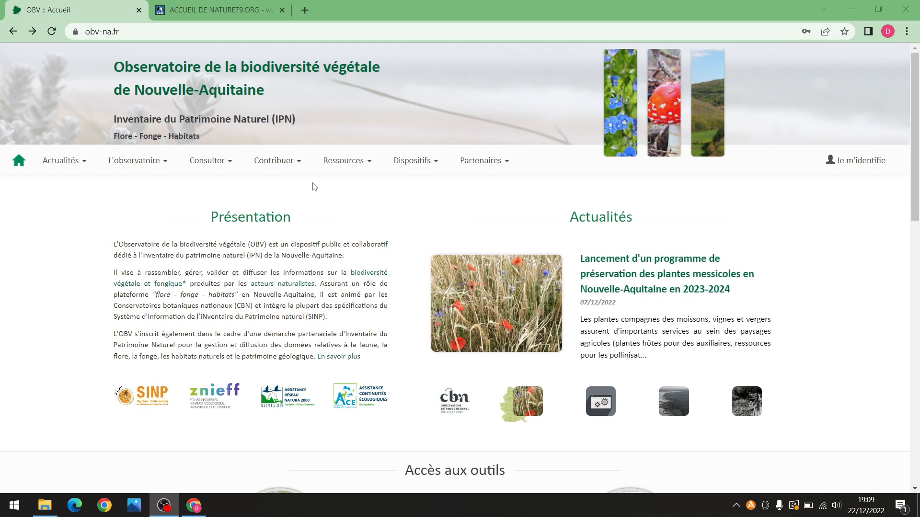
Scroll the OBV home page to the partners footer and back, then switch to the nature79.org tab
scroll(336, 187, "down", 3)
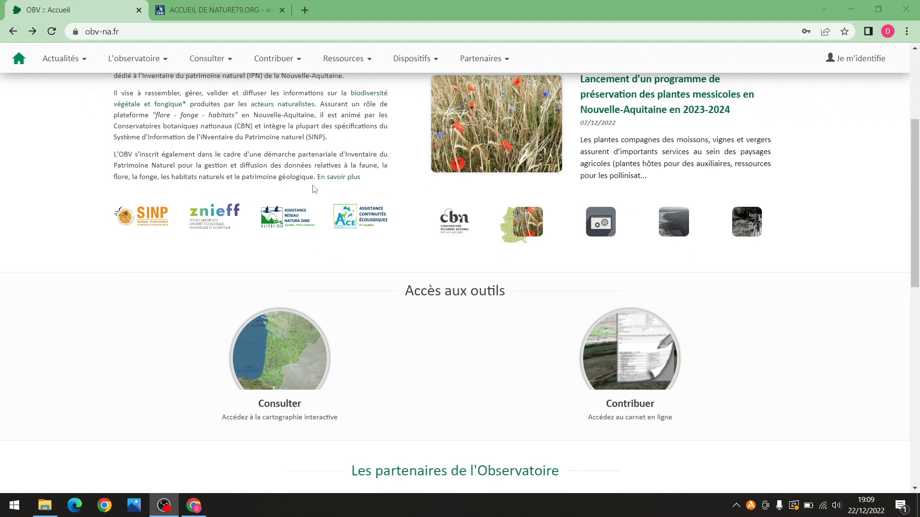
scroll(370, 274, "down", 2)
scroll(370, 271, "down", 8)
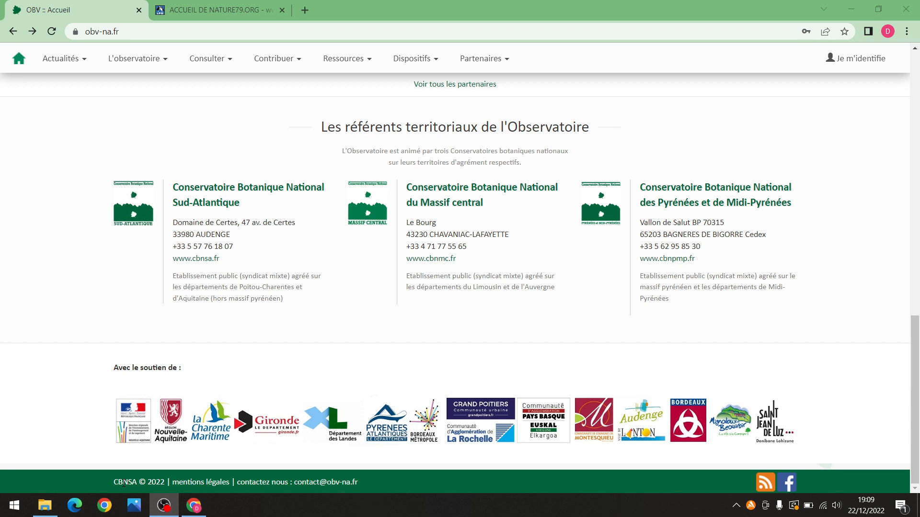
scroll(141, 431, "up", 13)
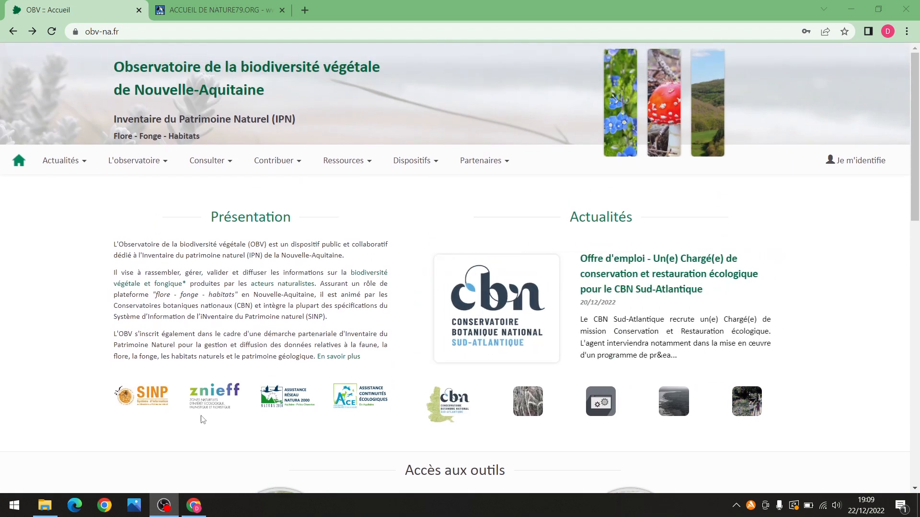
scroll(196, 412, "down", 1)
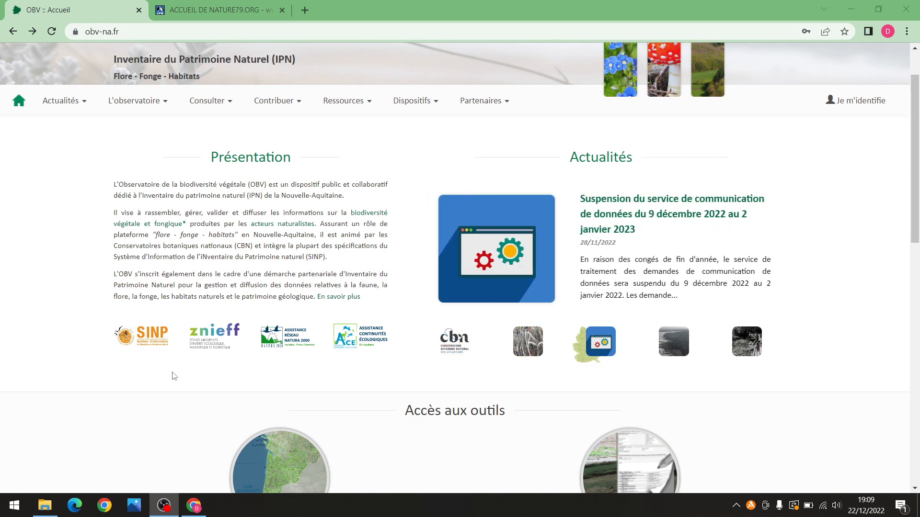
scroll(174, 376, "down", 2)
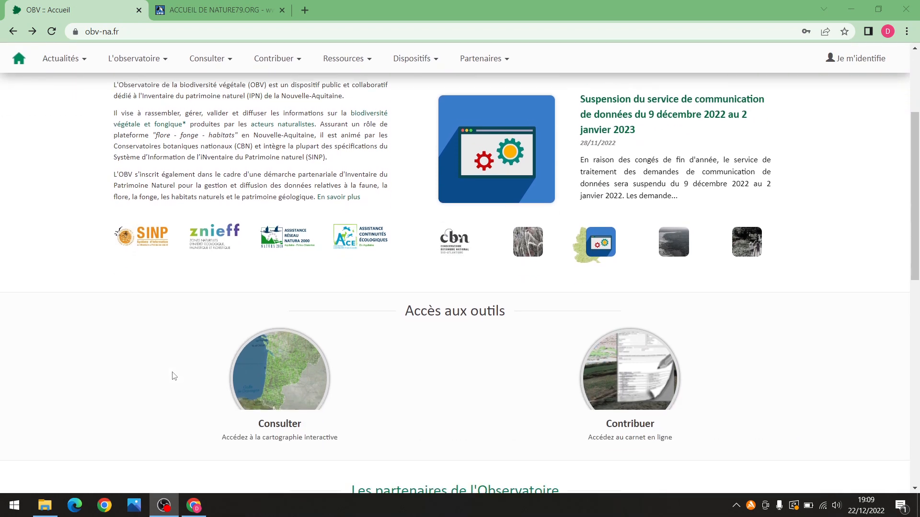
scroll(166, 361, "up", 3)
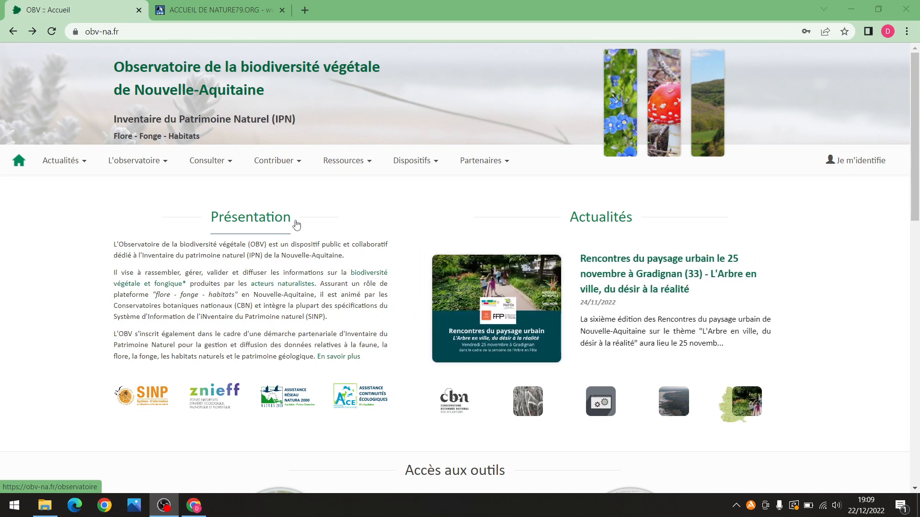
left_click(207, 10)
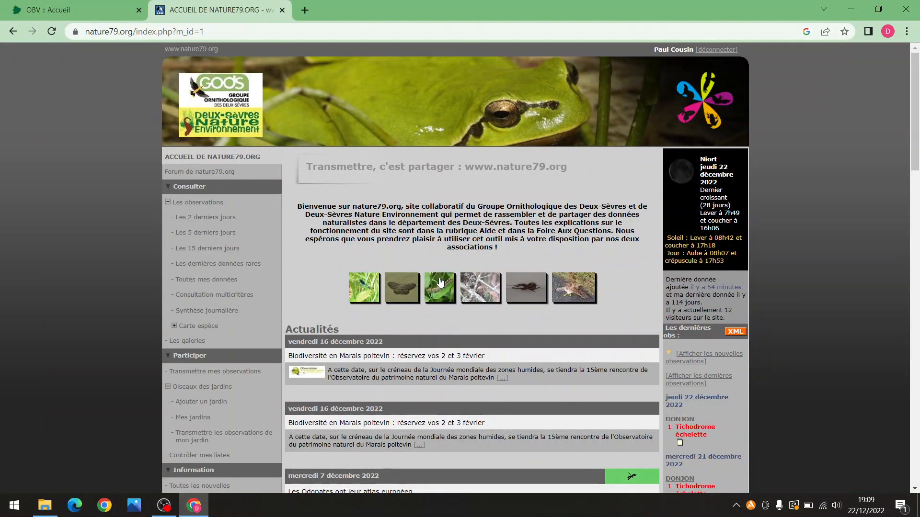
Show nature79.org's 'Les 5 derniers jours' observation list, then return to OBV :: Accueil
left_click(77, 10)
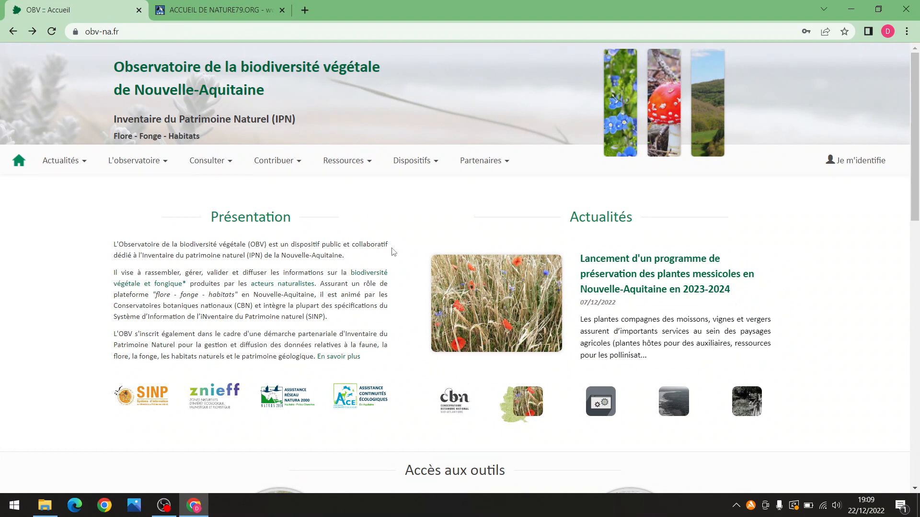
left_click(225, 4)
scroll(801, 325, "down", 1)
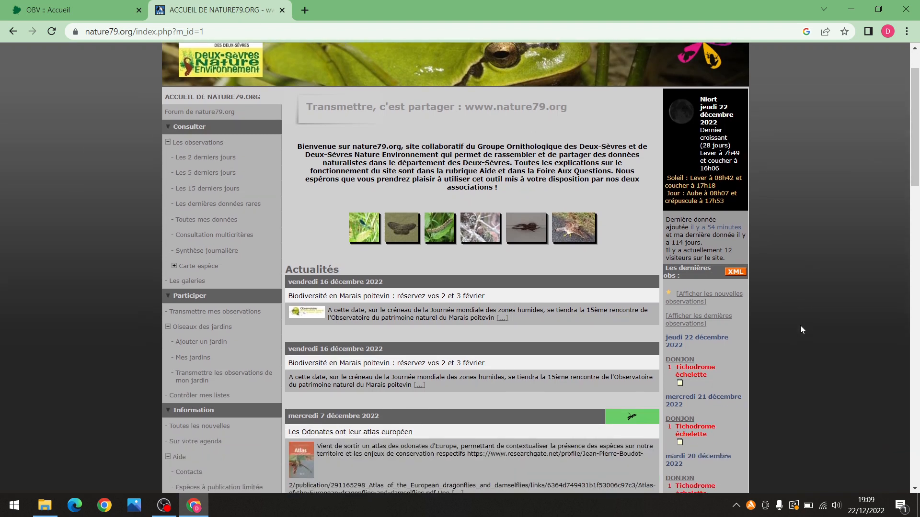
scroll(802, 316, "down", 1)
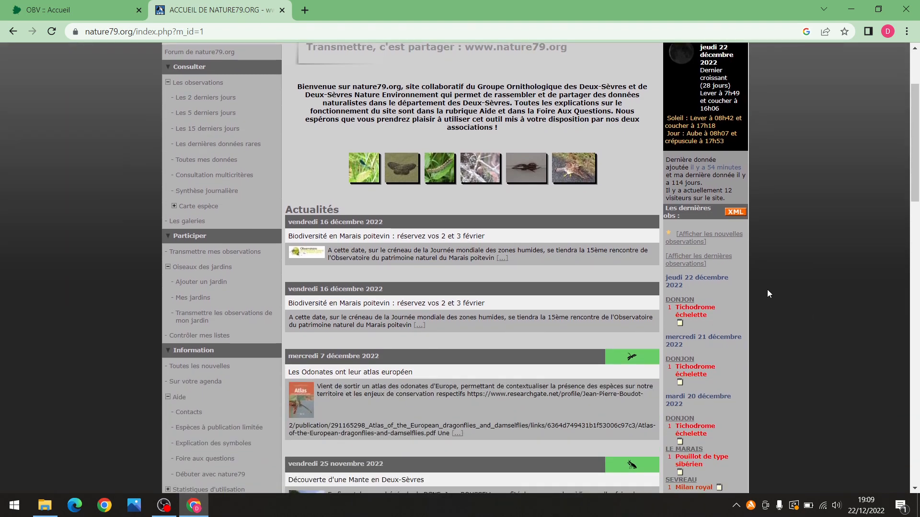
left_click(715, 261)
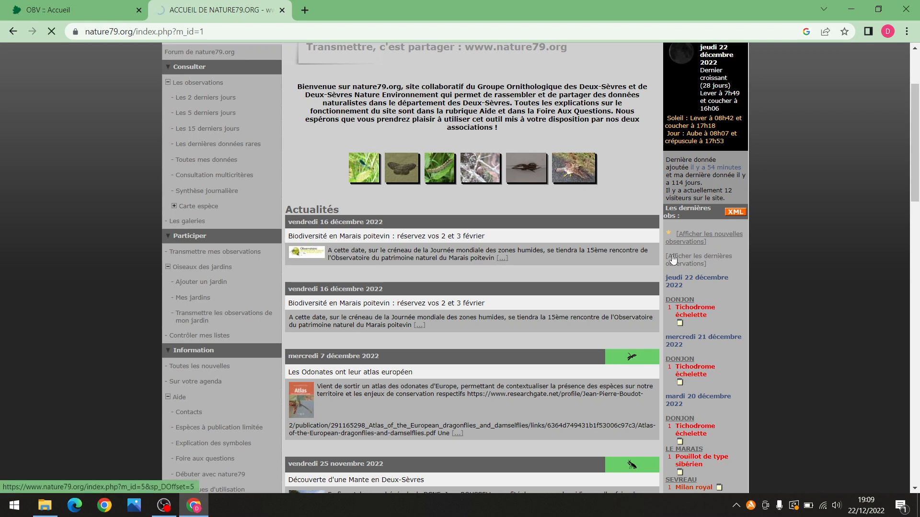
scroll(516, 256, "down", 4)
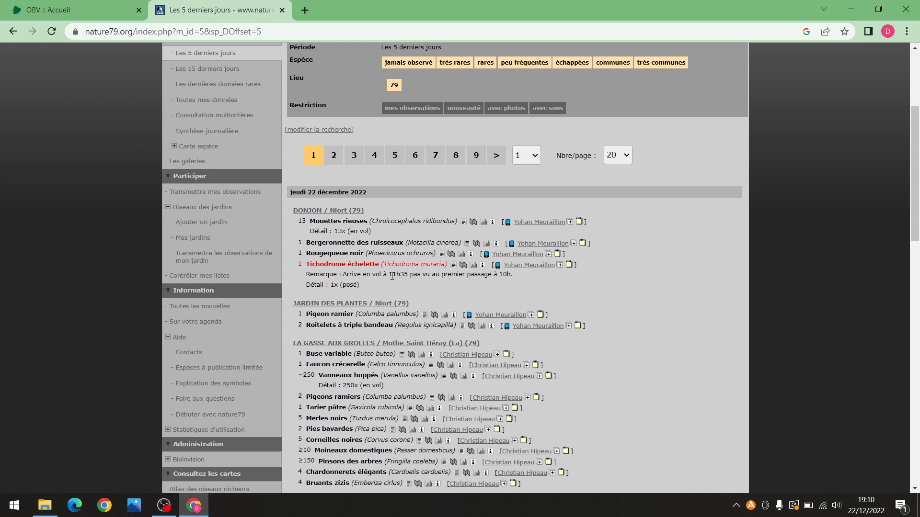
left_click(67, 10)
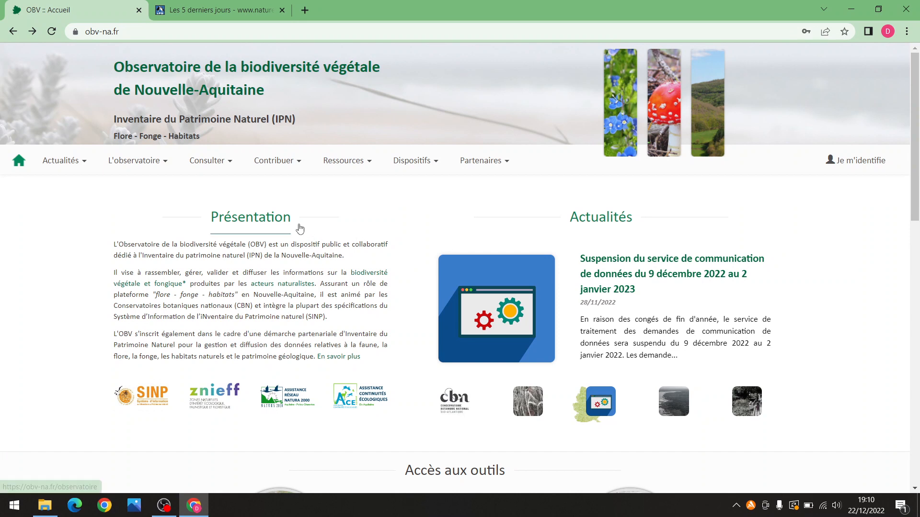
Go to Consulter > Cartographie to load the interactive distribution map
scroll(378, 242, "down", 1)
scroll(380, 244, "down", 2)
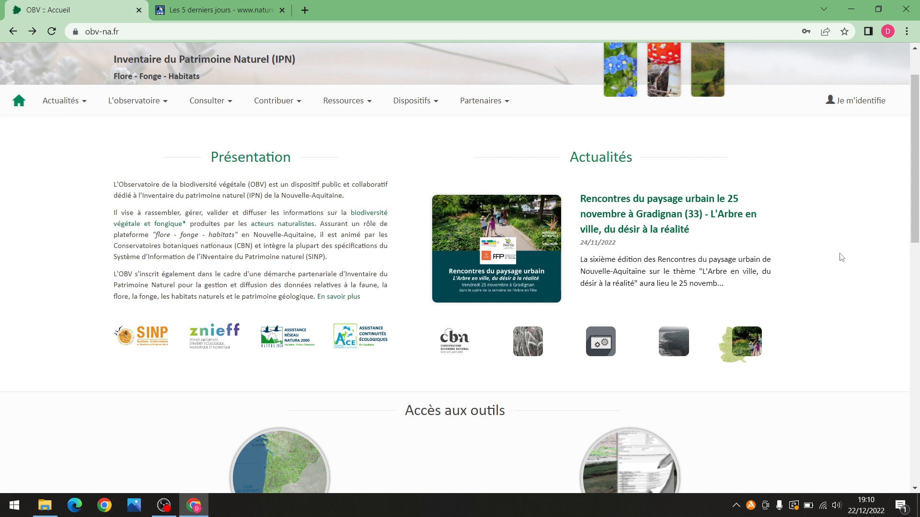
scroll(807, 248, "up", 1)
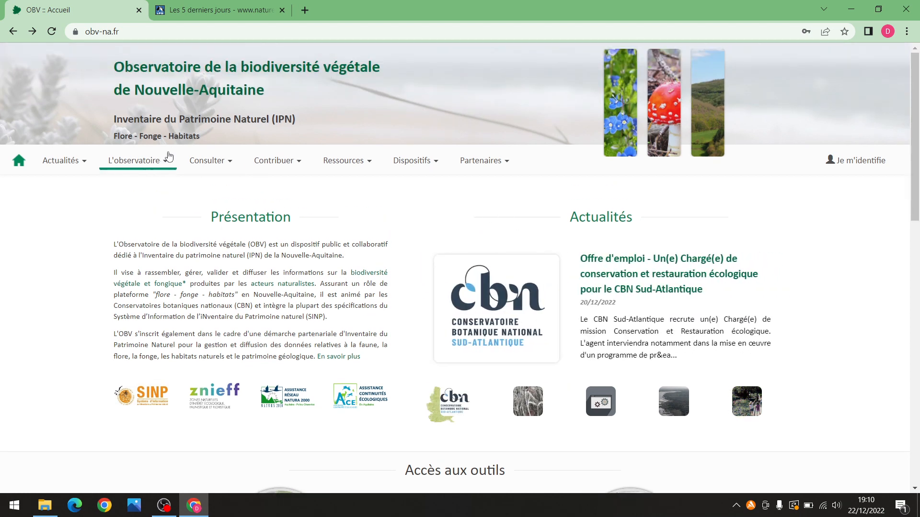
left_click(226, 160)
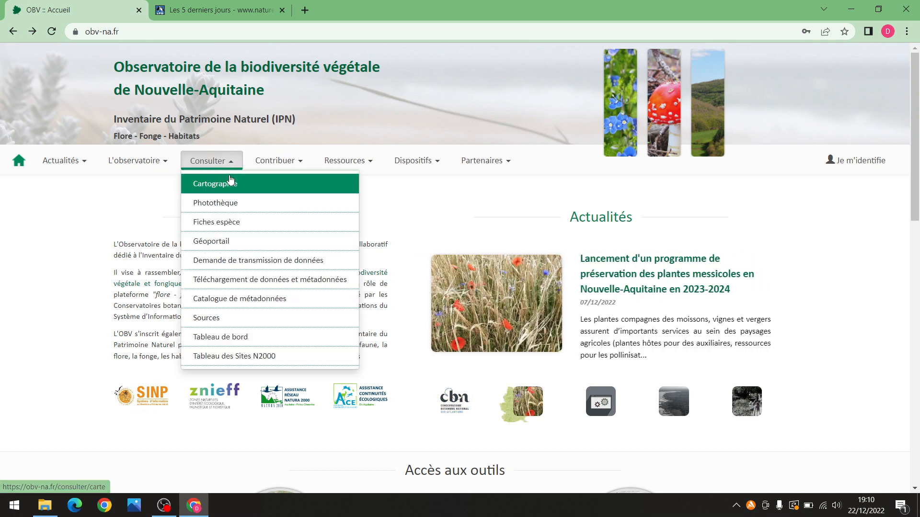
left_click(230, 185)
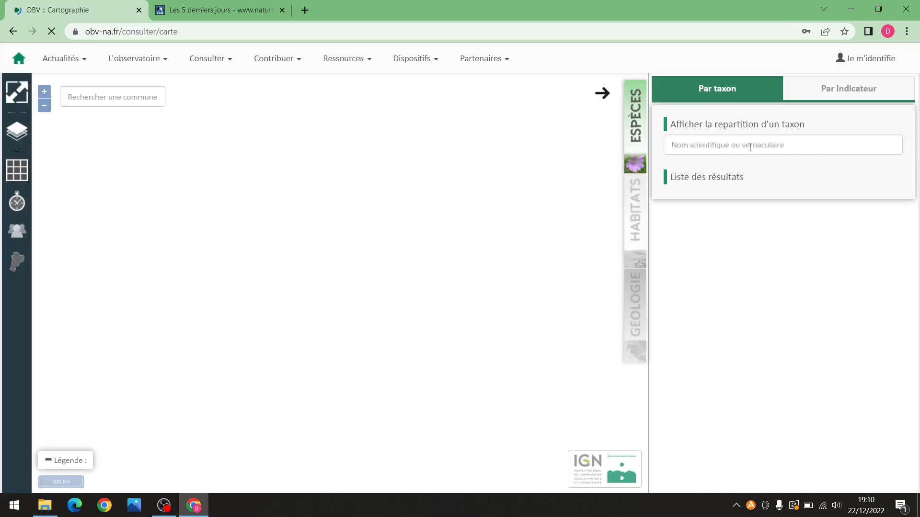
Search 'Petit Piga' and map the distribution of Thalictrum minus L., 1753
left_click(748, 145)
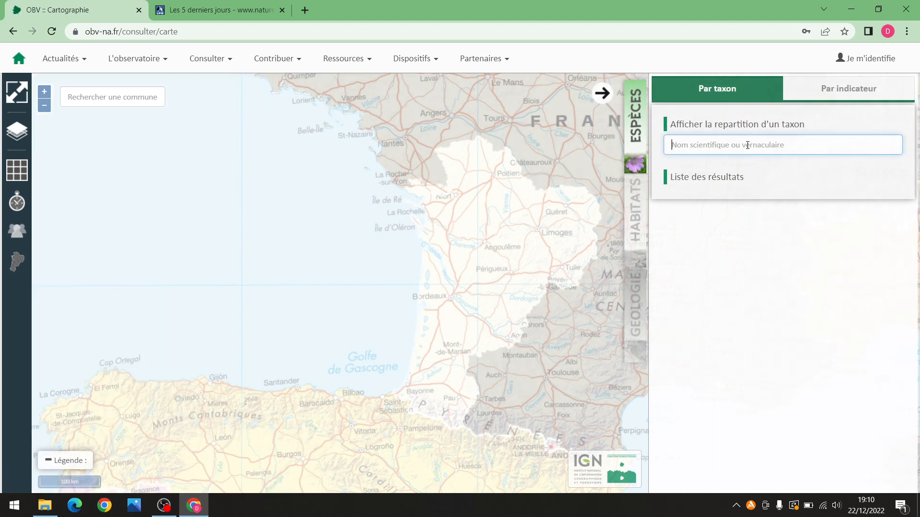
type("Petit")
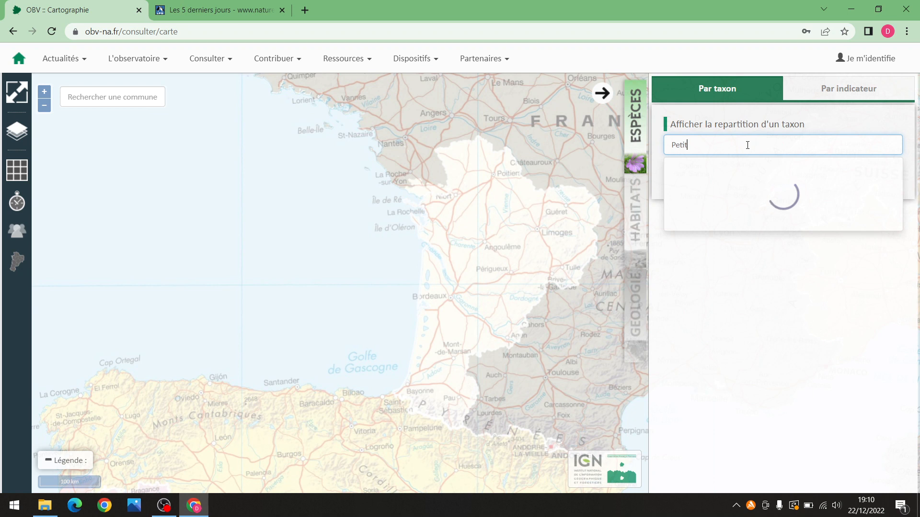
type(" Piga")
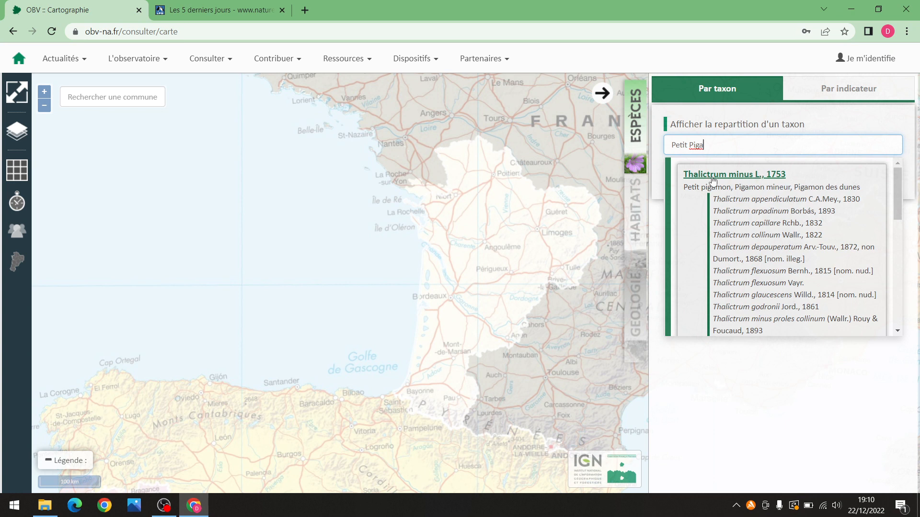
left_click(746, 176)
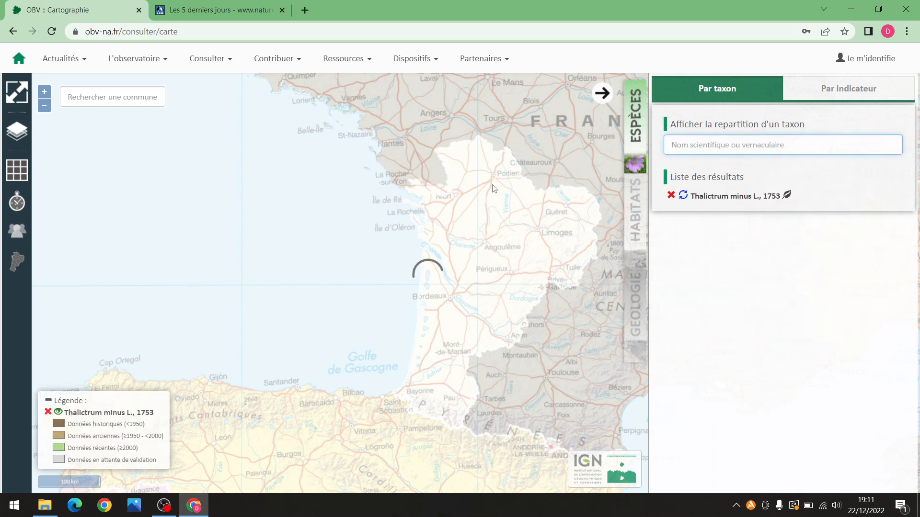
Zoom and pan the map toward Angoulême and Périgueux, then return to the home page
scroll(488, 188, "up", 1)
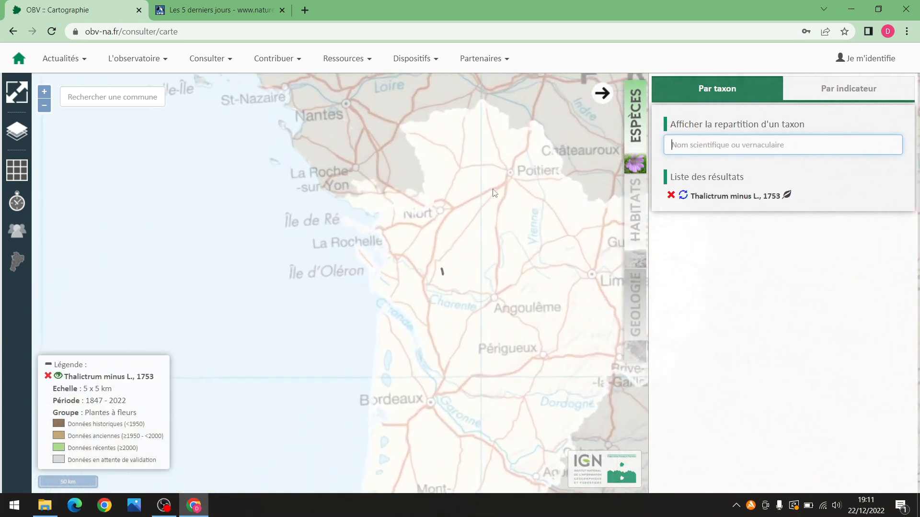
scroll(495, 216, "up", 1)
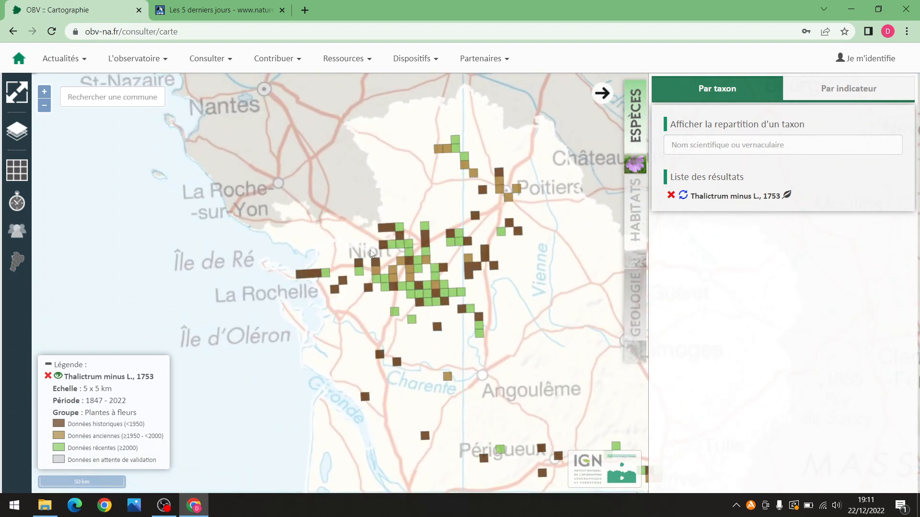
left_click_drag(414, 316, 361, 225)
scroll(379, 242, "down", 1)
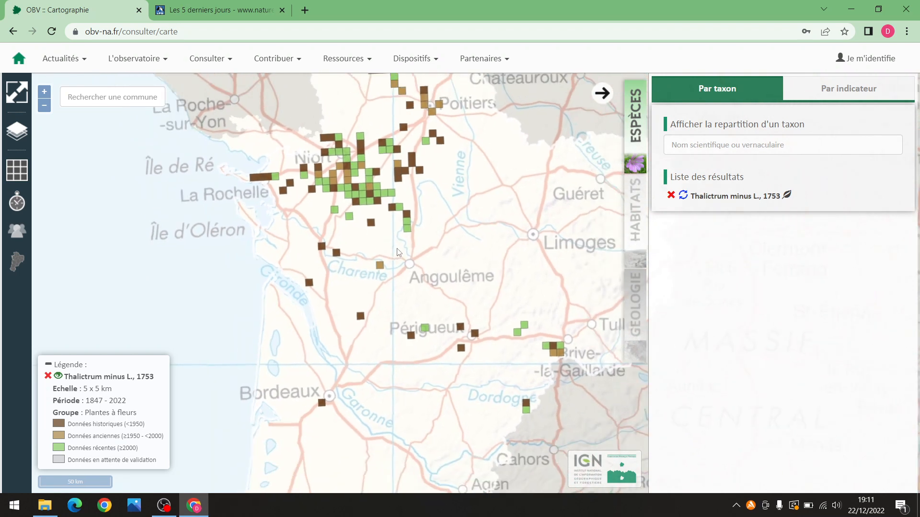
left_click(18, 60)
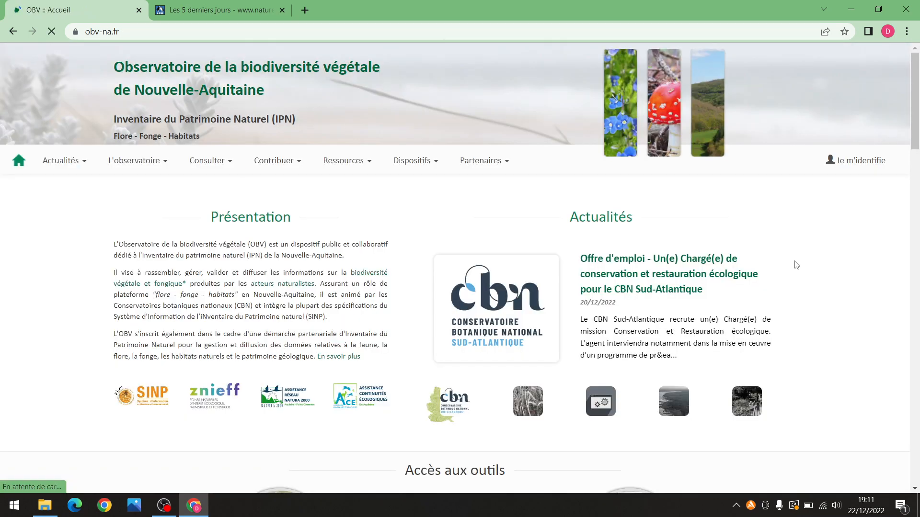
left_click(237, 6)
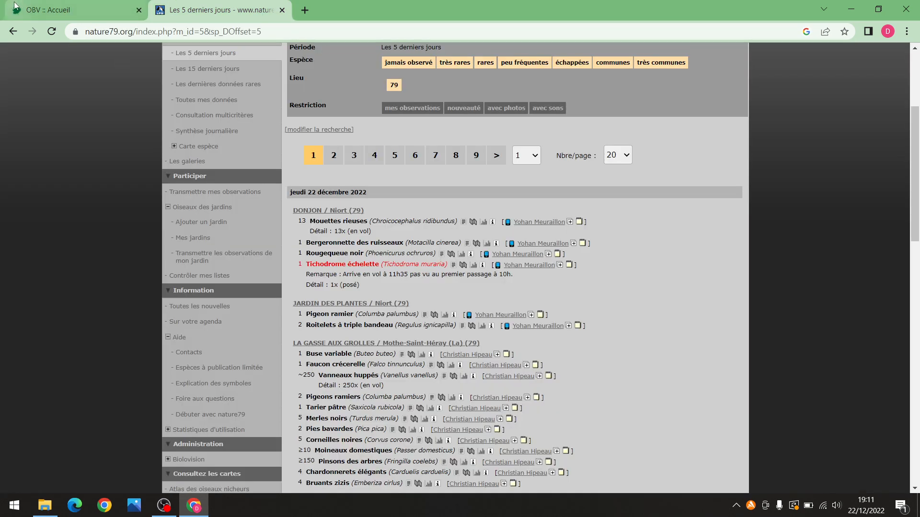
left_click(64, 6)
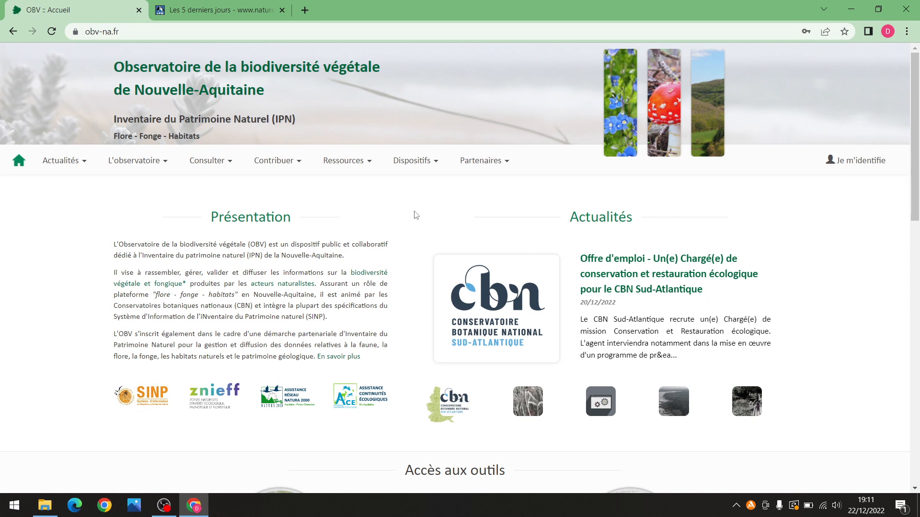
Reach the 'Nouvelle inscription' form through 'Je m'identifie' and 'Je m'inscris !', and scroll through it
left_click(868, 165)
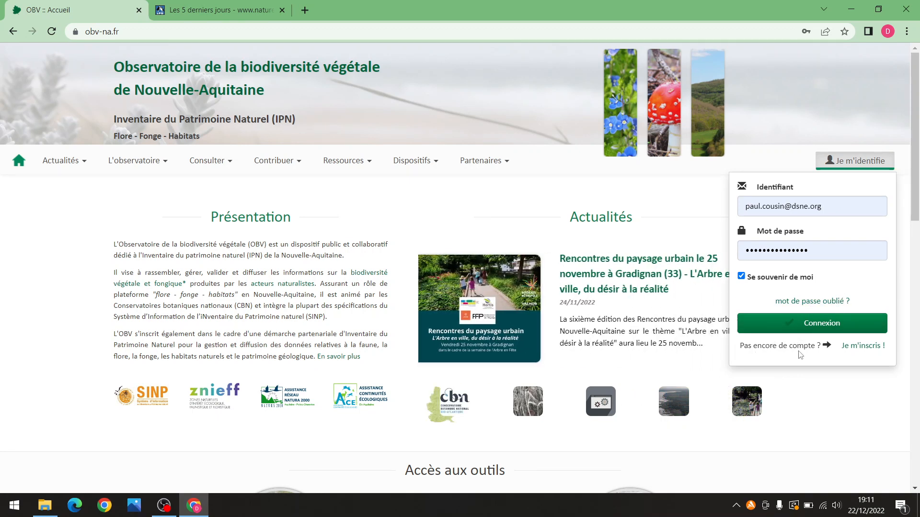
left_click(862, 350)
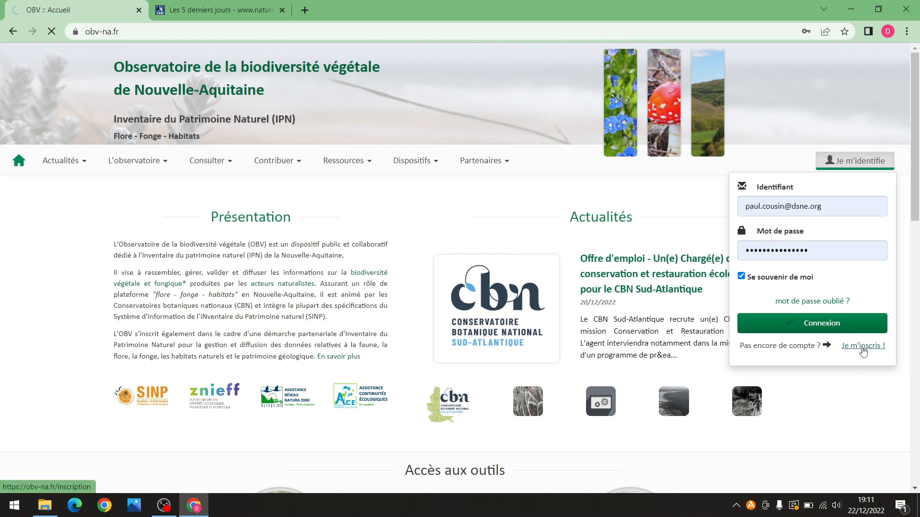
scroll(728, 221, "down", 1)
scroll(728, 221, "down", 1)
scroll(730, 221, "down", 1)
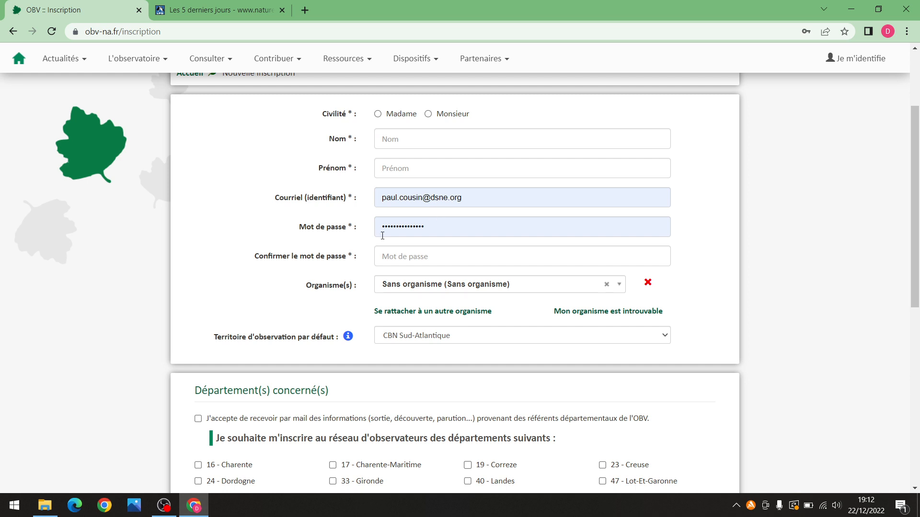
Search 'deux' in Organisme(s) and choose Deux-Sèvres Nature Environnement (DSNE)
scroll(365, 280, "down", 1)
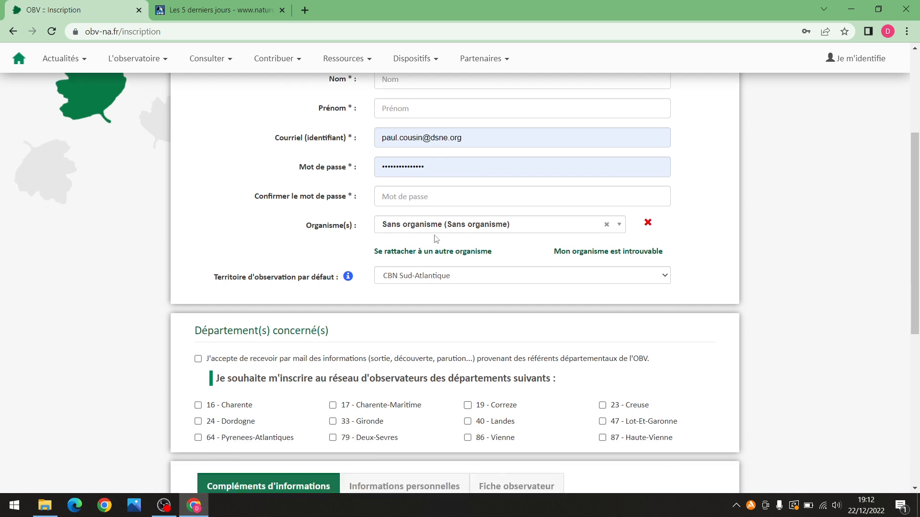
left_click(469, 221)
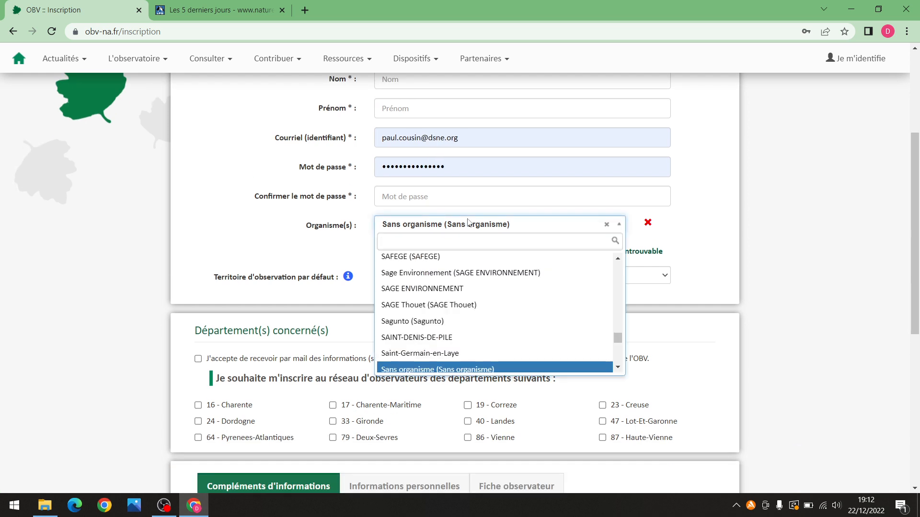
type("deux")
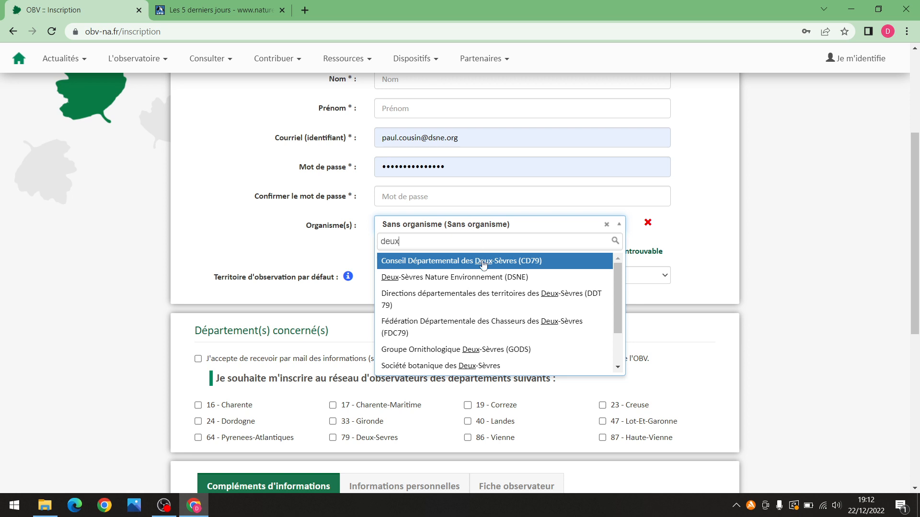
left_click(481, 278)
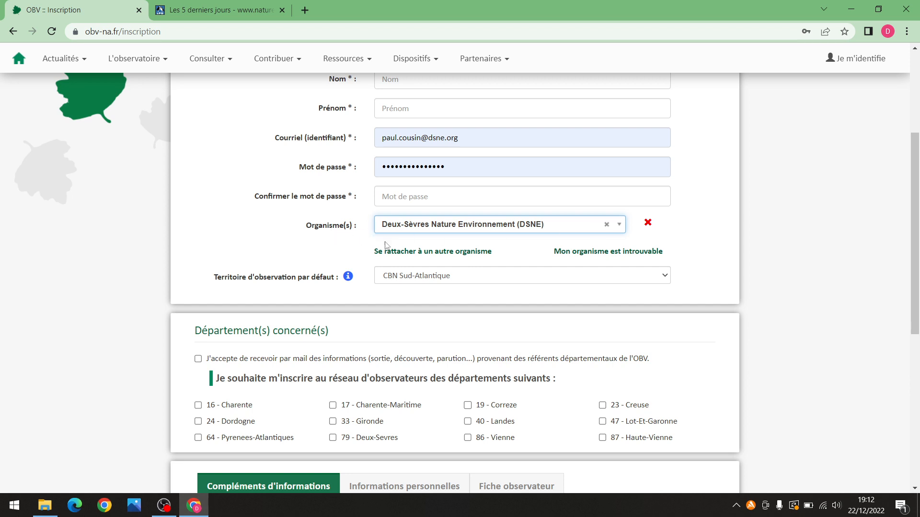
Toggle the 79 - Deux-Sèvres department checkbox and untick departmental referent mailings
scroll(364, 284, "down", 1)
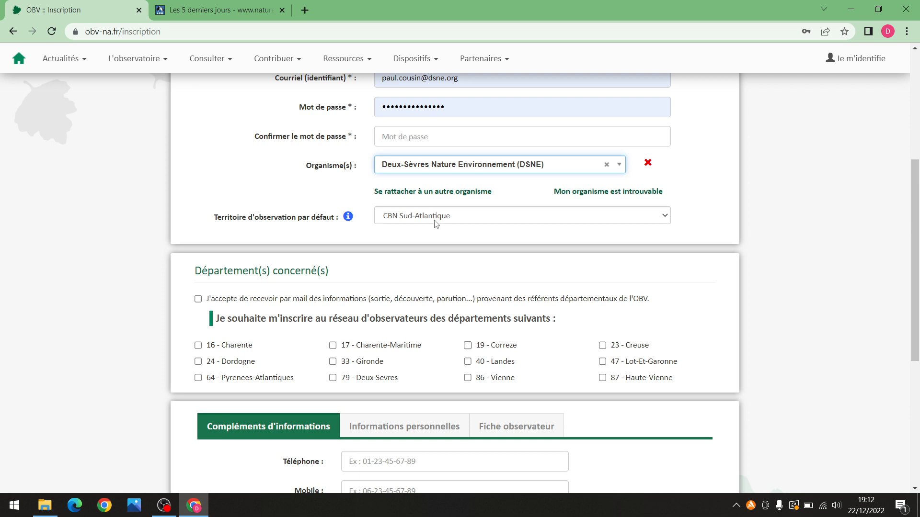
scroll(374, 229, "down", 1)
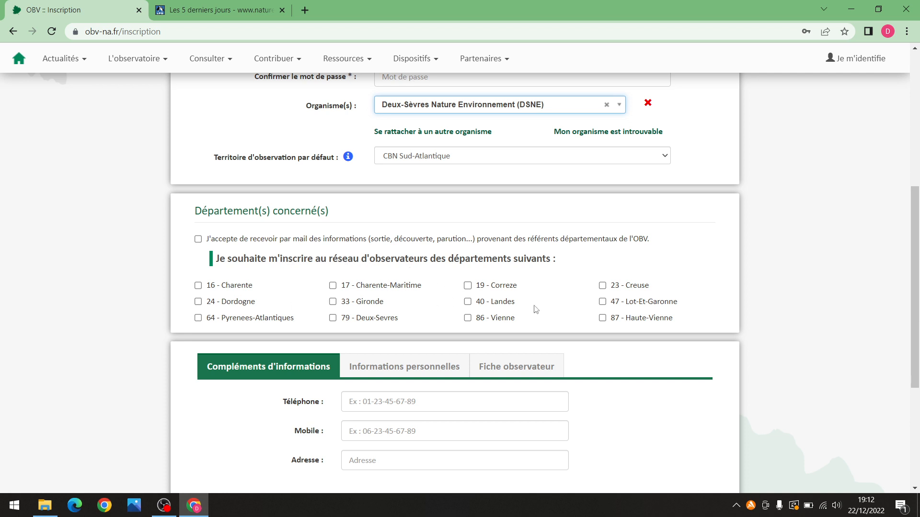
left_click(333, 319)
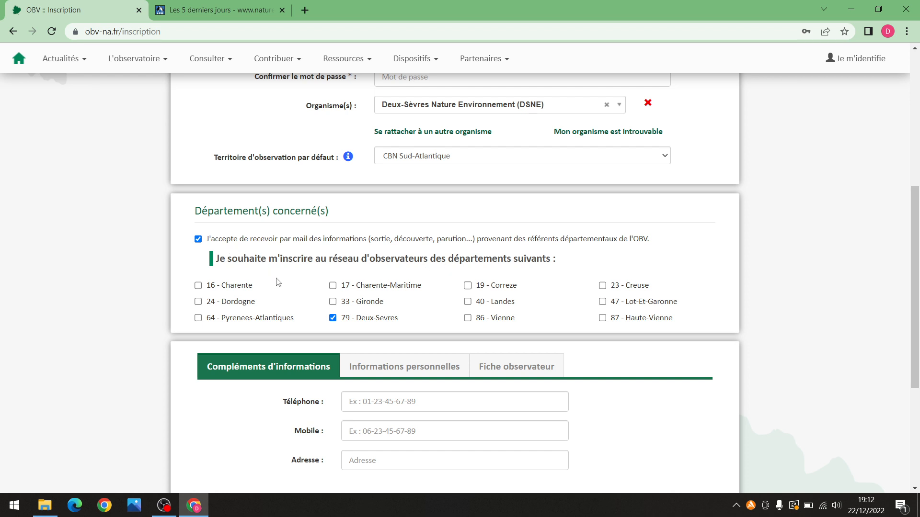
left_click(198, 238)
scroll(709, 353, "down", 2)
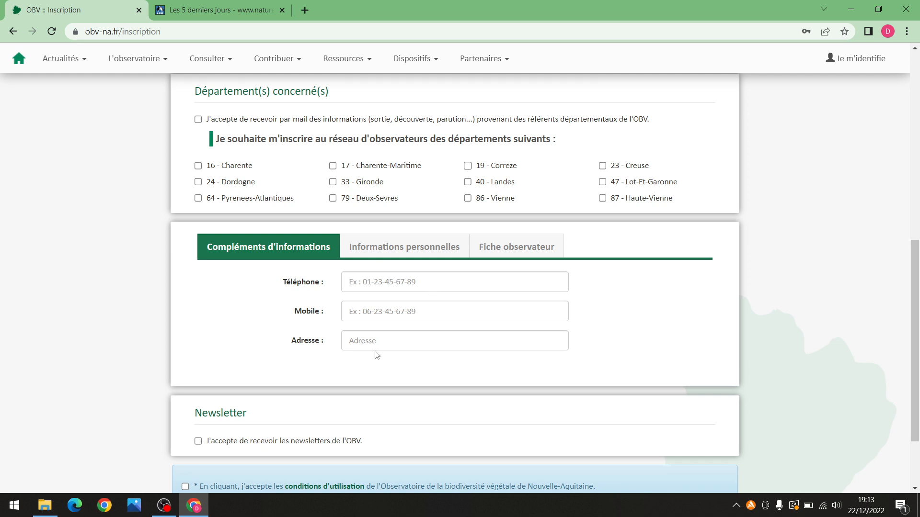
Review the Informations personnelles section and its skill levels without choosing one
left_click(420, 248)
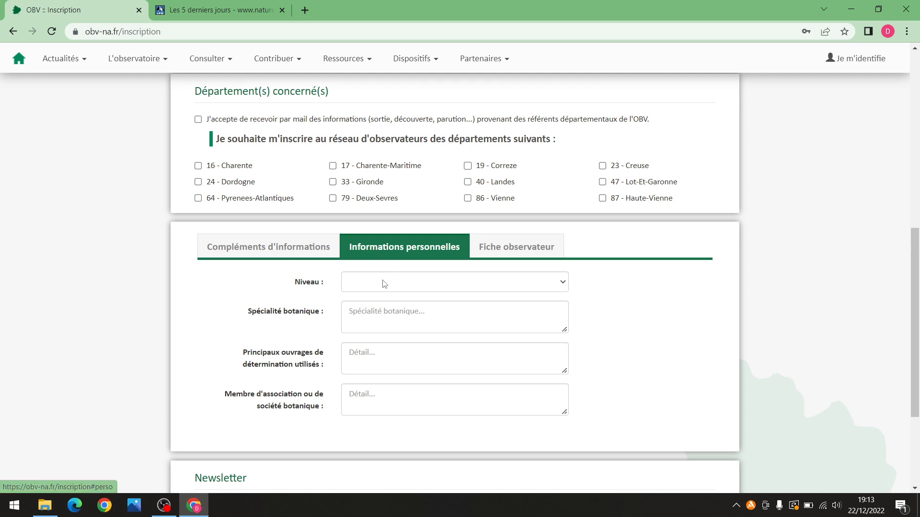
left_click(422, 284)
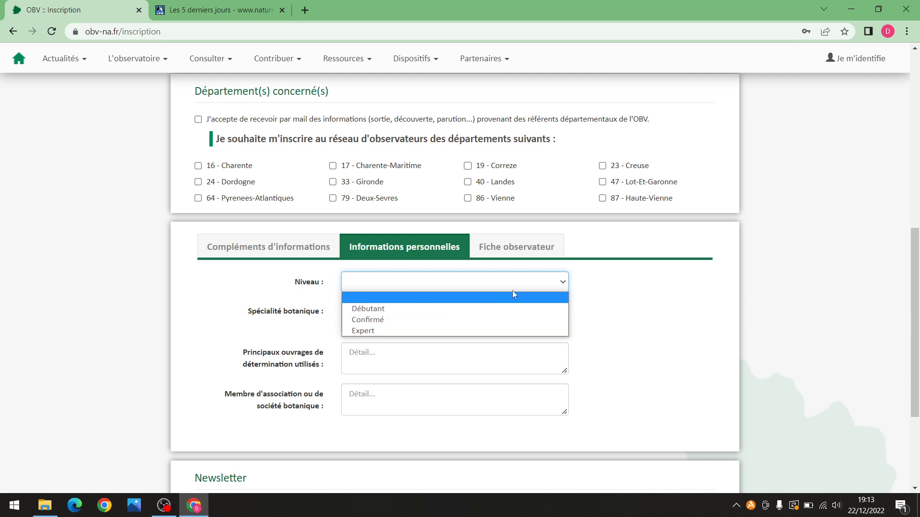
left_click(648, 313)
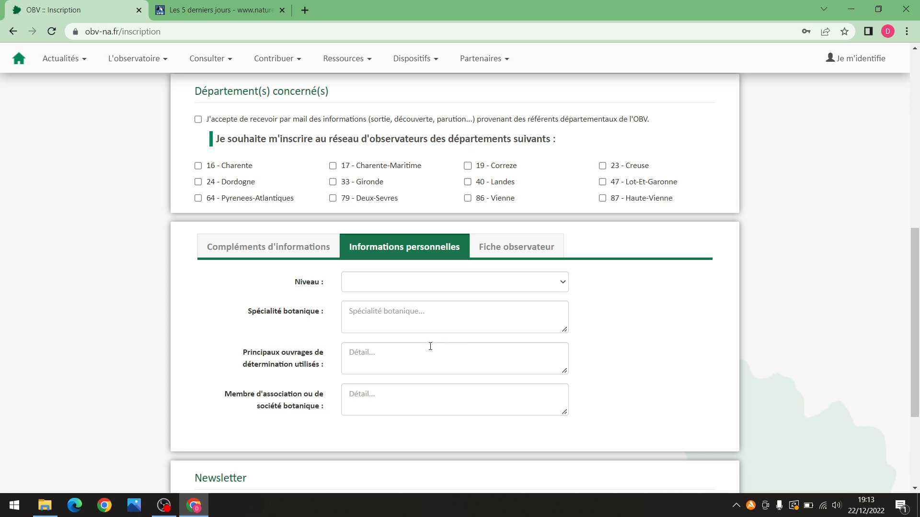
scroll(426, 345, "down", 1)
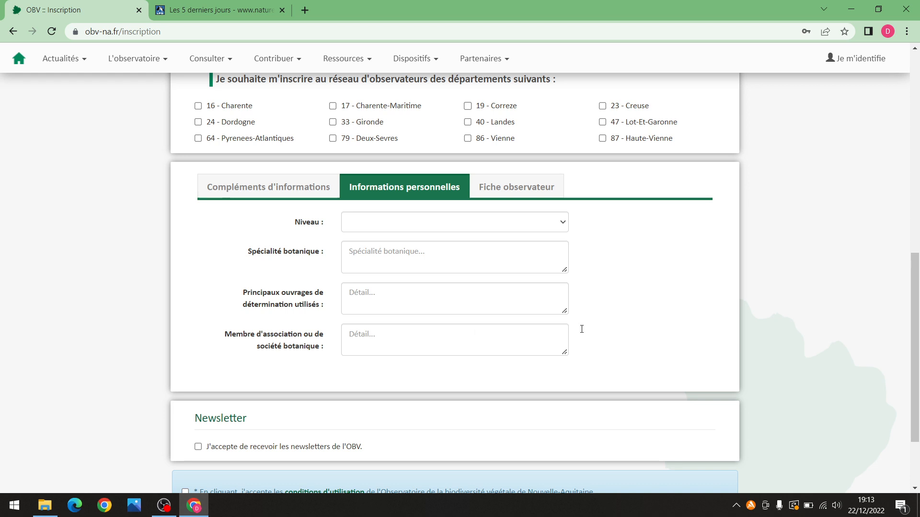
Review the Fiche observateur section, then sign in with the saved credentials
left_click(520, 197)
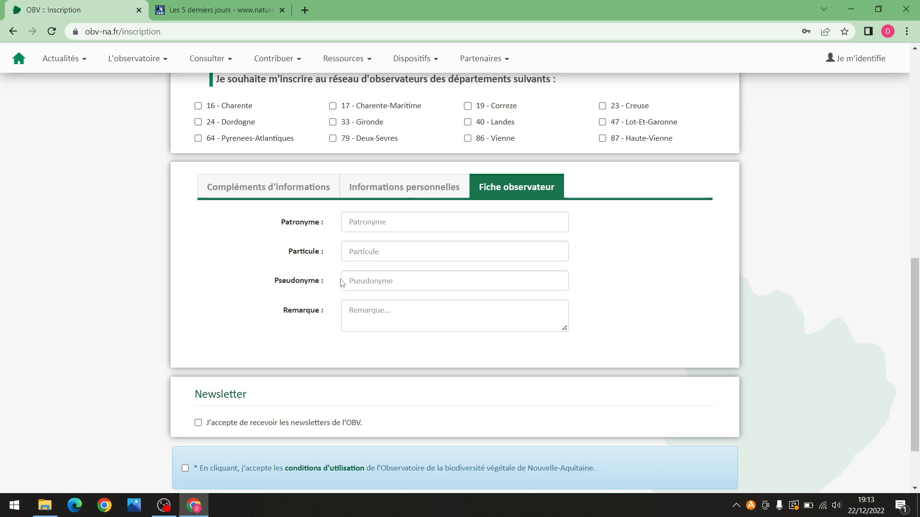
scroll(266, 279, "down", 1)
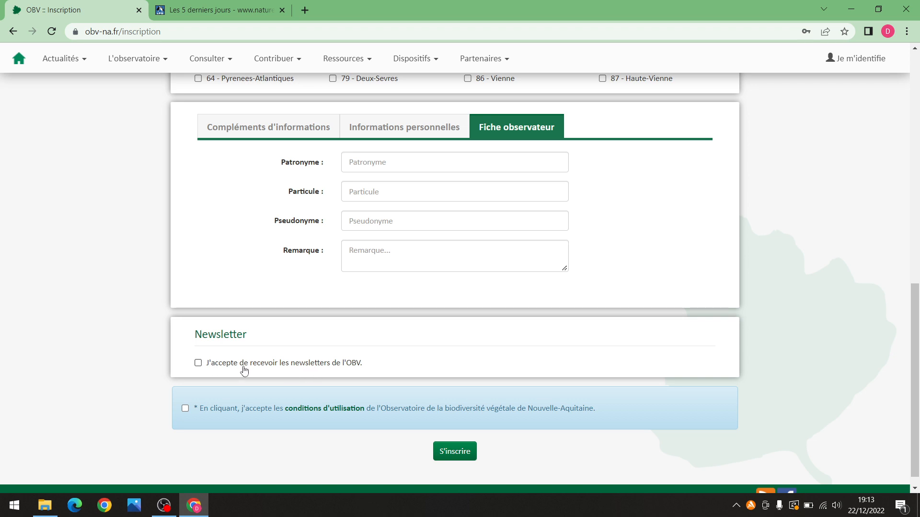
scroll(649, 374, "up", 10)
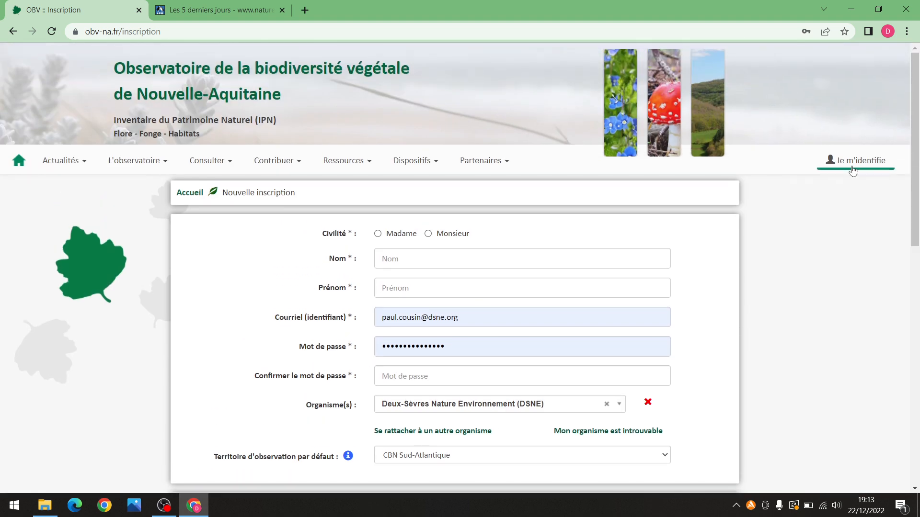
left_click(852, 171)
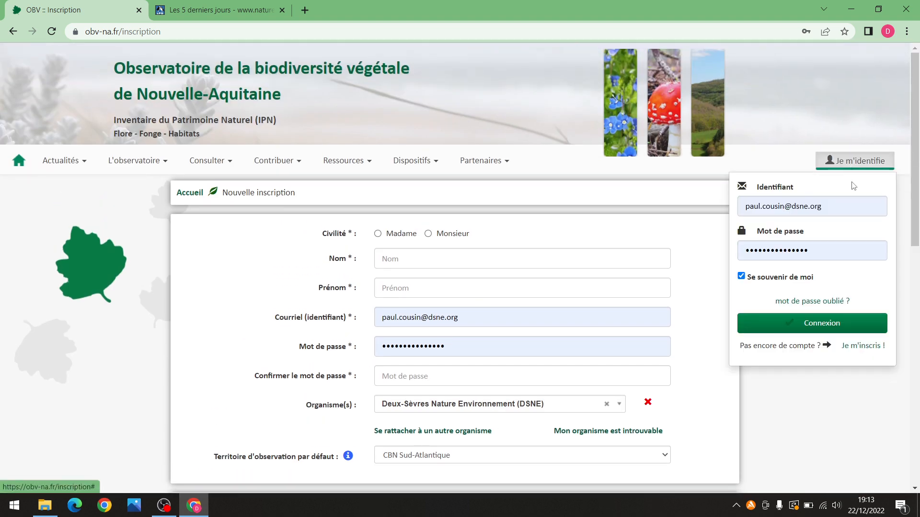
left_click(820, 329)
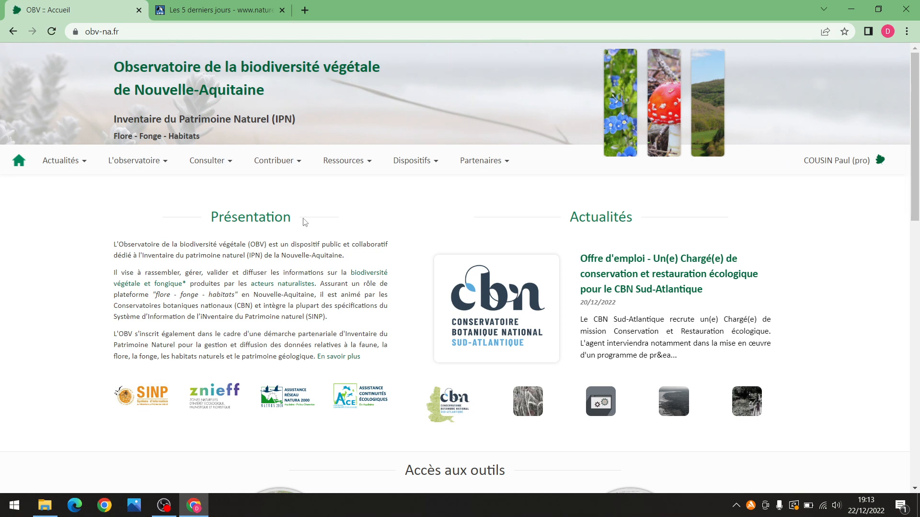
Open a 'Nouveau relevé flore' form from Contribuer > Relevé flore
left_click(290, 164)
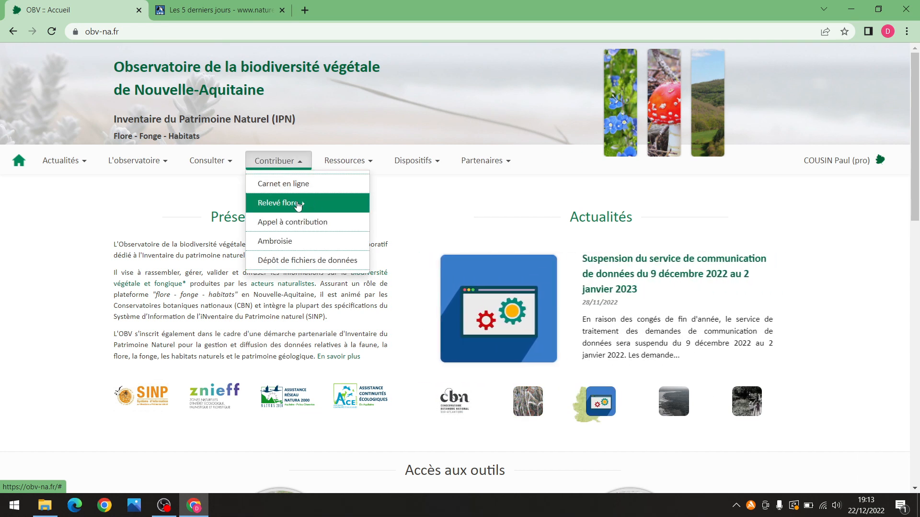
left_click(284, 208)
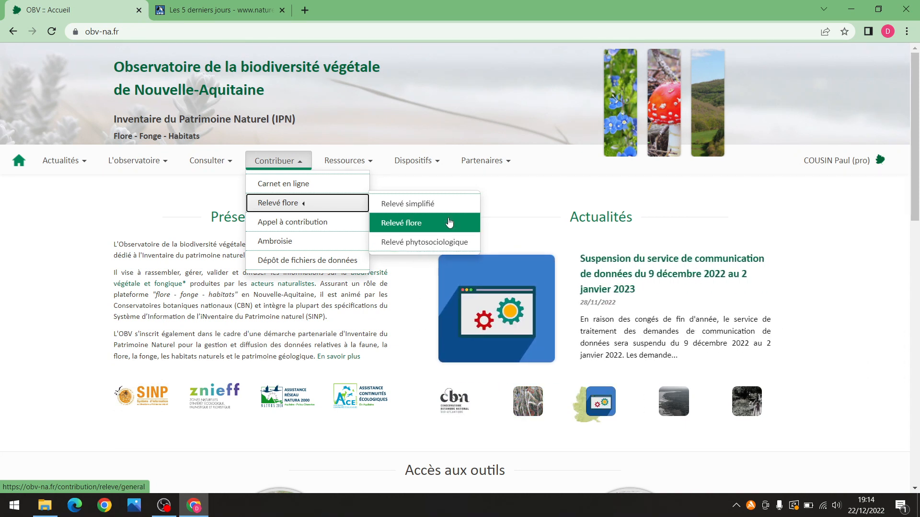
left_click(449, 223)
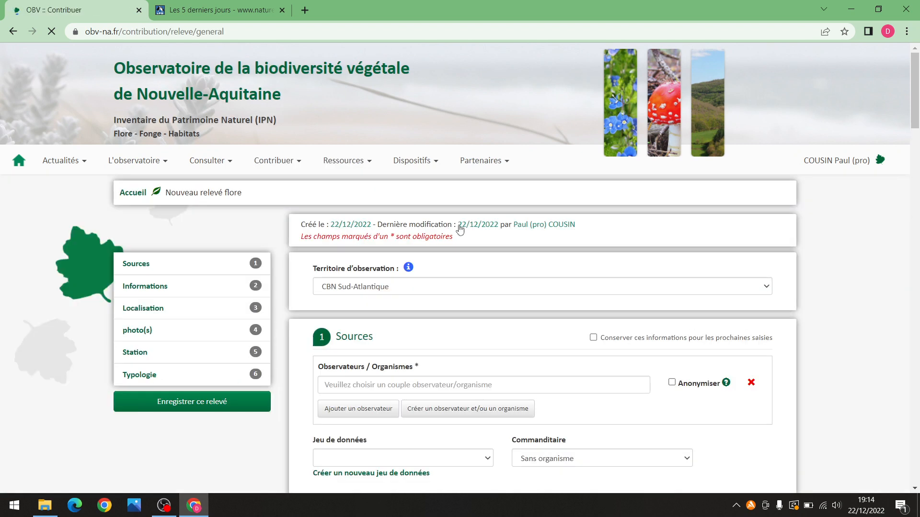
scroll(467, 226, "down", 1)
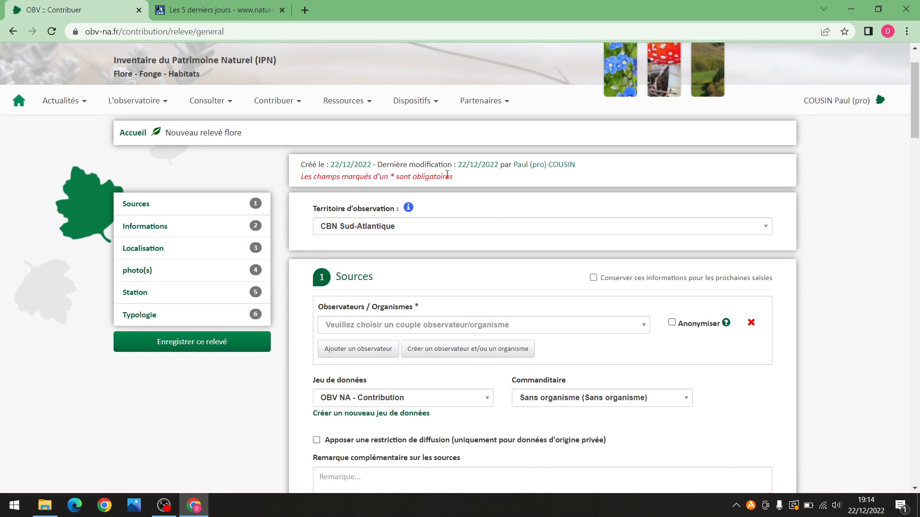
scroll(476, 233, "down", 1)
scroll(477, 233, "up", 1)
scroll(787, 304, "up", 1)
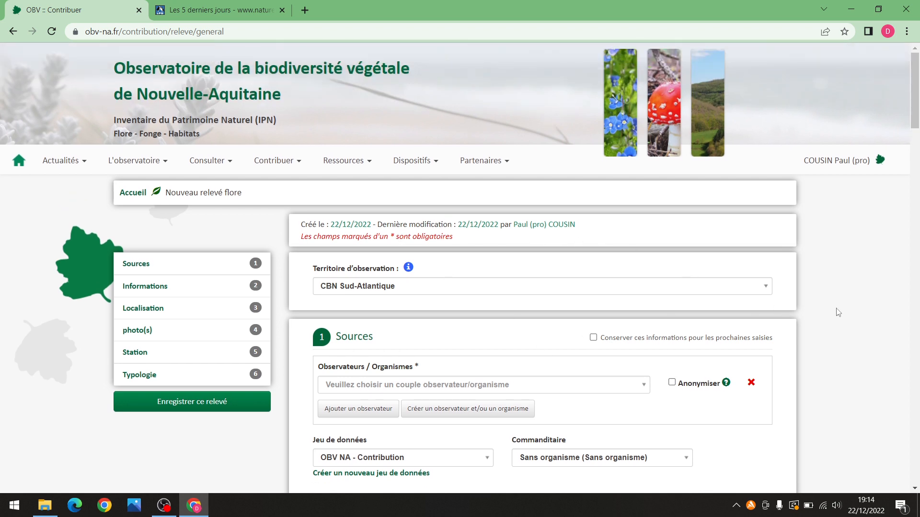
left_click(865, 165)
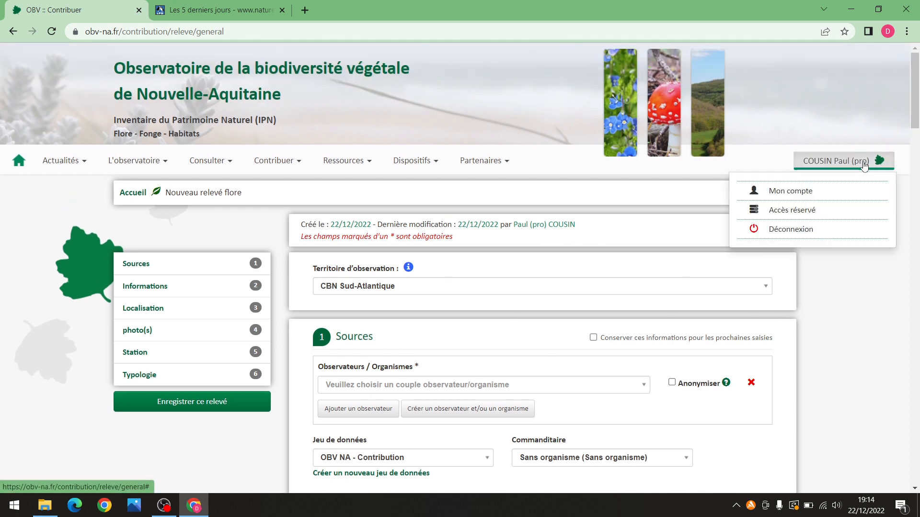
left_click(847, 230)
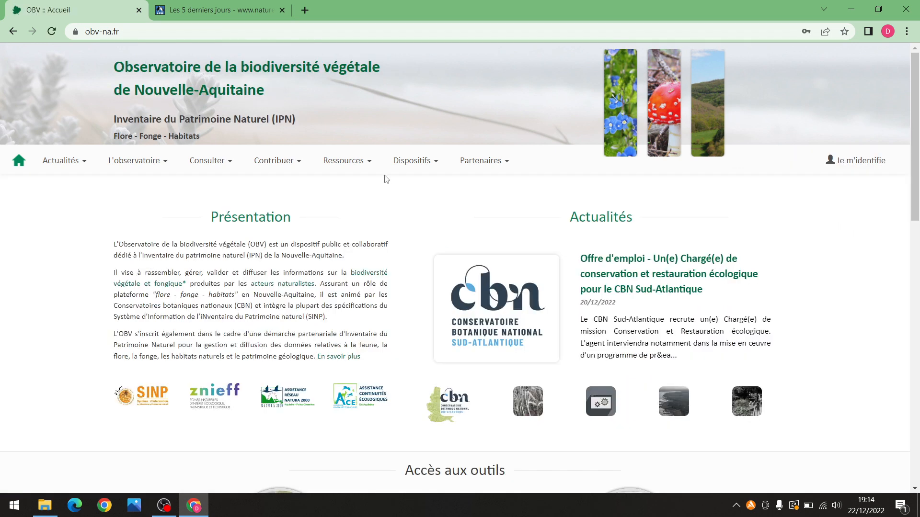
left_click(285, 161)
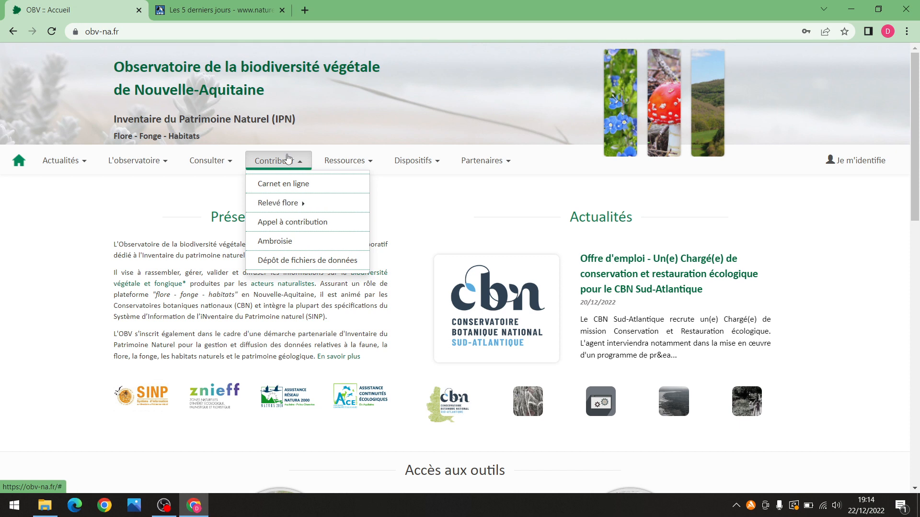
left_click(357, 203)
left_click(411, 224)
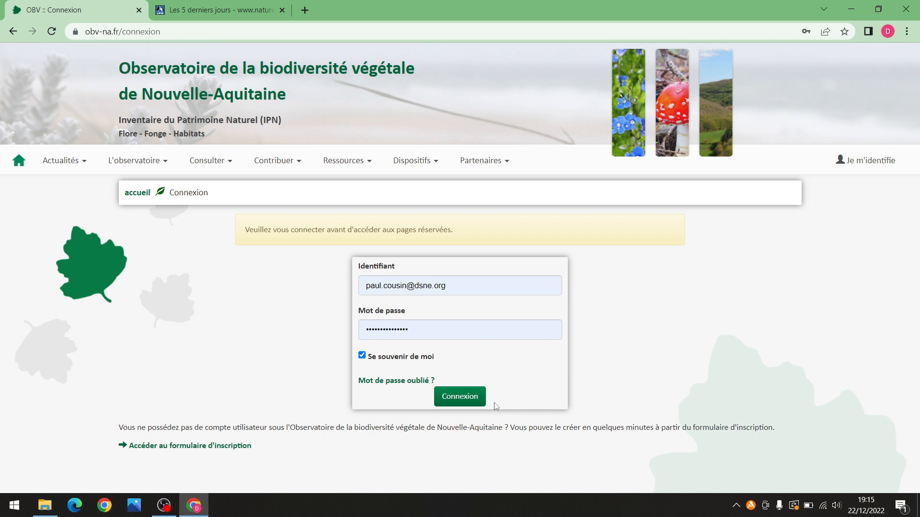
left_click(479, 401)
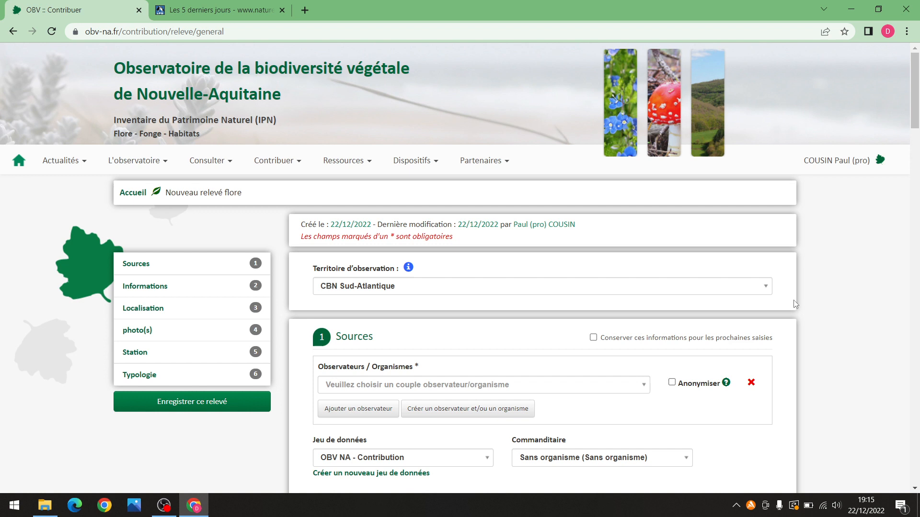
scroll(794, 304, "down", 2)
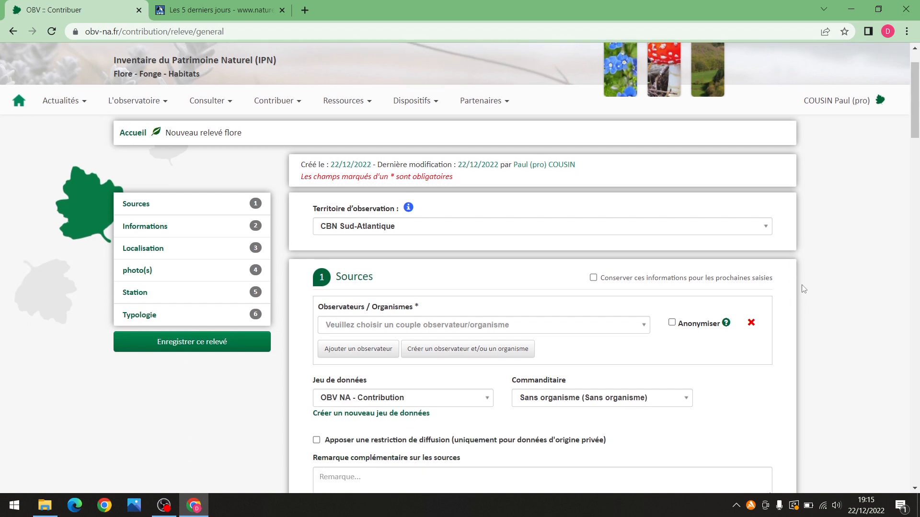
scroll(798, 281, "down", 2)
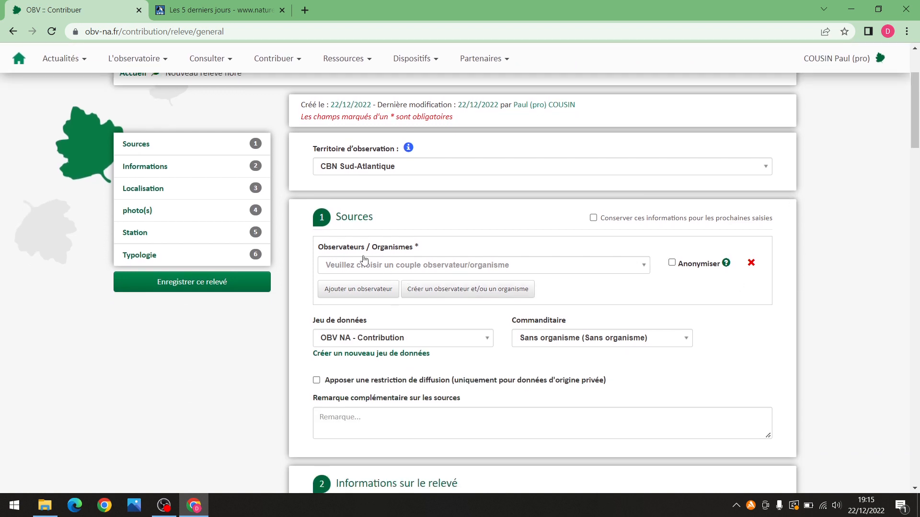
left_click(401, 271)
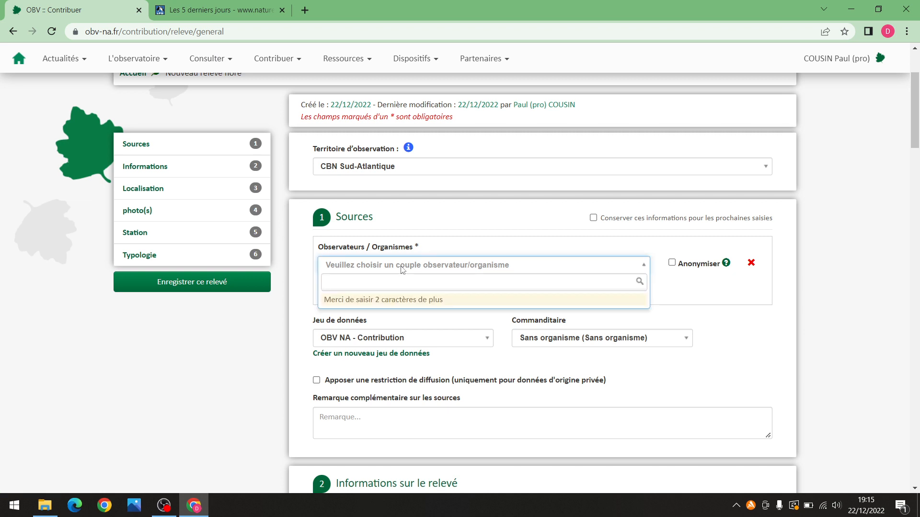
type("Cous")
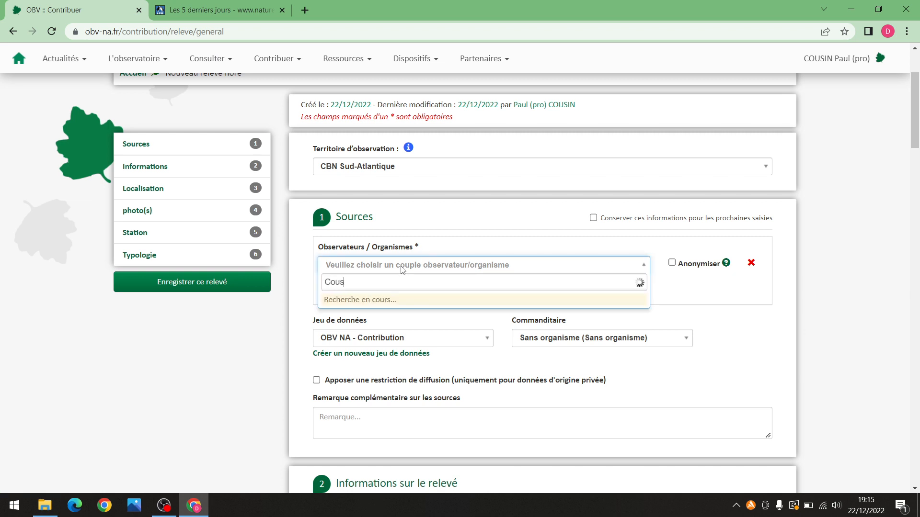
type("in pau")
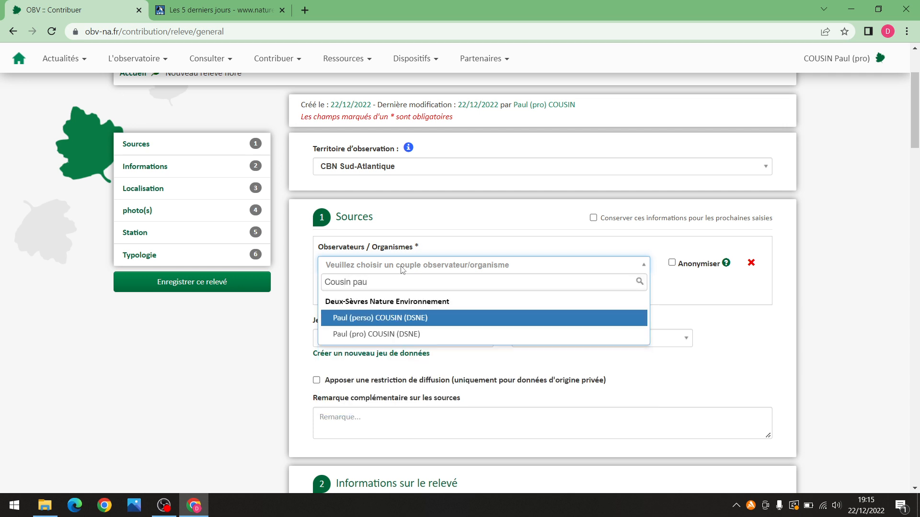
left_click(401, 332)
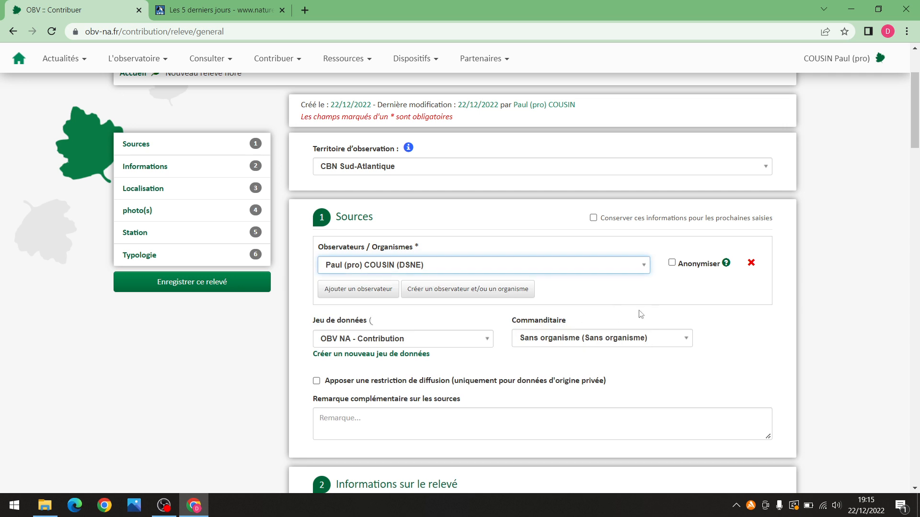
scroll(627, 294, "down", 1)
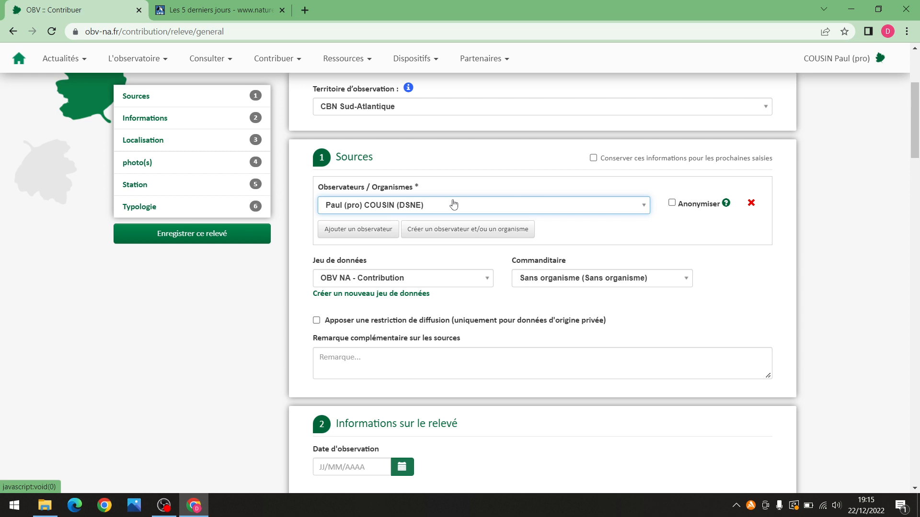
scroll(452, 204, "up", 1)
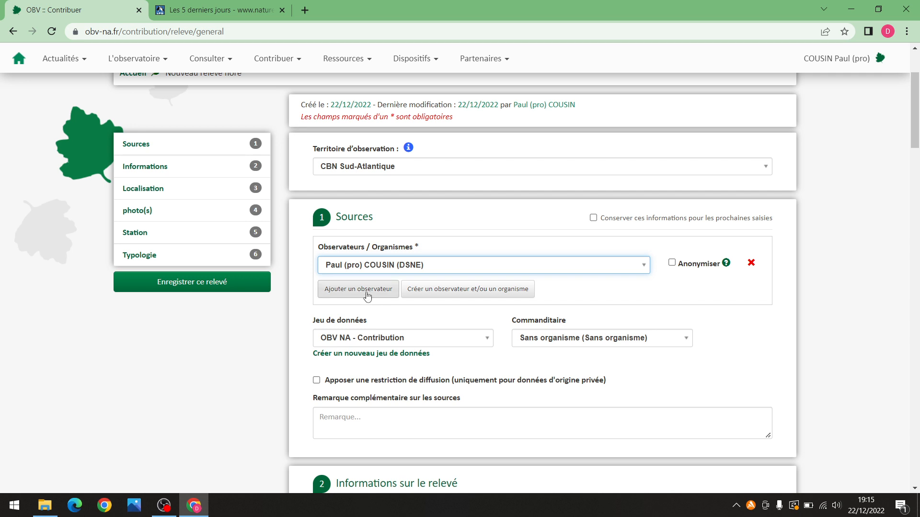
Add a second observer row and pick the matching DSNE observer by name
left_click(367, 293)
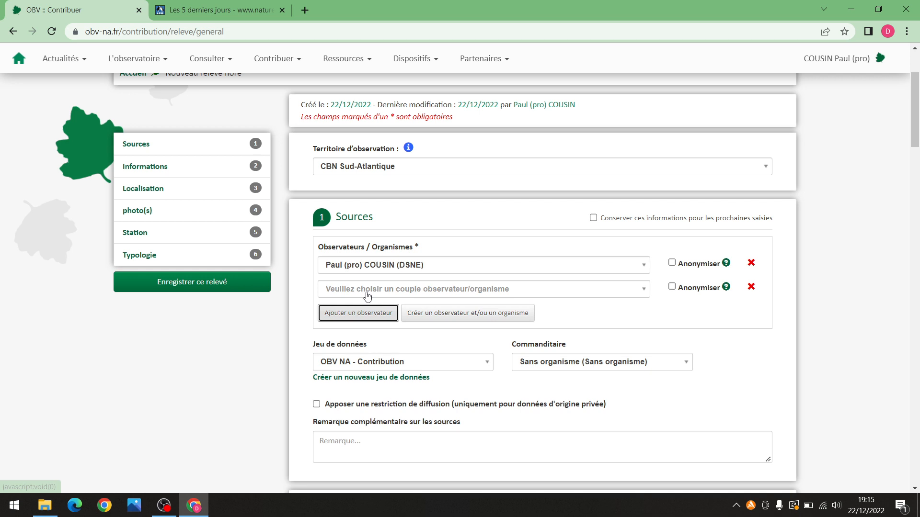
left_click(442, 287)
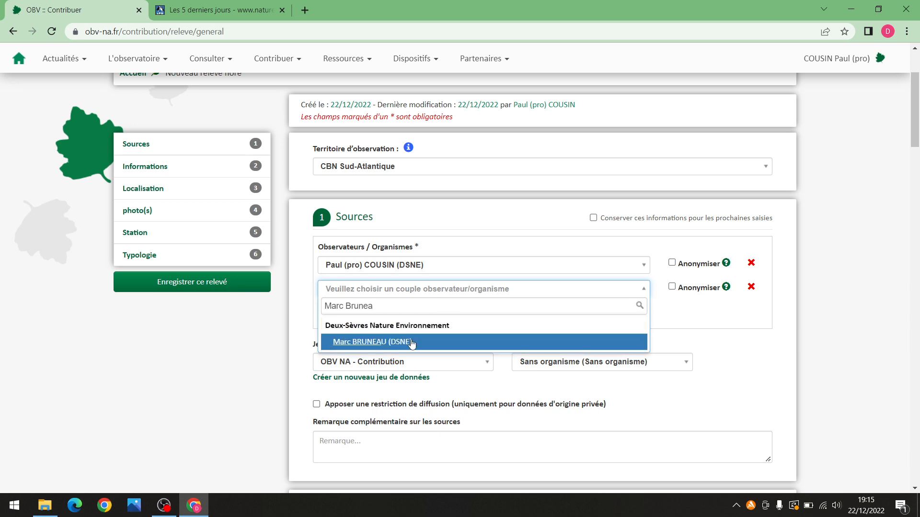
left_click(411, 343)
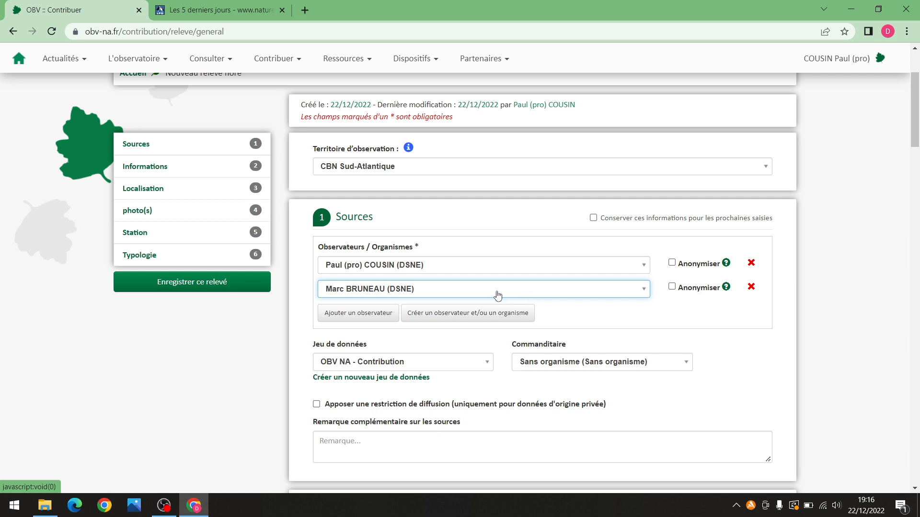
Add a third observer row, try an unsuccessful name search, and leave it empty
left_click(366, 317)
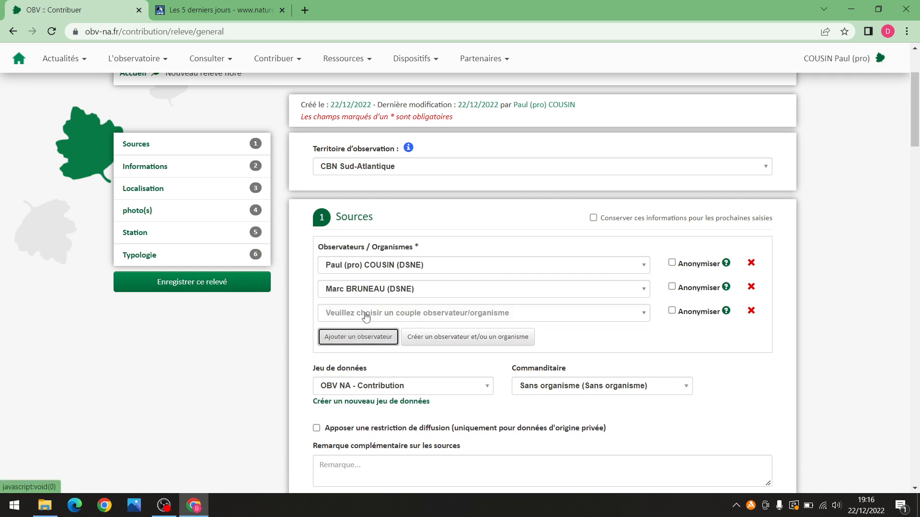
left_click(366, 316)
type("O")
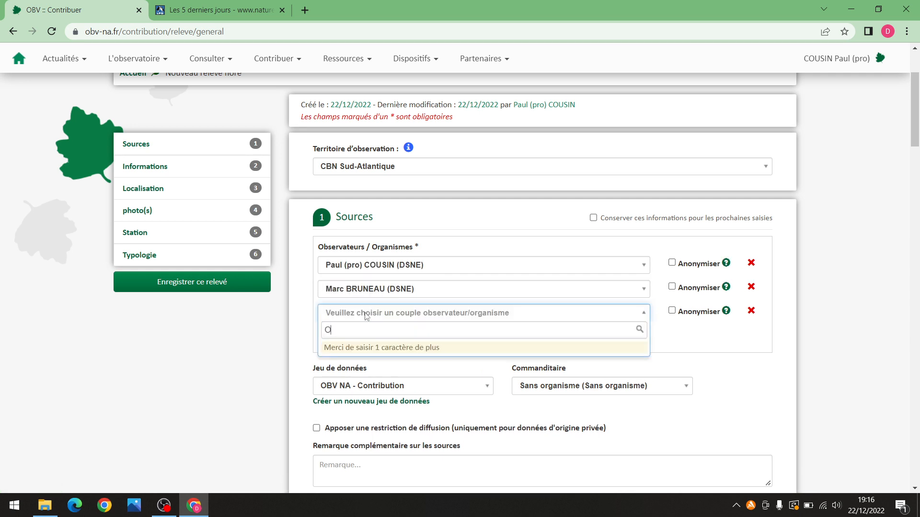
type("deline")
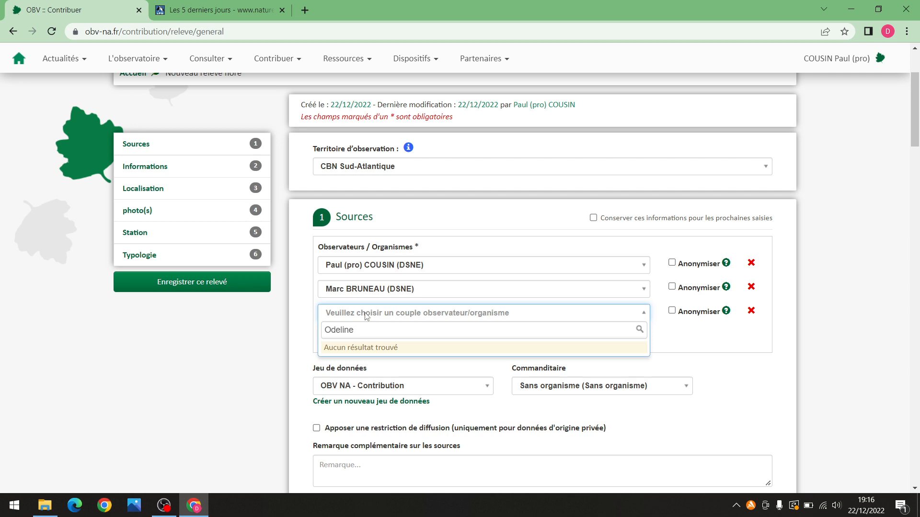
key("BackSpace")
key("BackSpace")
key("BackSpace")
key("BackSpace")
key("BackSpace")
key("BackSpace")
key("BackSpace")
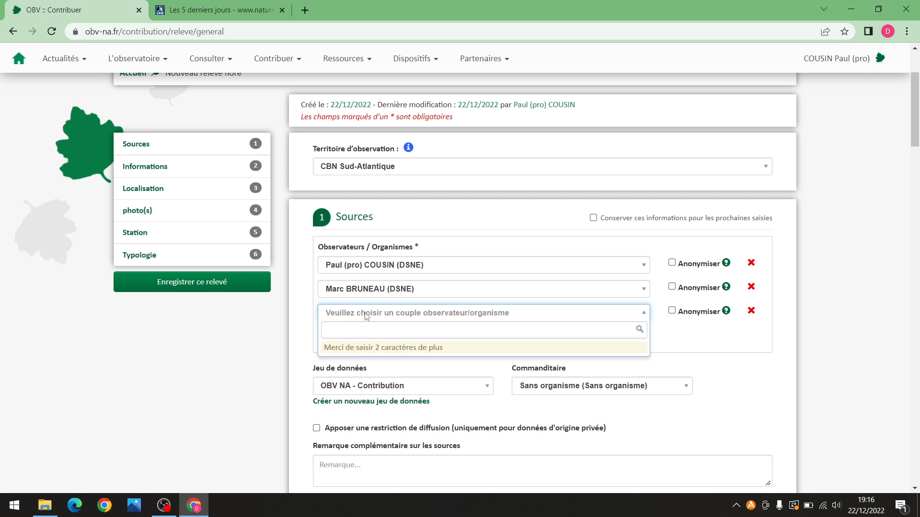
left_click(708, 341)
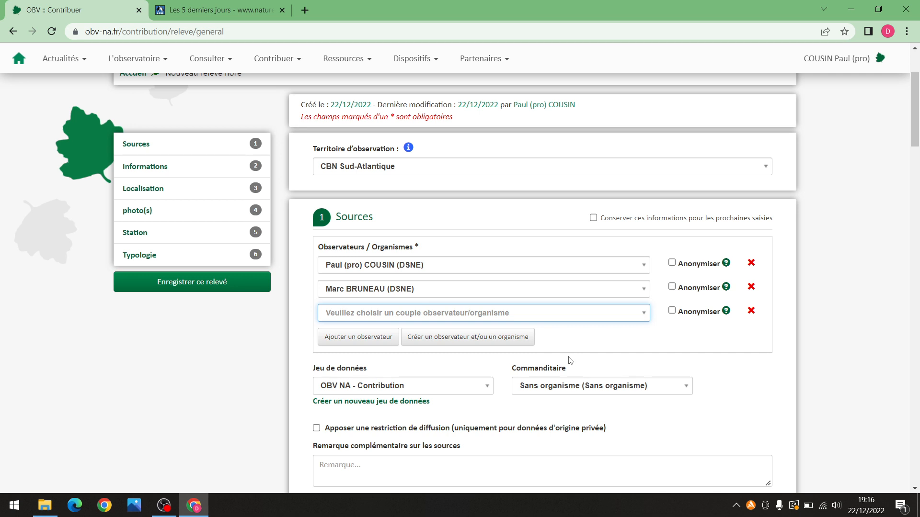
left_click(463, 338)
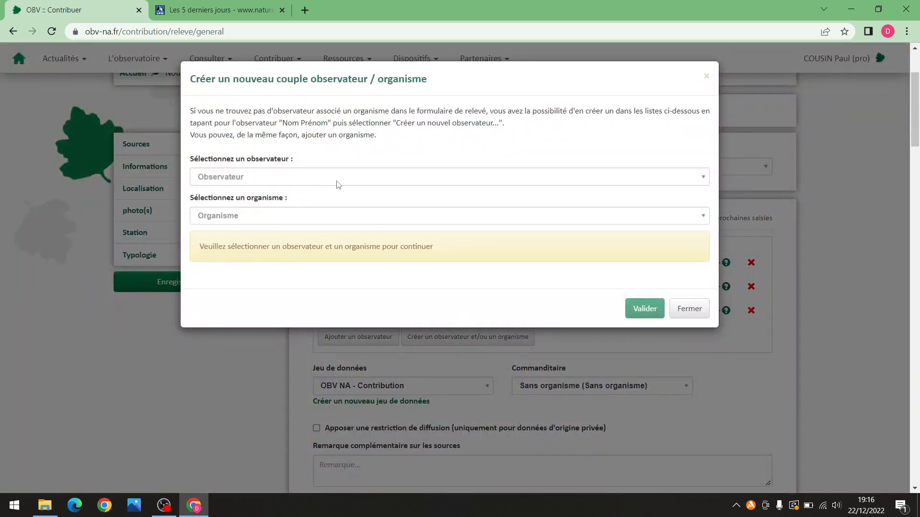
left_click(294, 178)
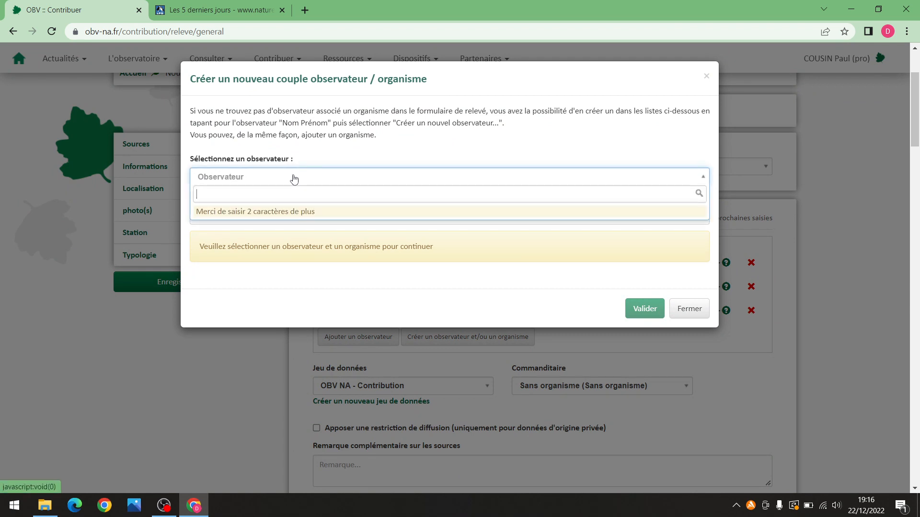
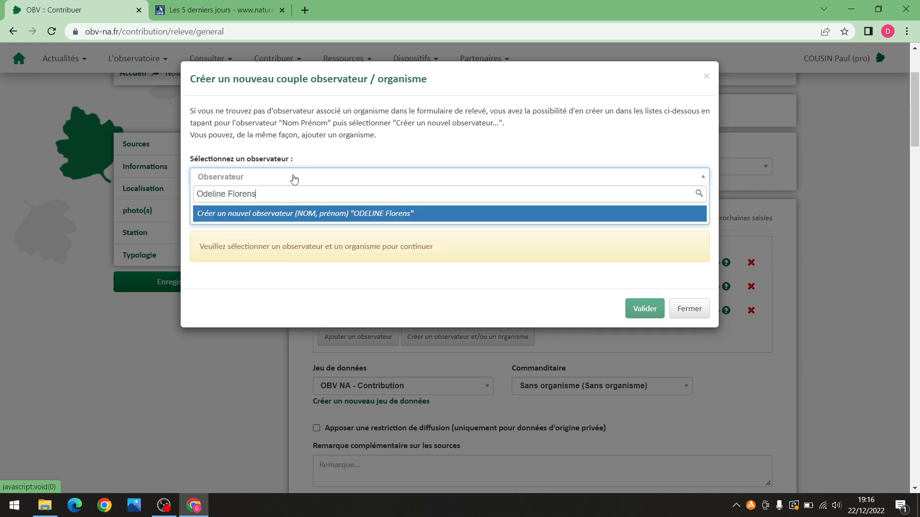
left_click(350, 218)
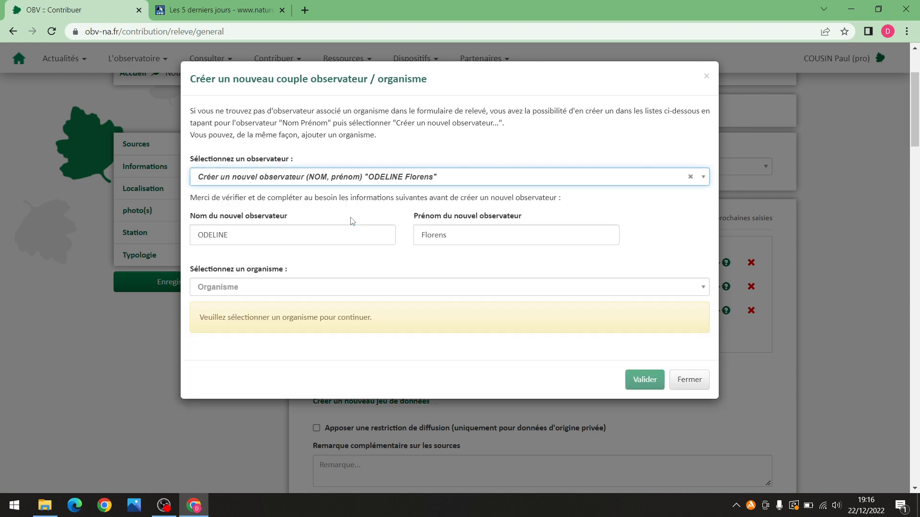
left_click(303, 288)
type("DSNE")
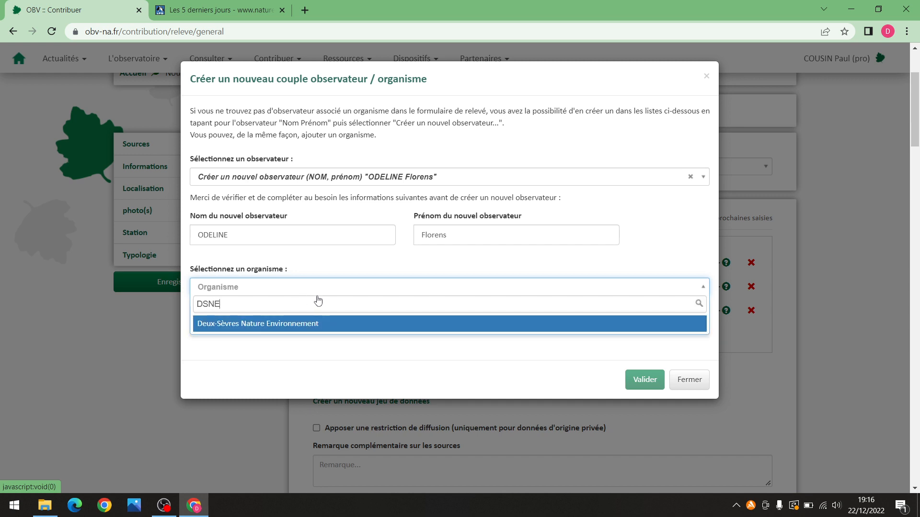
left_click(309, 323)
left_click(371, 292)
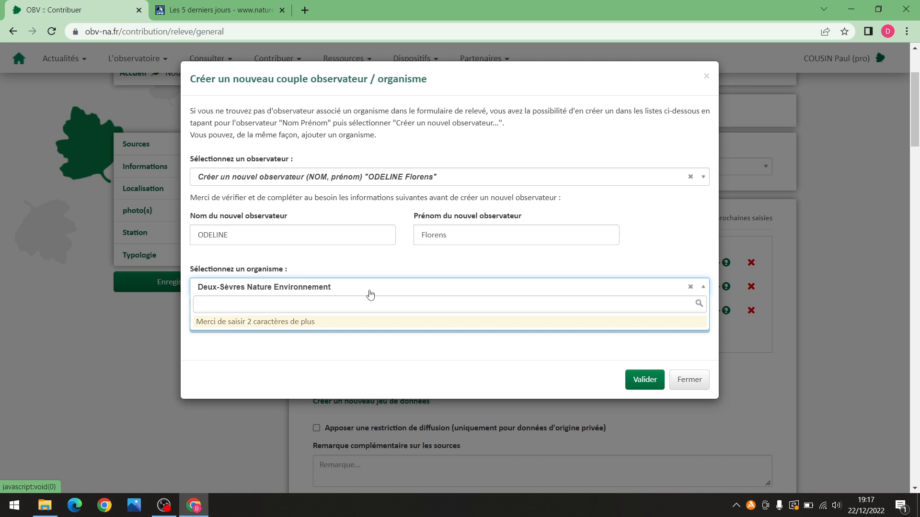
type("Bénévole")
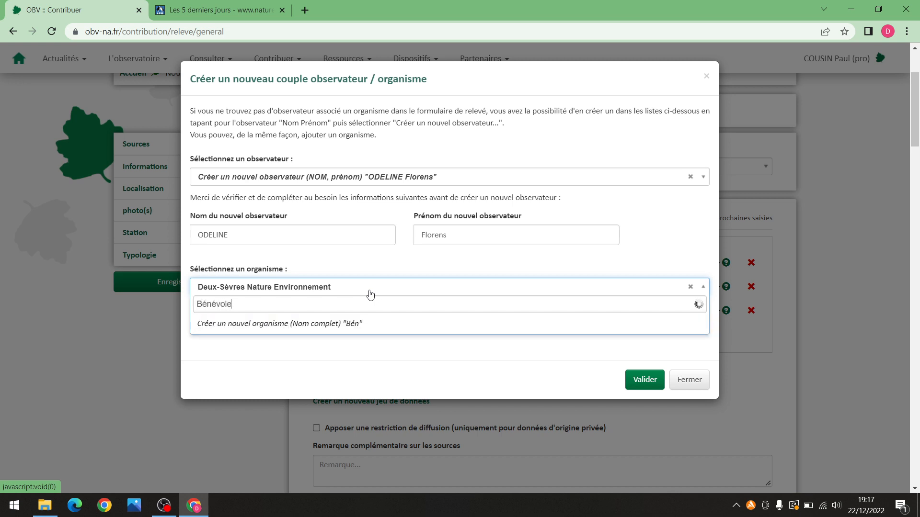
left_click(321, 328)
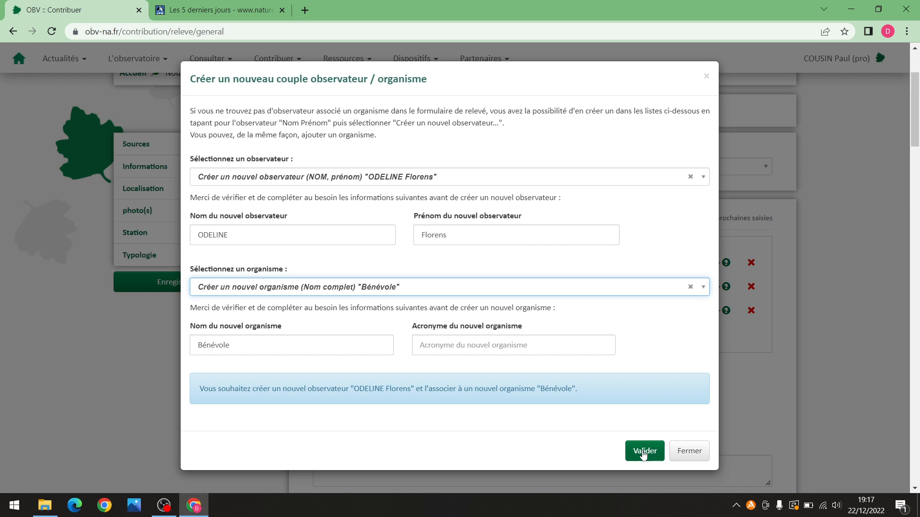
left_click(680, 451)
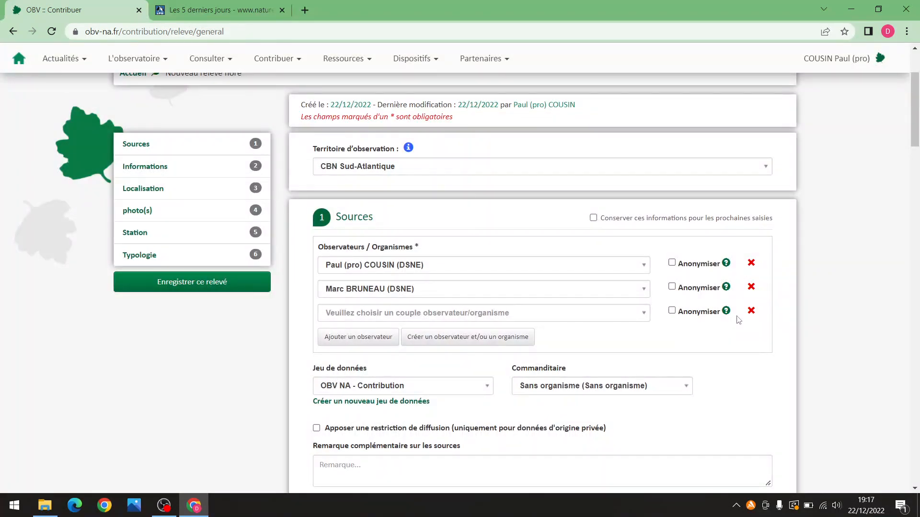
Delete the empty third observer row, then the second observer row
left_click(751, 312)
left_click(751, 287)
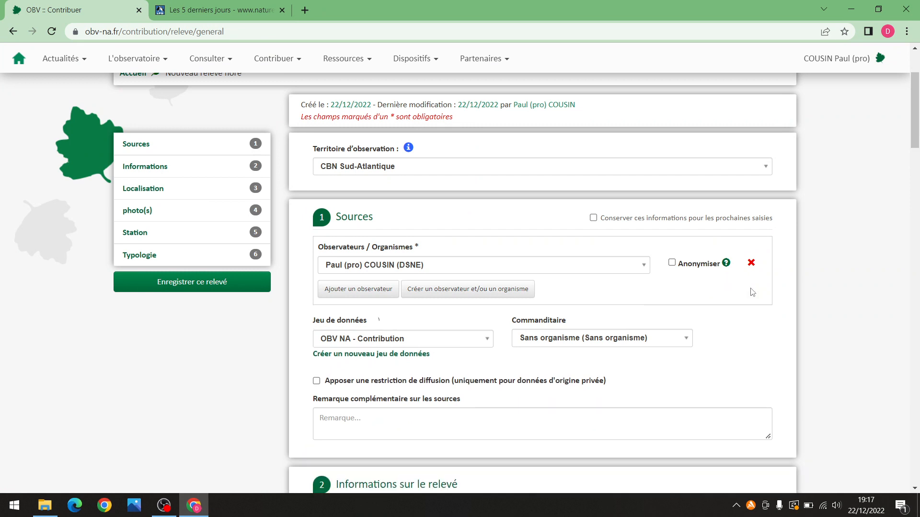
scroll(553, 292, "down", 1)
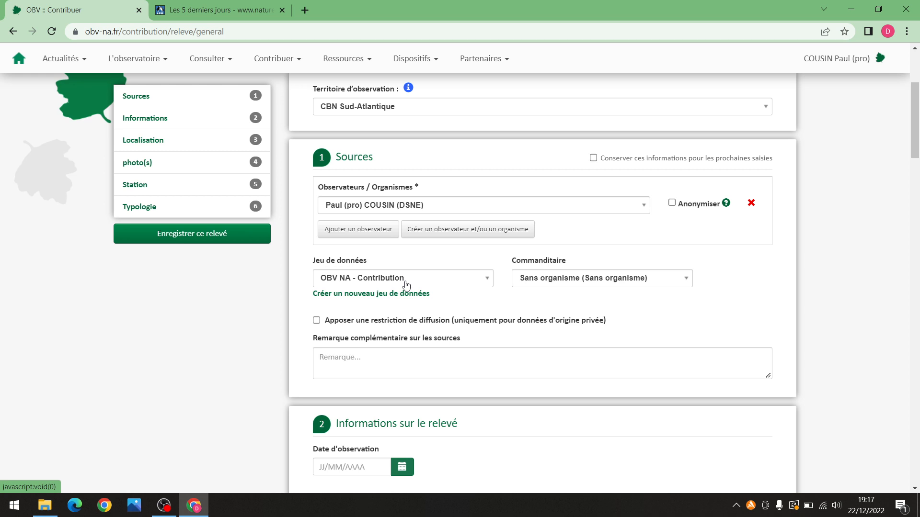
left_click(406, 283)
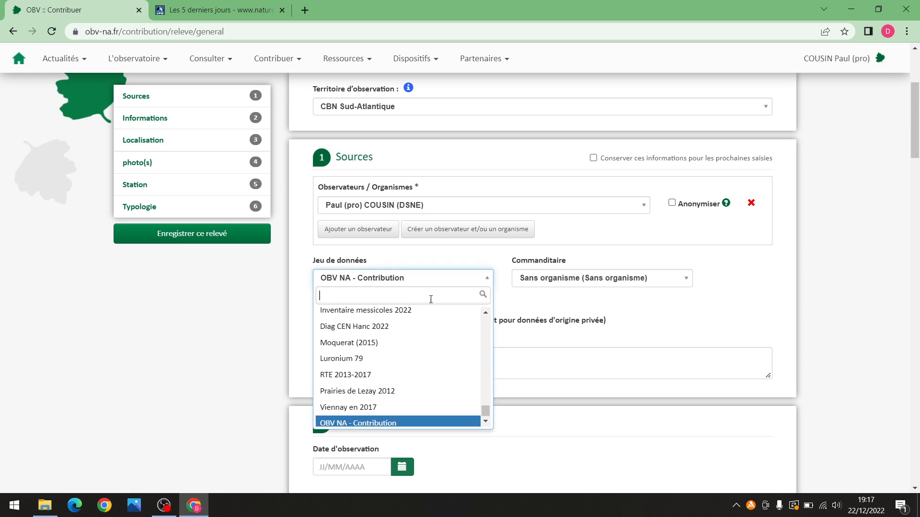
left_click(417, 335)
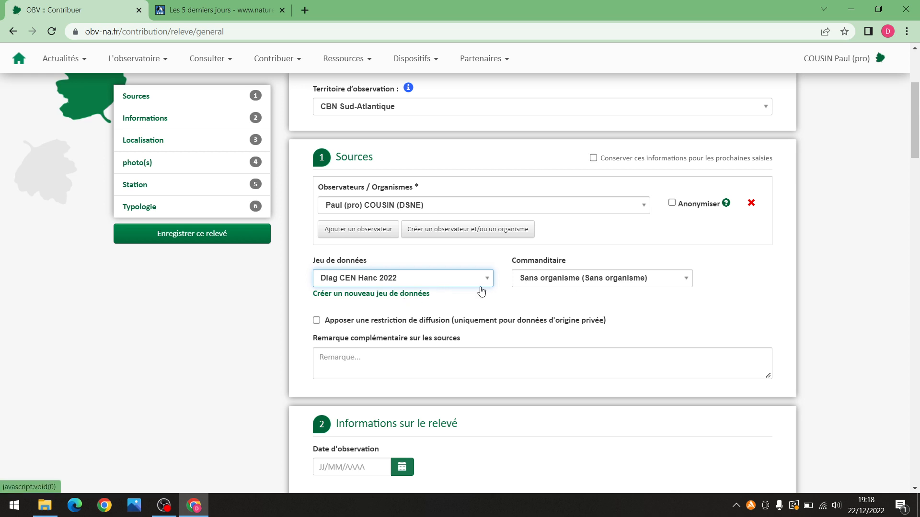
left_click(403, 286)
type("bv")
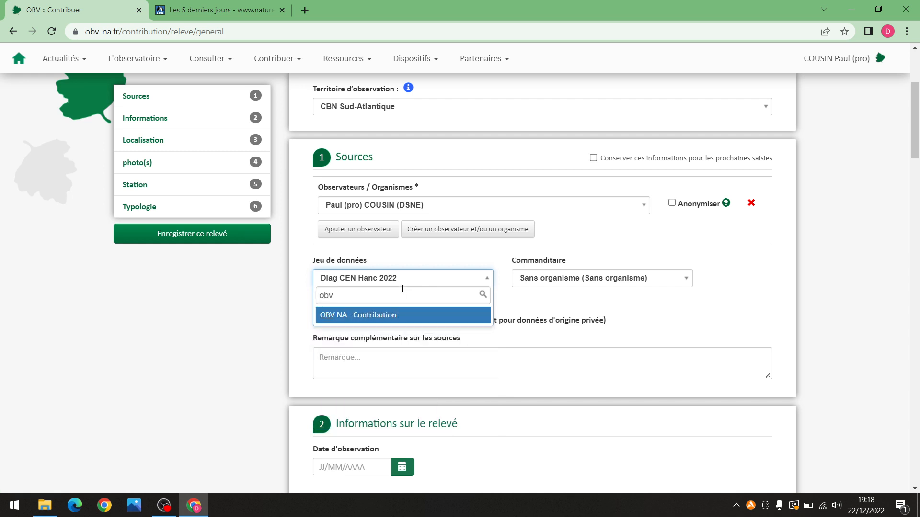
left_click(403, 316)
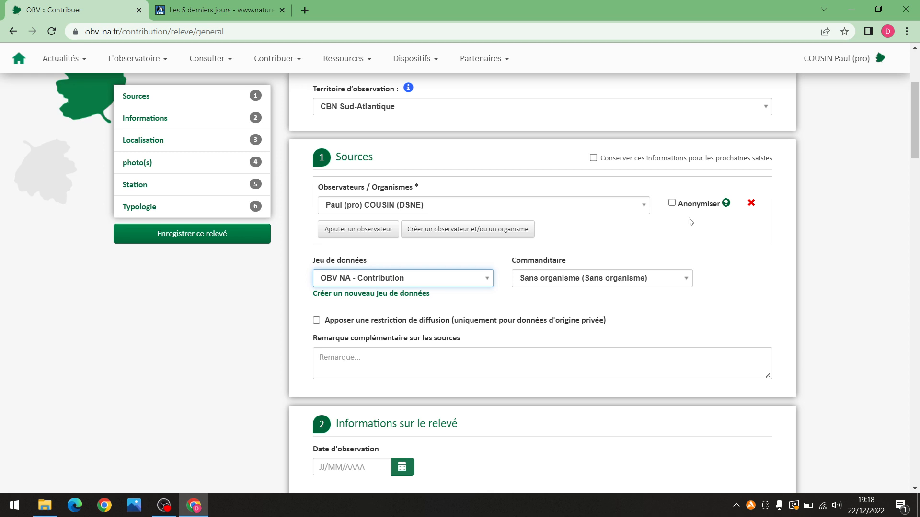
Tick 'Conserver ces informations pour les prochaines saisies' and put the cursor in the sources Remarque box
left_click(593, 158)
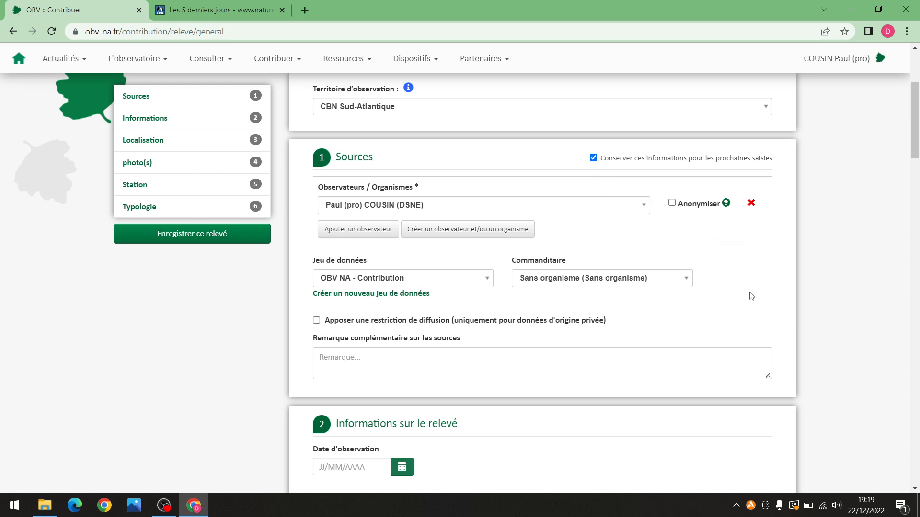
scroll(827, 257, "down", 2)
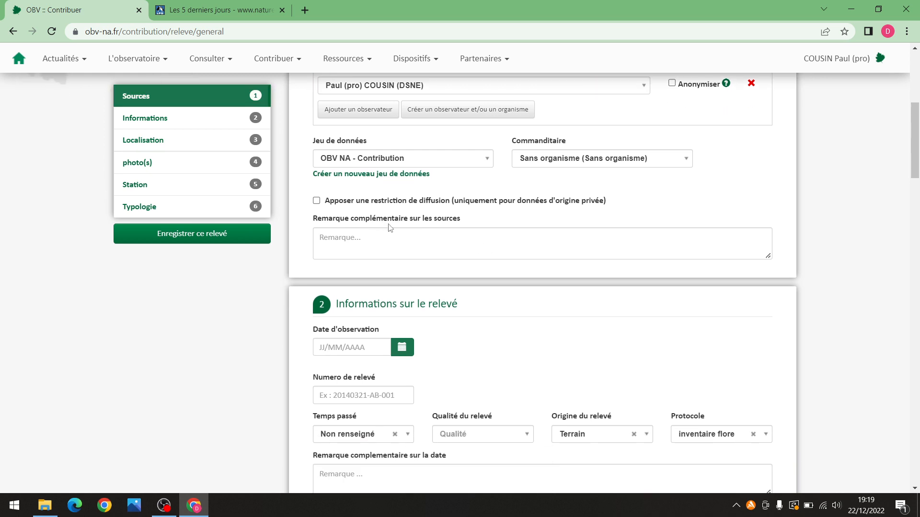
scroll(419, 223, "down", 1)
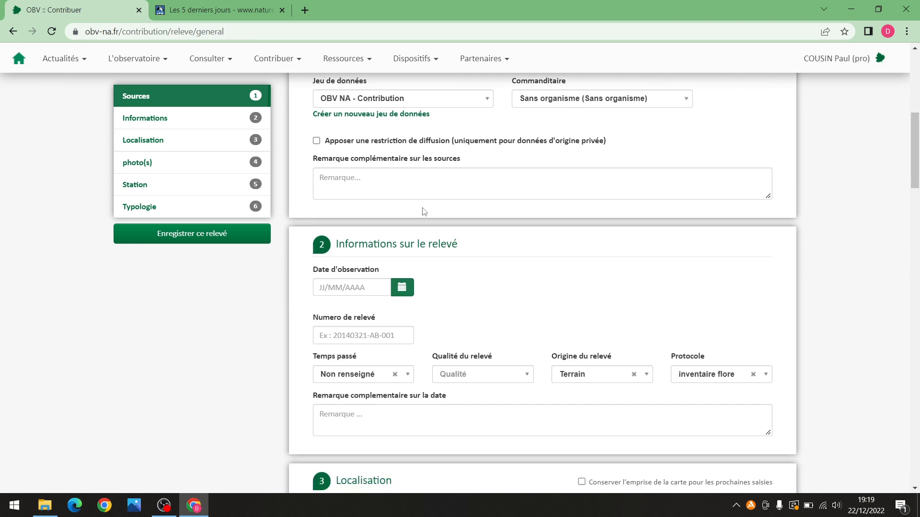
left_click(399, 182)
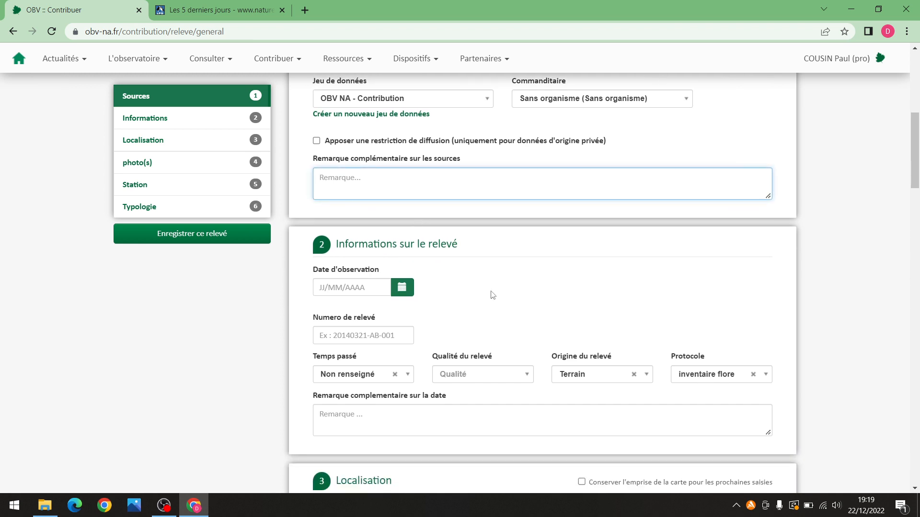
scroll(484, 289, "down", 1)
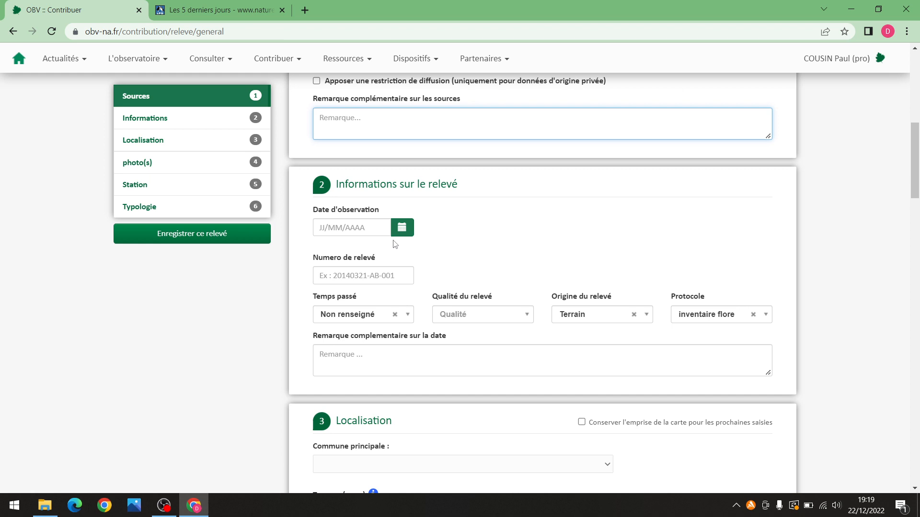
Set the observation date to 22/12/2022 using the date picker
left_click(370, 233)
left_click(487, 235)
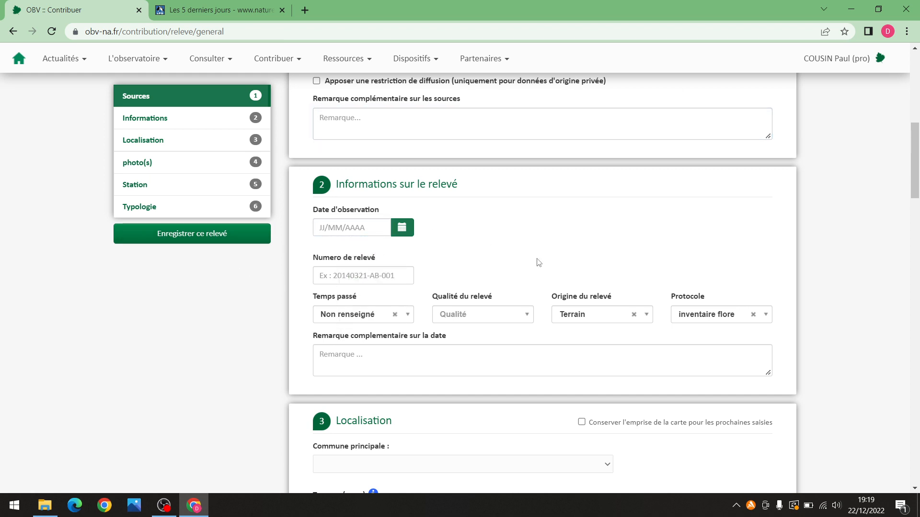
left_click(403, 229)
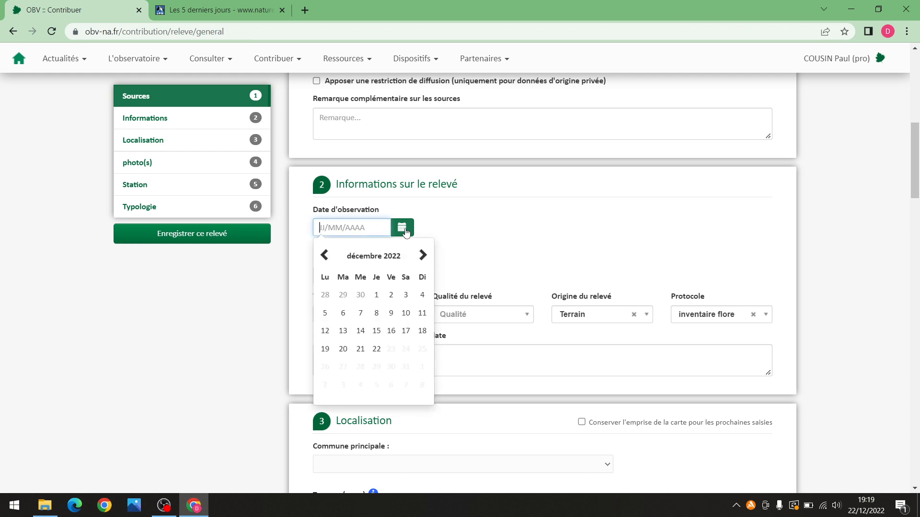
left_click(377, 349)
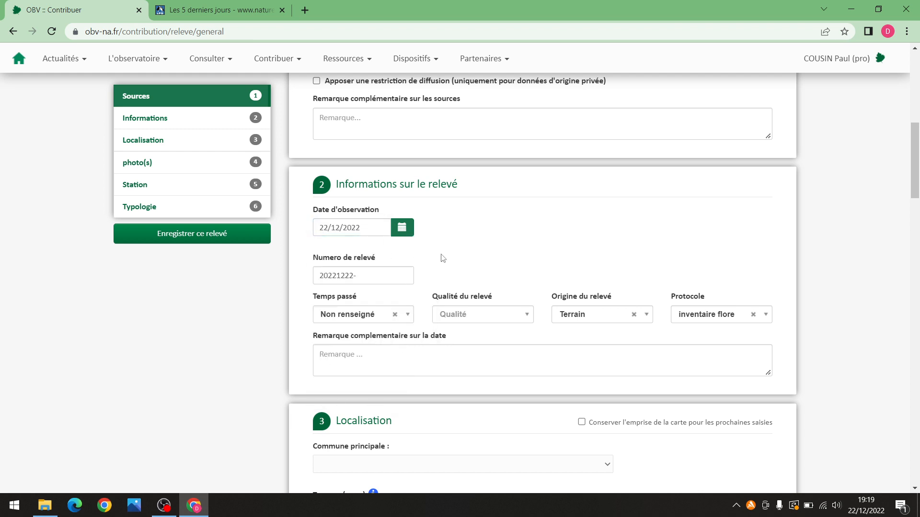
Correct the survey number to read 20221222-PC01F
scroll(443, 258, "down", 1)
left_click(370, 215)
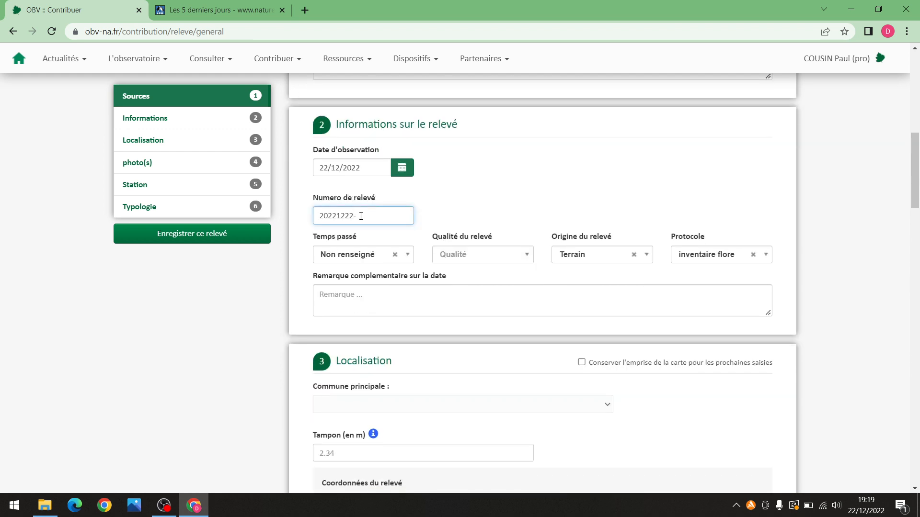
left_click_drag(354, 217, 319, 217)
left_click(370, 222)
key("BackSpace")
scroll(512, 181, "down", 1)
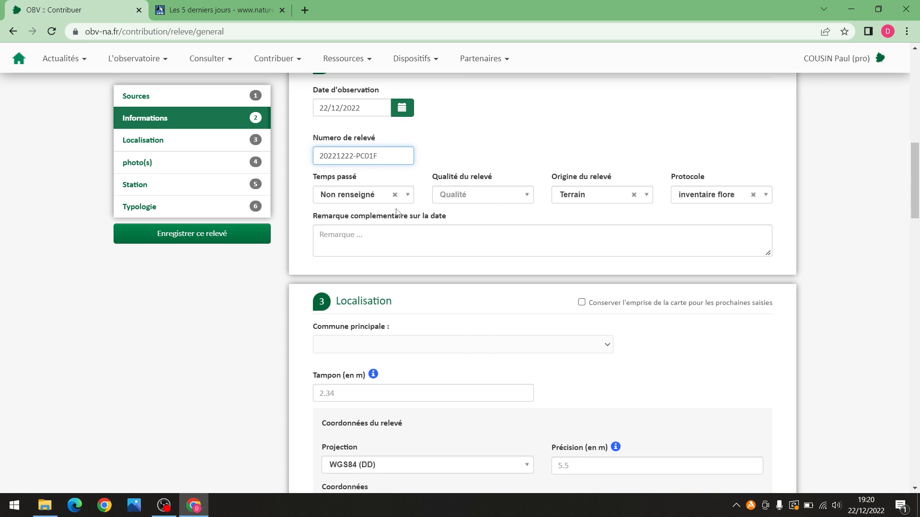
left_click(372, 196)
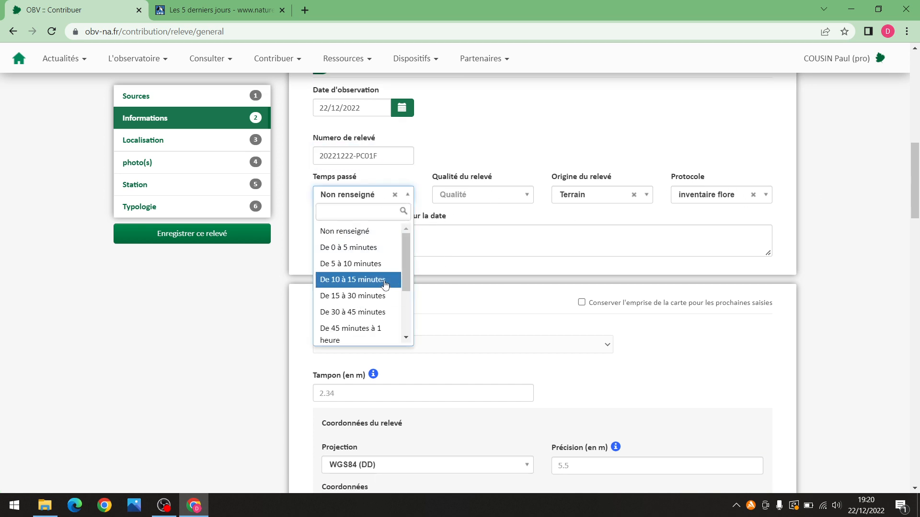
left_click(477, 218)
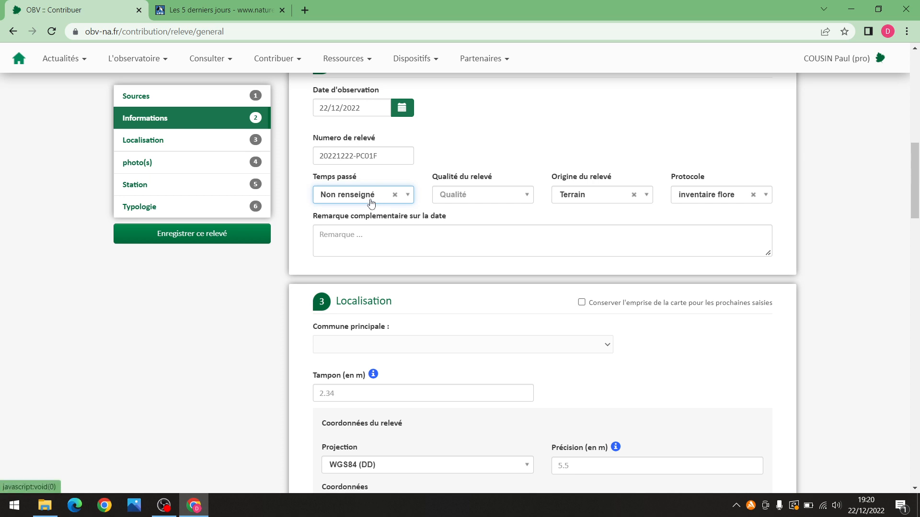
left_click(473, 200)
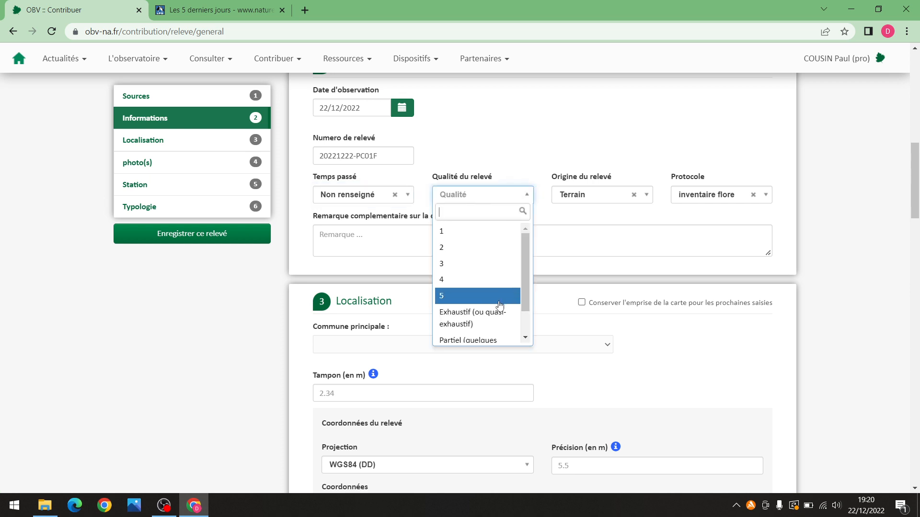
scroll(510, 330, "down", 3)
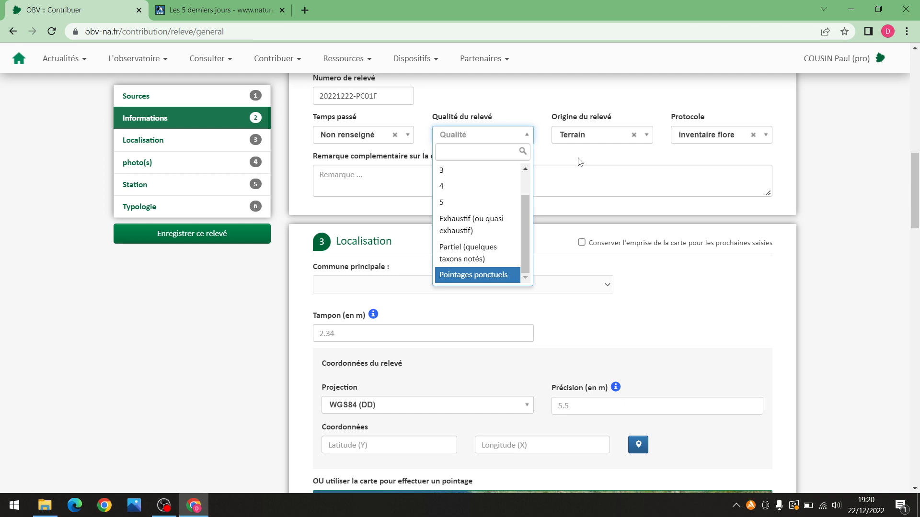
left_click(580, 162)
scroll(550, 182, "up", 1)
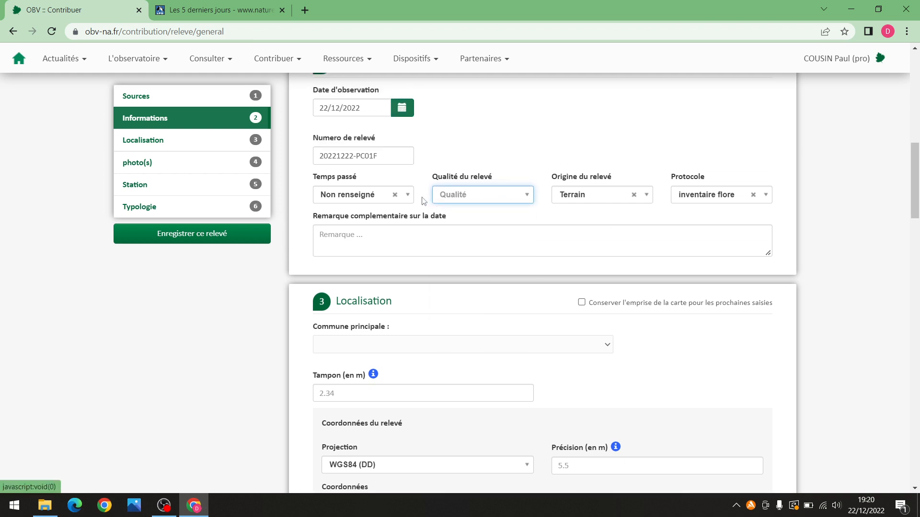
left_click(604, 201)
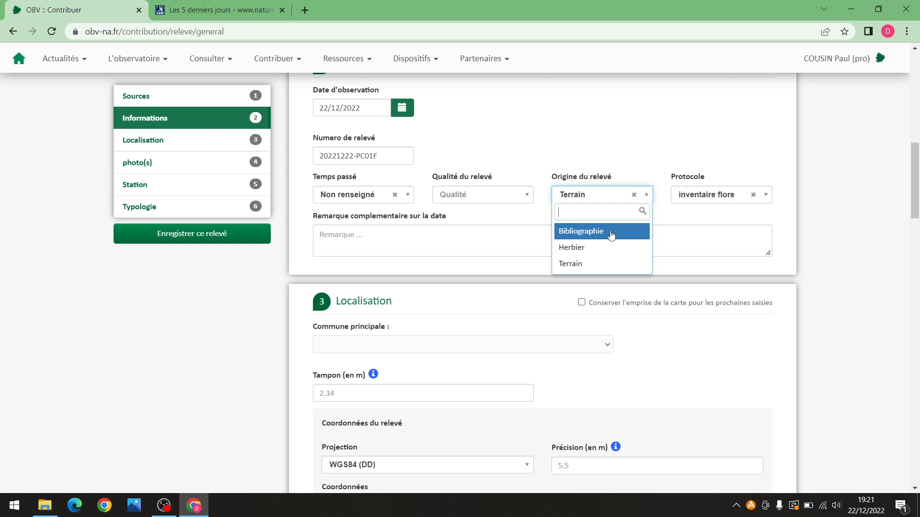
left_click(610, 234)
left_click(617, 198)
left_click(582, 263)
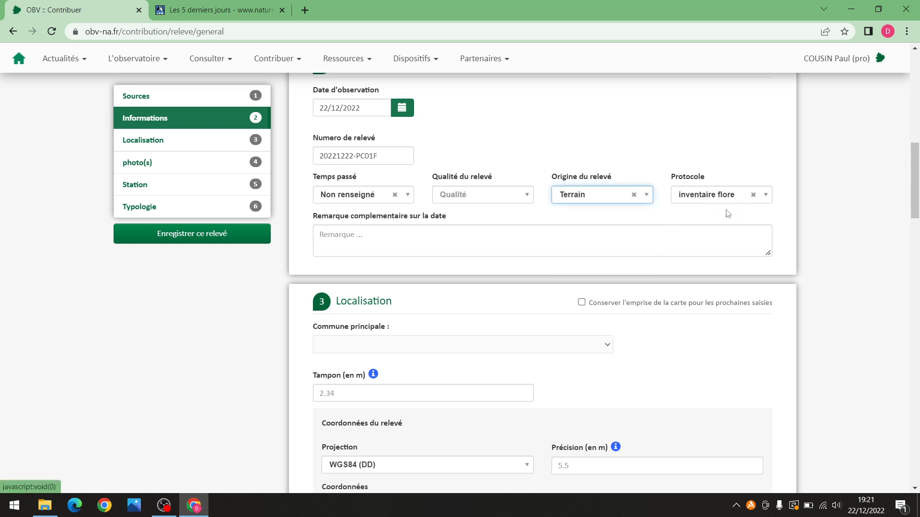
scroll(728, 213, "up", 1)
left_click(714, 257)
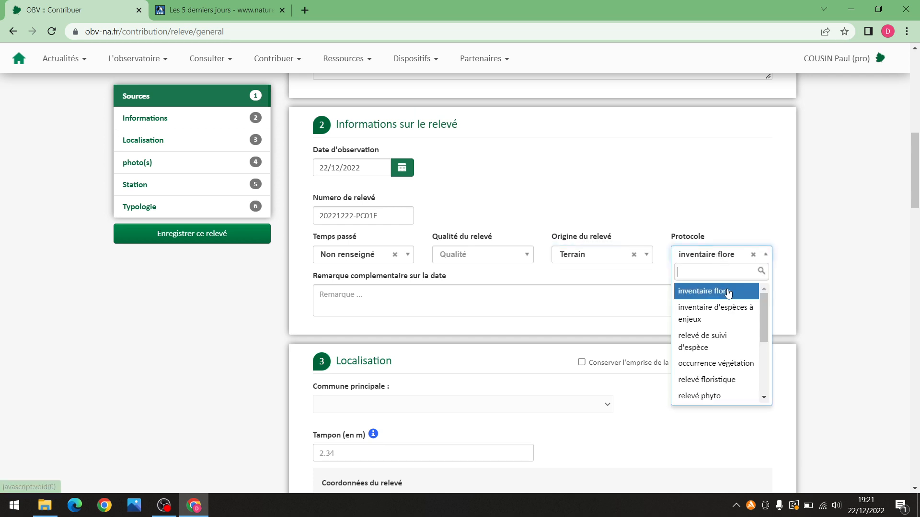
scroll(736, 348, "down", 1)
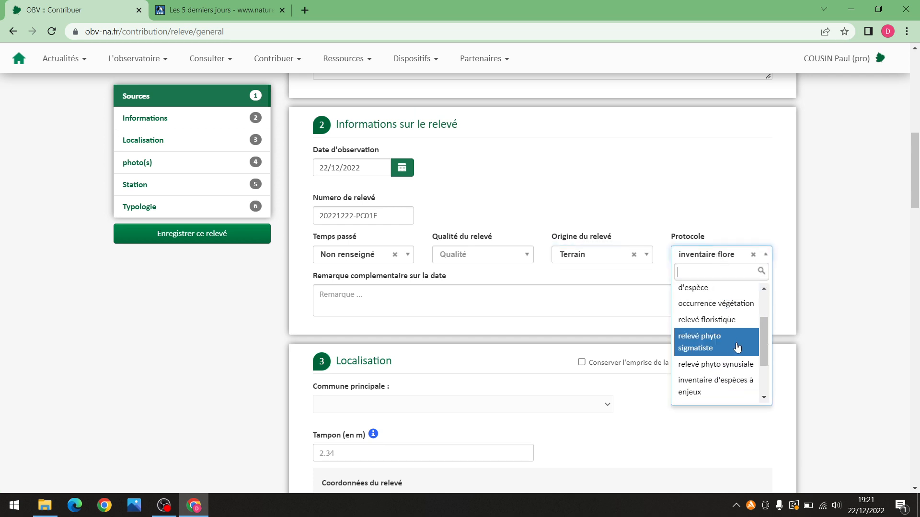
scroll(741, 340, "down", 1)
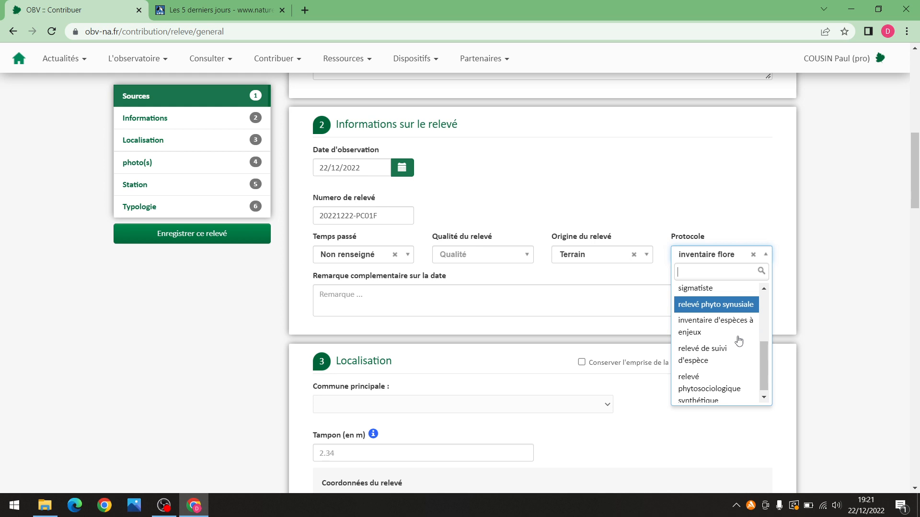
scroll(738, 340, "up", 1)
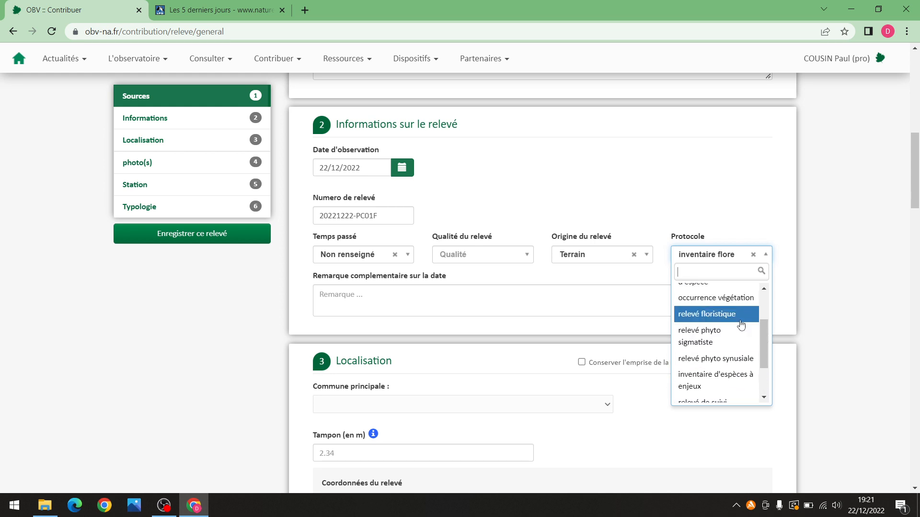
scroll(736, 320, "up", 1)
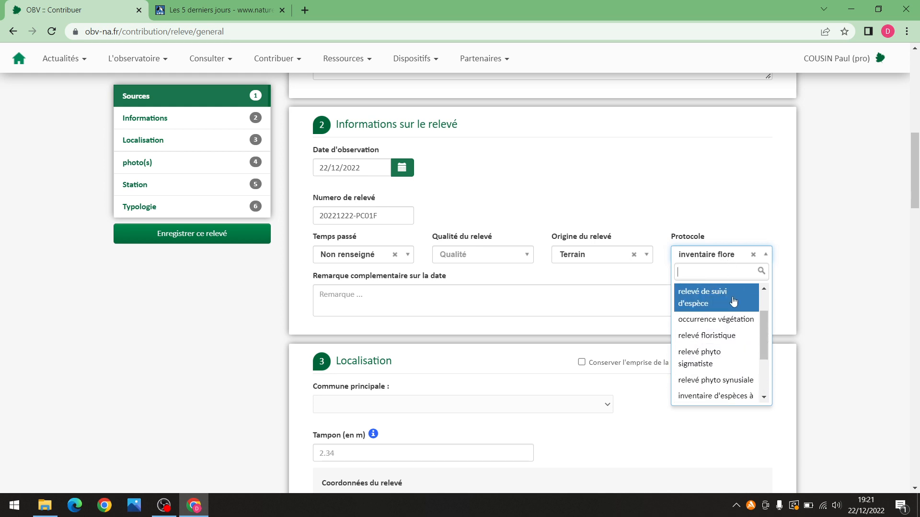
left_click(594, 286)
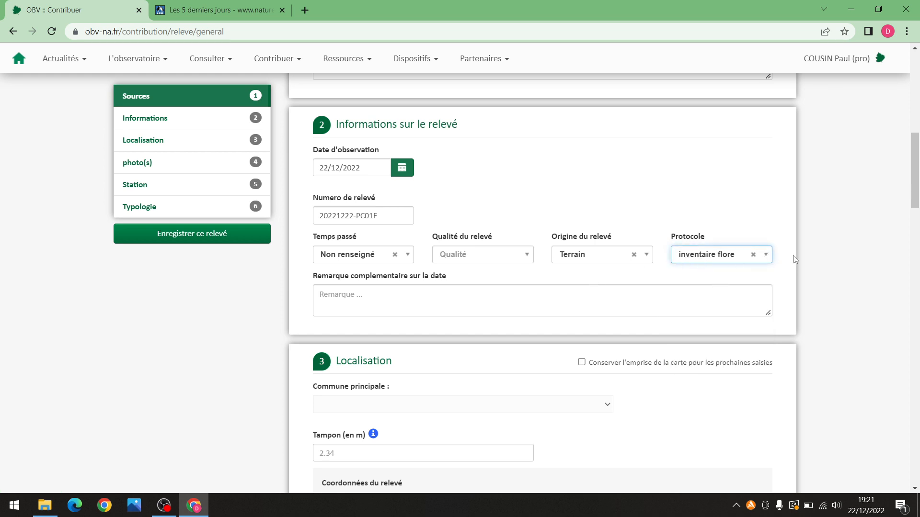
scroll(793, 245, "down", 1)
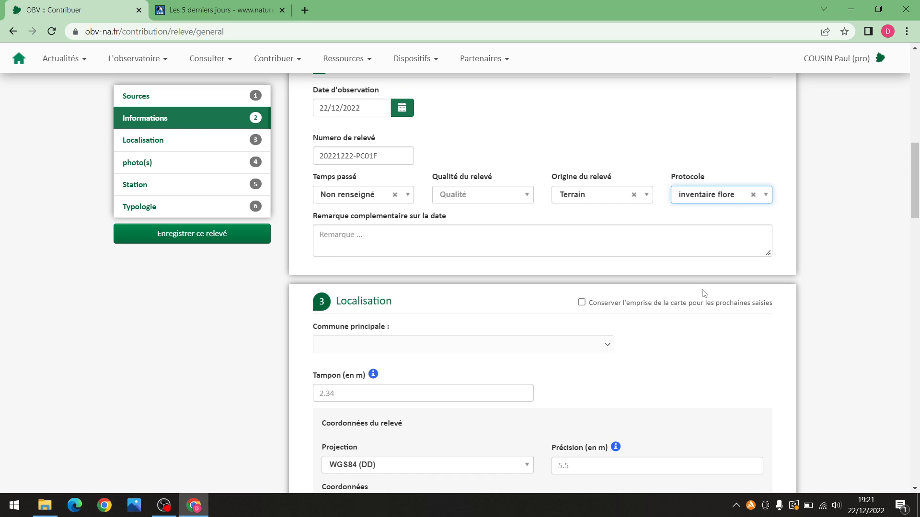
Enter latitude 46.06412 and longitude -0.00378, then place that point on the map
scroll(655, 346, "down", 2)
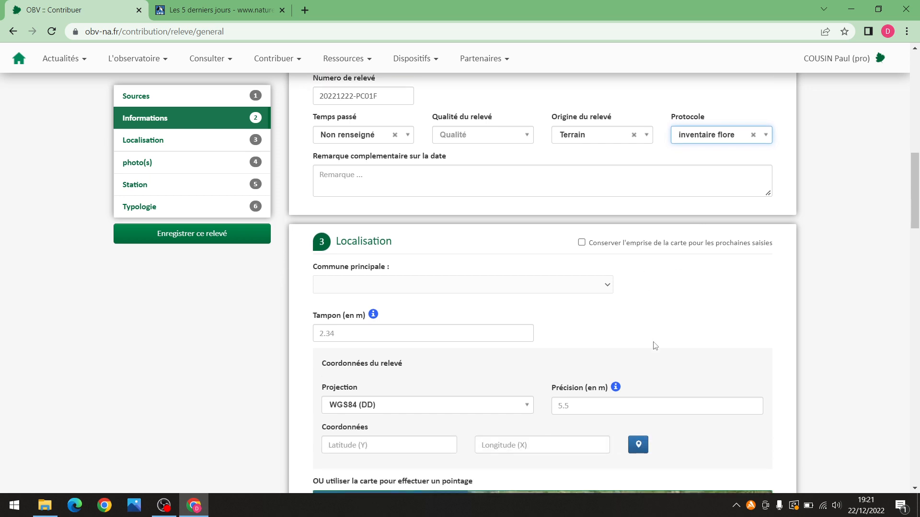
scroll(788, 280, "down", 1)
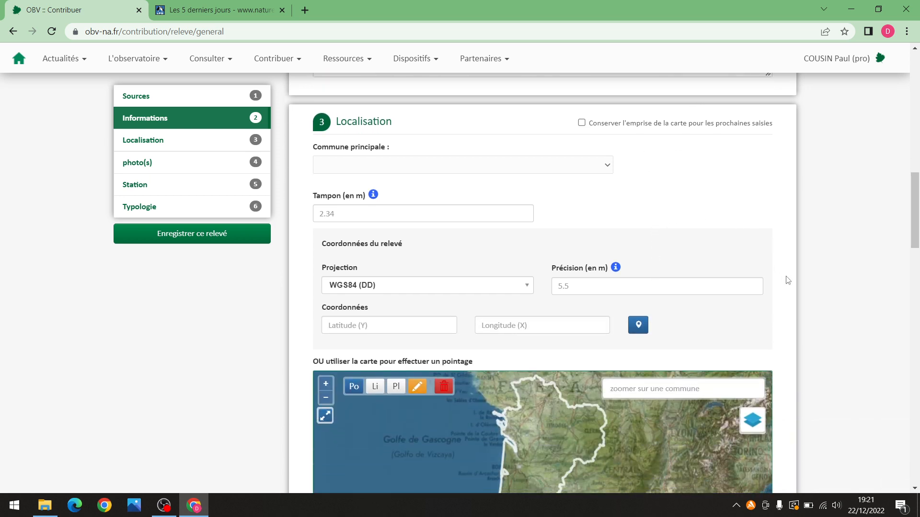
scroll(790, 280, "down", 1)
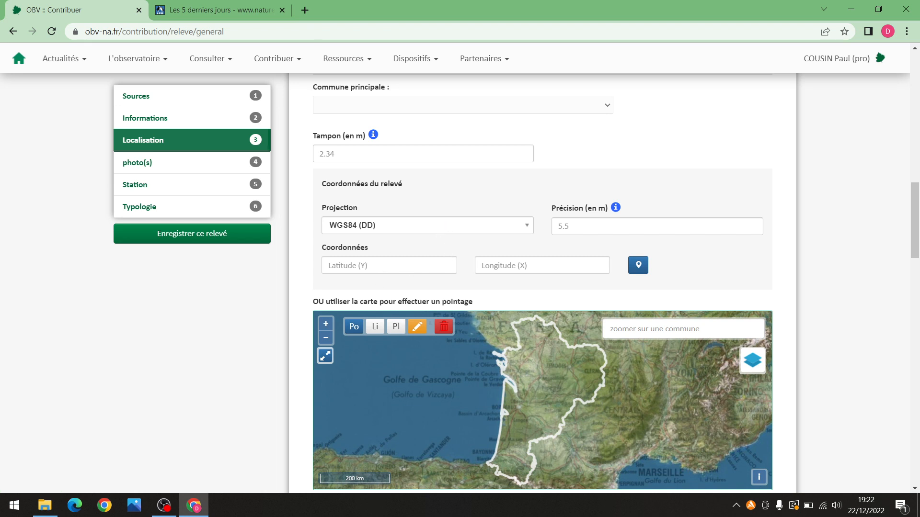
key("alt+Tab")
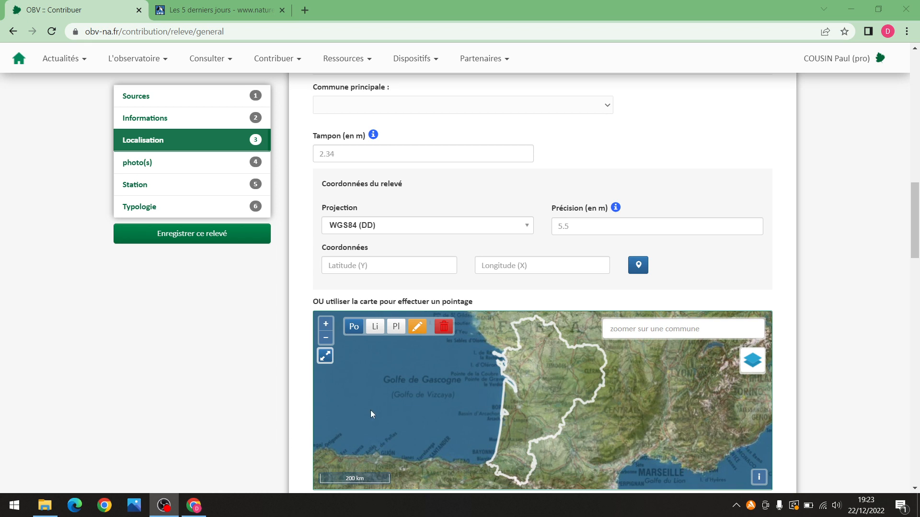
left_click(367, 266)
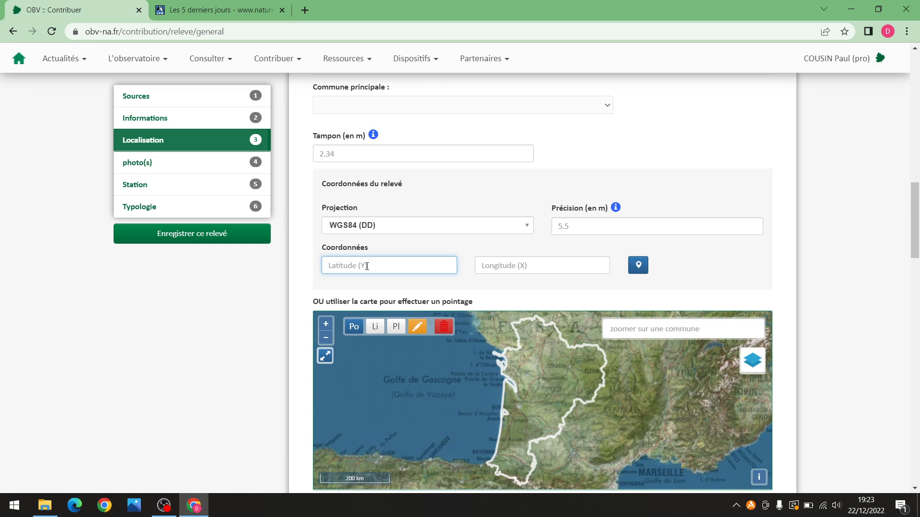
type("46.06412")
left_click(526, 266)
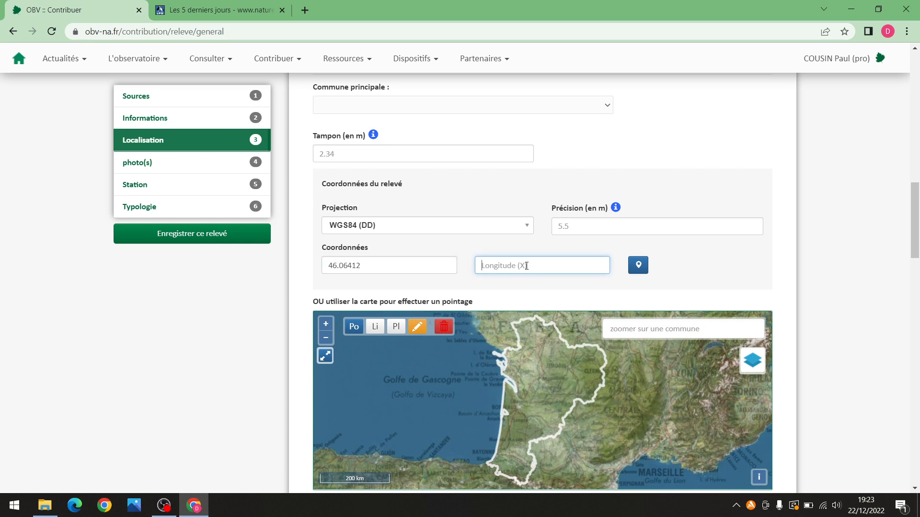
type("-")
type("0.00378")
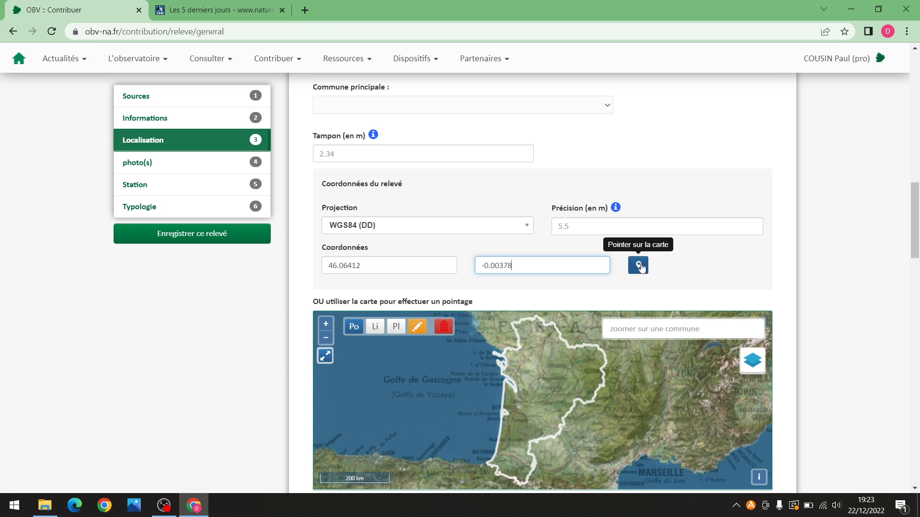
left_click(641, 267)
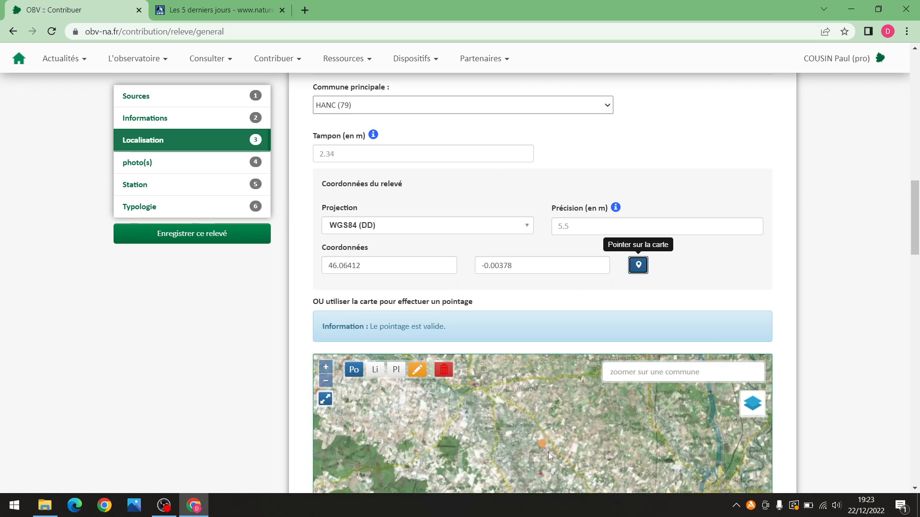
Zoom in and pan to the small pond, then place the survey point right beside it
scroll(533, 404, "up", 1)
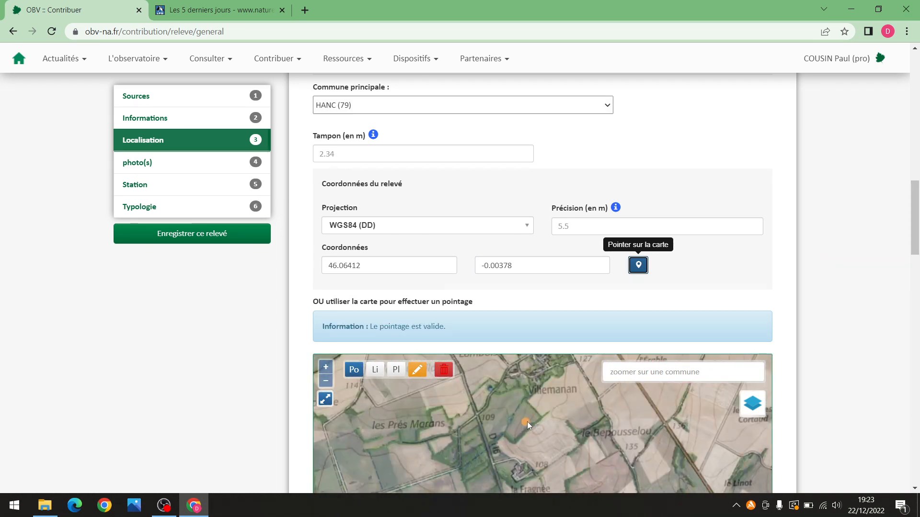
scroll(526, 421, "up", 1)
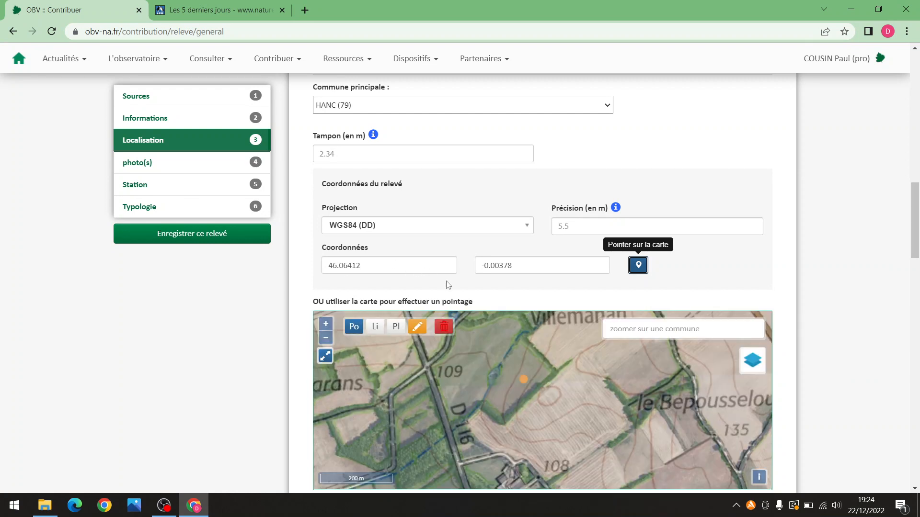
scroll(522, 386, "up", 2)
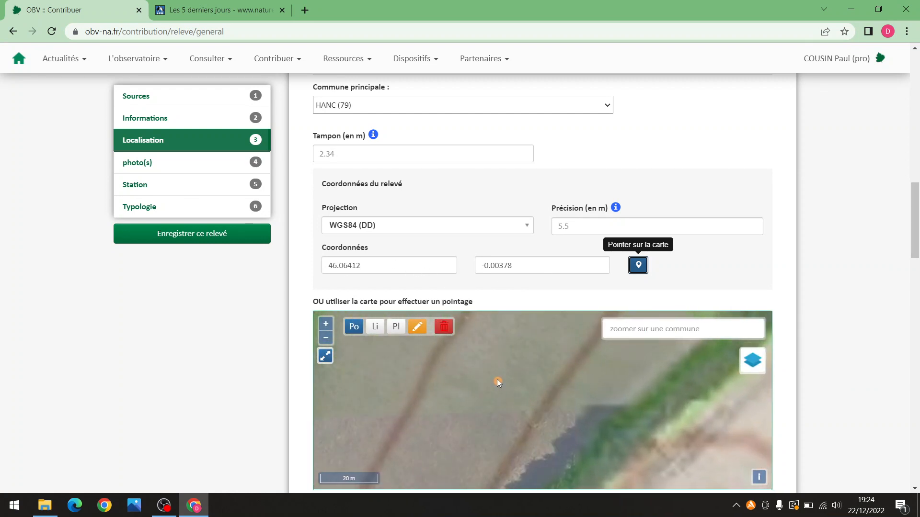
scroll(503, 384, "down", 1)
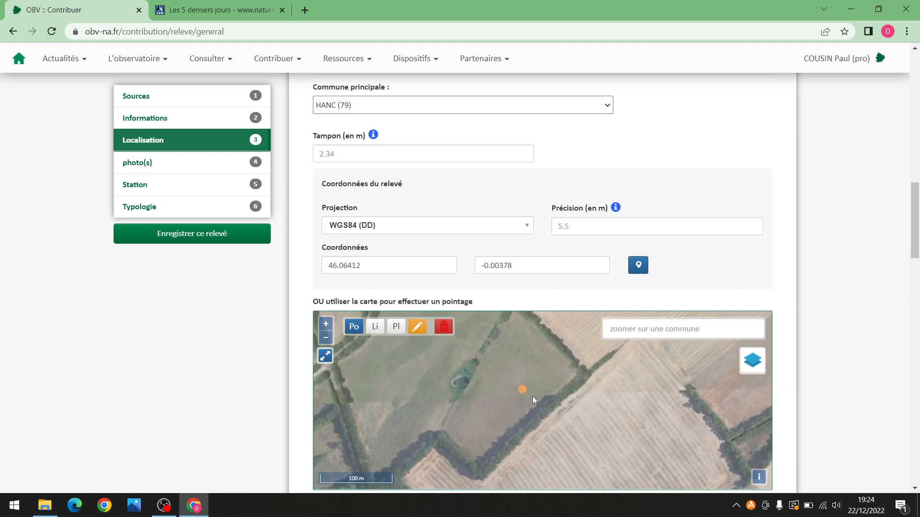
left_click_drag(536, 397, 539, 401)
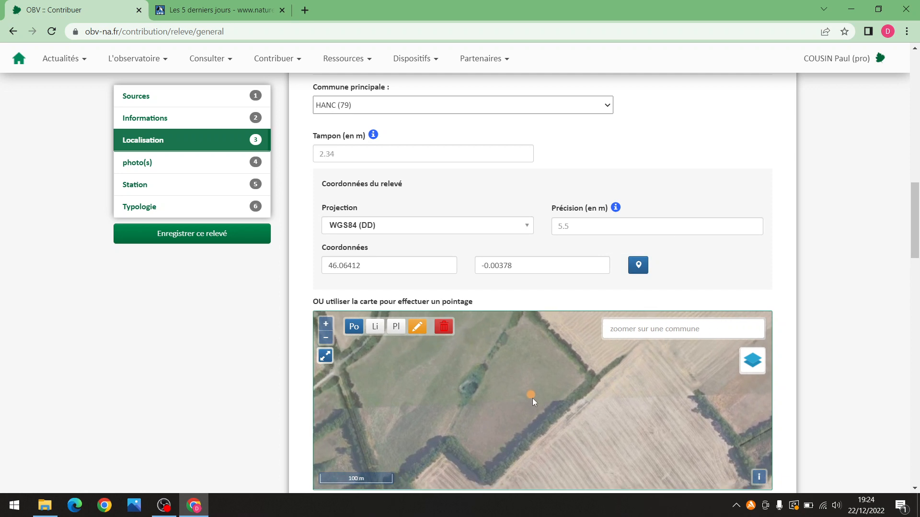
scroll(534, 396, "up", 1)
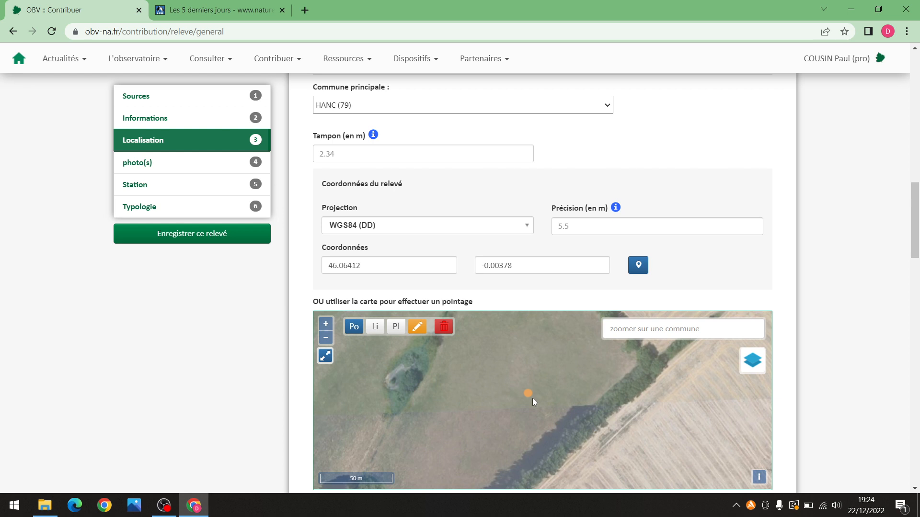
scroll(532, 398, "down", 1)
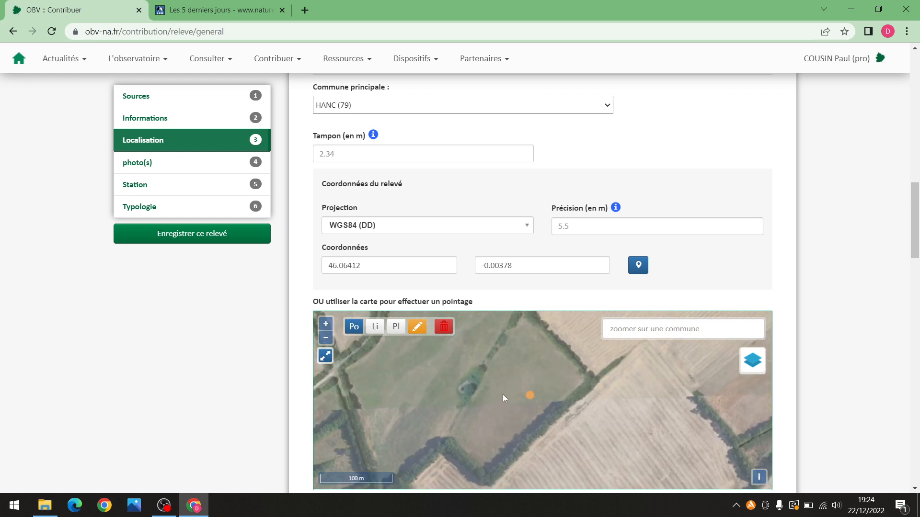
scroll(912, 225, "down", 2)
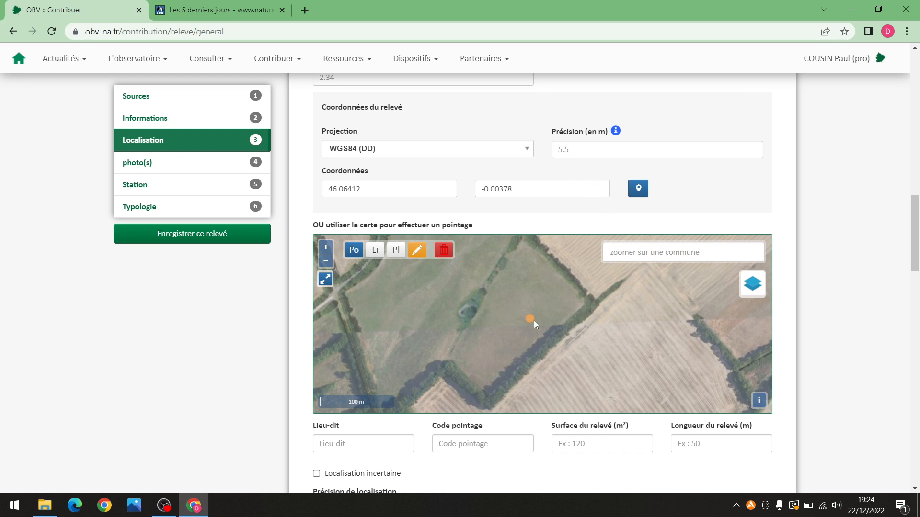
scroll(526, 316, "up", 1)
scroll(529, 319, "up", 1)
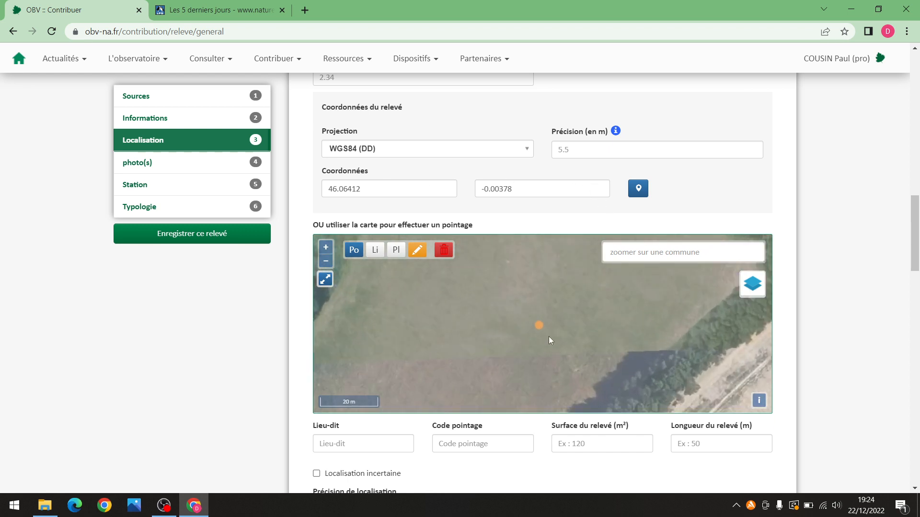
scroll(532, 321, "down", 1)
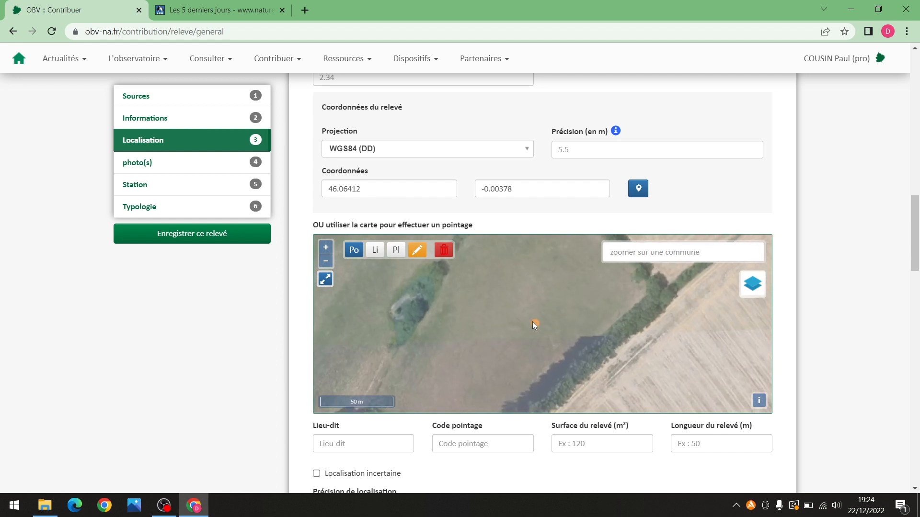
left_click_drag(497, 328, 552, 326)
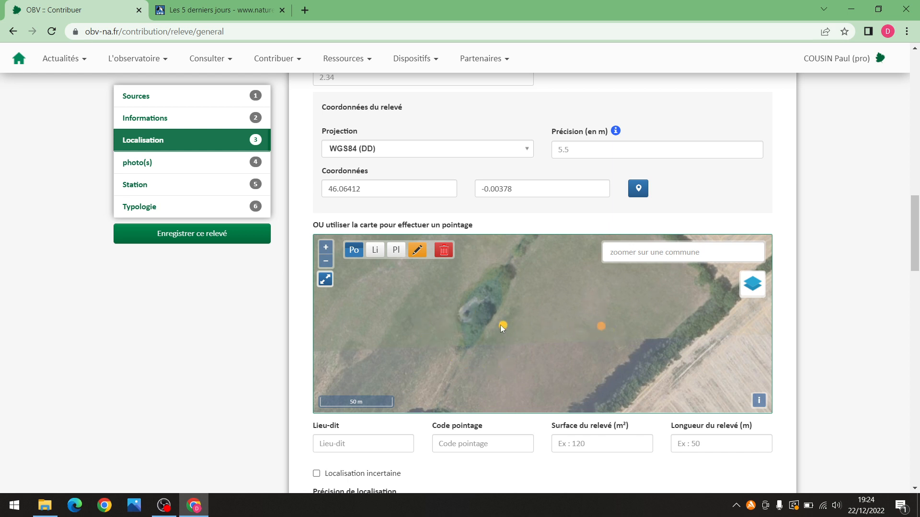
left_click(458, 309)
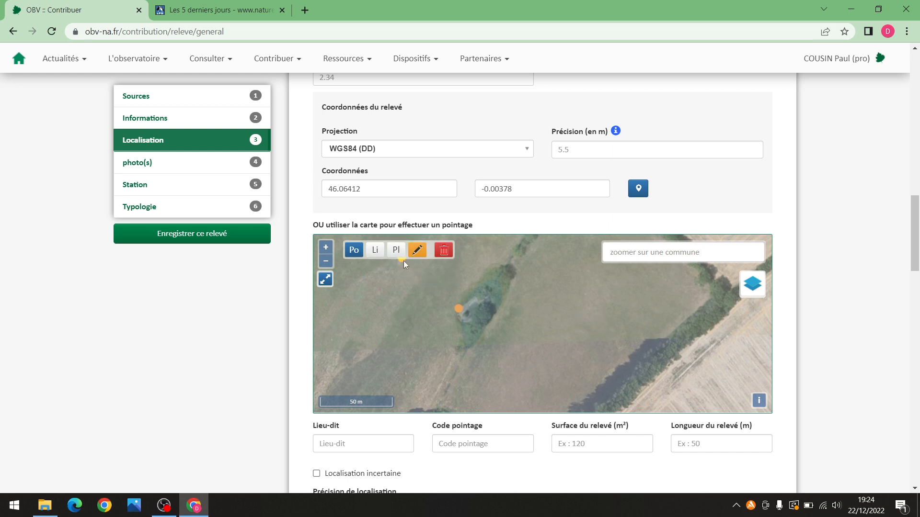
Draw a short line along the pond edge
left_click(375, 250)
scroll(458, 312, "up", 1)
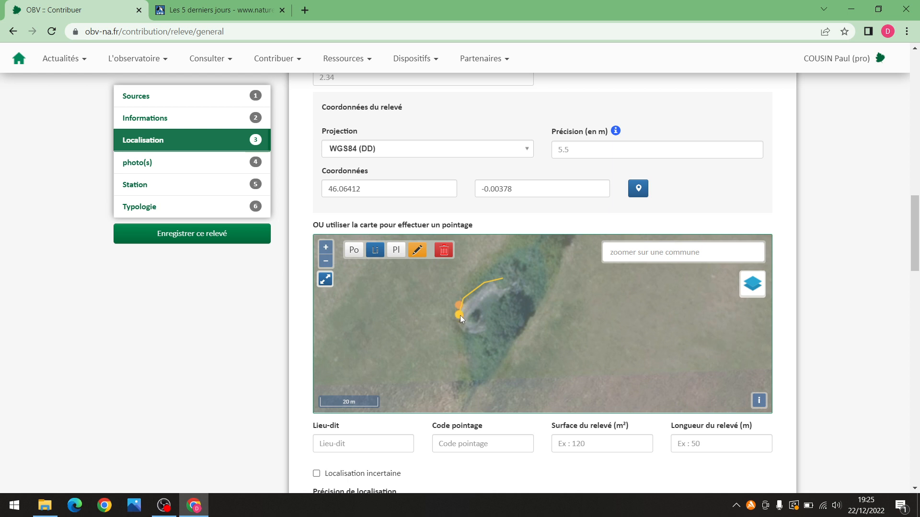
left_click(470, 334)
left_click(485, 332)
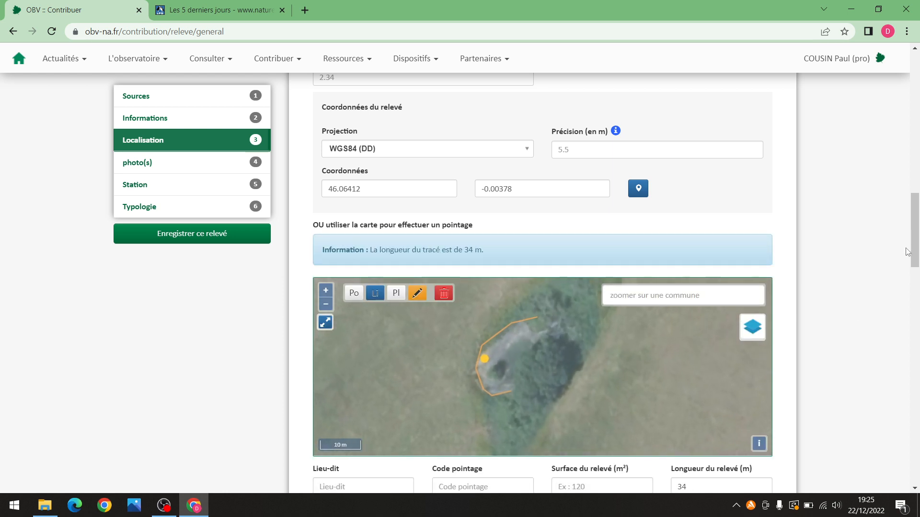
mouse_move(914, 247)
left_mouse_down()
mouse_move(914, 233)
mouse_move(913, 264)
left_mouse_up()
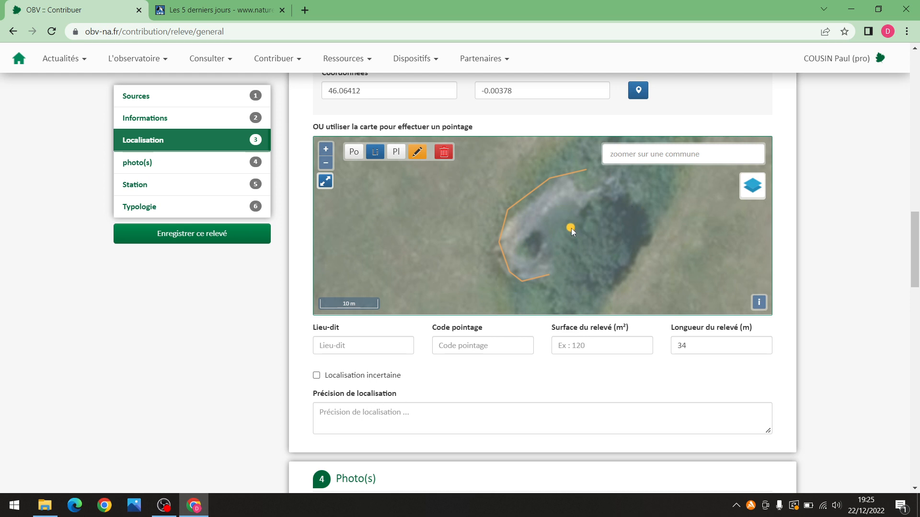
scroll(566, 222, "down", 1)
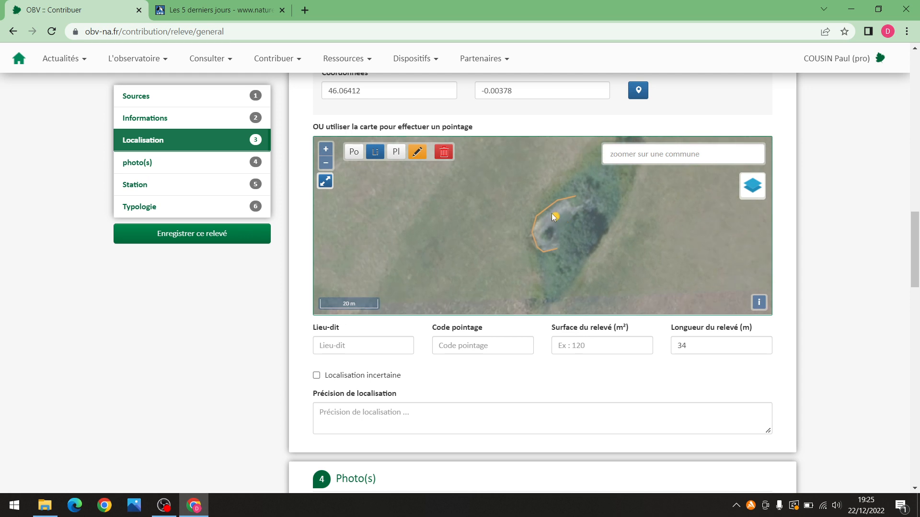
scroll(916, 243, "up", 2)
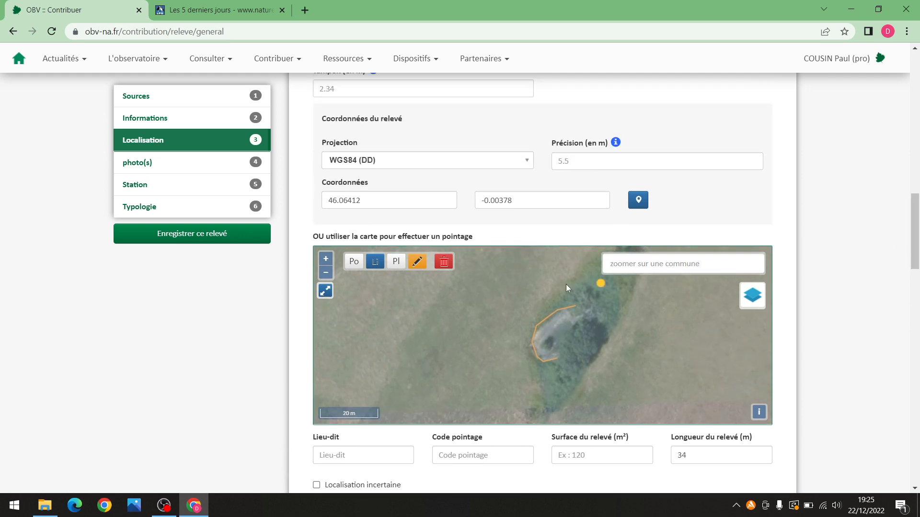
Outline the pond with a polygon, adjusting vertices to fit, for a 298 m² surface
left_click(399, 266)
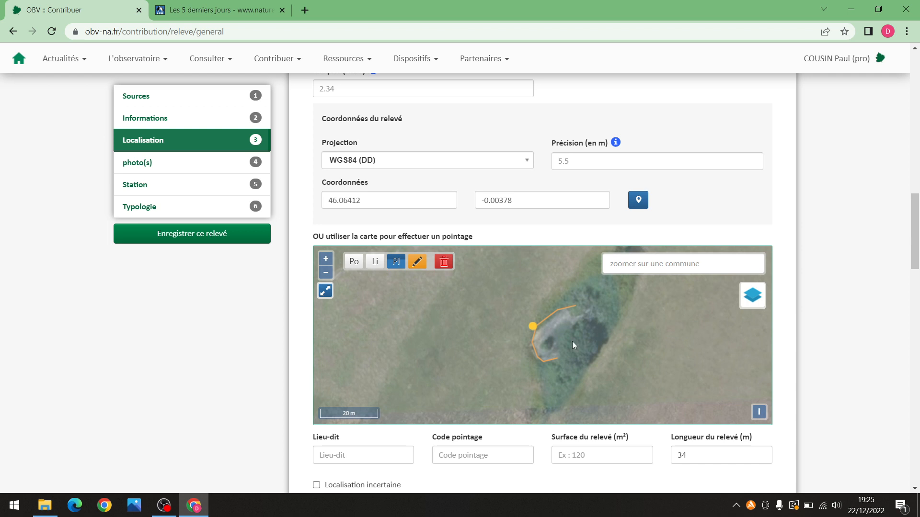
left_click(569, 304)
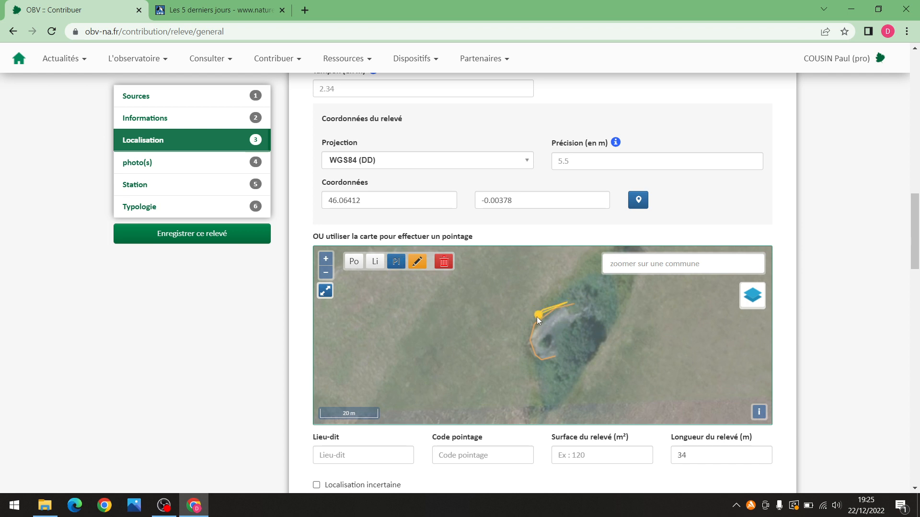
left_click(529, 331)
left_click(526, 350)
left_click_drag(552, 365, 566, 357)
left_click_drag(583, 311, 568, 296)
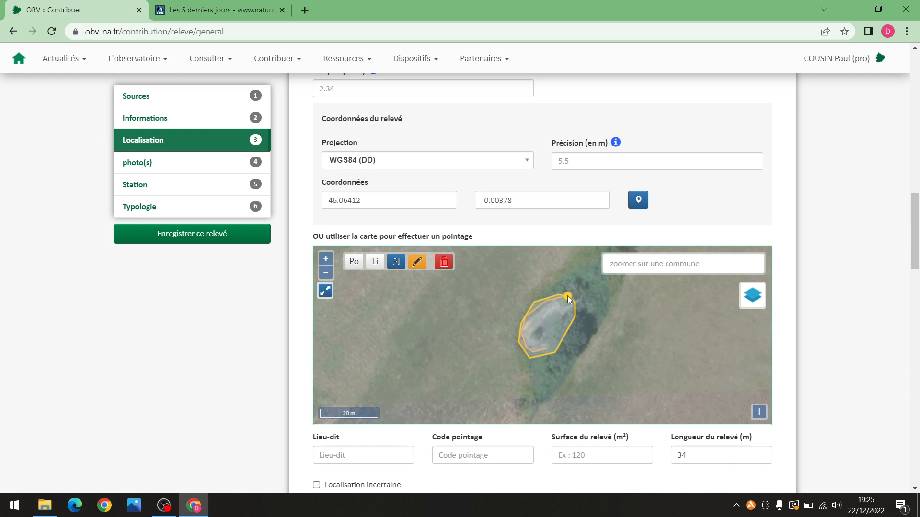
left_click(567, 295)
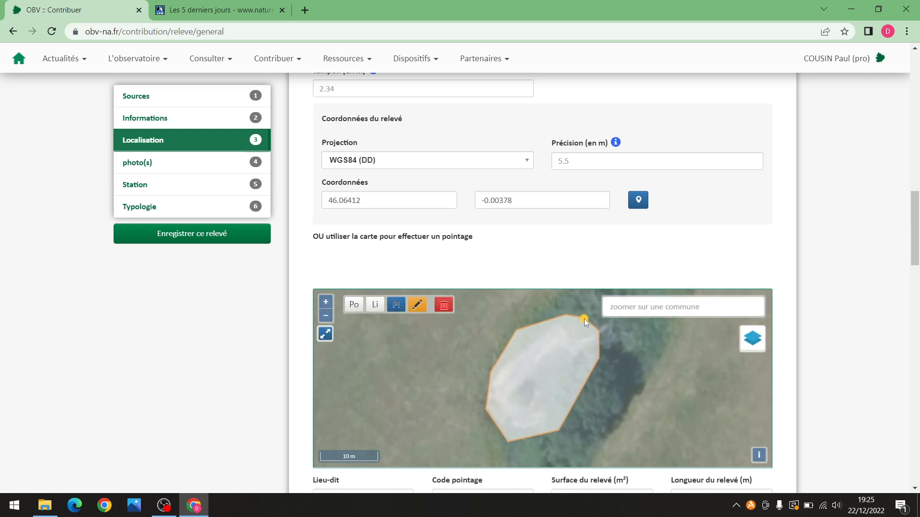
scroll(484, 324, "down", 2)
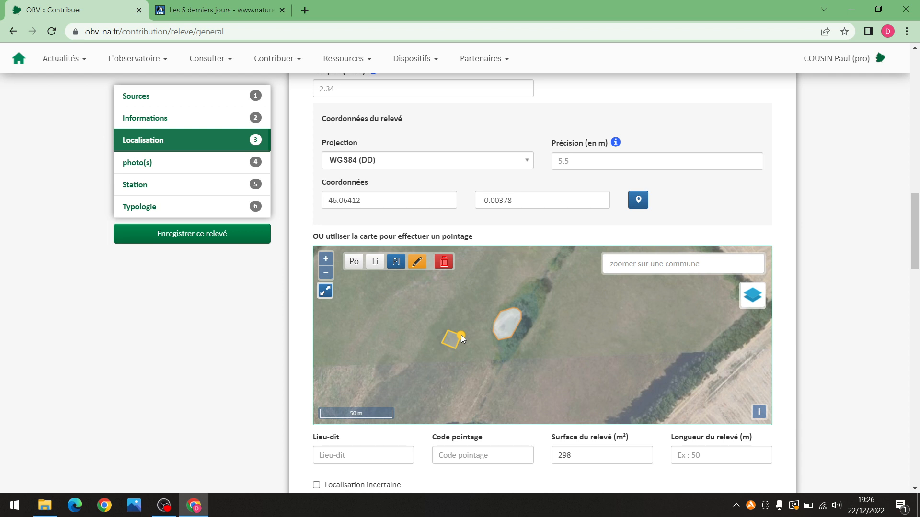
Close the small square, then drag its vertices outward into a five-sided 854 m² polygon
left_click(461, 337)
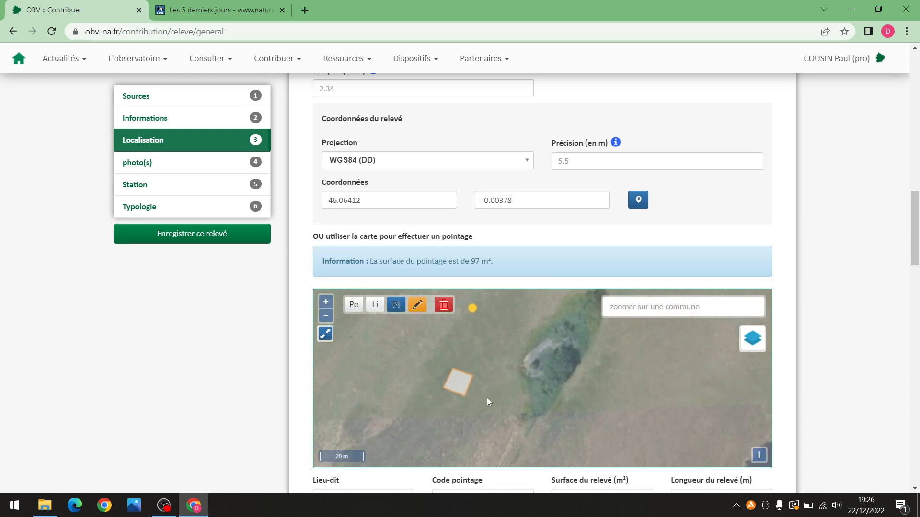
scroll(526, 375, "down", 2)
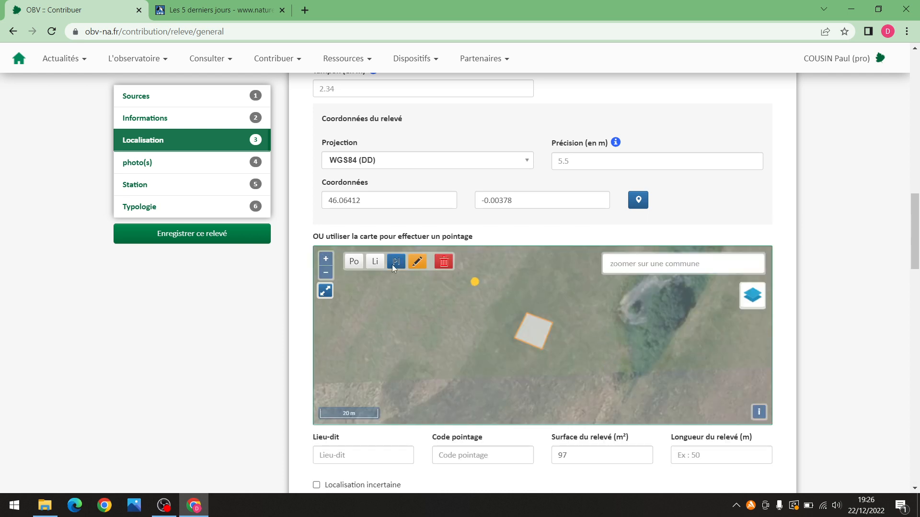
left_click(419, 264)
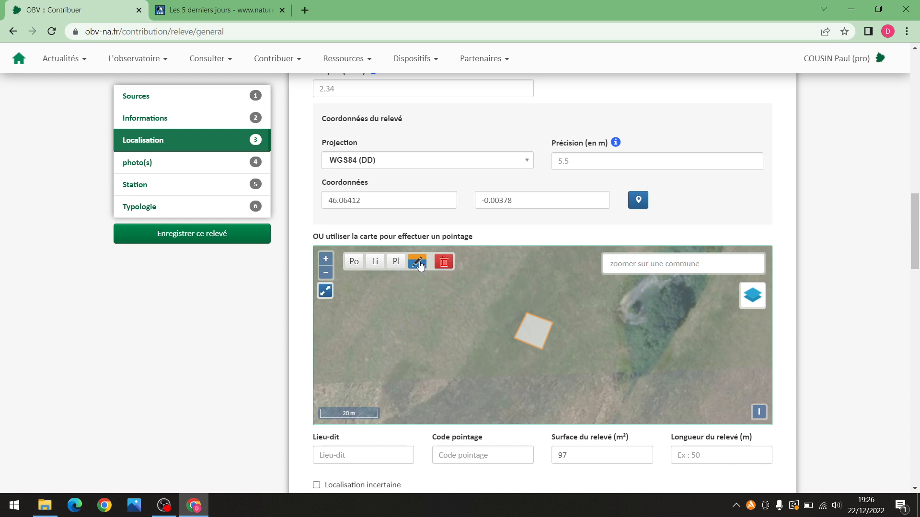
left_click(543, 319)
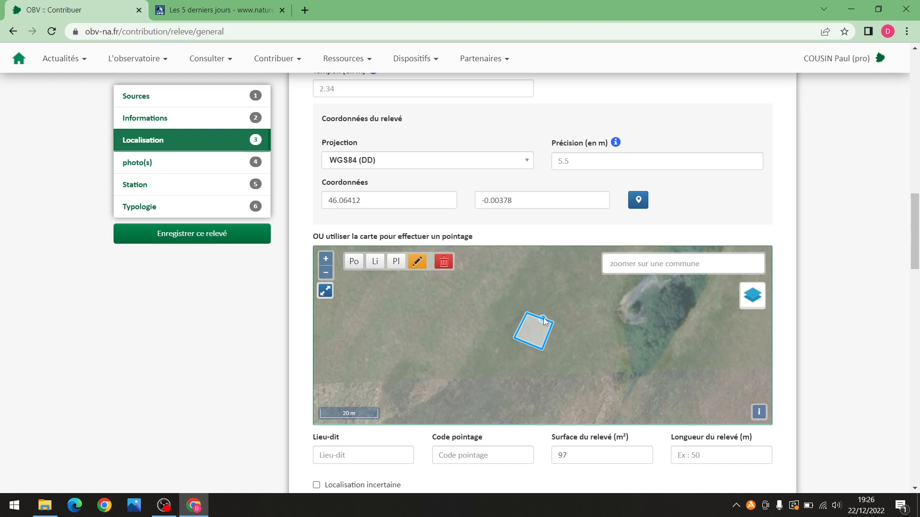
left_click_drag(541, 318, 467, 375)
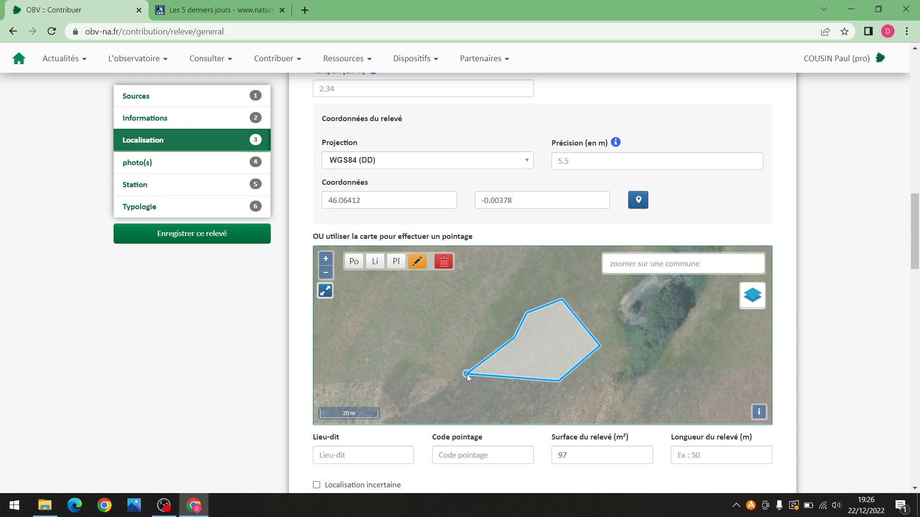
left_click_drag(513, 338, 481, 320)
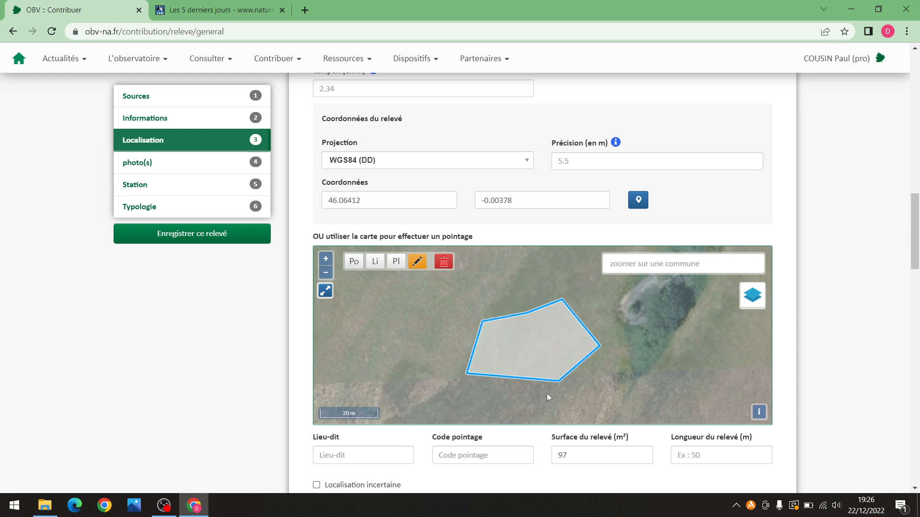
left_click(418, 261)
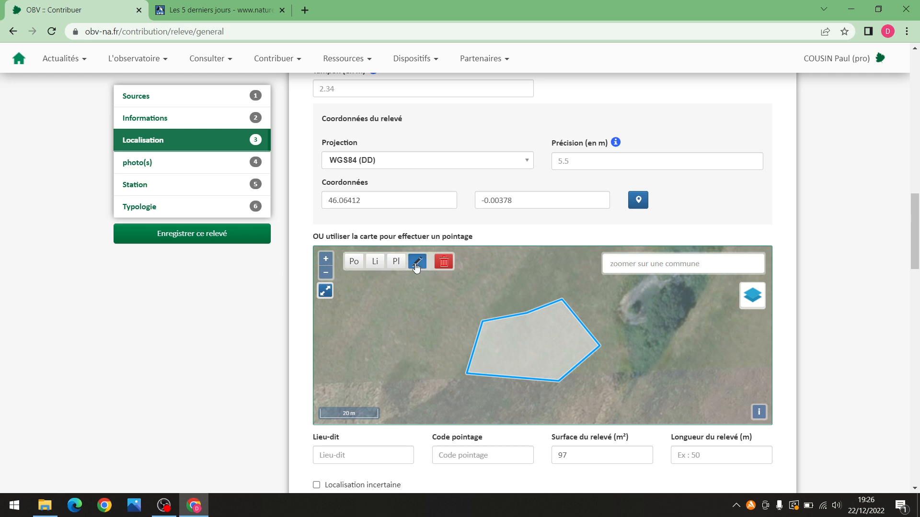
scroll(571, 357, "down", 1)
scroll(571, 357, "down", 1)
left_click(531, 377)
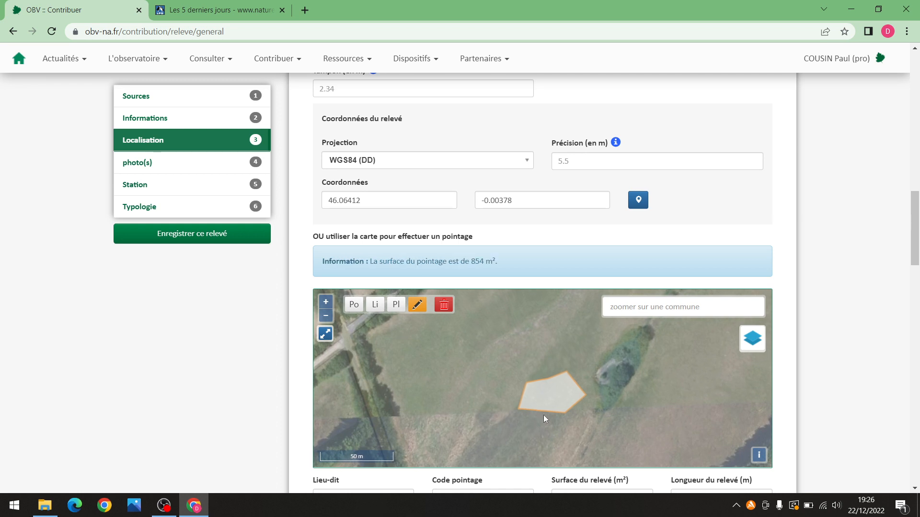
scroll(551, 416, "up", 1)
Delete the drawn plot polygon with the red trash button
scroll(543, 371, "down", 1)
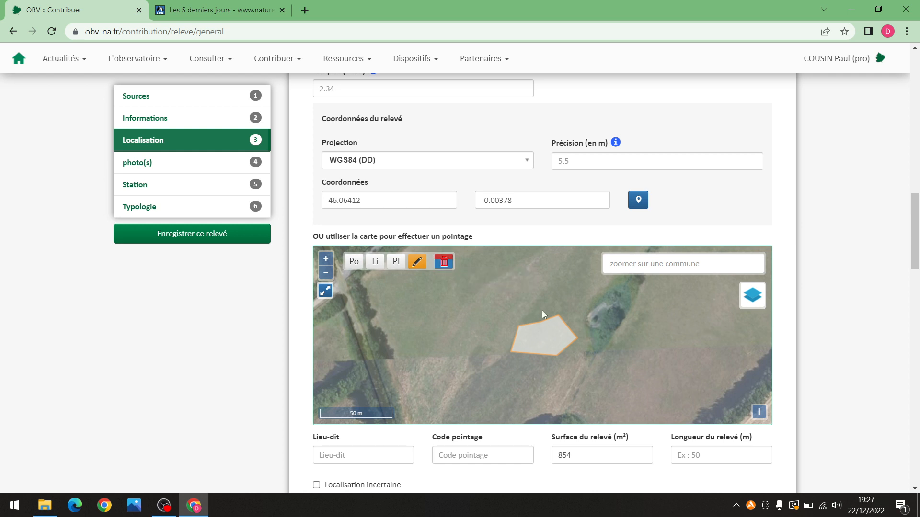
scroll(557, 321, "up", 1)
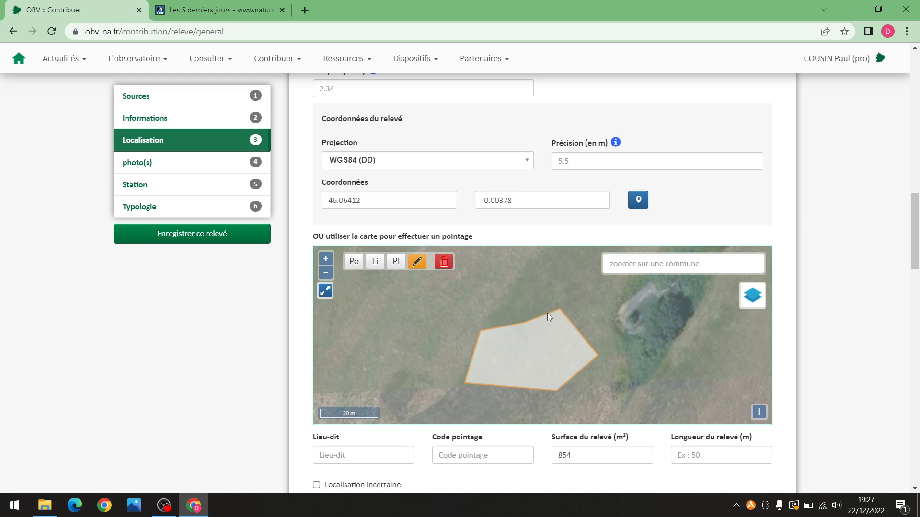
left_click(536, 337)
scroll(549, 313, "down", 1)
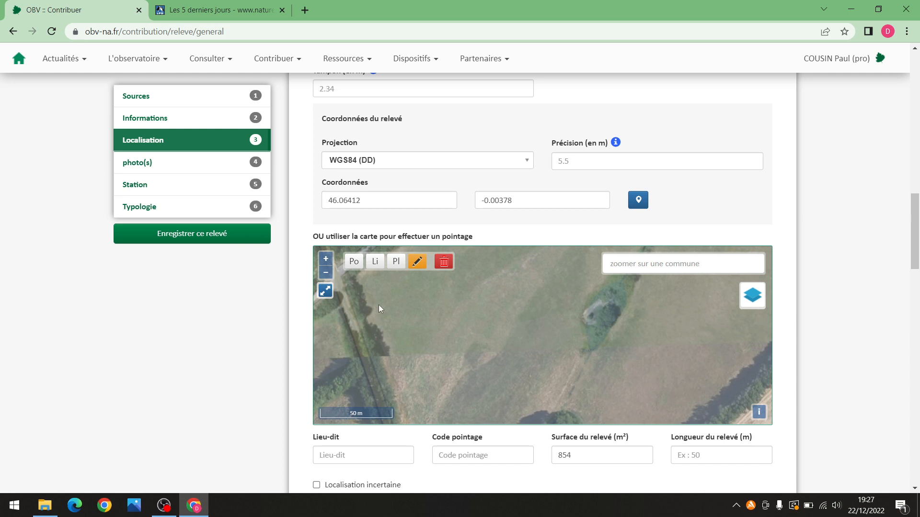
left_click_drag(914, 245, 914, 266)
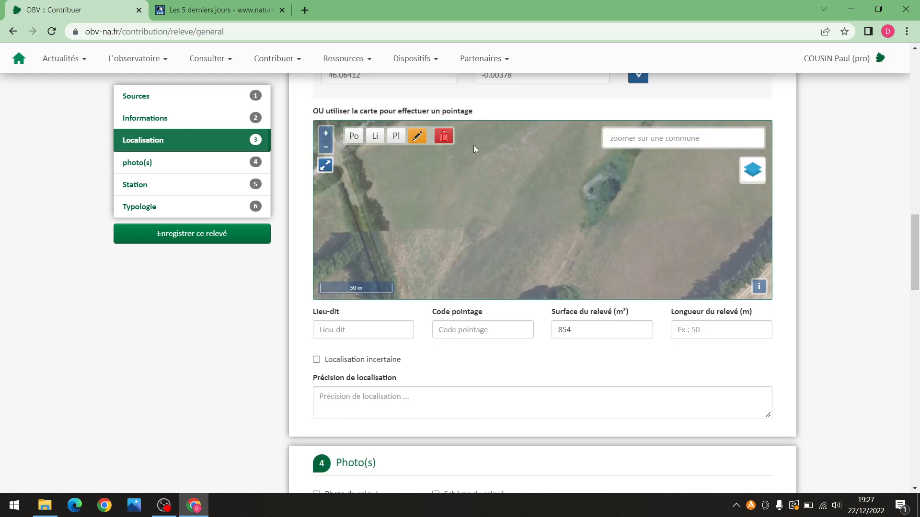
Switch the localisation map to fullscreen and zoom out over the fields
left_click(326, 164)
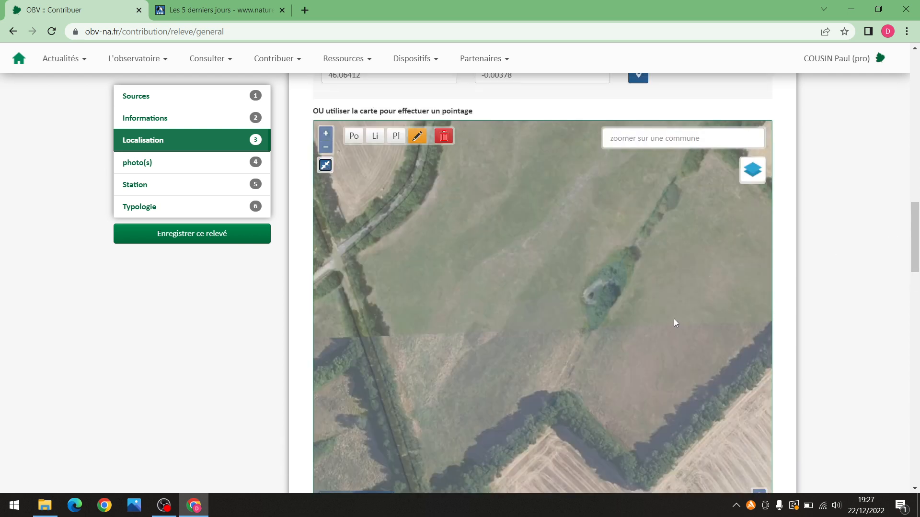
scroll(680, 319, "down", 2)
mouse_move(912, 247)
left_mouse_down()
mouse_move(917, 278)
mouse_move(915, 250)
left_mouse_up()
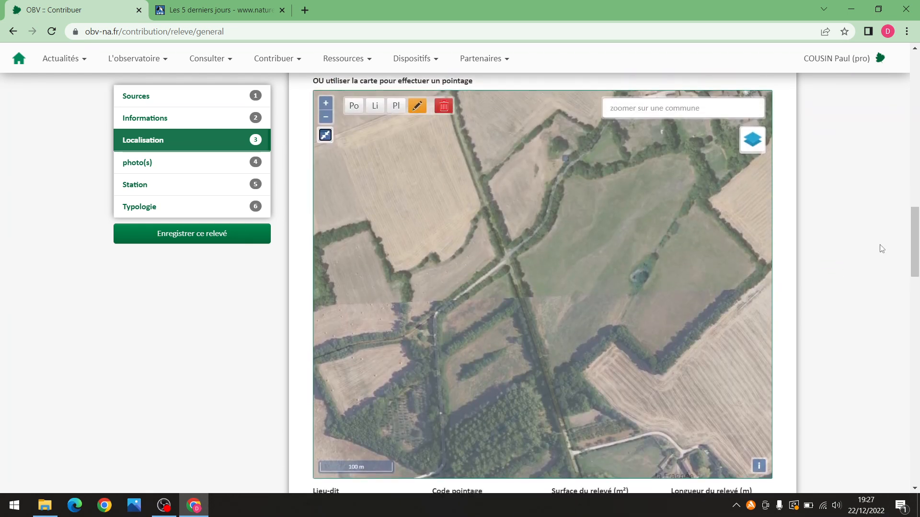
In Fonds de plan, try the Géologie layer, then keep only IGN - vue aérienne shown
left_click(757, 146)
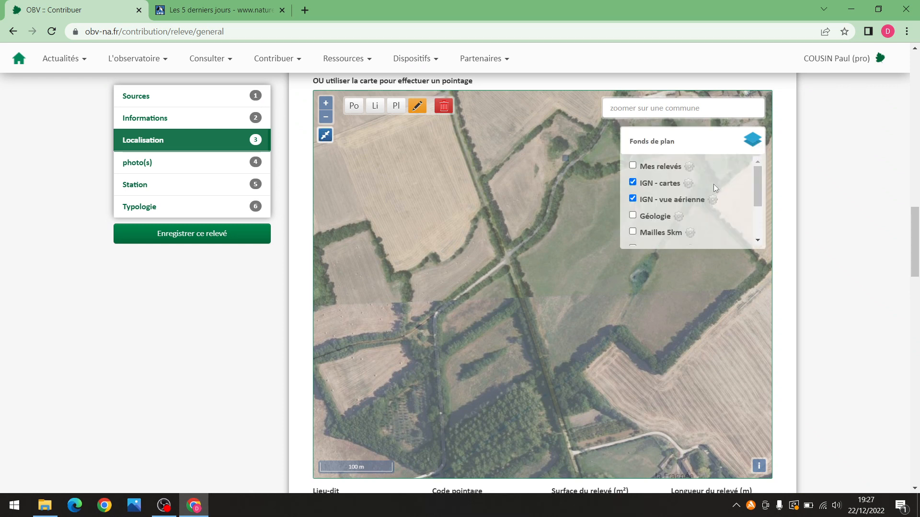
mouse_move(757, 186)
left_mouse_down()
mouse_move(760, 209)
mouse_move(743, 187)
left_mouse_up()
left_click(633, 201)
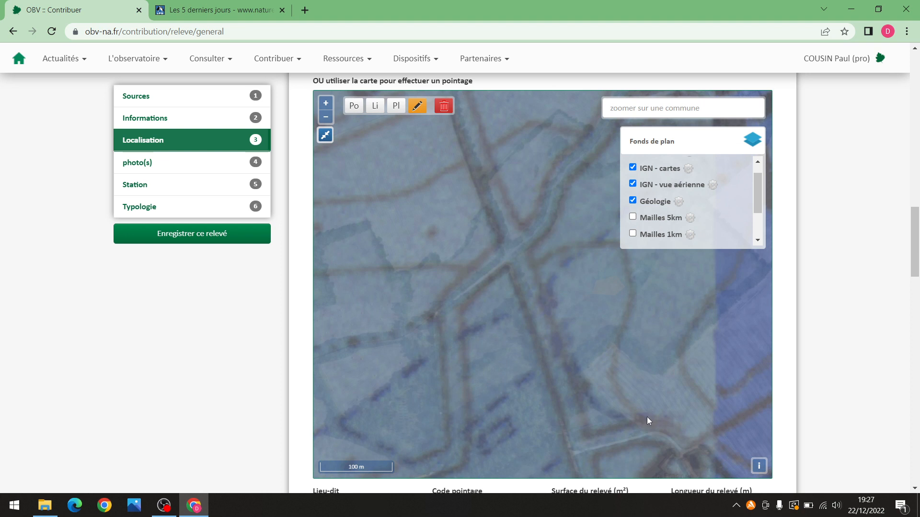
scroll(563, 271, "down", 1)
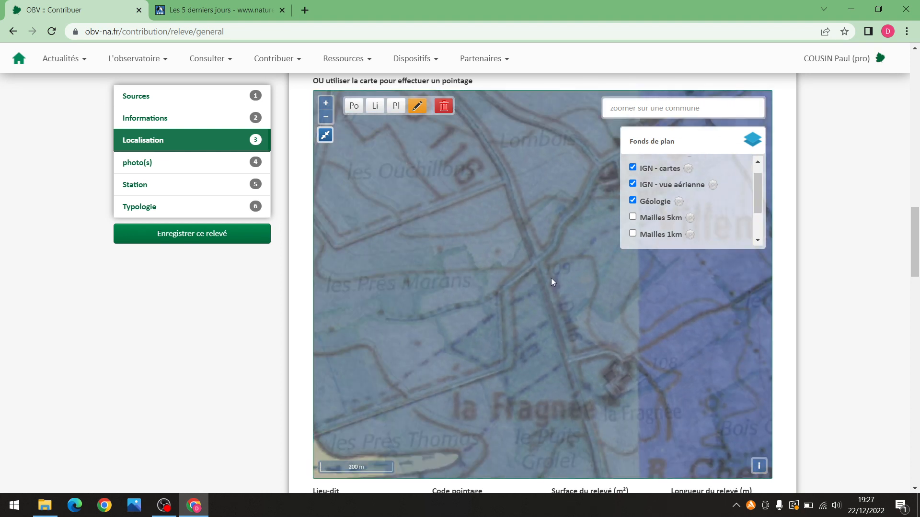
left_click(633, 201)
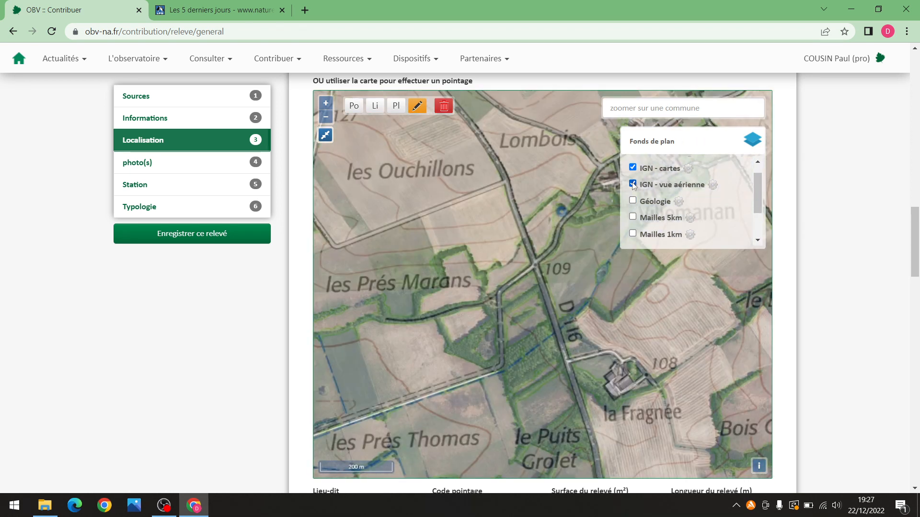
left_click(633, 185)
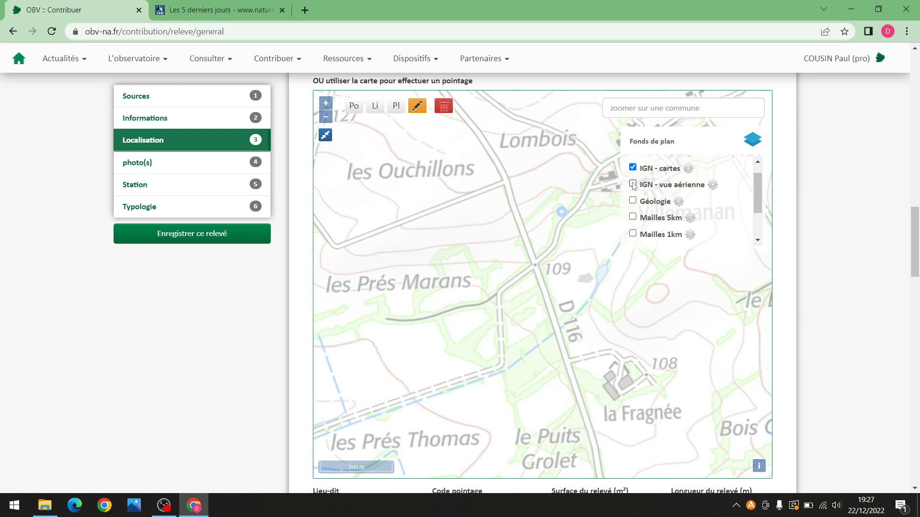
left_click(632, 184)
Set the IGN - cartes layer opacity to 30%
left_click(688, 169)
mouse_move(688, 203)
left_mouse_down()
mouse_move(678, 203)
mouse_move(708, 204)
mouse_move(679, 204)
left_mouse_up()
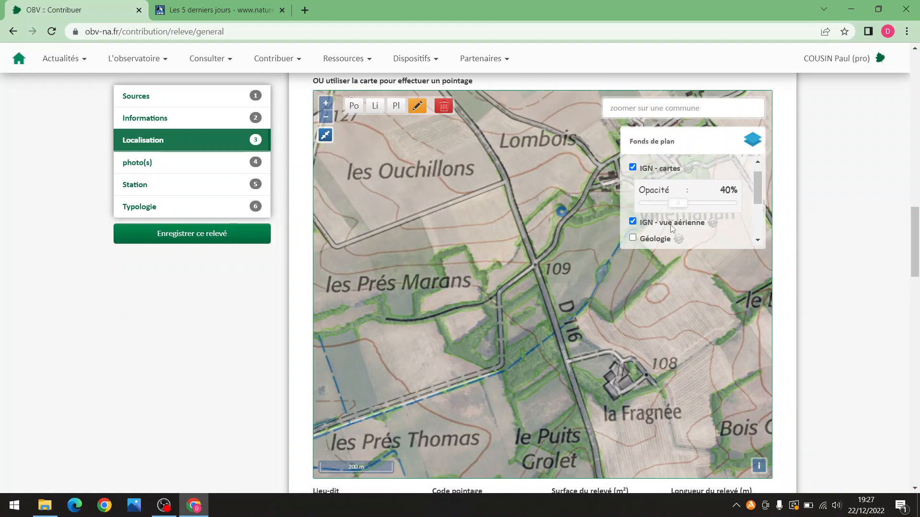
mouse_move(678, 207)
left_mouse_down()
mouse_move(744, 205)
mouse_move(672, 205)
left_mouse_up()
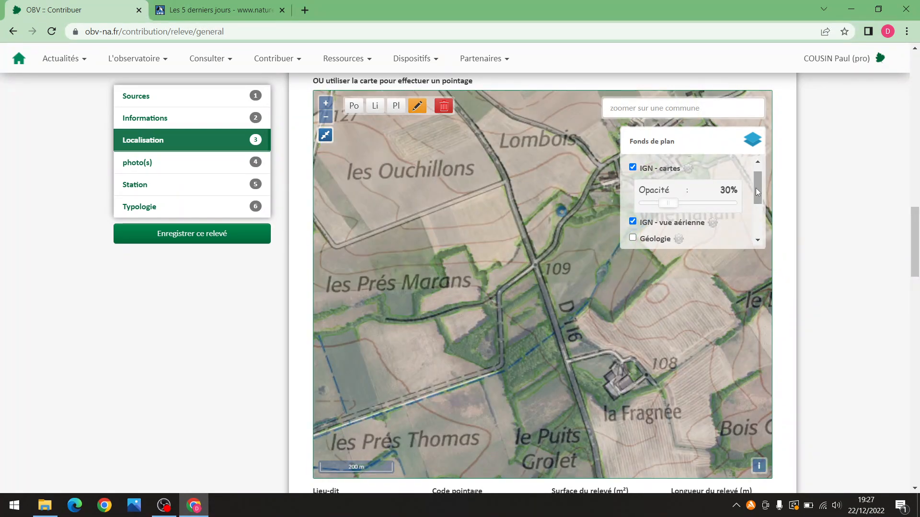
scroll(758, 185, "down", 1)
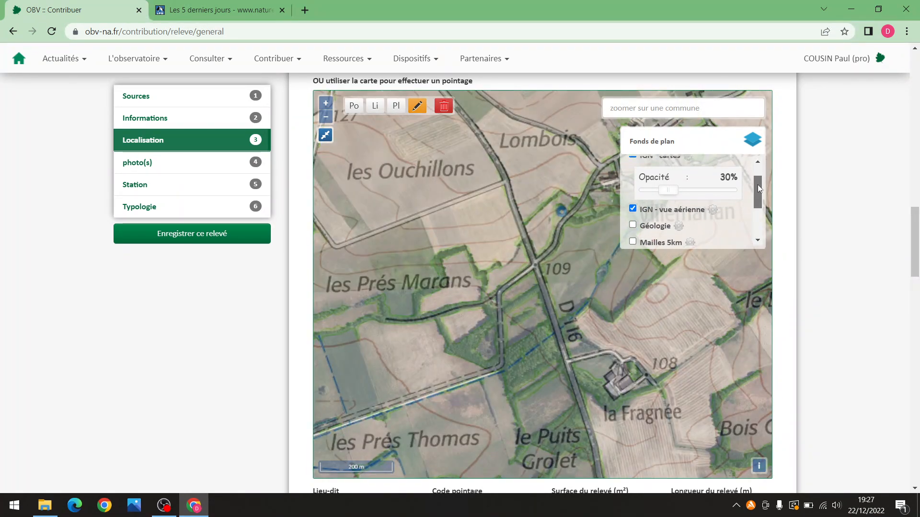
scroll(761, 195, "down", 2)
Briefly show commune boundaries, then zoom and pan the map to Villemanan
left_click(633, 233)
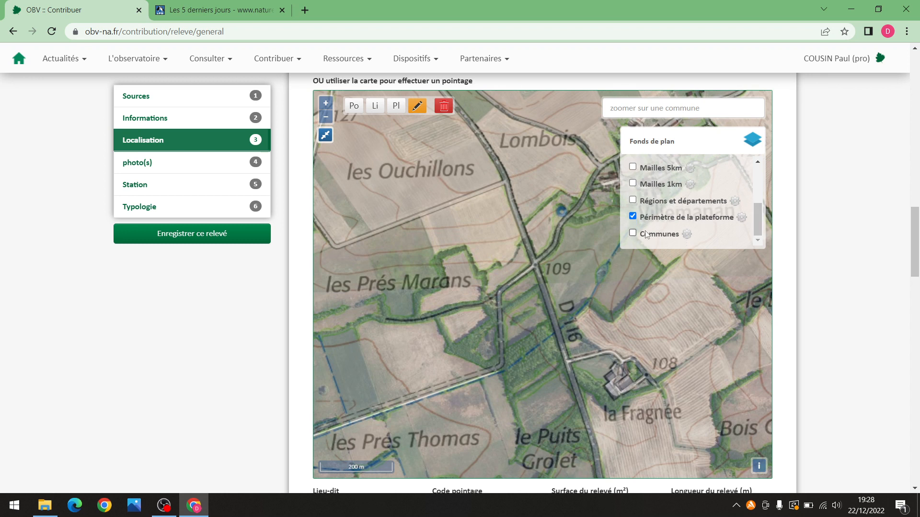
scroll(521, 271, "down", 3)
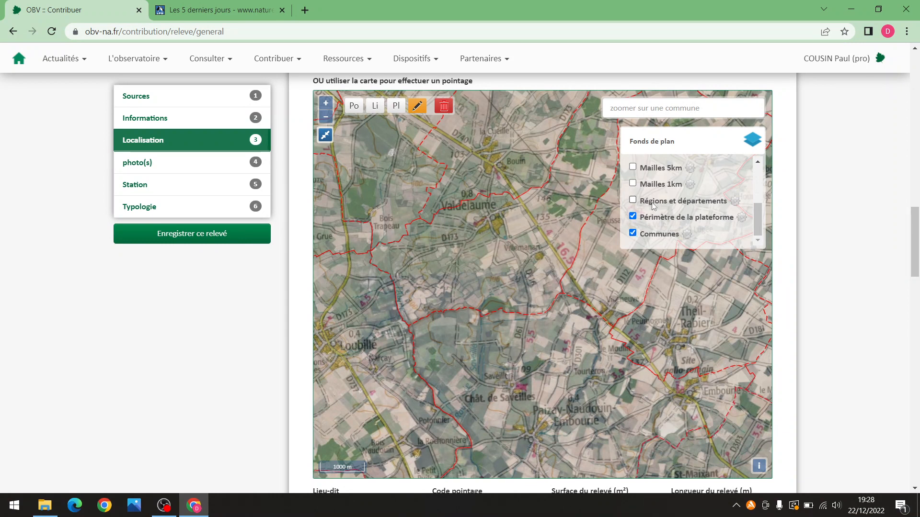
left_click(632, 233)
scroll(726, 203, "up", 3)
scroll(668, 216, "up", 2)
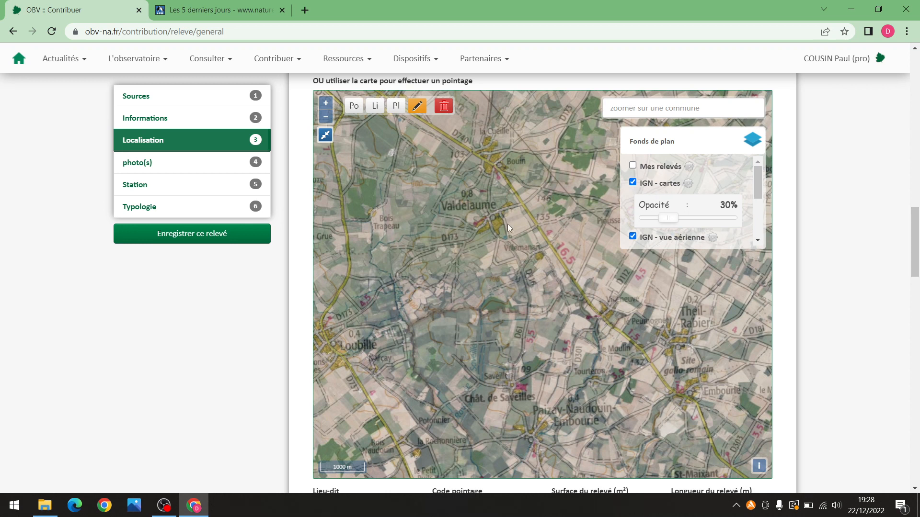
scroll(508, 213, "up", 2)
left_click_drag(545, 303, 522, 257)
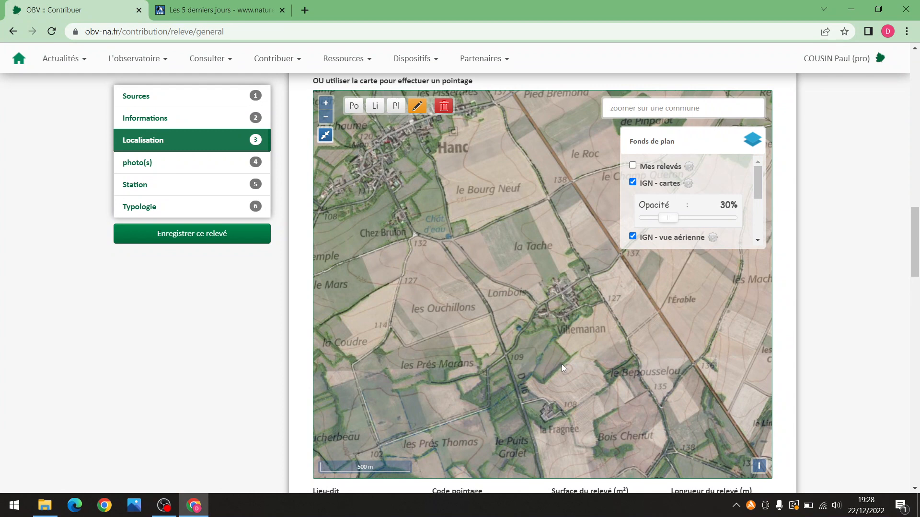
scroll(561, 364, "up", 3)
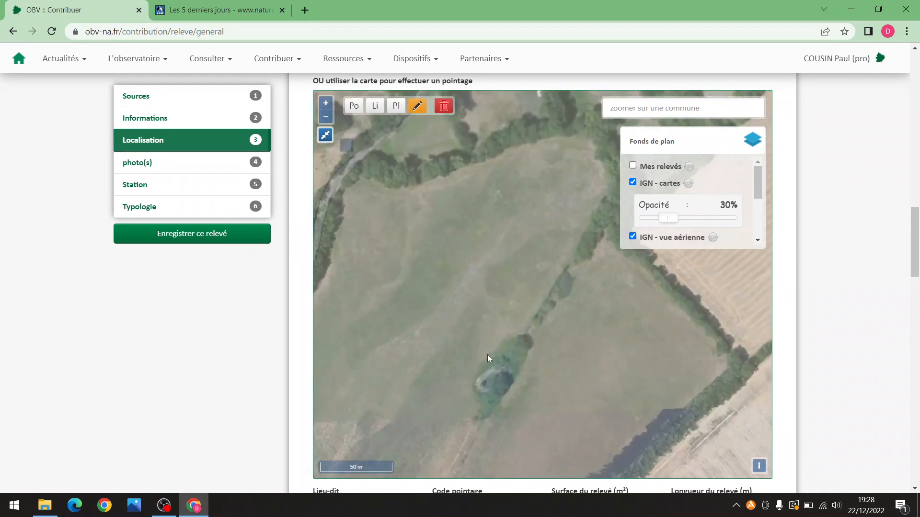
scroll(493, 352, "down", 1)
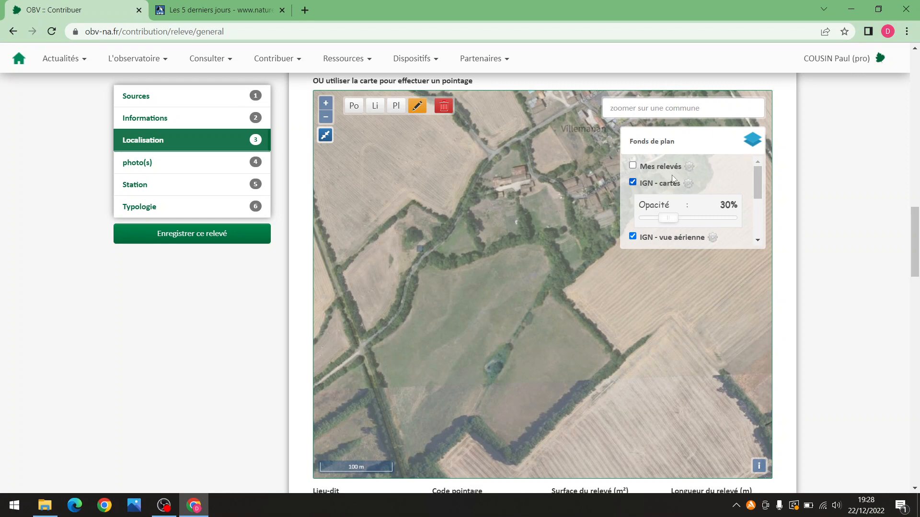
left_click(633, 165)
scroll(523, 291, "down", 1)
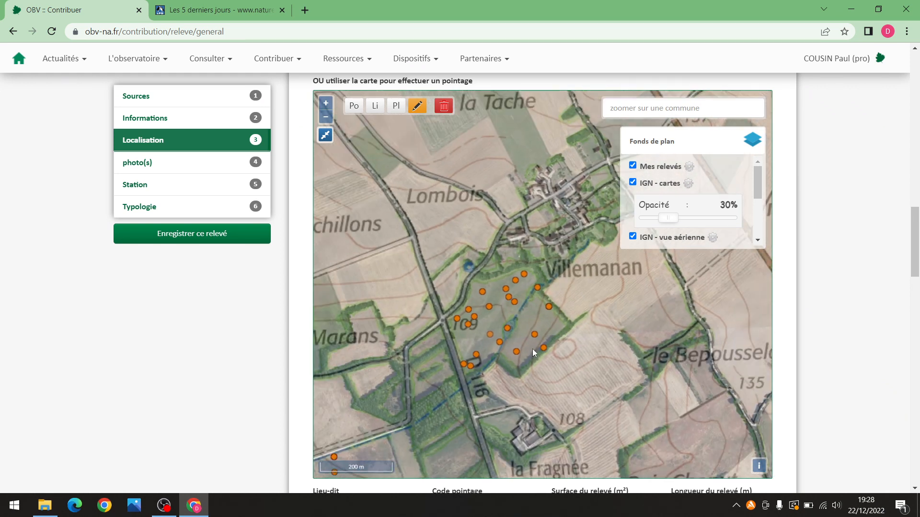
scroll(532, 348, "up", 1)
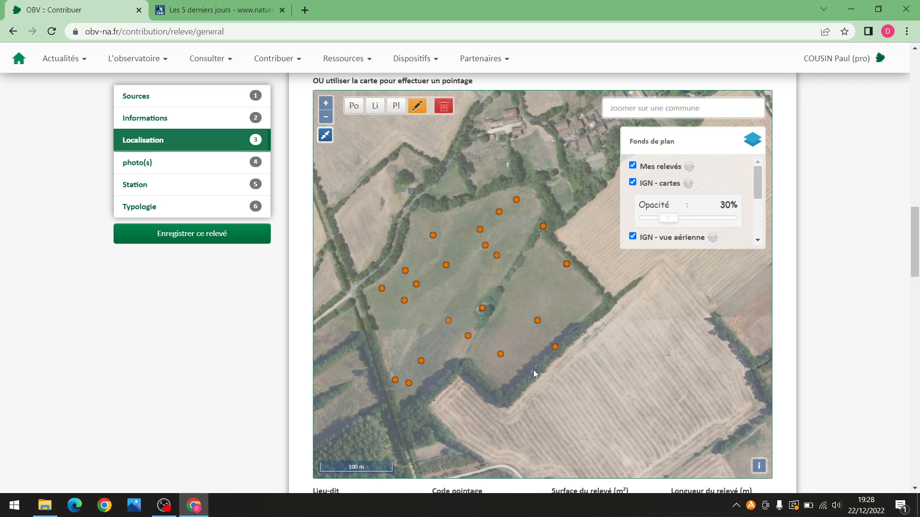
scroll(521, 264, "down", 1)
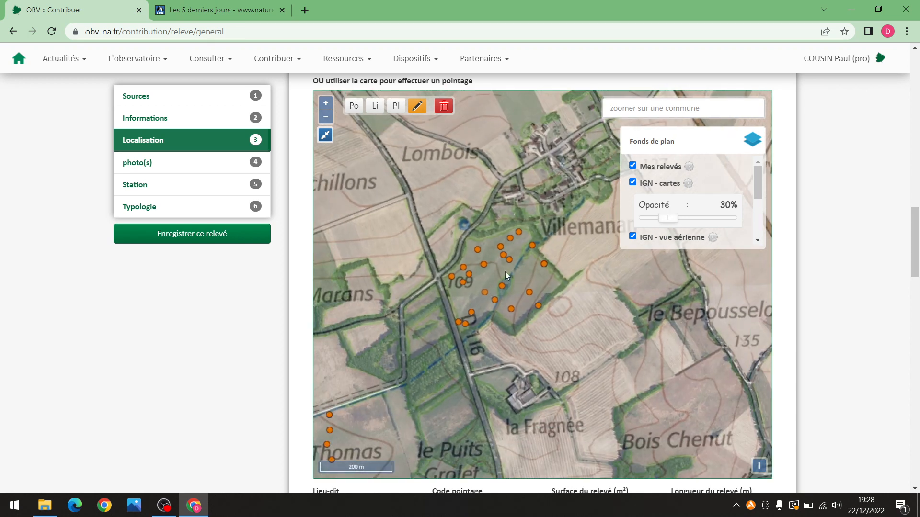
scroll(505, 271, "up", 1)
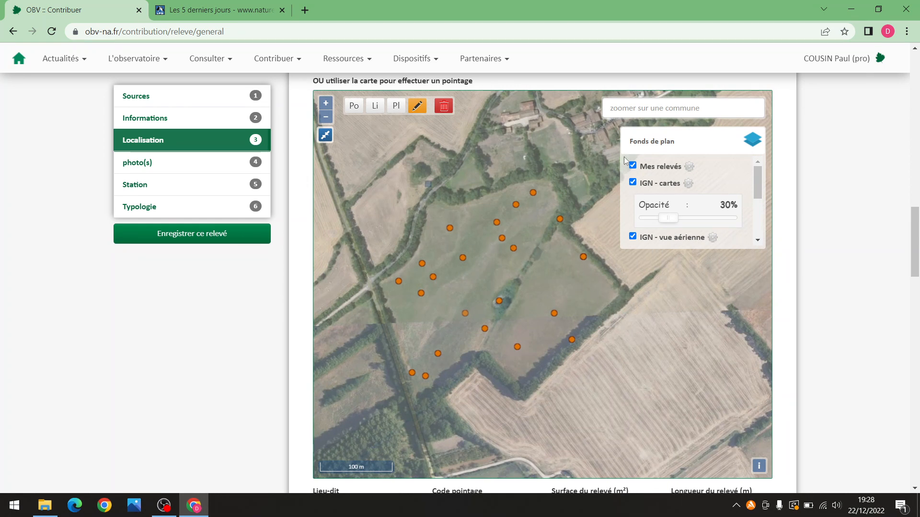
scroll(917, 245, "up", 2)
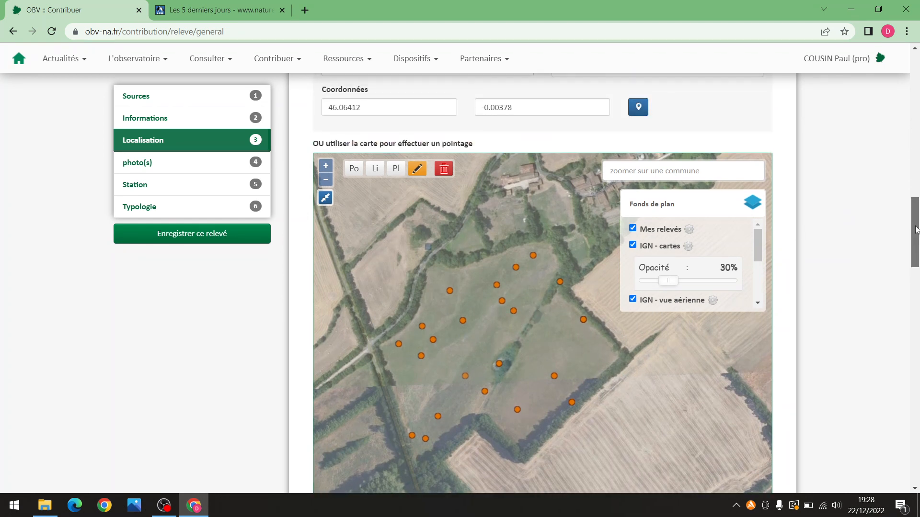
left_click(633, 249)
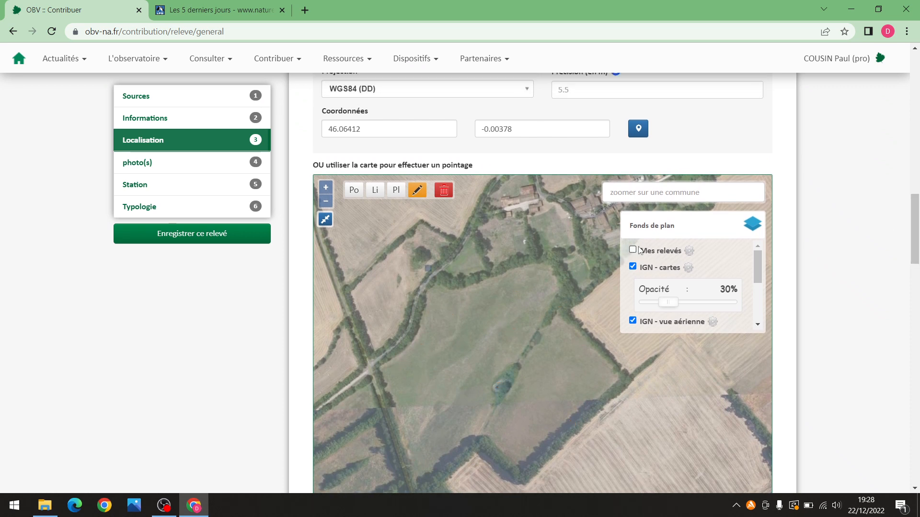
Zoom and nudge the aerial map for an overview of the surrounding region
scroll(917, 231, "up", 1)
left_click_drag(918, 231, 917, 203)
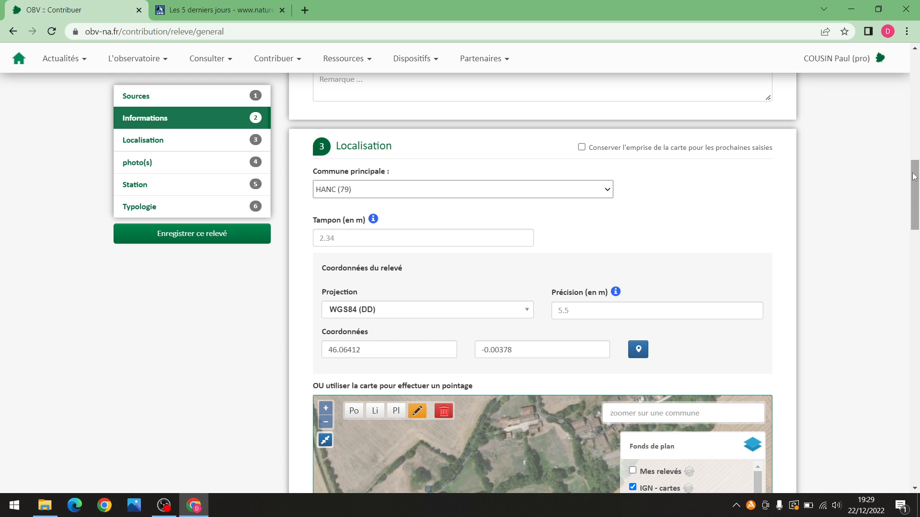
left_click_drag(913, 176, 910, 223)
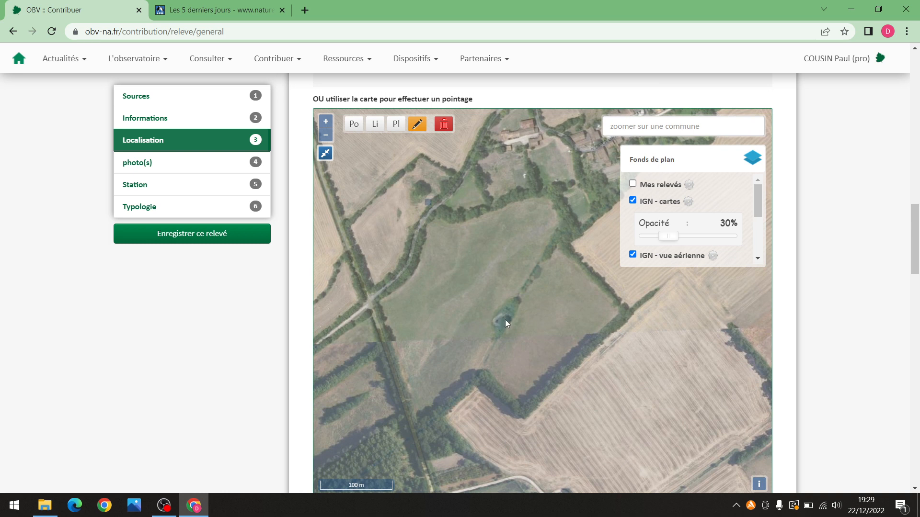
scroll(505, 323, "up", 1)
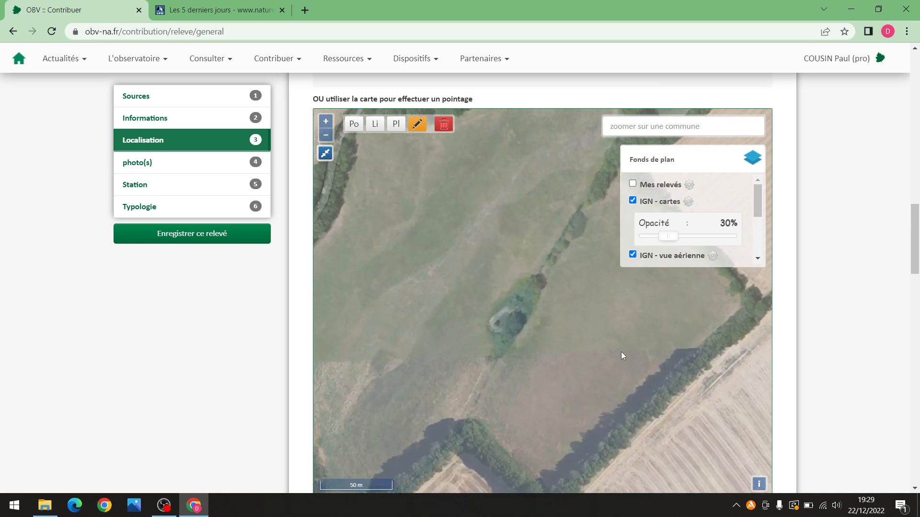
left_click_drag(622, 356, 634, 369)
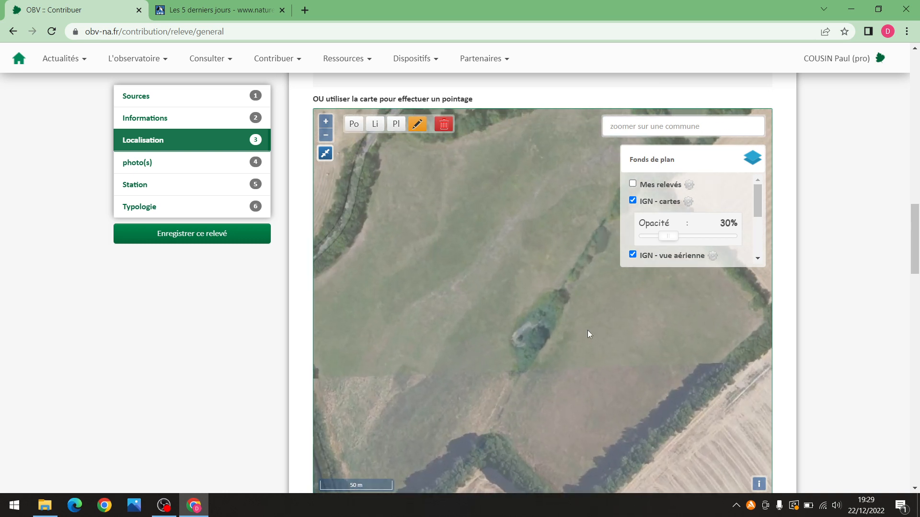
scroll(588, 330, "down", 1)
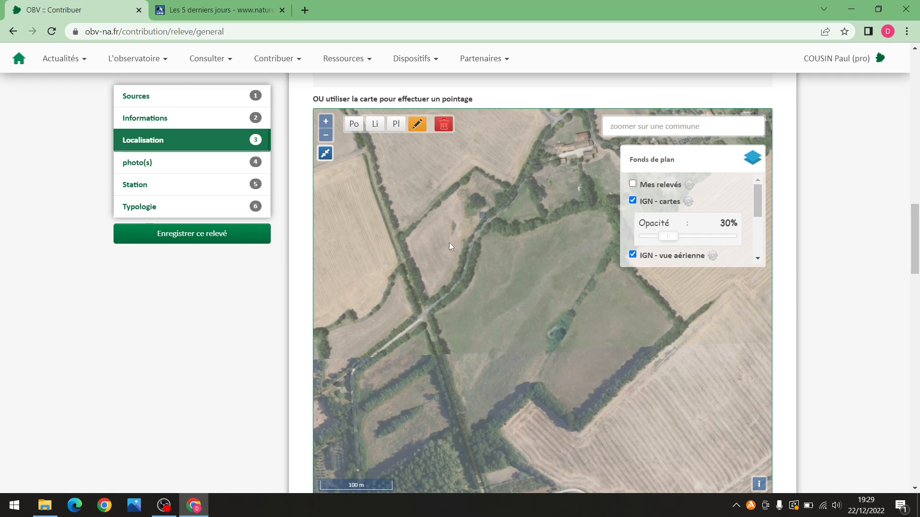
left_click_drag(910, 259, 904, 285)
scroll(435, 222, "down", 5)
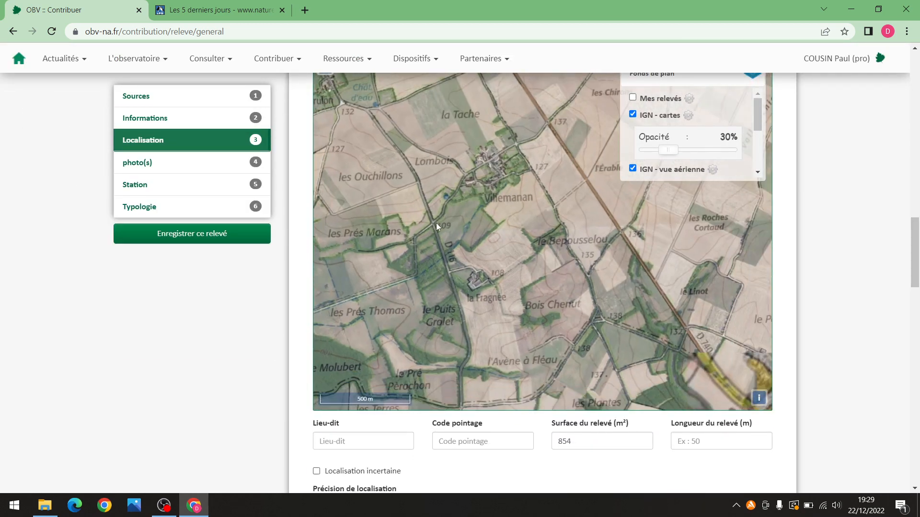
scroll(427, 222, "down", 3)
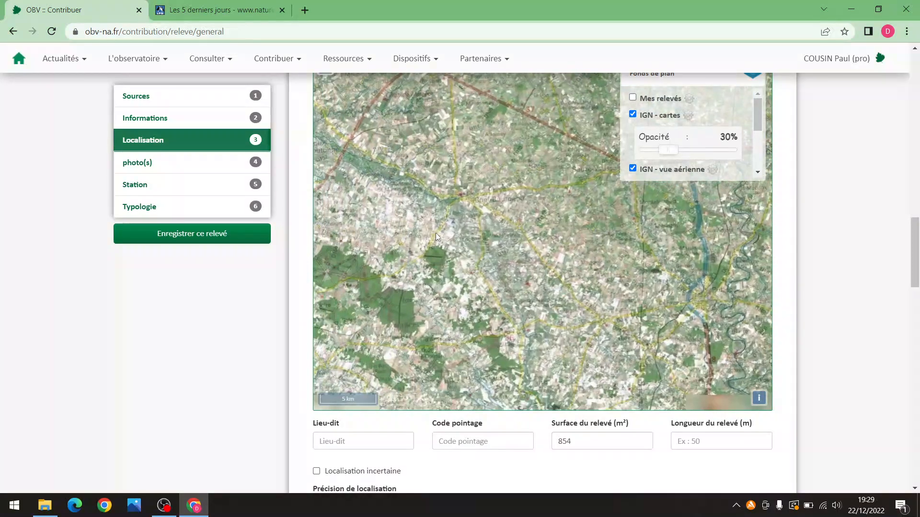
left_click_drag(496, 256, 529, 274)
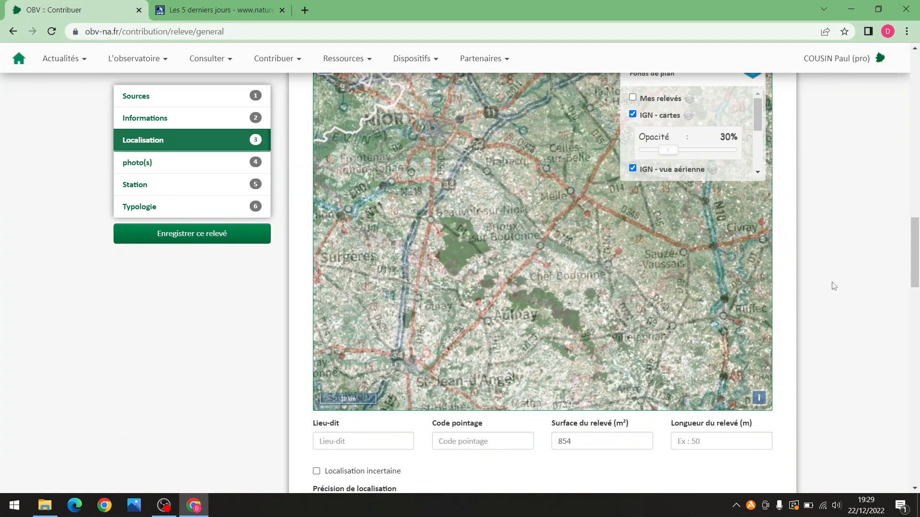
scroll(571, 257, "up", 1)
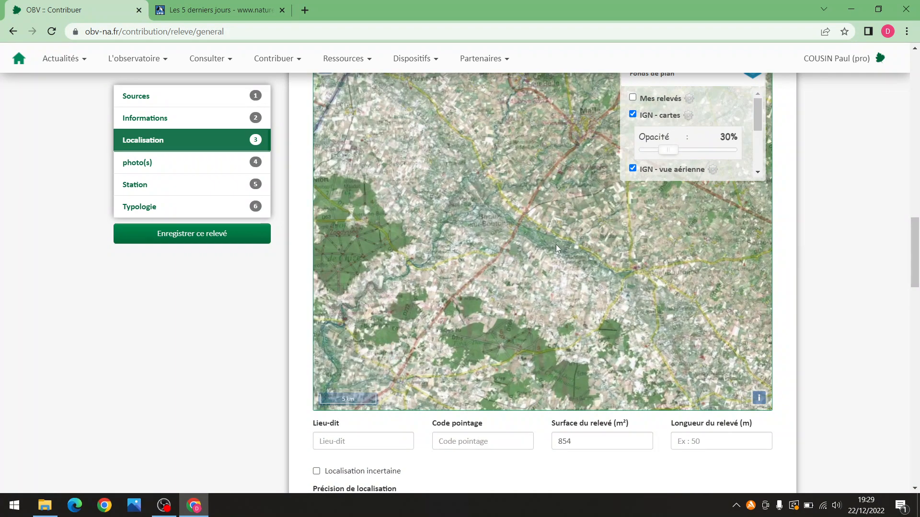
scroll(569, 257, "up", 2)
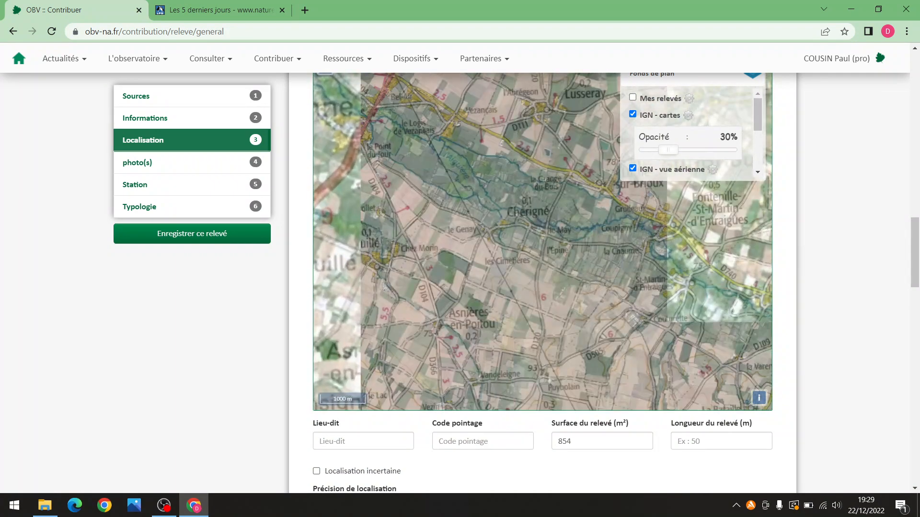
Pan the map past Pied Brémond to bring Villemanan into the centre
left_click_drag(916, 249, 916, 214)
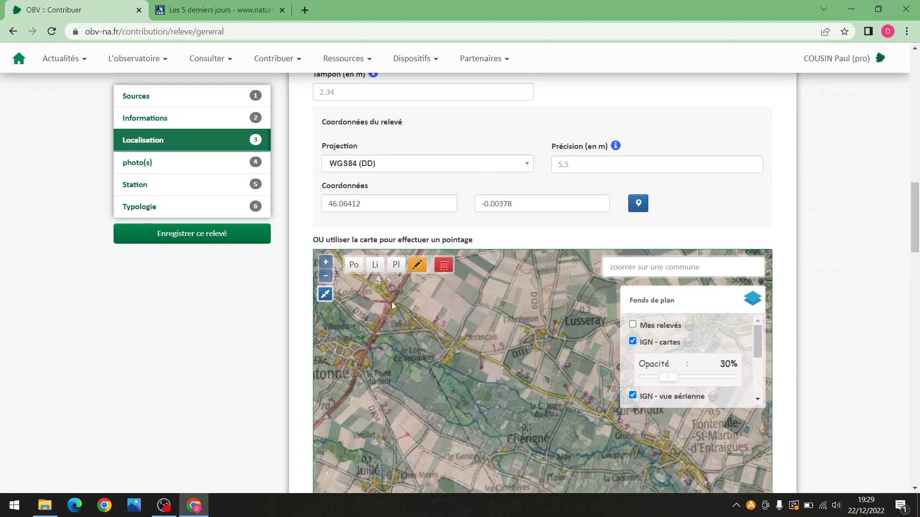
left_click_drag(512, 413, 503, 329)
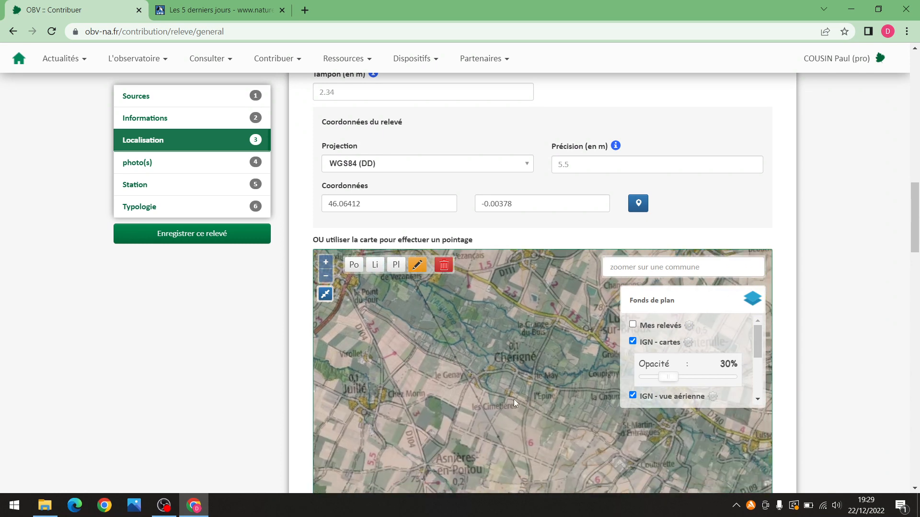
scroll(523, 418, "down", 1)
left_click_drag(525, 421, 426, 324)
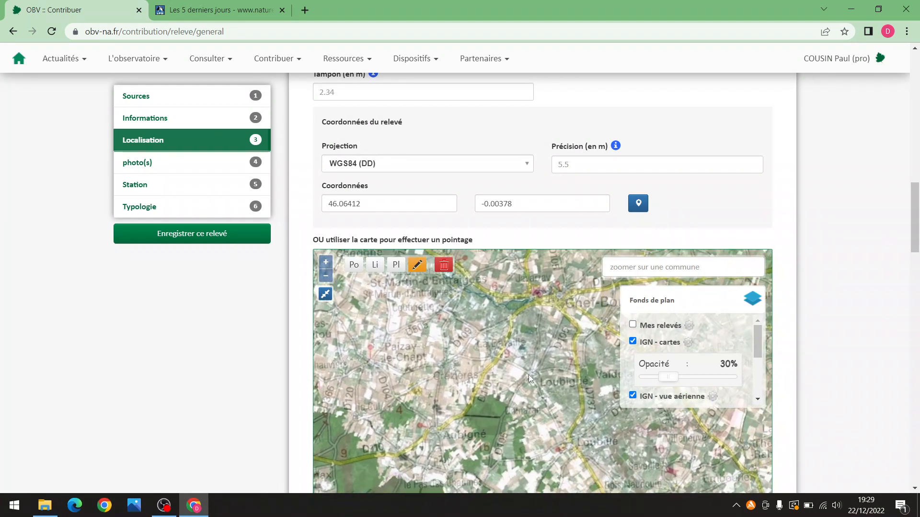
left_click_drag(510, 342, 438, 376)
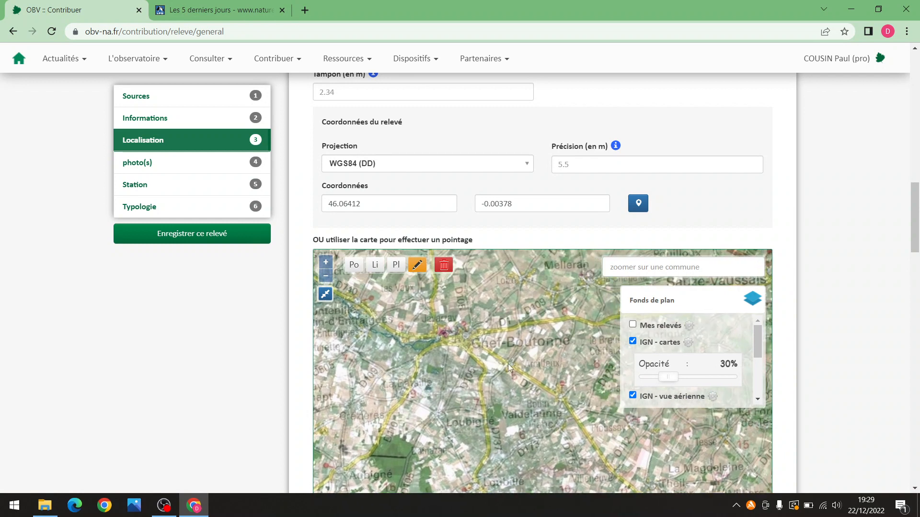
left_click_drag(528, 365, 477, 322)
scroll(484, 377, "up", 3)
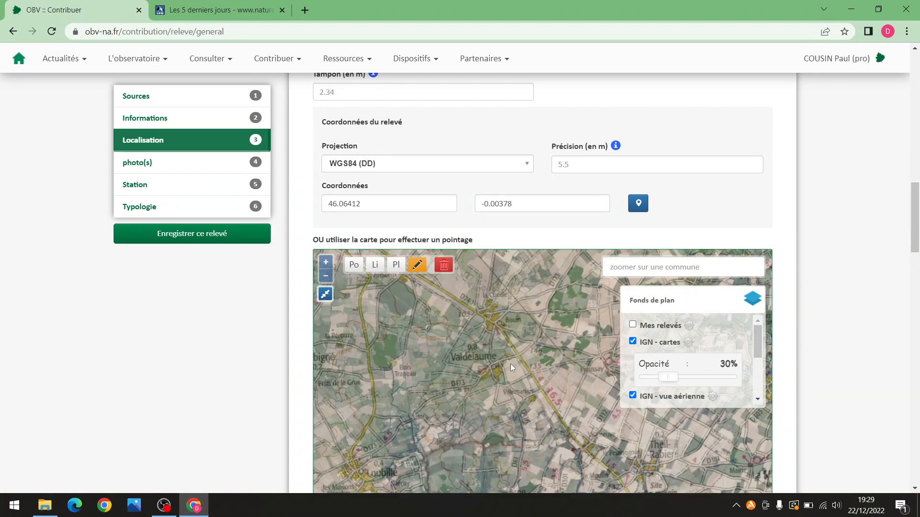
left_click_drag(528, 351, 558, 254)
left_click_drag(473, 354, 455, 329)
scroll(455, 329, "up", 5)
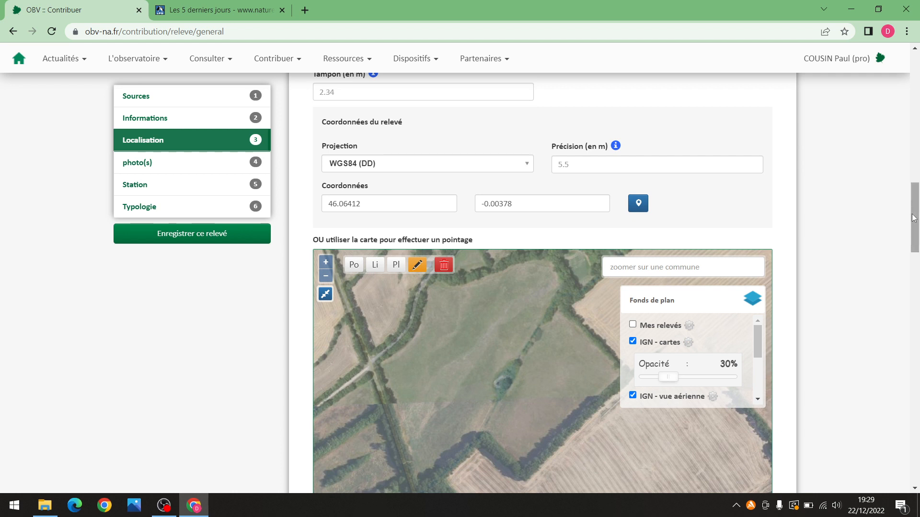
scroll(583, 234, "up", 5)
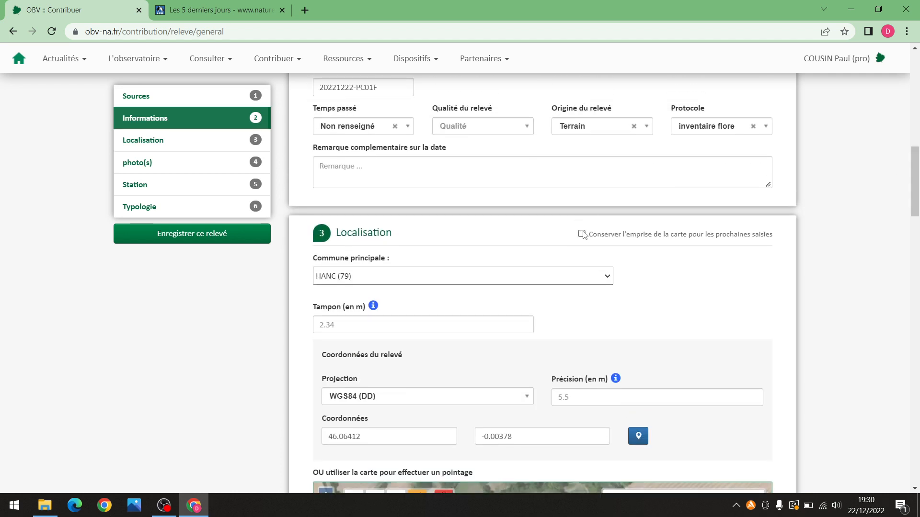
left_click_drag(913, 181, 914, 209)
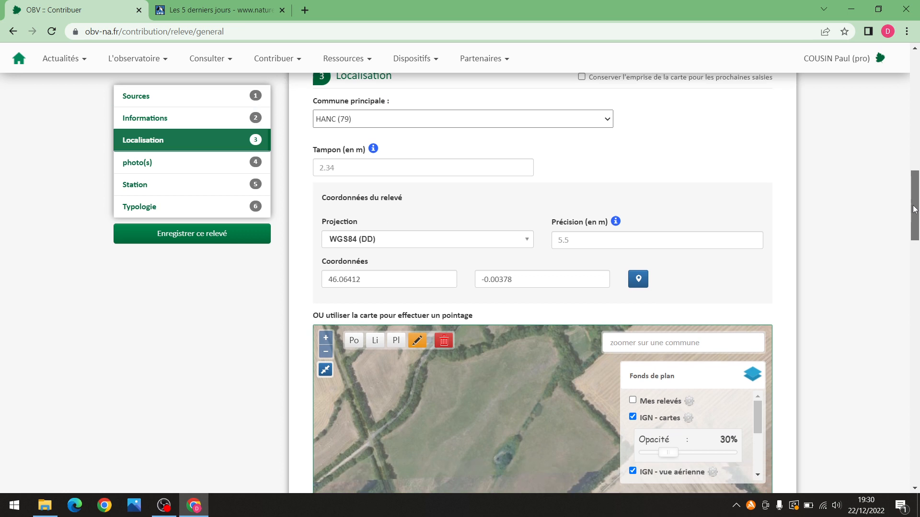
scroll(914, 209, "down", 2)
Enable drawing on the map and centre it, zoomed in, on Bois de Molubert
left_click(425, 226)
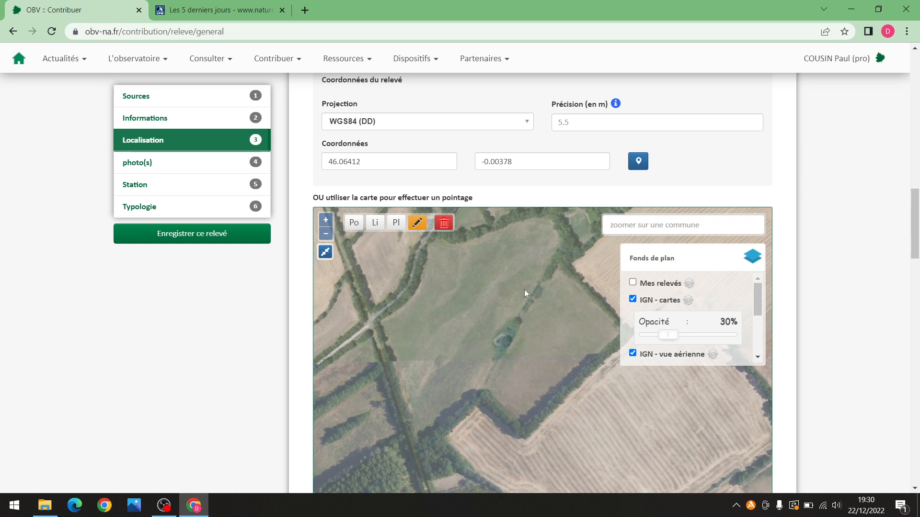
left_click_drag(914, 216, 914, 214)
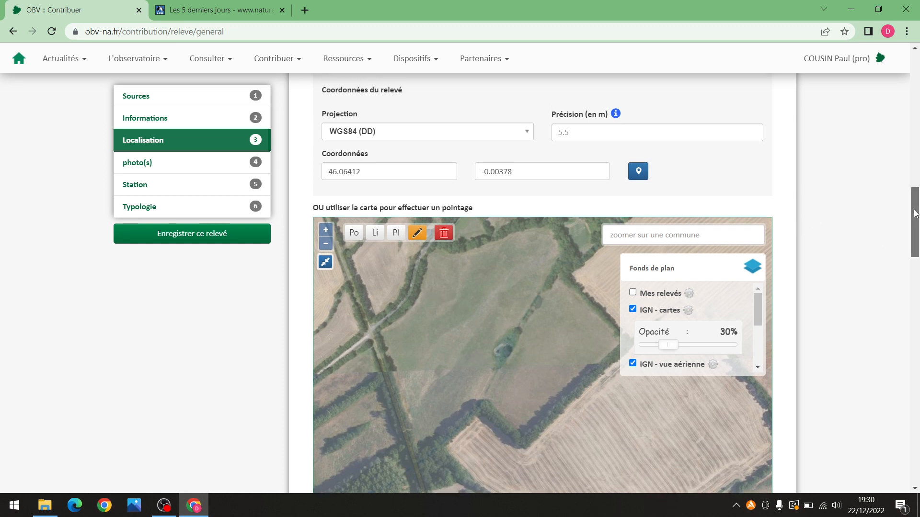
scroll(393, 284, "down", 3)
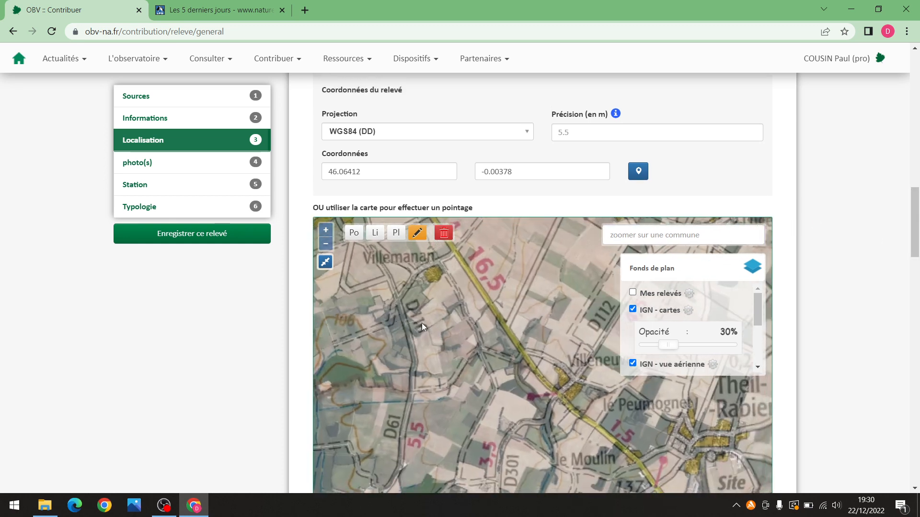
left_click_drag(421, 322, 453, 323)
scroll(457, 320, "down", 1)
scroll(471, 338, "up", 1)
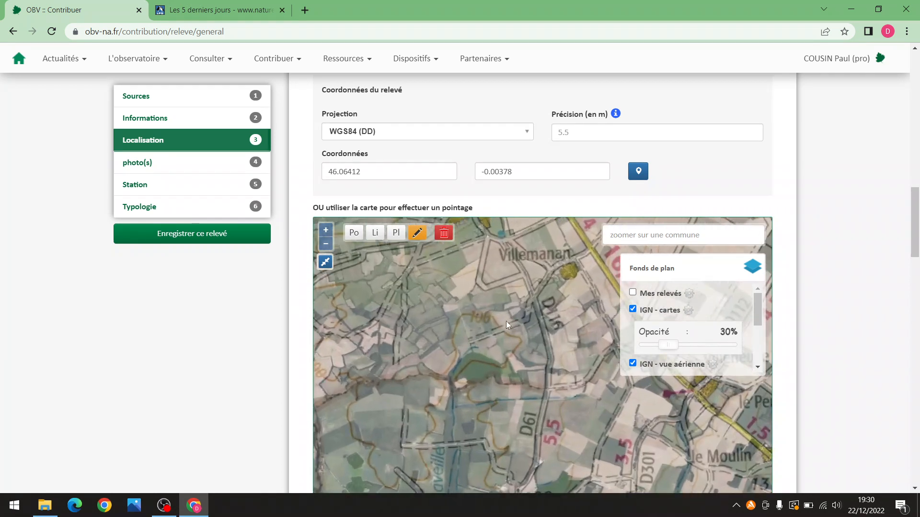
scroll(522, 305, "up", 1)
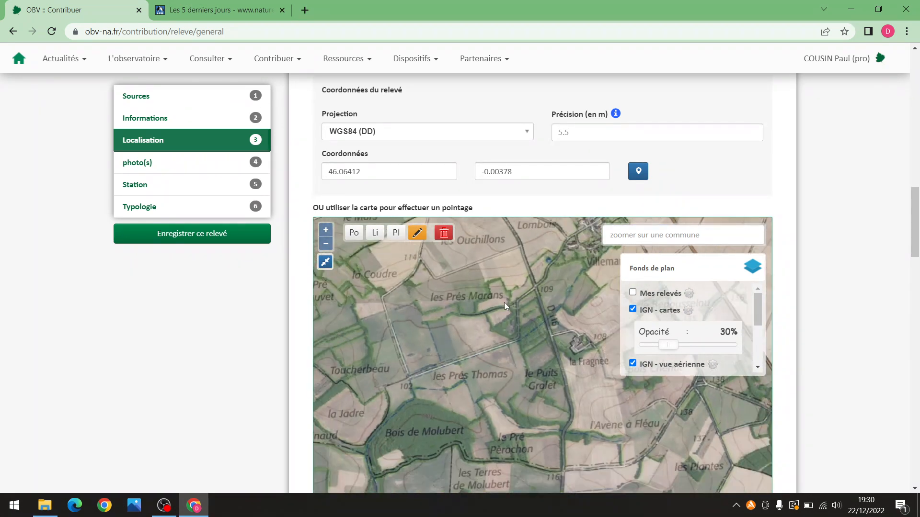
left_click_drag(461, 357, 388, 364)
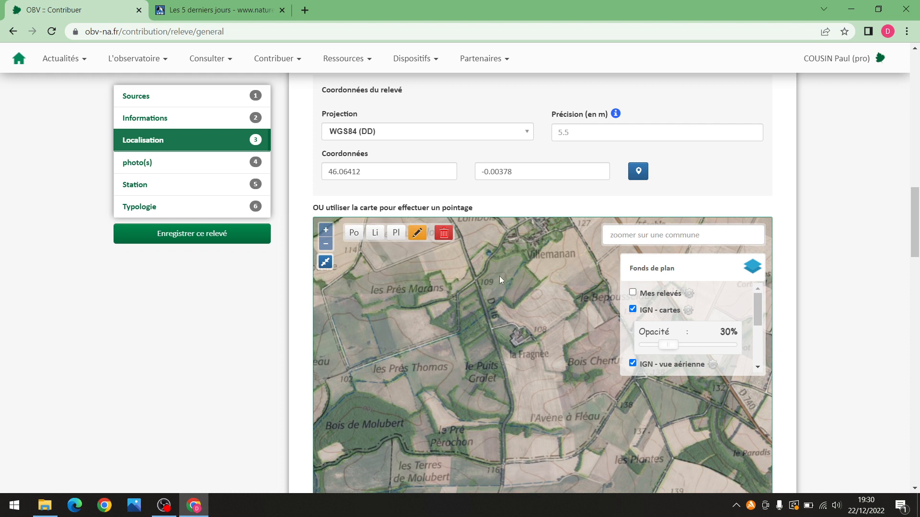
left_click_drag(439, 354, 545, 307)
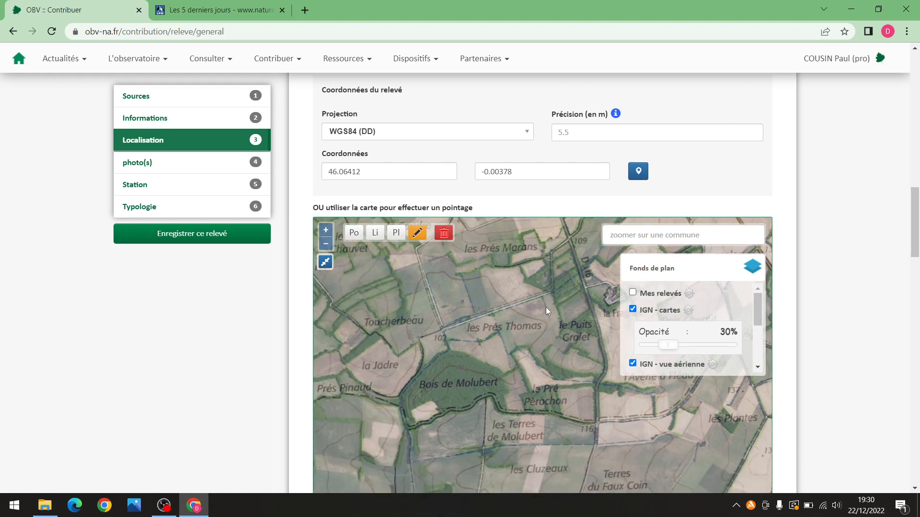
left_click_drag(448, 395, 524, 343)
scroll(524, 344, "up", 1)
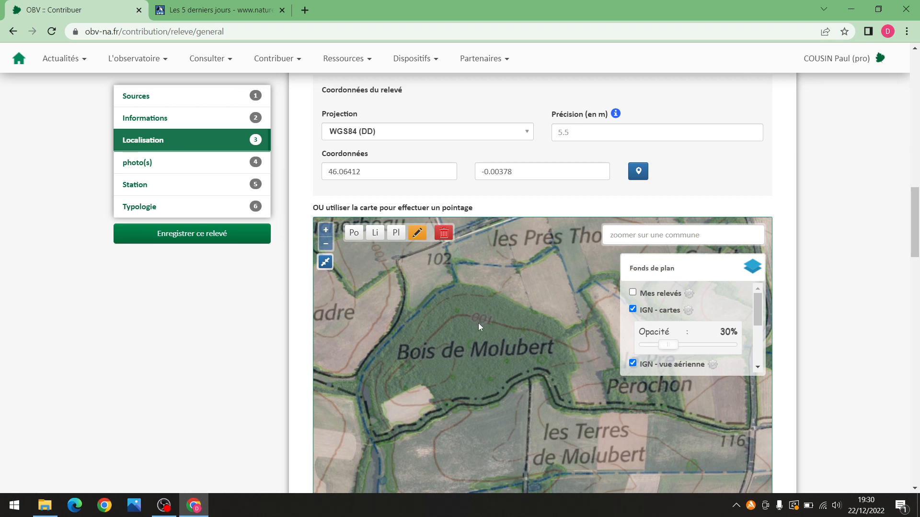
Start a Pl polygon at Bois de Molubert's north tip and trace its western and southern edges
left_click(395, 233)
left_click(441, 283)
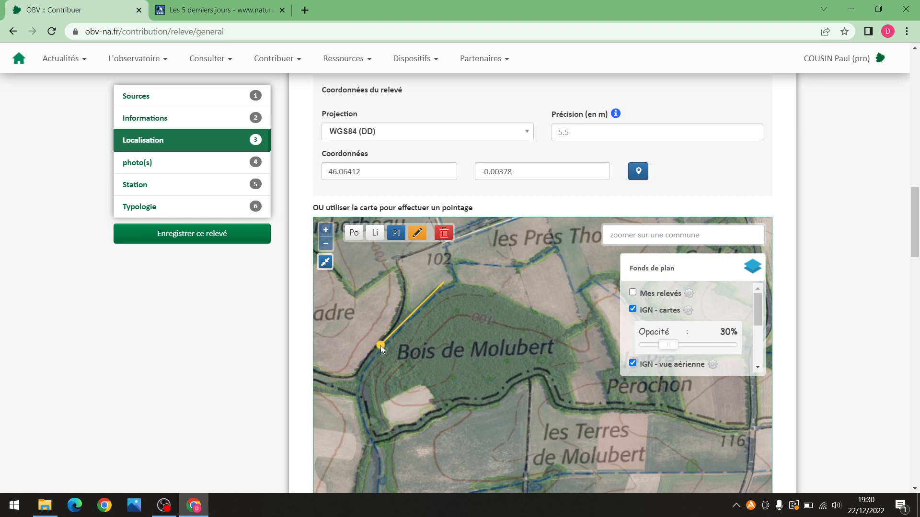
left_click(376, 347)
left_click(361, 374)
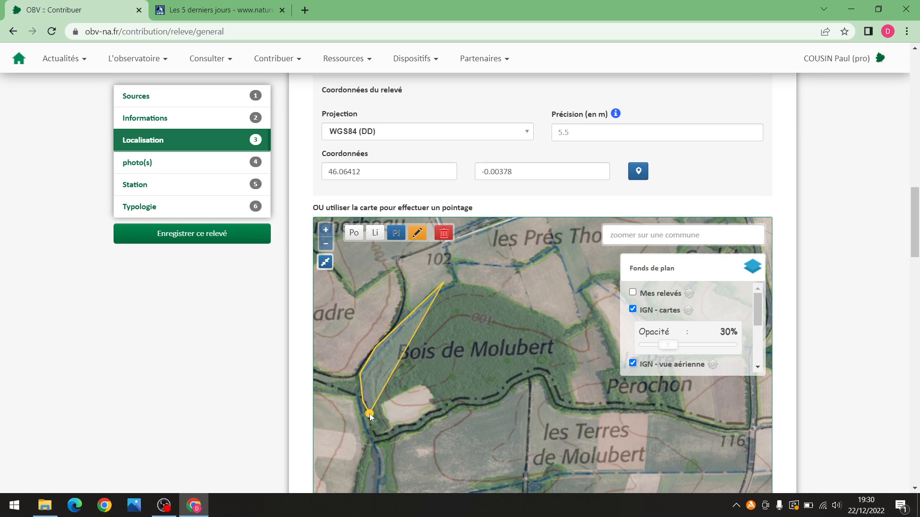
left_click_drag(369, 412, 424, 381)
left_click(394, 399)
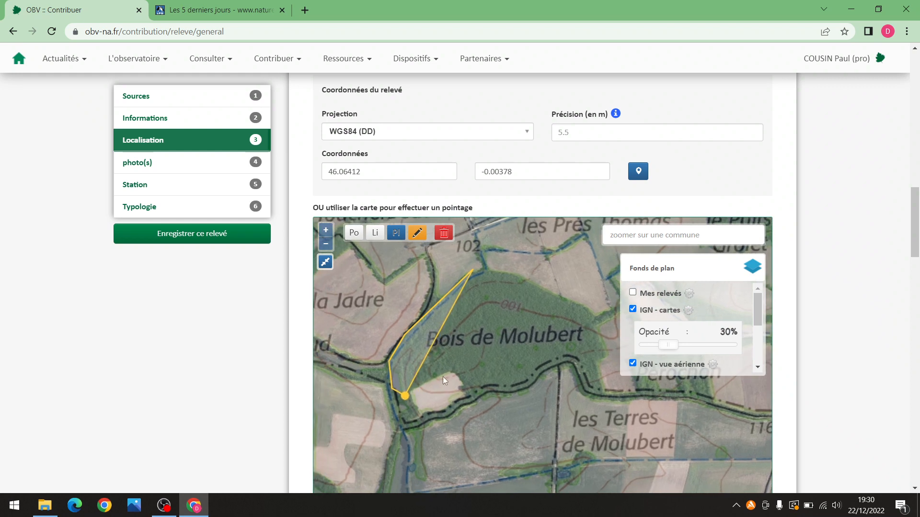
left_click(467, 366)
left_click(485, 390)
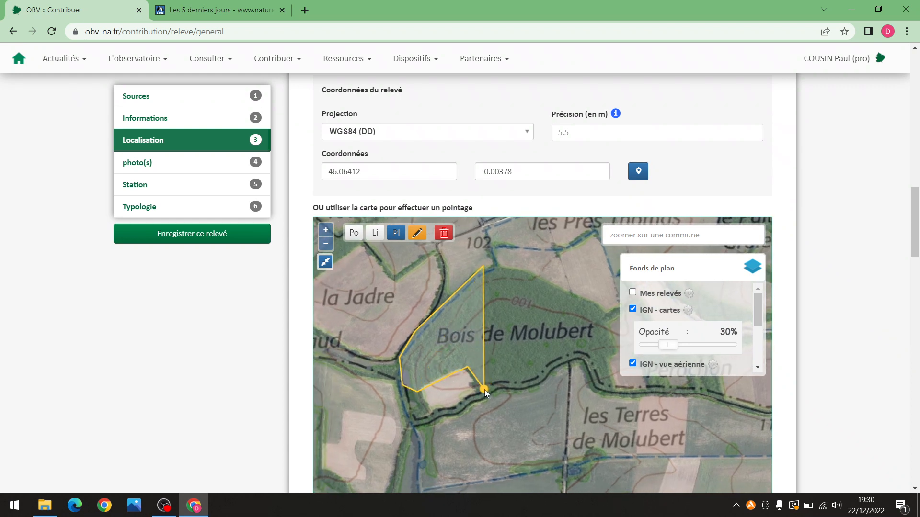
Continue the outline around the wood's south-east and east sides and close it on the first corner
left_click_drag(530, 383, 447, 404)
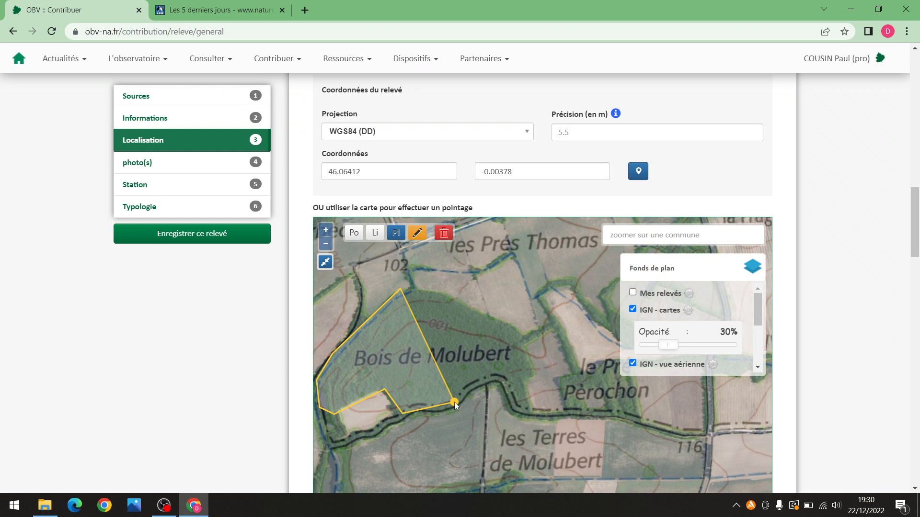
left_click(495, 381)
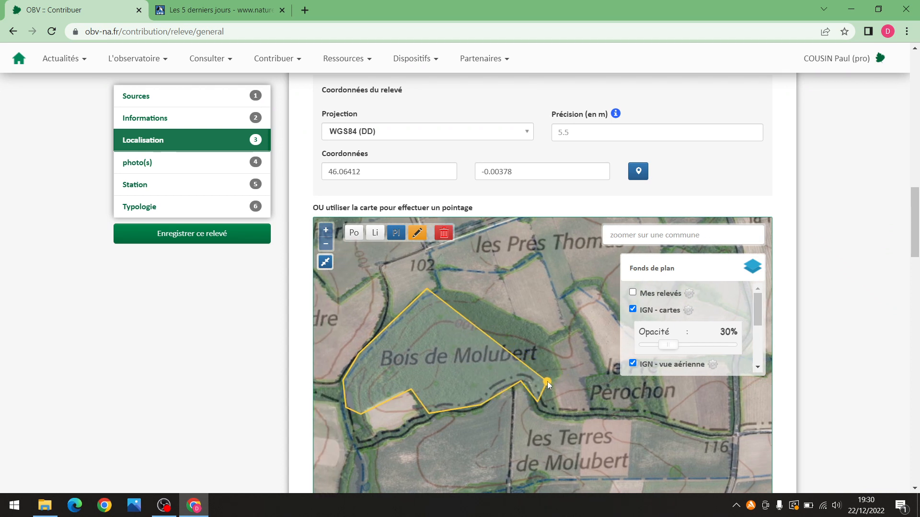
left_click(562, 371)
left_click(550, 329)
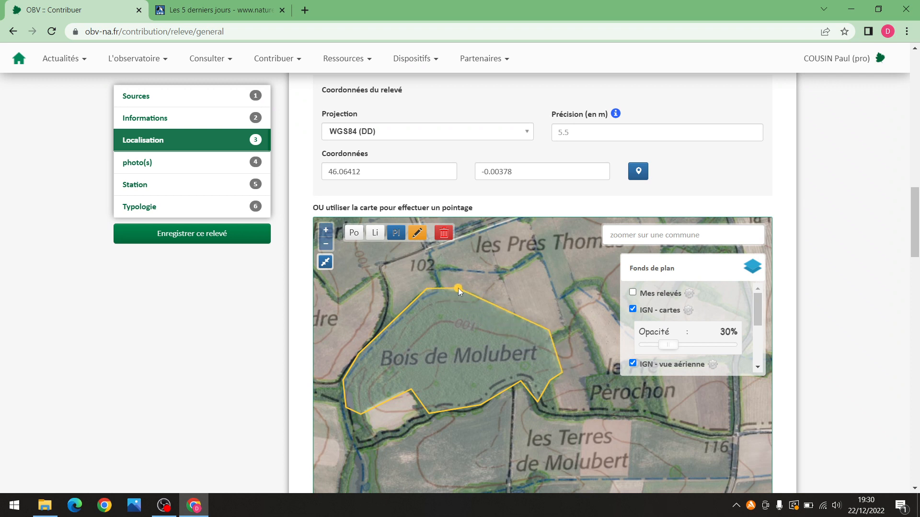
left_click(458, 289)
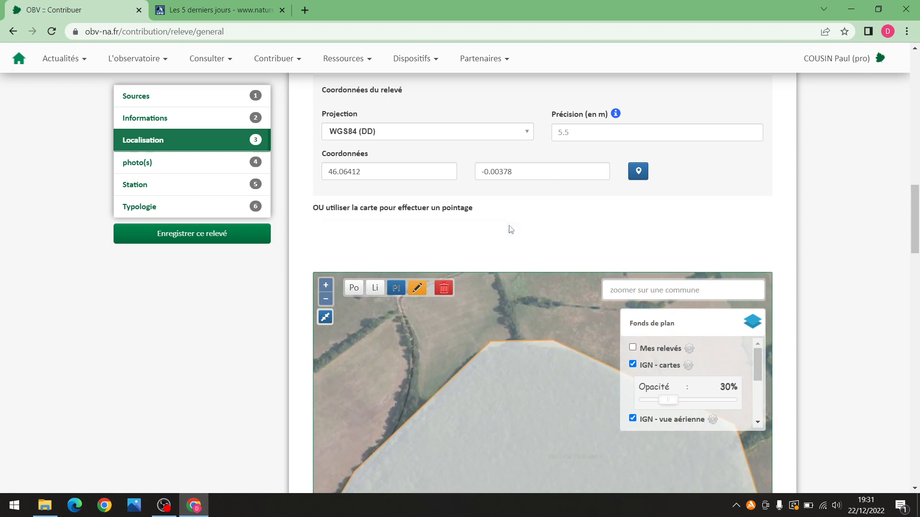
Zoom in and out to check the Molubert polygon, then zoom over Forêt Dom. de Chef-Boutonne
scroll(502, 317, "down", 1)
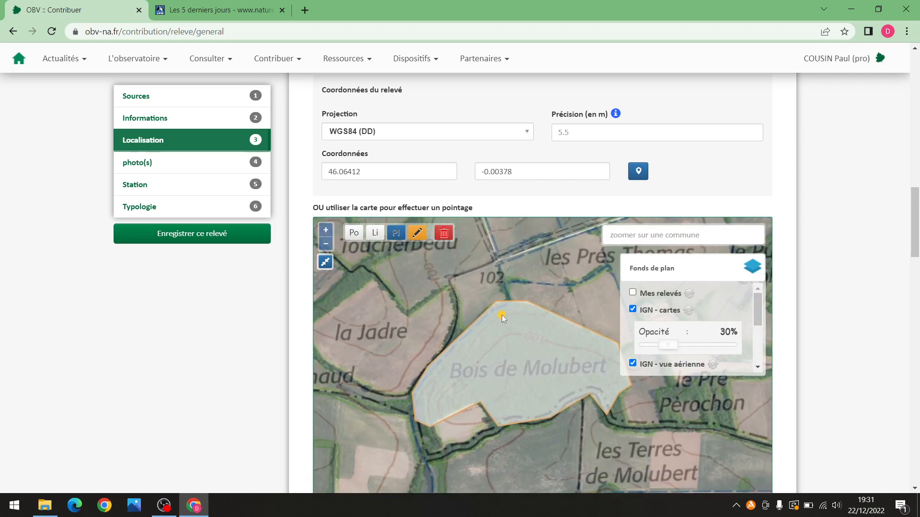
scroll(517, 352, "up", 1)
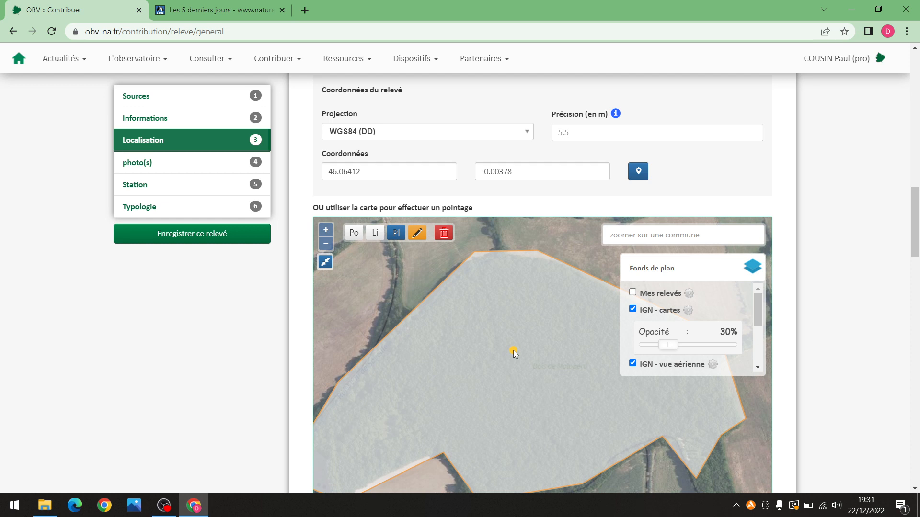
scroll(530, 343, "down", 1)
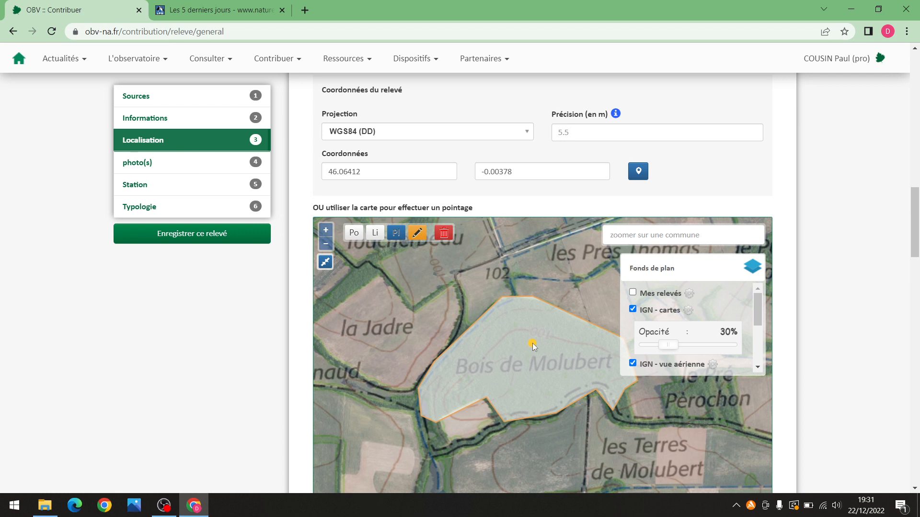
scroll(528, 350, "up", 1)
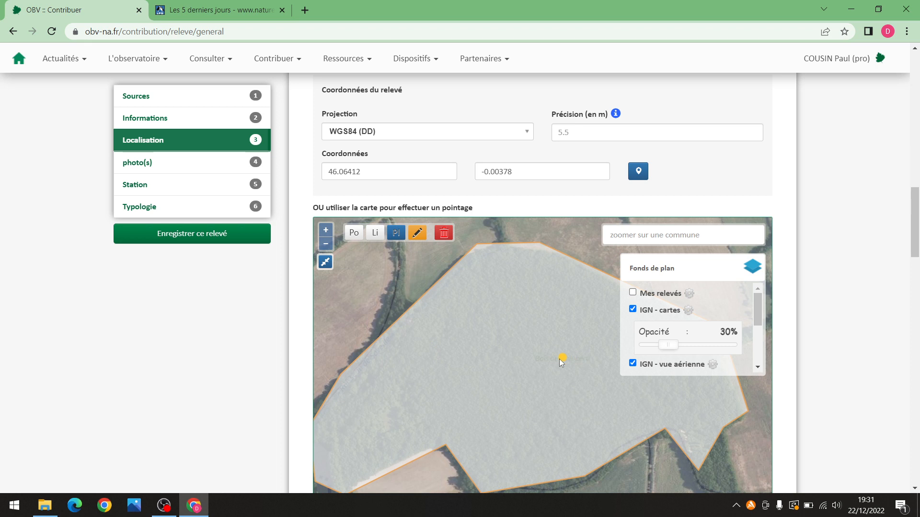
scroll(555, 349, "down", 1)
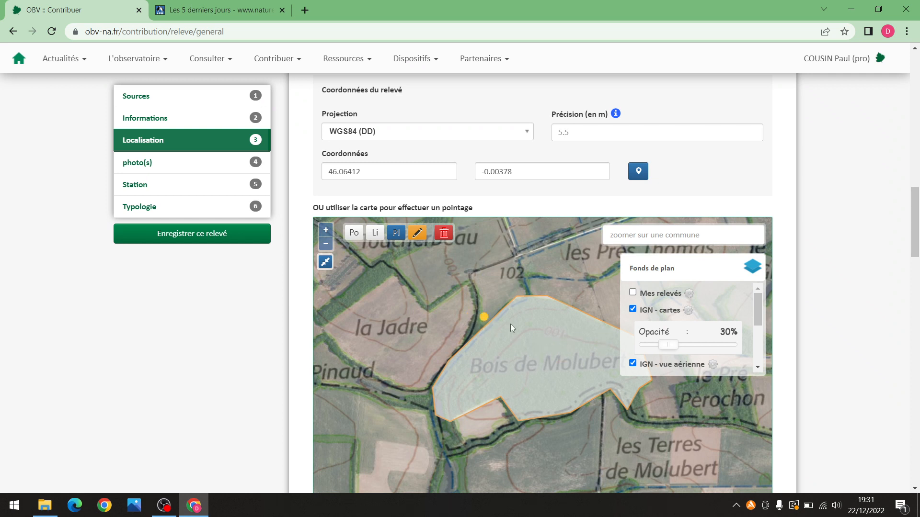
scroll(528, 337, "down", 3)
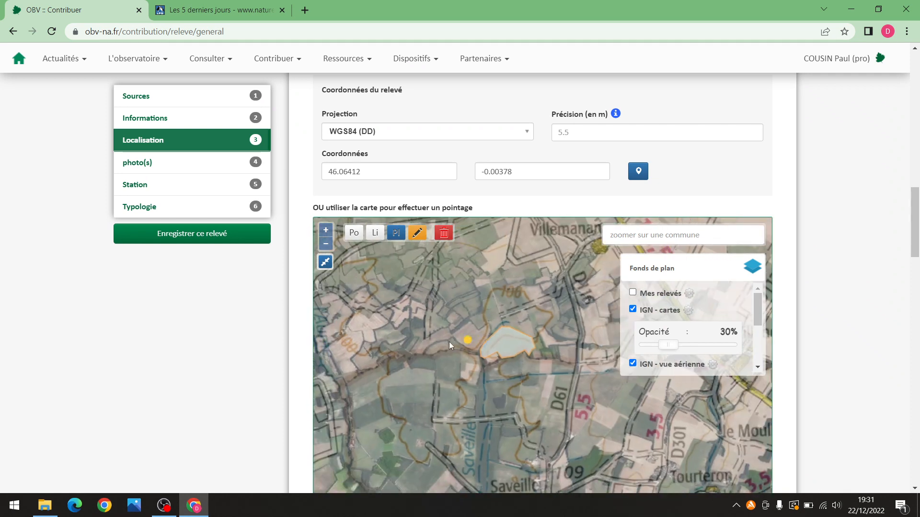
scroll(461, 346, "down", 4)
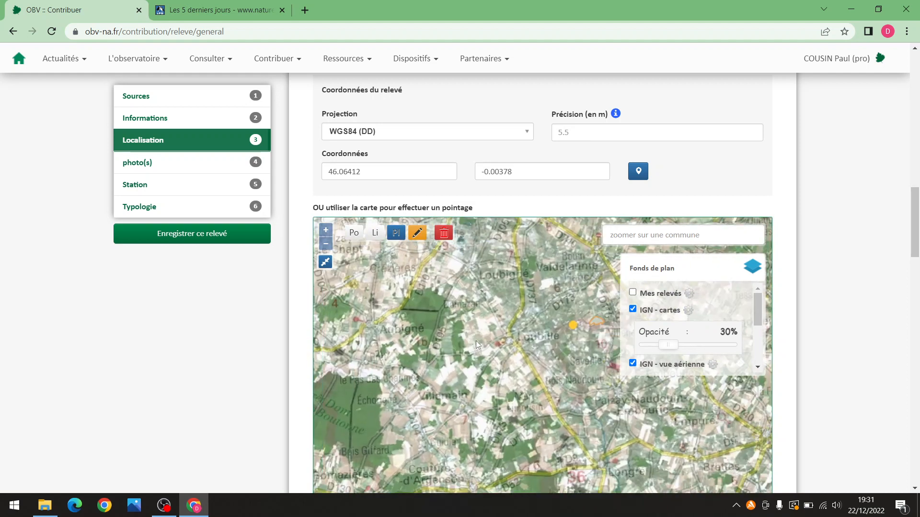
scroll(435, 360, "up", 5)
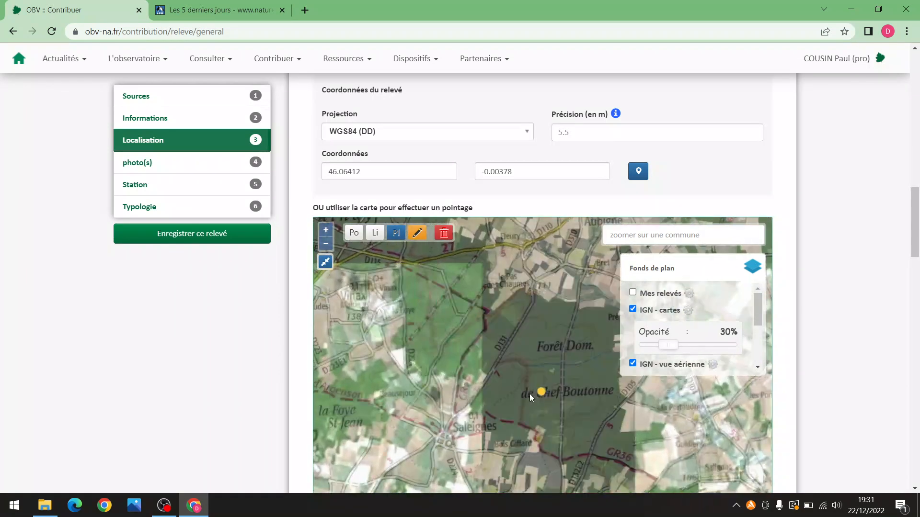
Center the map on Forêt Dom. de Chef-Boutonne and enclose it in a seven-corner polygon of 11 527 121 m²
left_click_drag(495, 366, 473, 339)
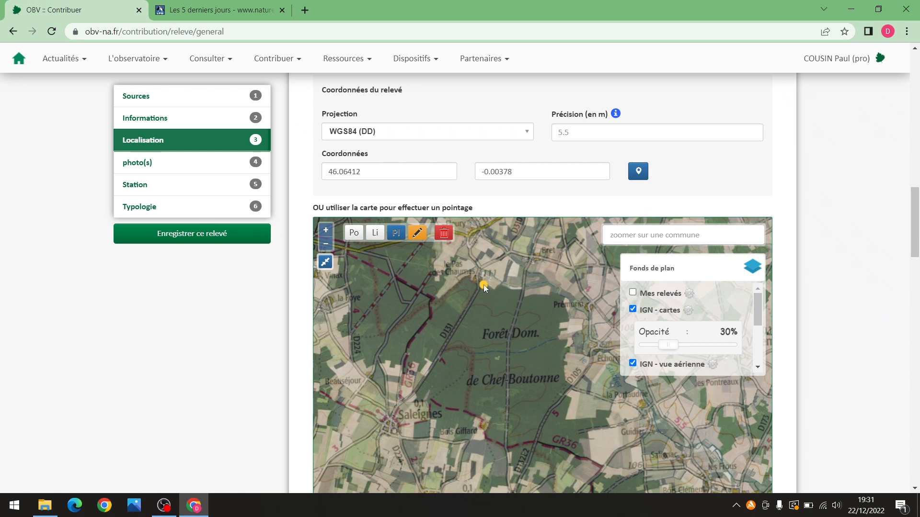
left_click(433, 300)
left_click(410, 359)
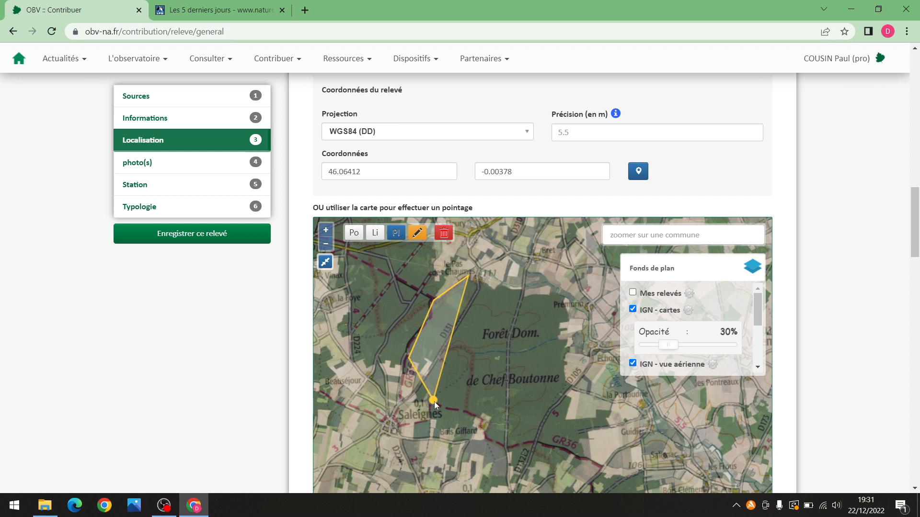
left_click(427, 411)
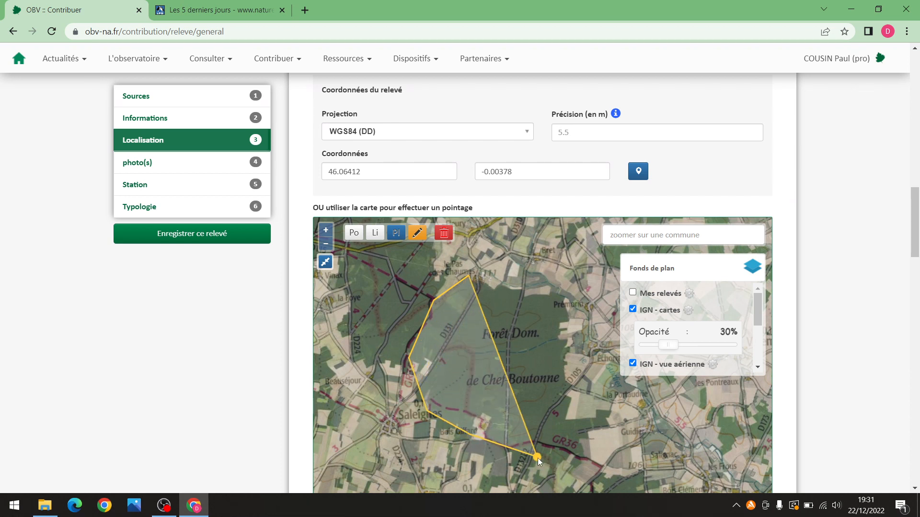
left_click(526, 468)
left_click(556, 462)
left_click(585, 440)
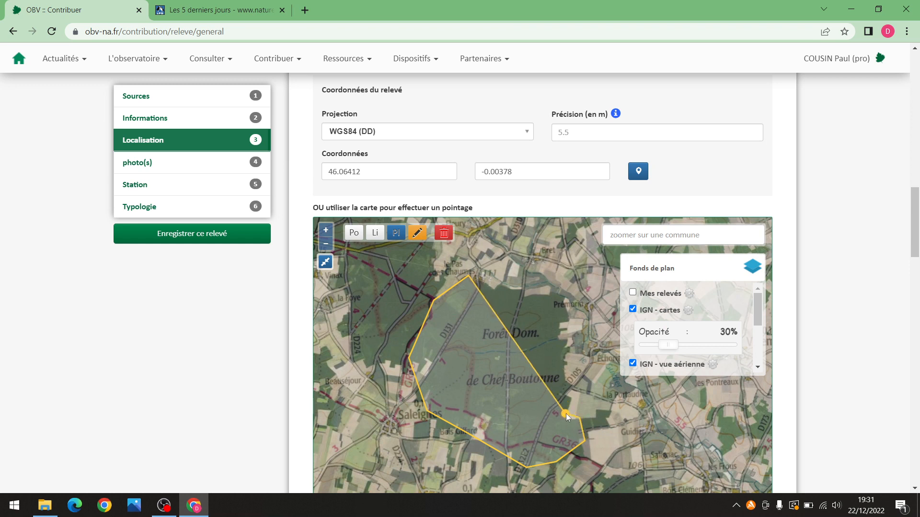
left_click(566, 412)
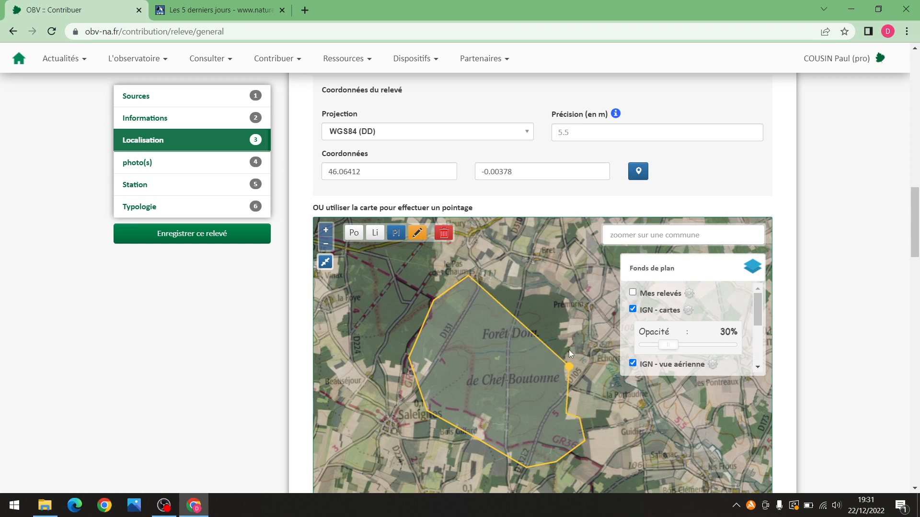
left_click(565, 294)
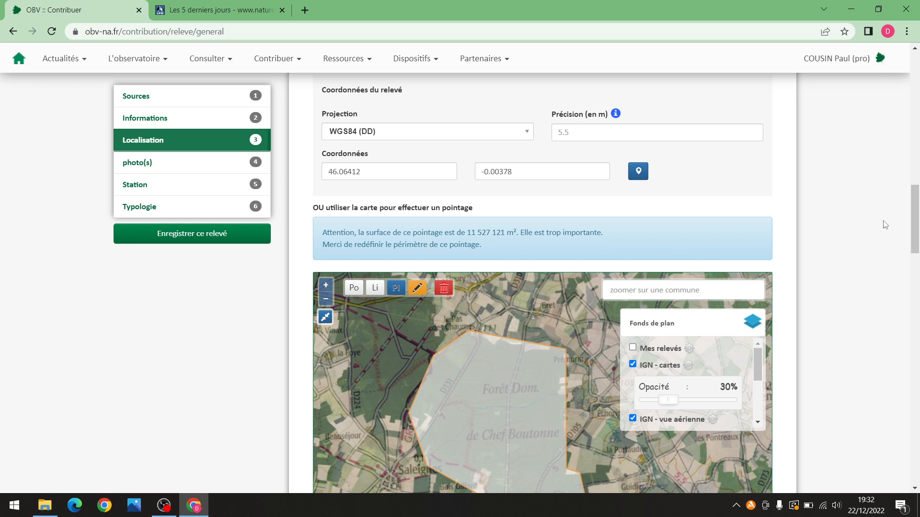
Zoom in on La Grande Vallée and outline it as a four-corner strip polygon of 77 754 m²
scroll(916, 227, "down", 3)
left_click_drag(917, 228, 916, 224)
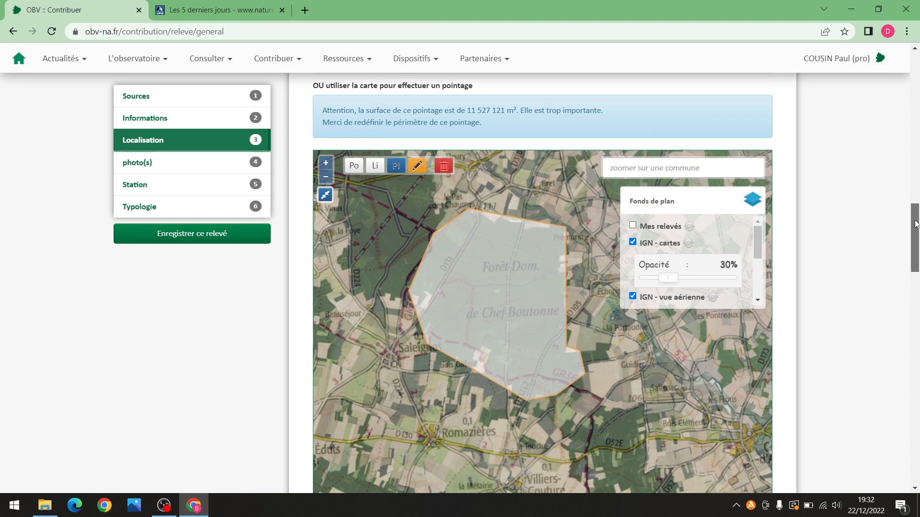
scroll(536, 281, "up", 1)
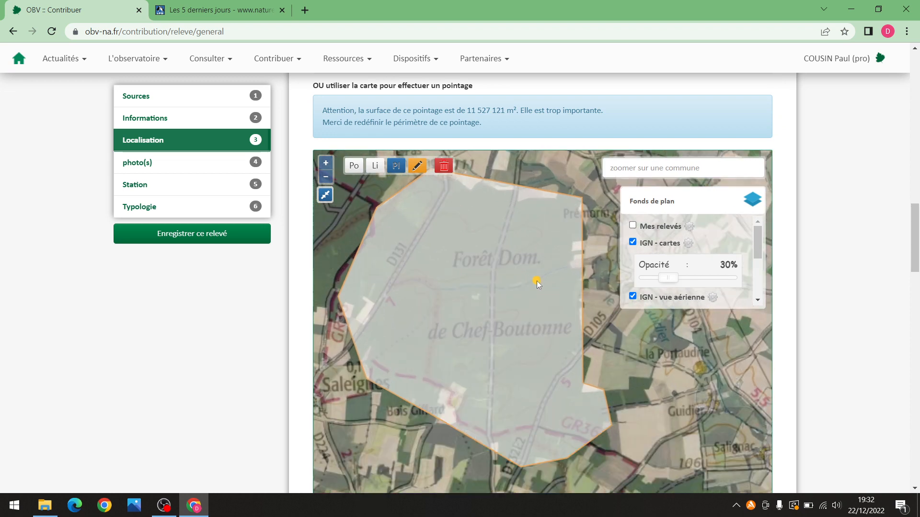
scroll(510, 281, "up", 2)
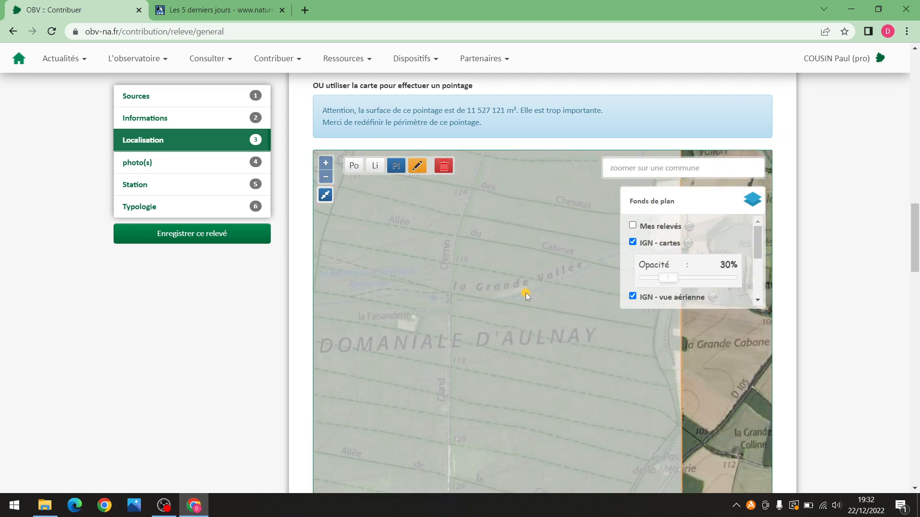
left_click_drag(549, 312, 487, 377)
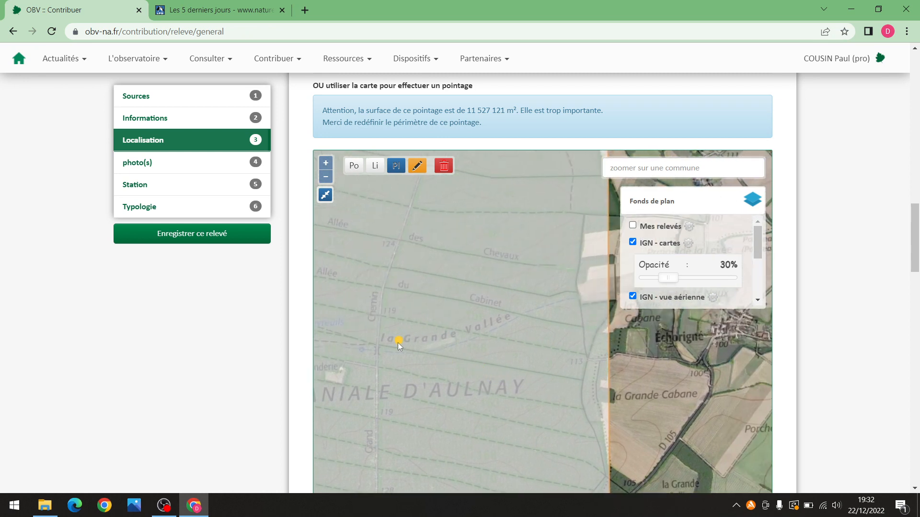
left_click(386, 358)
left_click(429, 359)
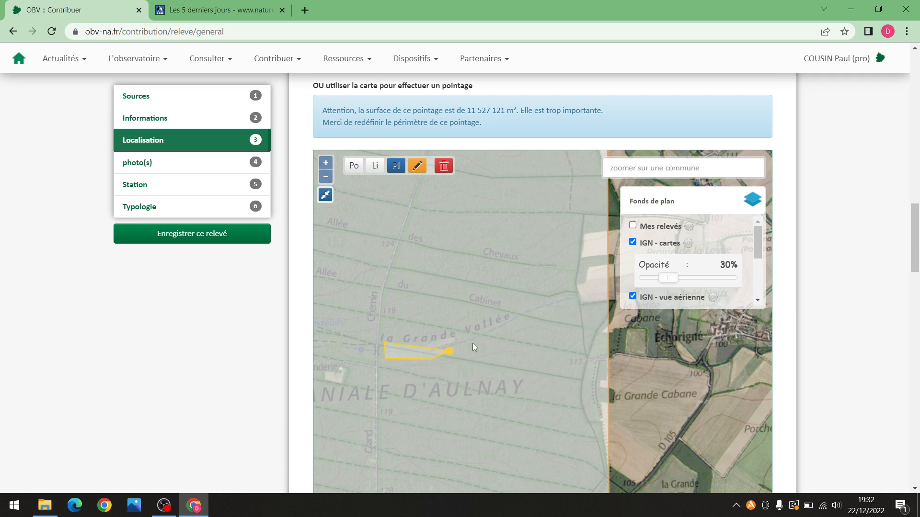
left_click(580, 300)
left_click(573, 290)
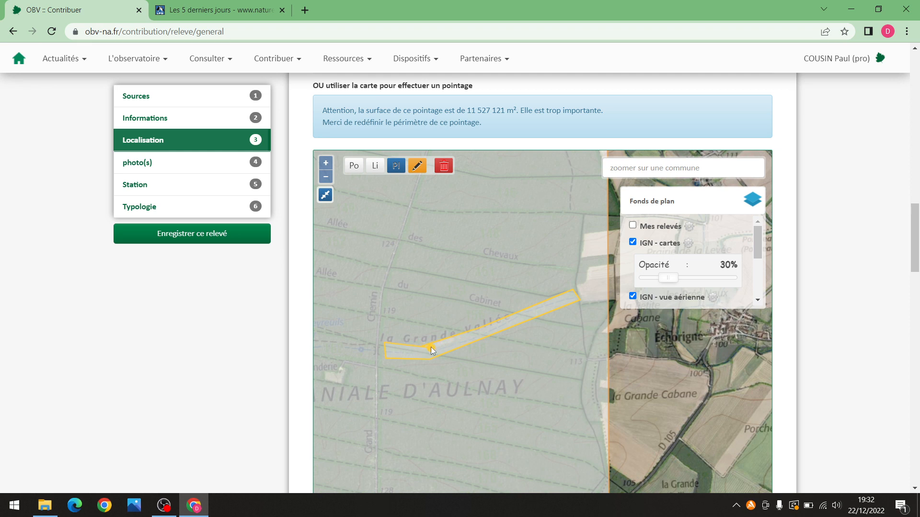
left_click(421, 346)
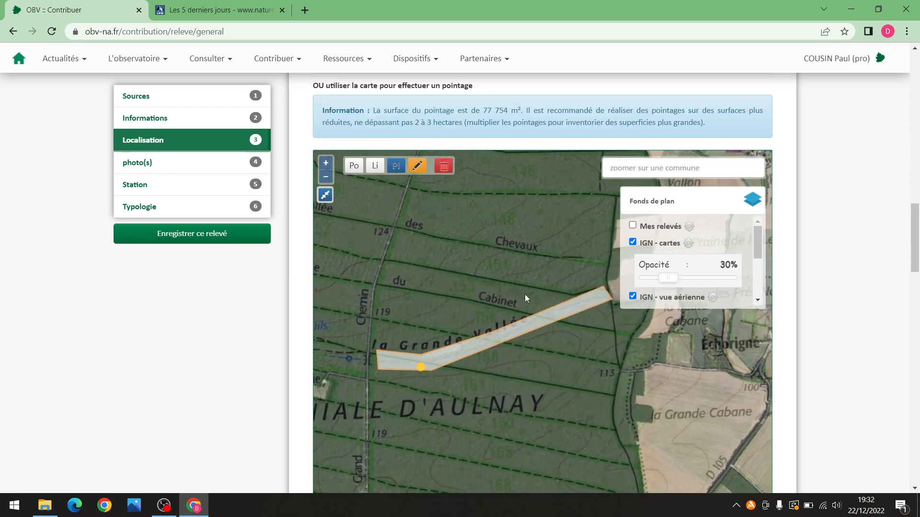
Zoom the map out and choose the Po point tool instead of the polygon
scroll(519, 352, "down", 3)
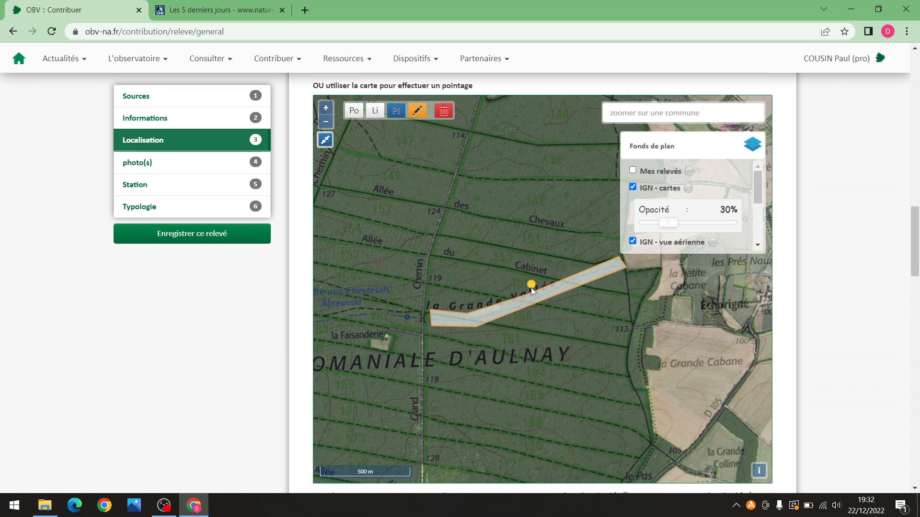
scroll(530, 263, "down", 1)
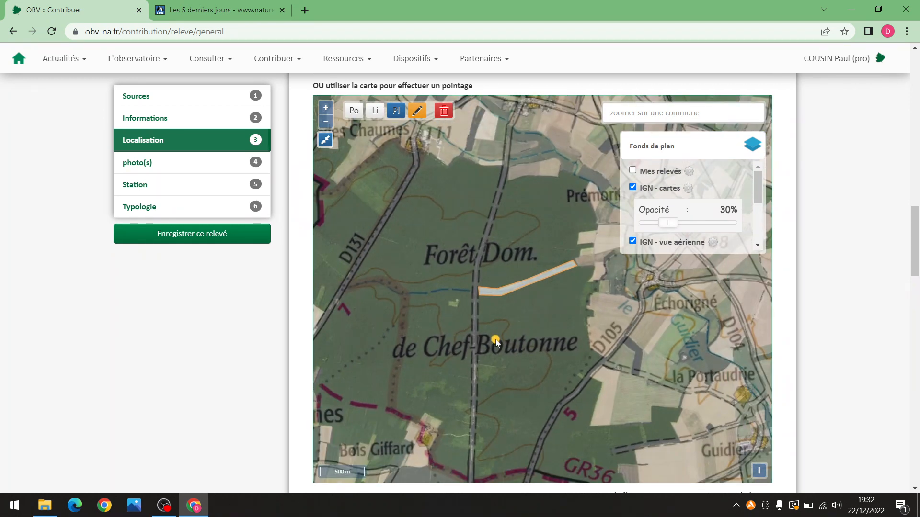
scroll(499, 337, "down", 1)
scroll(498, 335, "up", 1)
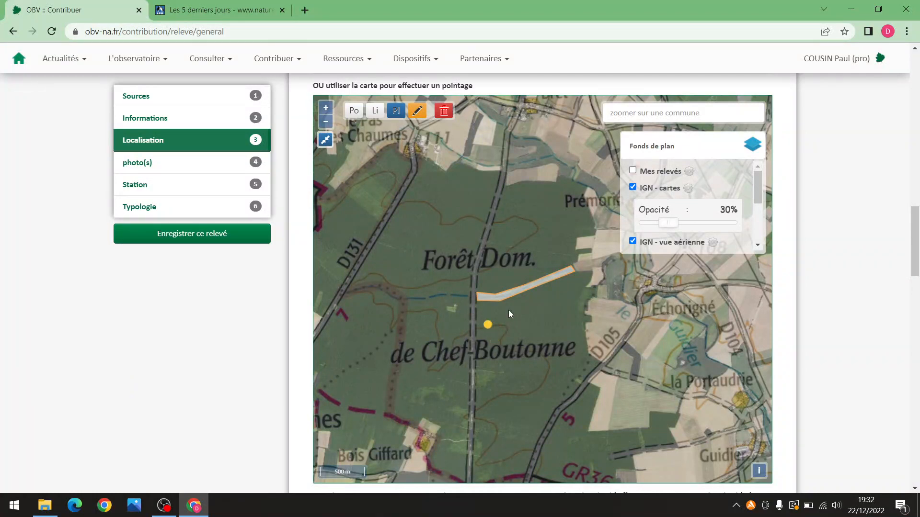
left_click(354, 112)
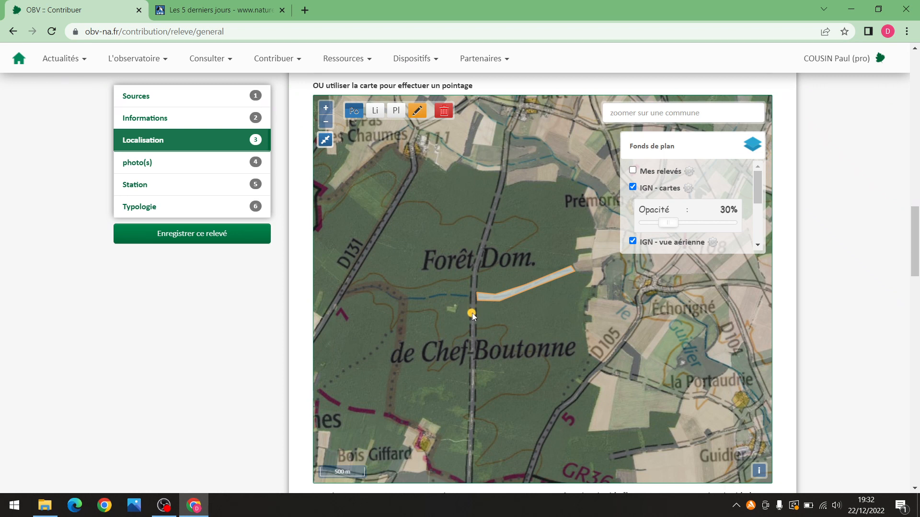
Place a single survey point in the Forêt Domaniale d'Aulnay and scroll down to the Lieu-dit and Photo(s) fields
scroll(472, 311, "up", 1)
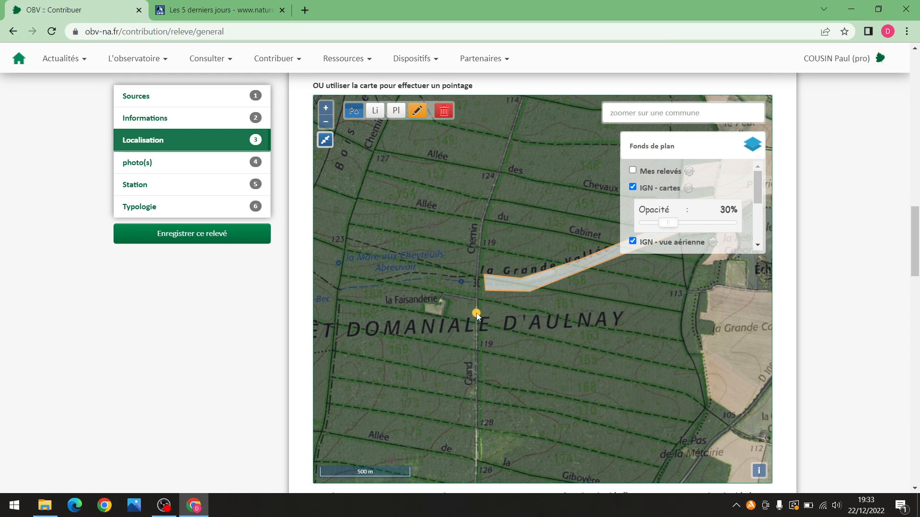
left_click(477, 313)
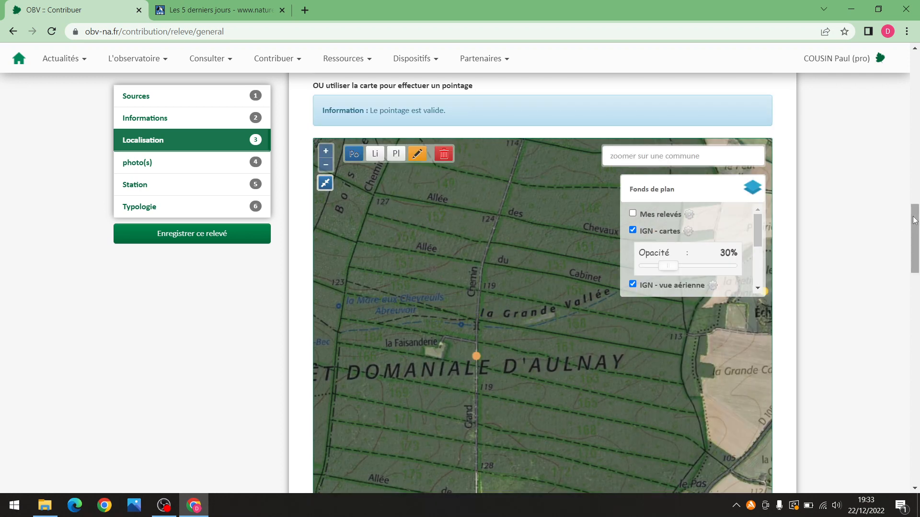
left_click_drag(914, 220, 914, 266)
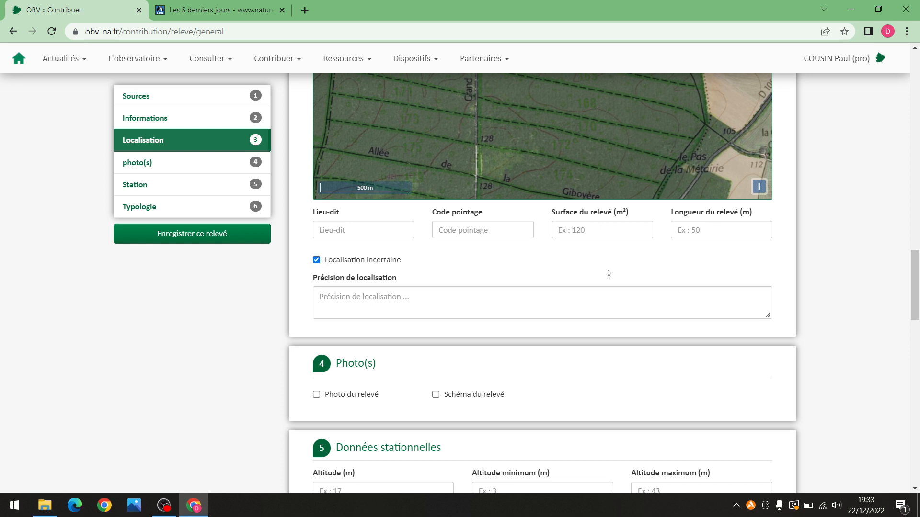
left_click(374, 293)
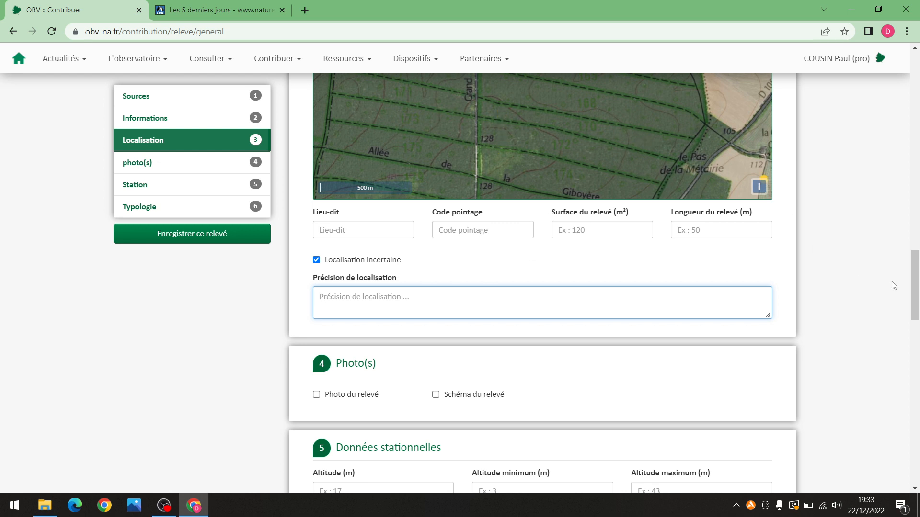
scroll(914, 285, "up", 6)
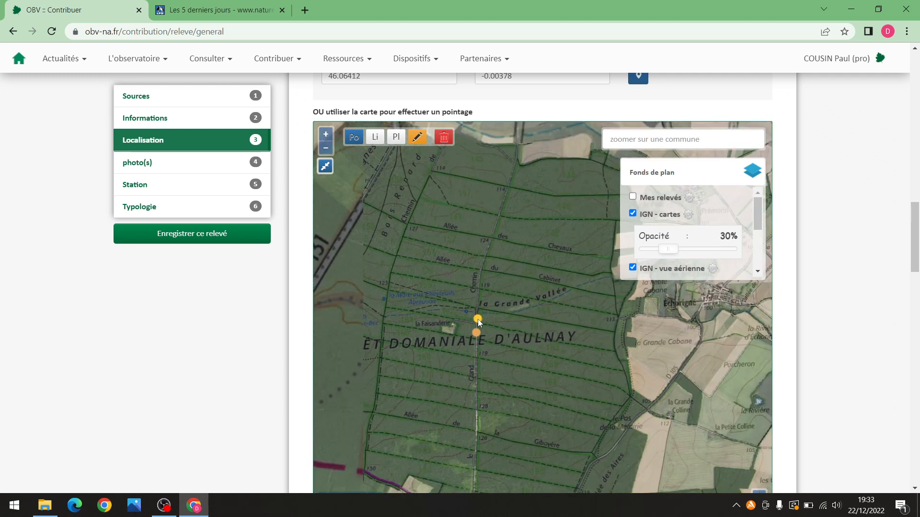
Pan from Aulnay to Niort and zoom to building level near Impasse des Grands Champs
scroll(478, 319, "down", 2)
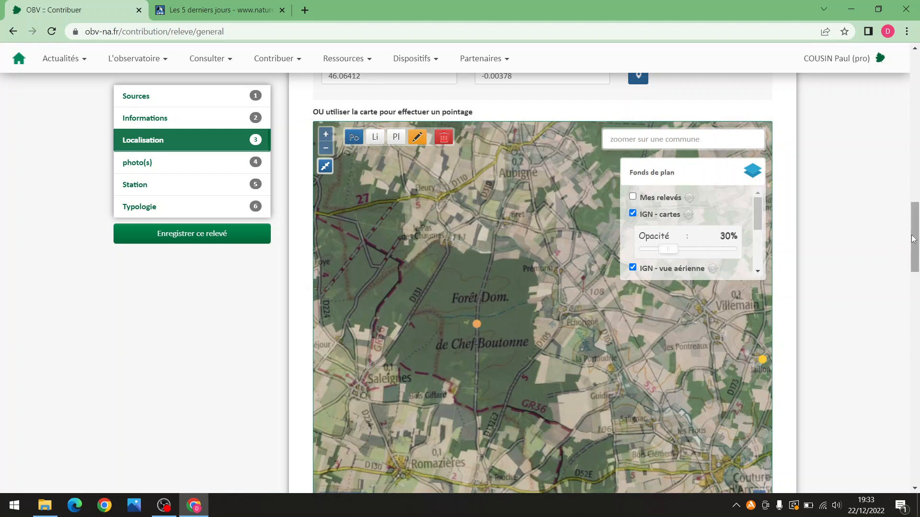
mouse_move(915, 238)
left_mouse_down()
mouse_move(911, 268)
mouse_move(912, 231)
left_mouse_up()
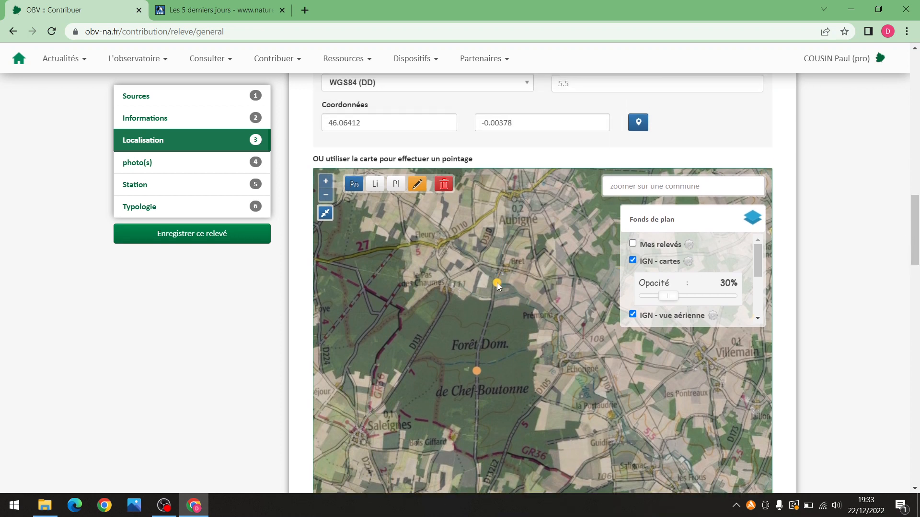
left_click_drag(427, 249, 521, 308)
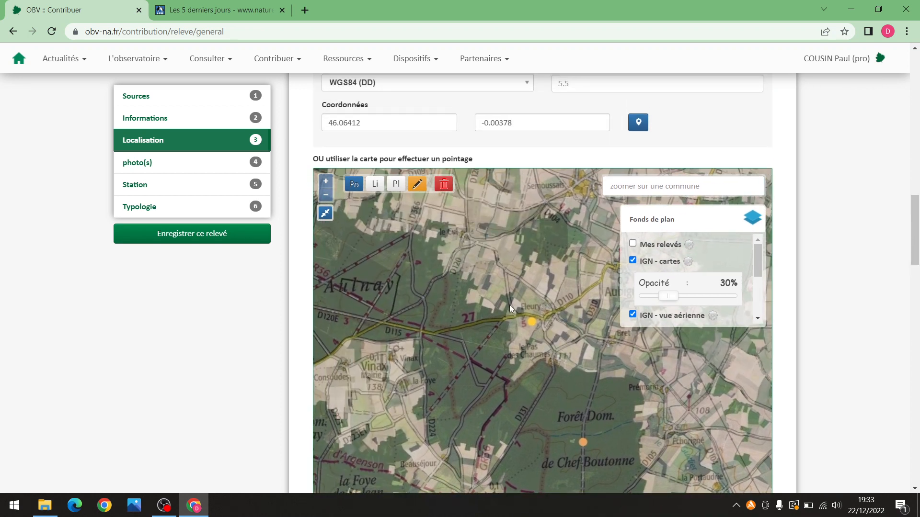
scroll(508, 306, "down", 2)
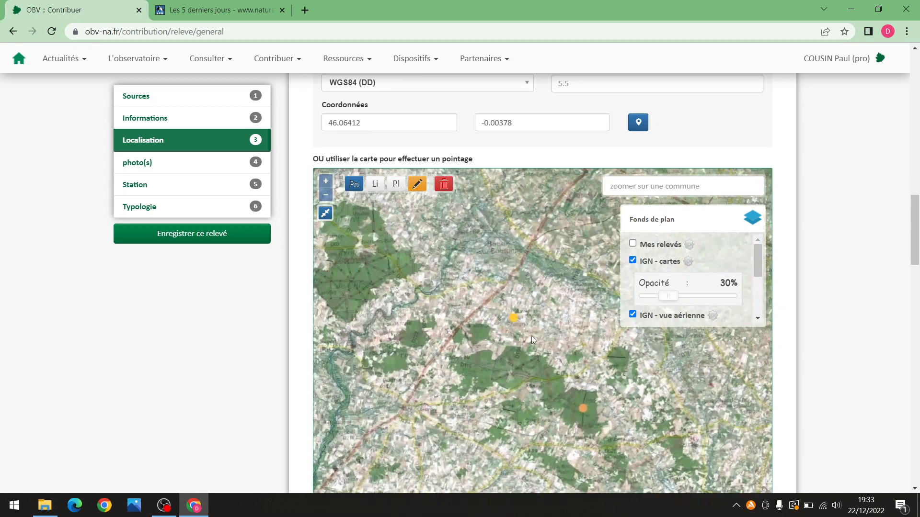
mouse_move(451, 281)
left_mouse_down()
mouse_move(493, 361)
mouse_move(524, 383)
left_mouse_up()
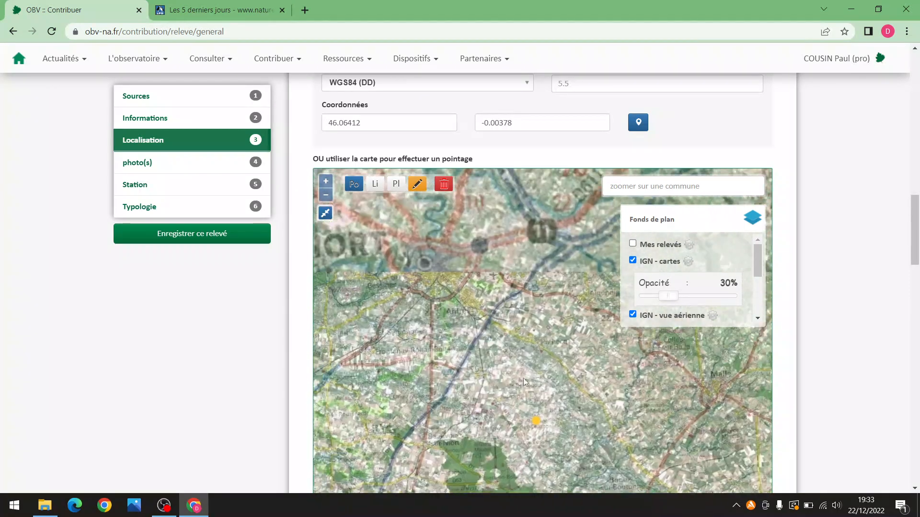
scroll(484, 334, "up", 3)
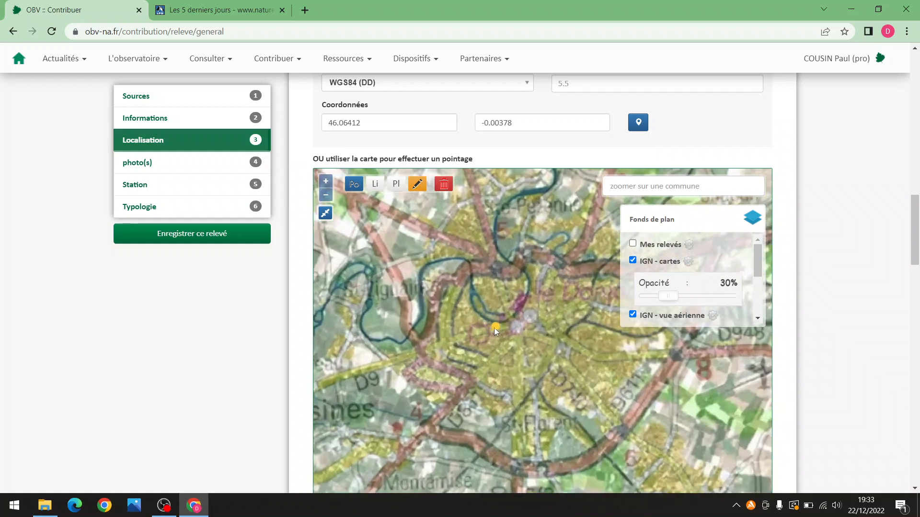
scroll(461, 326, "up", 3)
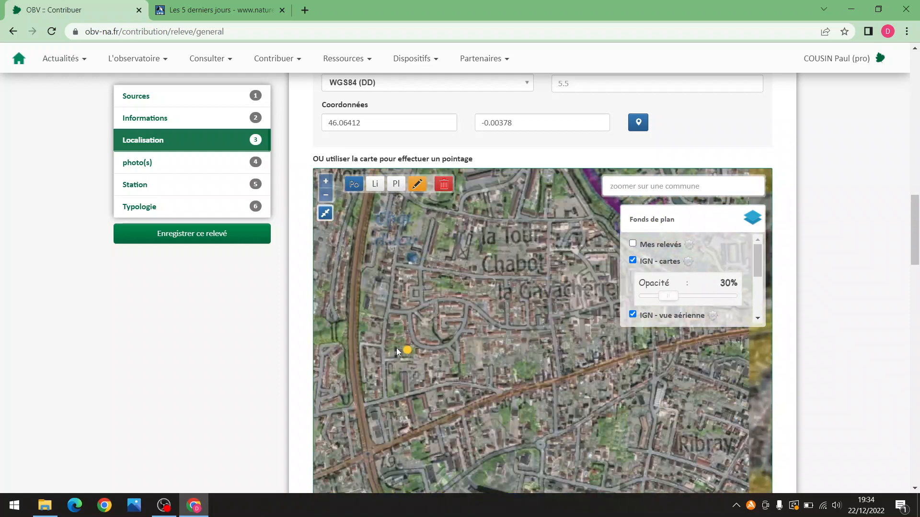
mouse_move(440, 360)
left_mouse_down()
mouse_move(493, 340)
mouse_move(487, 378)
left_mouse_up()
scroll(487, 378, "up", 2)
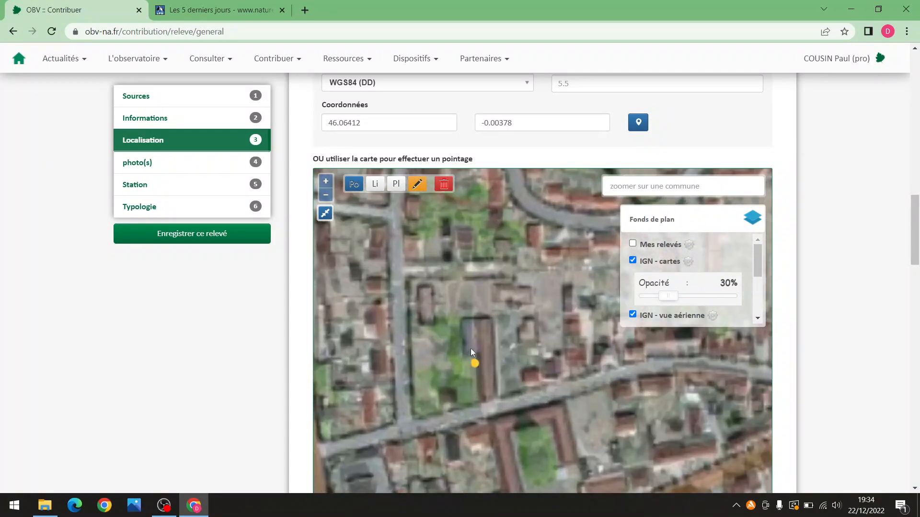
left_click_drag(467, 311, 460, 348)
scroll(460, 348, "down", 1)
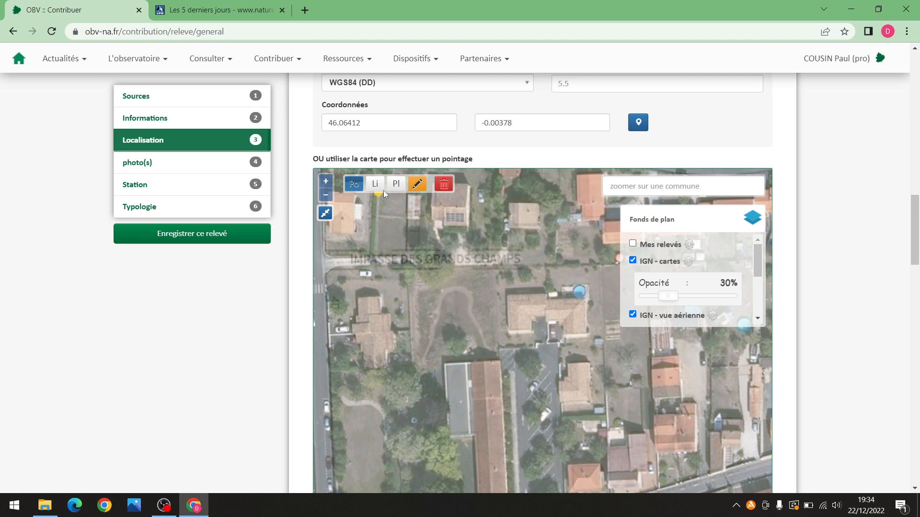
Sketch a four-corner Pl outline over the vacant plot on the aerial map
left_click(395, 184)
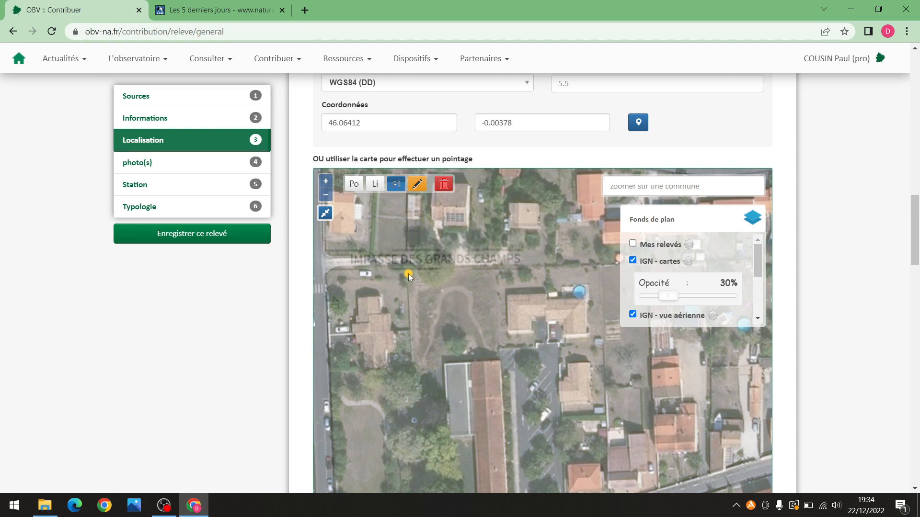
left_click(408, 275)
left_click(413, 405)
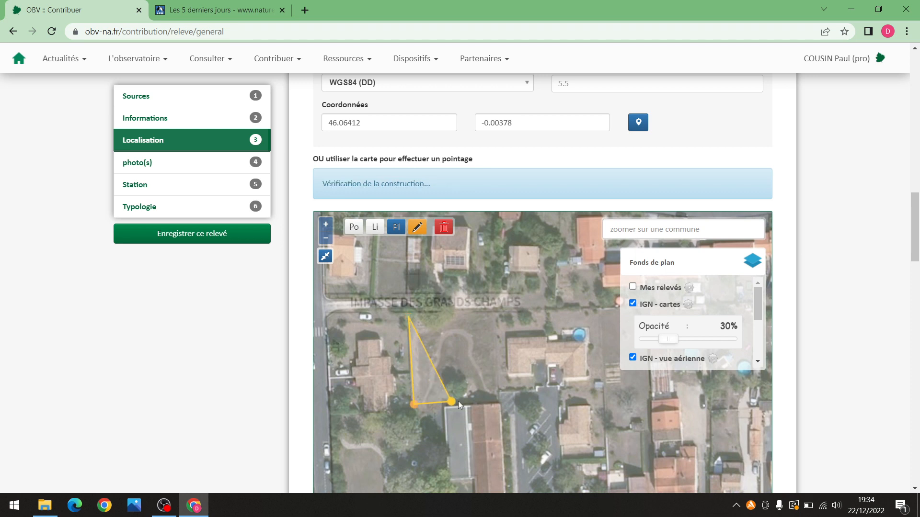
left_click(496, 403)
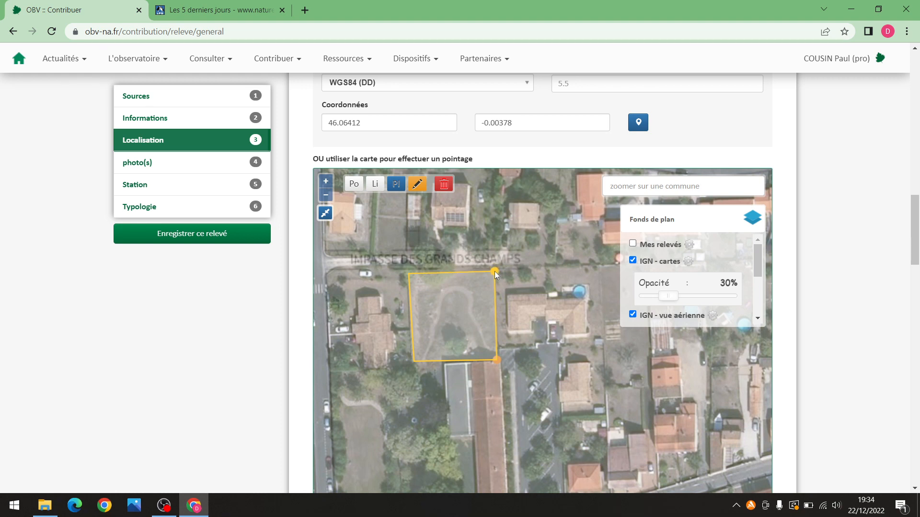
left_click(495, 271)
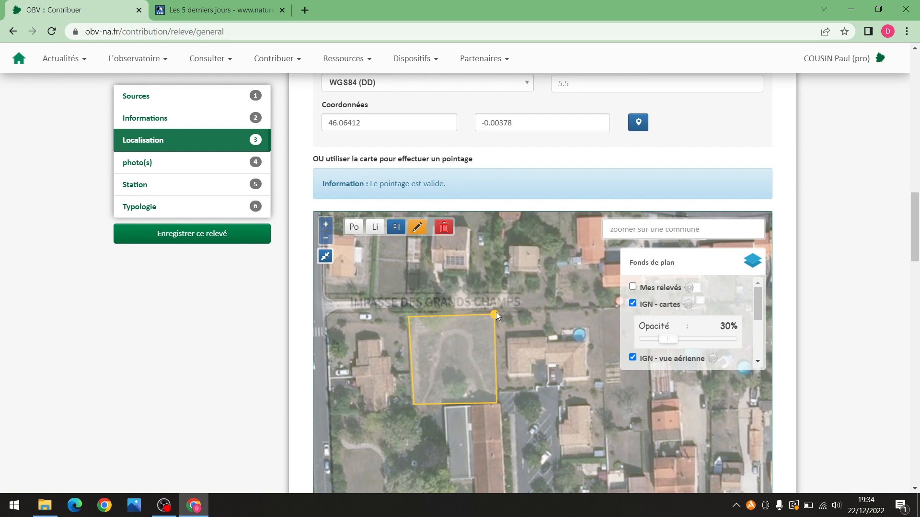
left_click(496, 313)
scroll(424, 326, "up", 2)
scroll(453, 220, "up", 2)
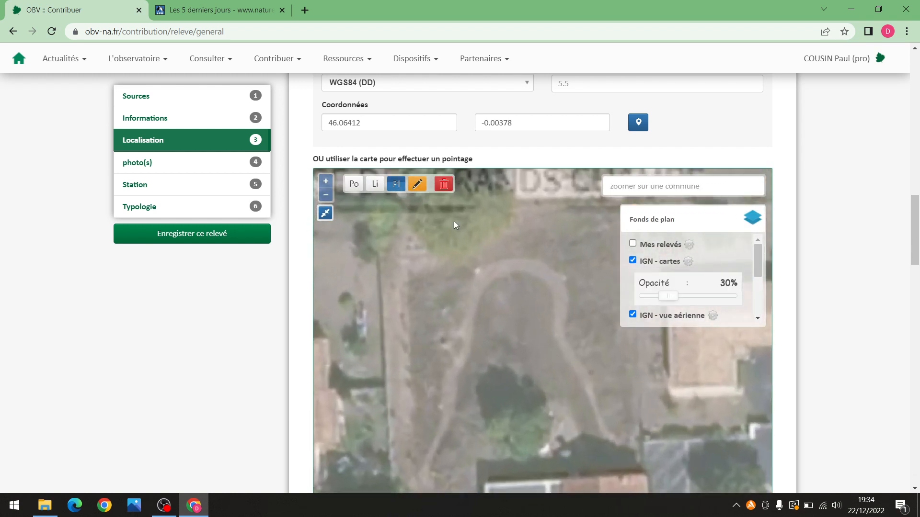
scroll(526, 275, "down", 2)
scroll(493, 269, "down", 2)
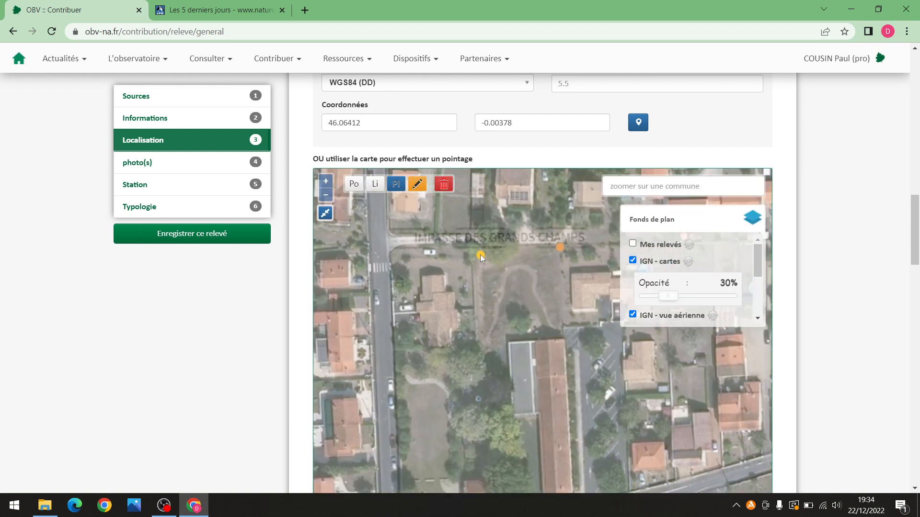
Sketch a second, wider plot outline, then abandon it for the Po point tool
left_click(473, 251)
left_click(478, 383)
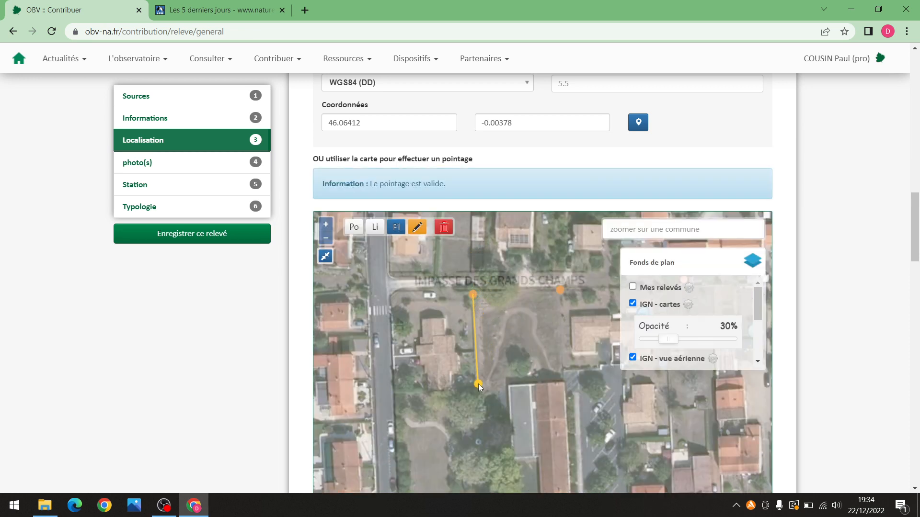
left_click(520, 371)
left_click(565, 381)
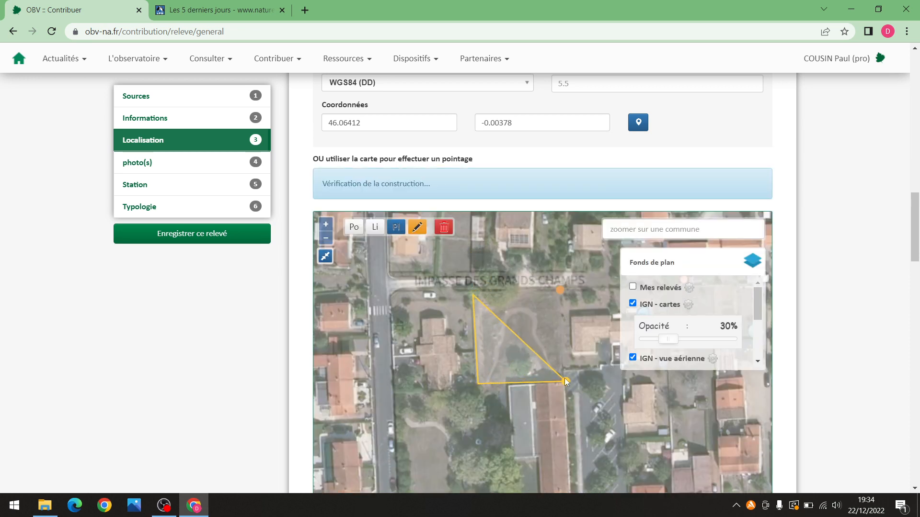
left_click(560, 289)
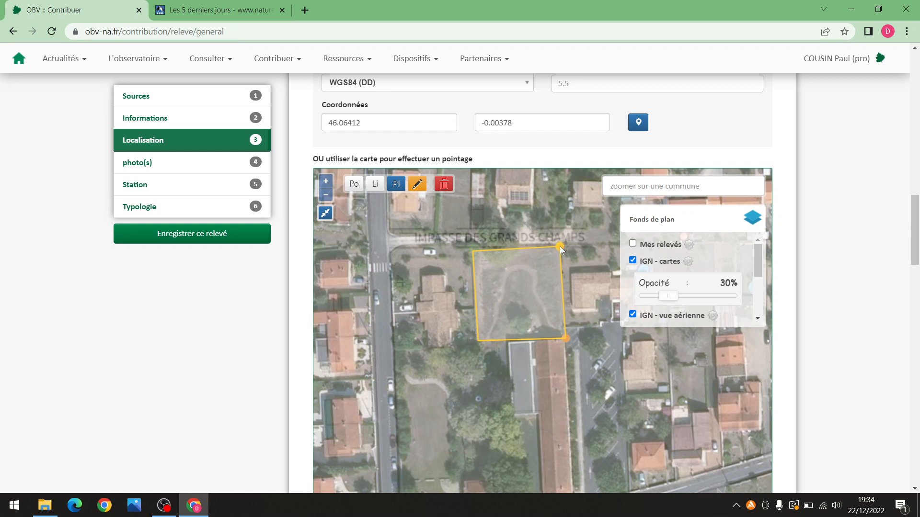
left_click(559, 247)
left_click(556, 292)
left_click(552, 249)
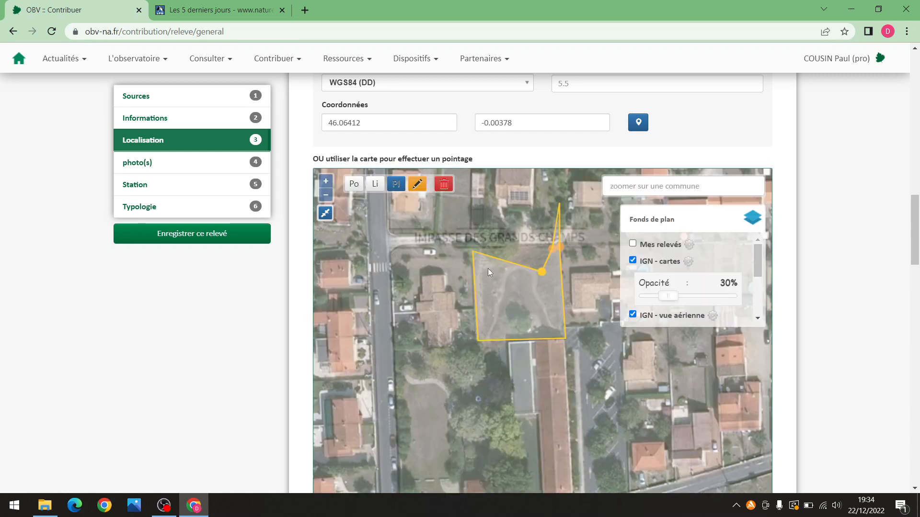
left_click(552, 248)
scroll(541, 302, "down", 3)
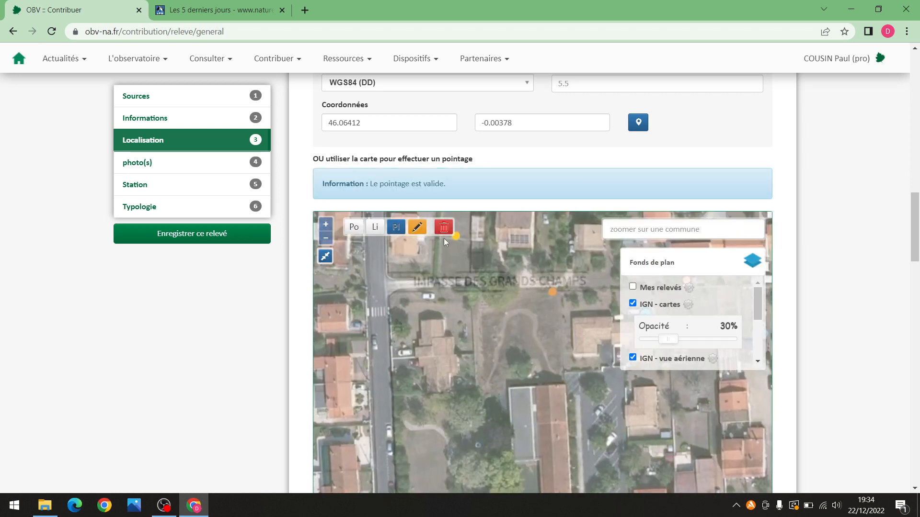
scroll(541, 299, "up", 2)
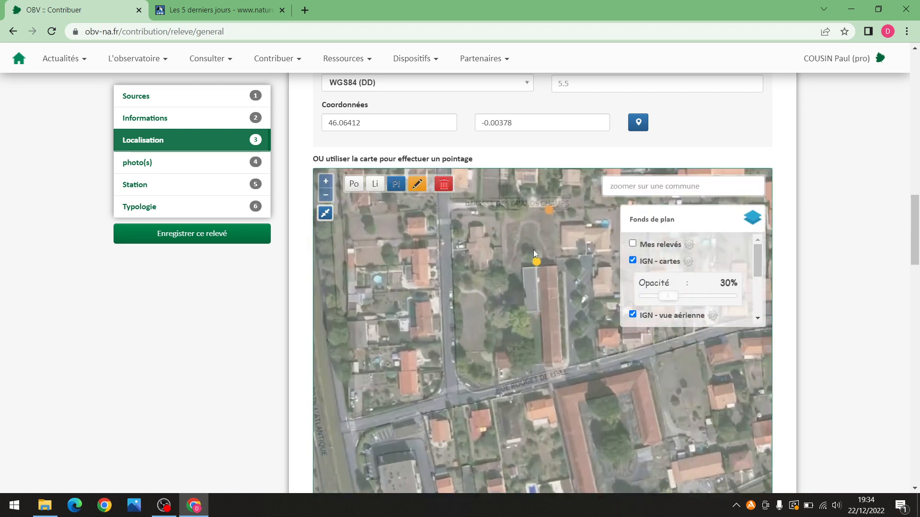
left_click(352, 187)
Place a point on the plot, start a new polygon, then clear the unfinished outline with the trash button
left_click(528, 220)
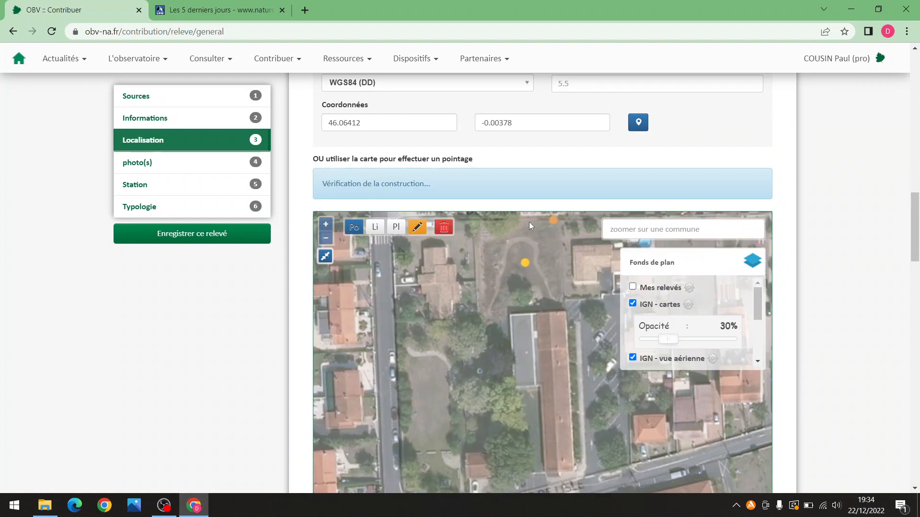
left_click(399, 228)
left_click(479, 231)
left_click(482, 355)
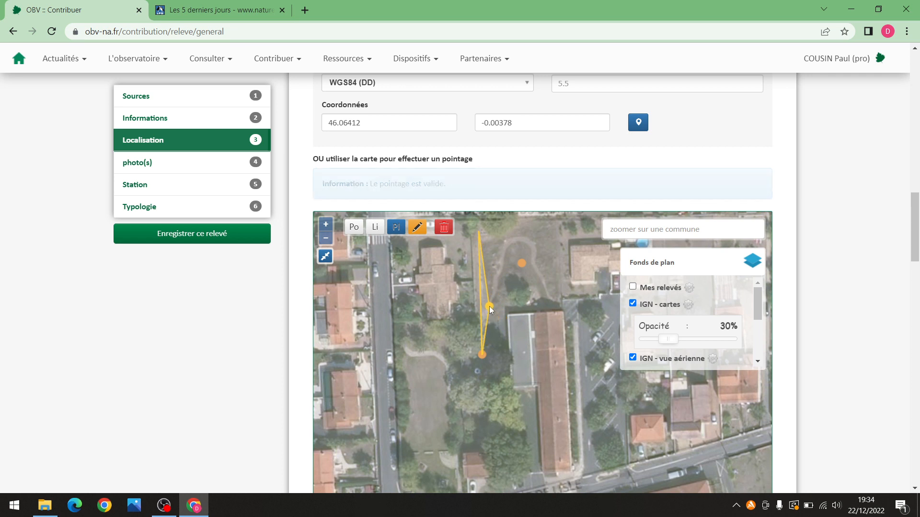
left_click(445, 188)
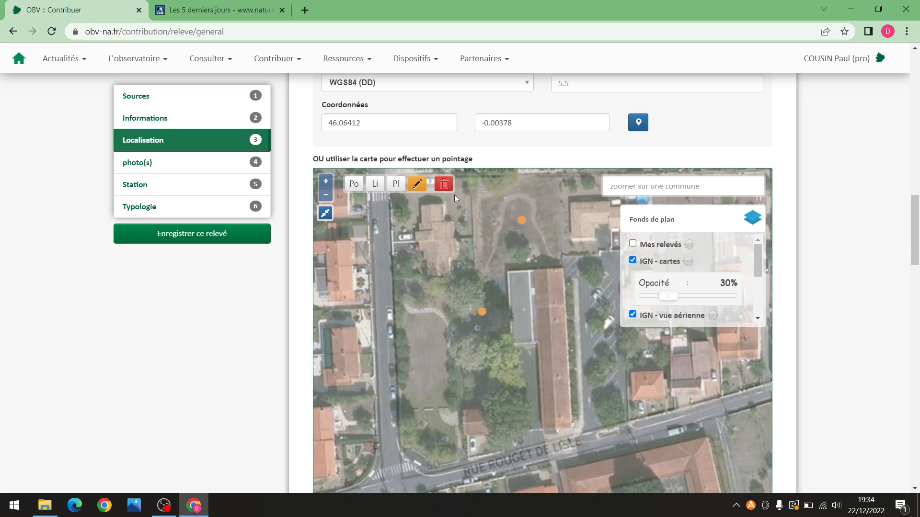
left_click(445, 189)
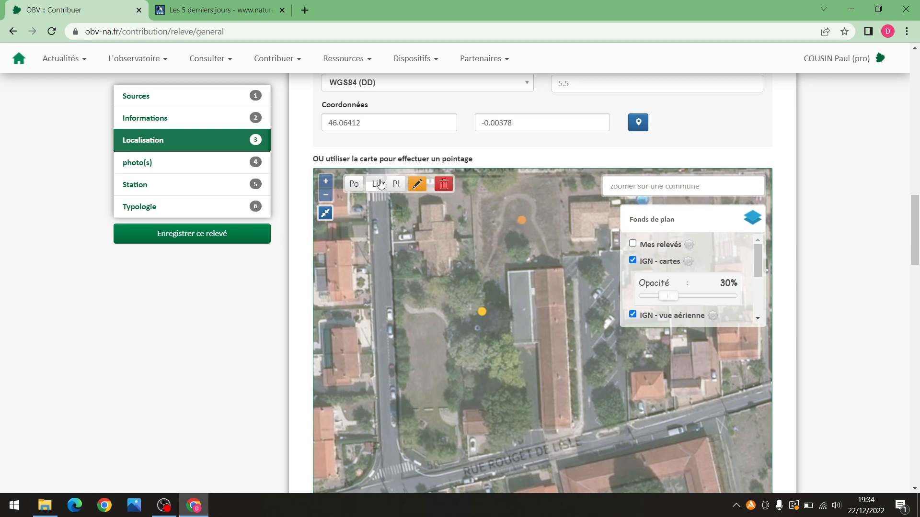
Outline the plot's four corners with Pl, closing it at 731 m², then scroll down the form
left_click(396, 184)
left_click(479, 186)
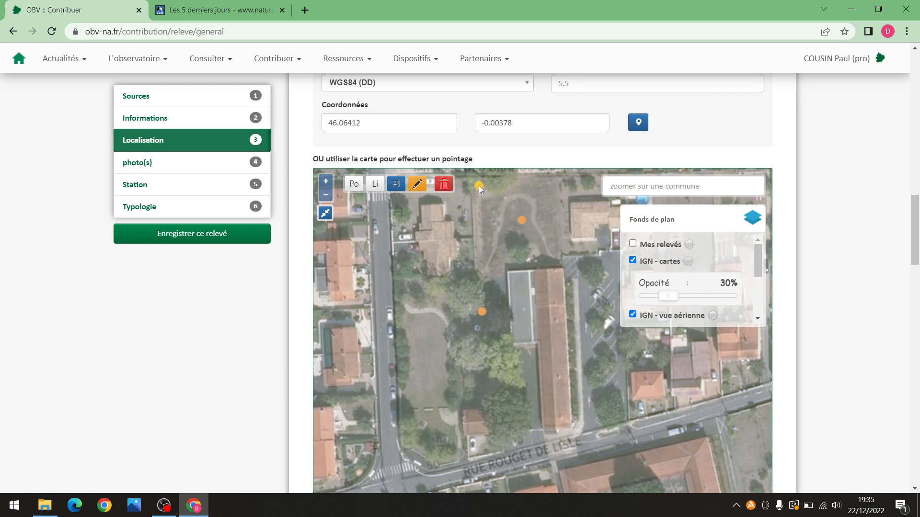
left_click(482, 266)
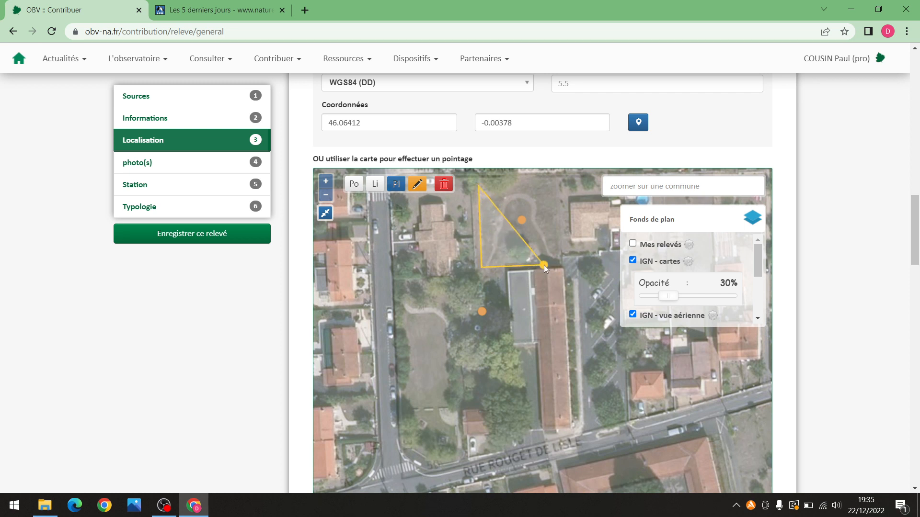
left_click(558, 264)
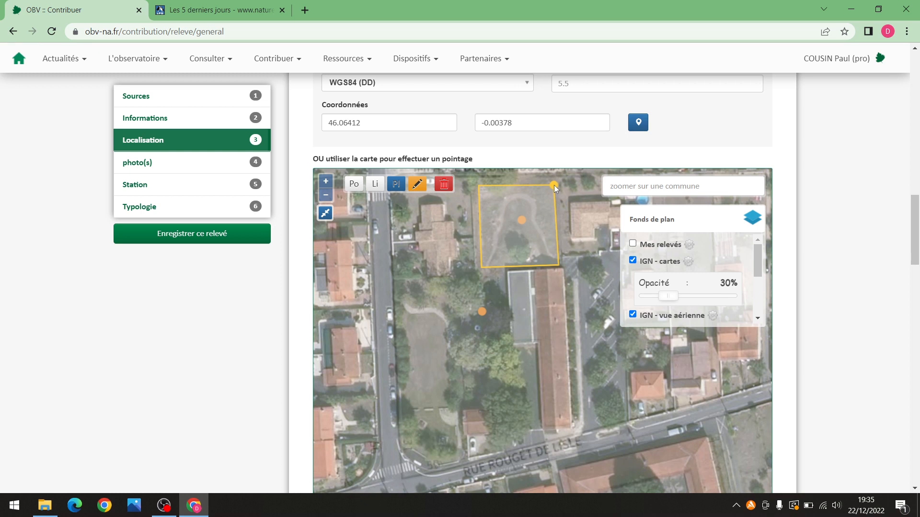
left_click(553, 185)
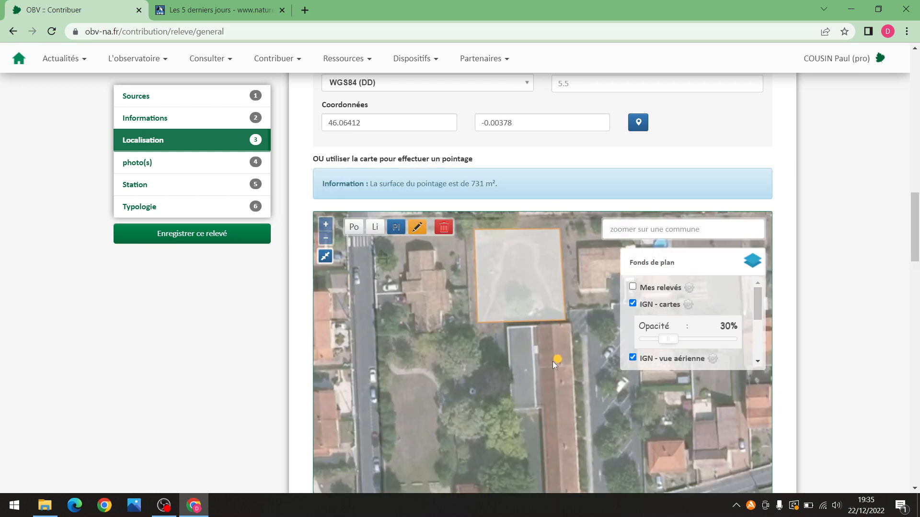
scroll(523, 330, "down", 1)
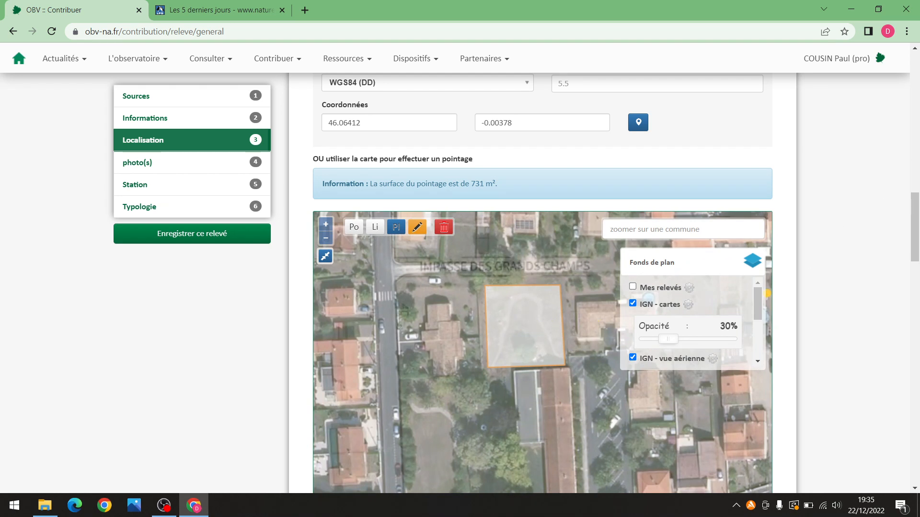
left_click_drag(916, 209, 912, 296)
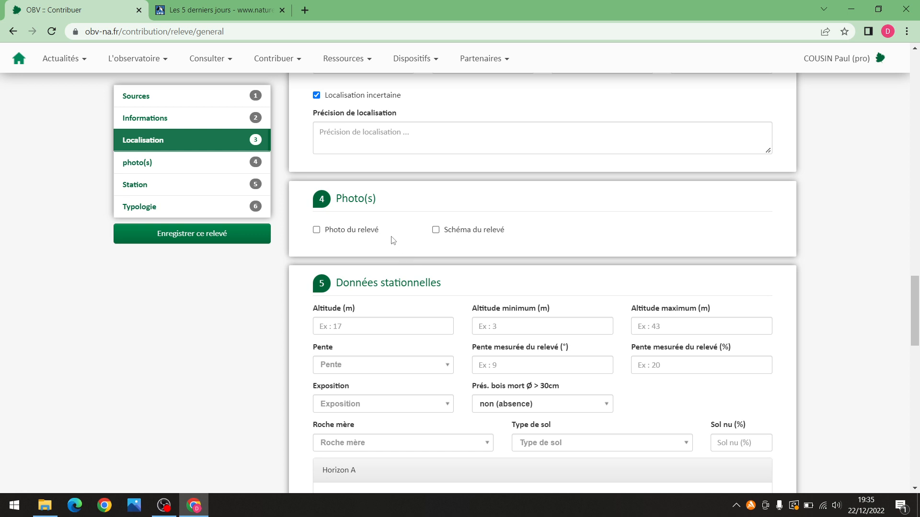
Tick 'Photo du relevé' and upload the 'mare' image through 'Ajouter une photo'
left_click(346, 234)
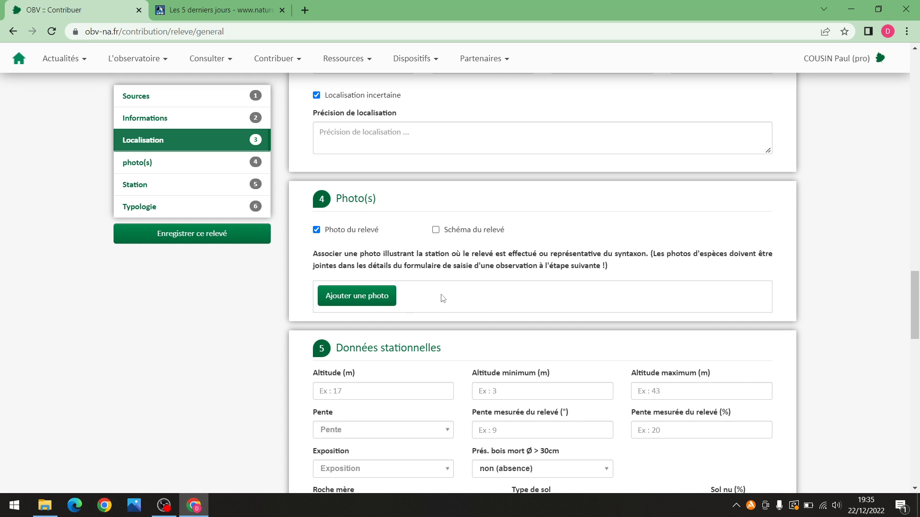
left_click(385, 298)
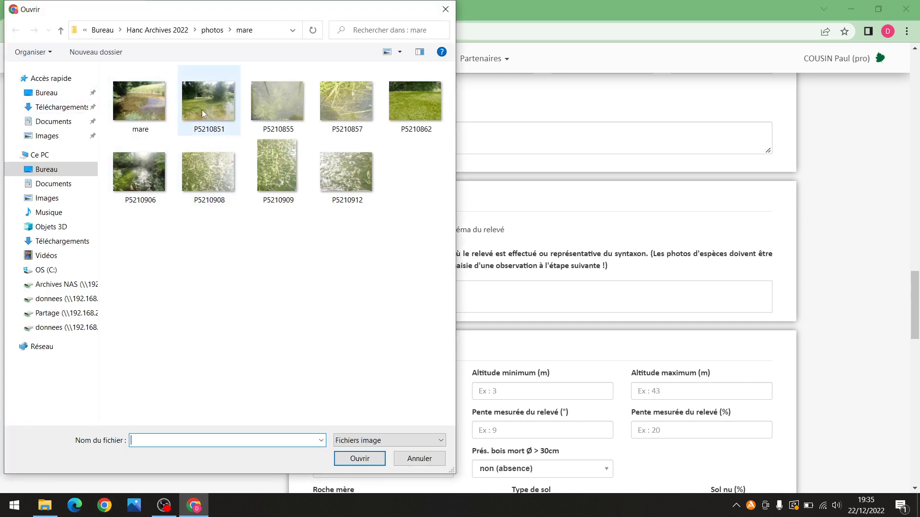
left_click(154, 111)
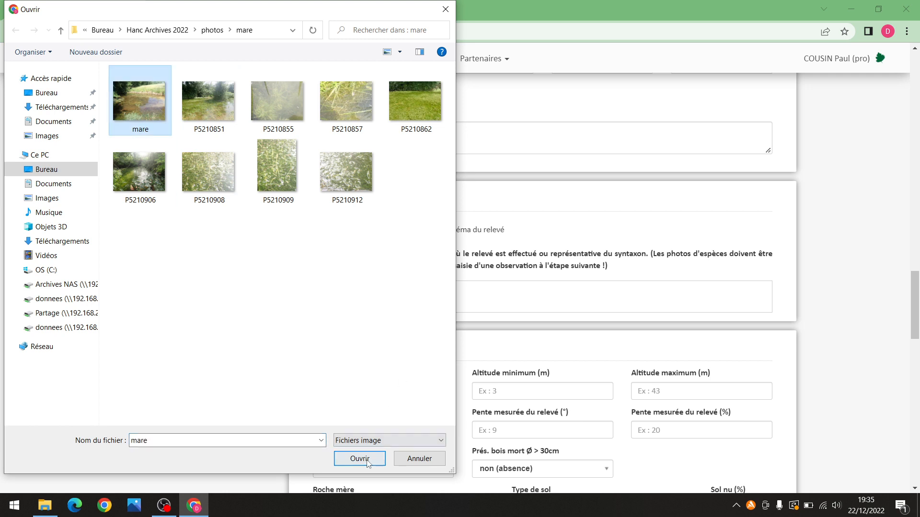
left_click(360, 459)
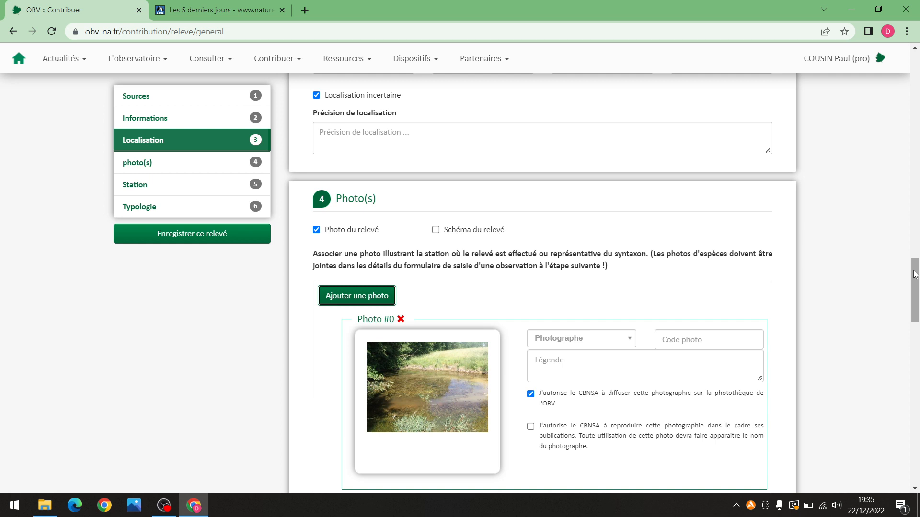
left_click_drag(915, 274, 914, 286)
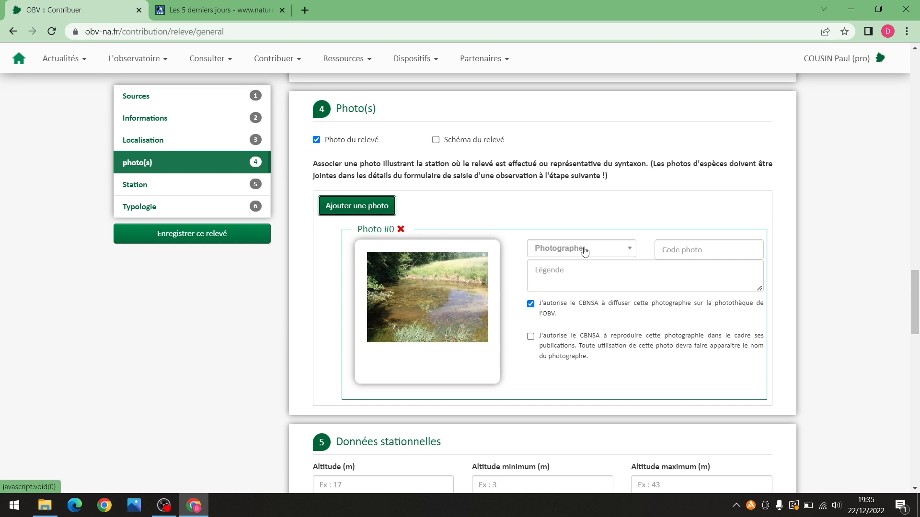
Set Photo #0's photographer by searching the user's name and picking their '(pro)' entry
left_click(585, 250)
type("co")
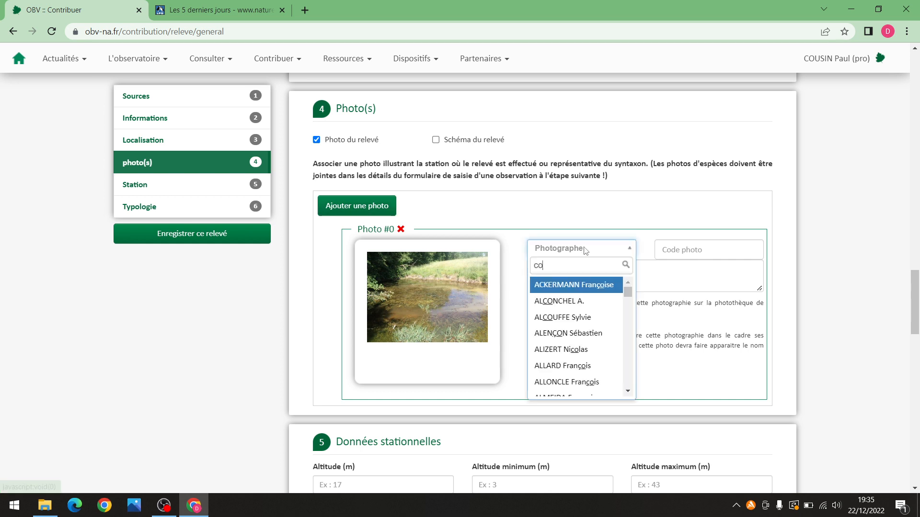
type("u")
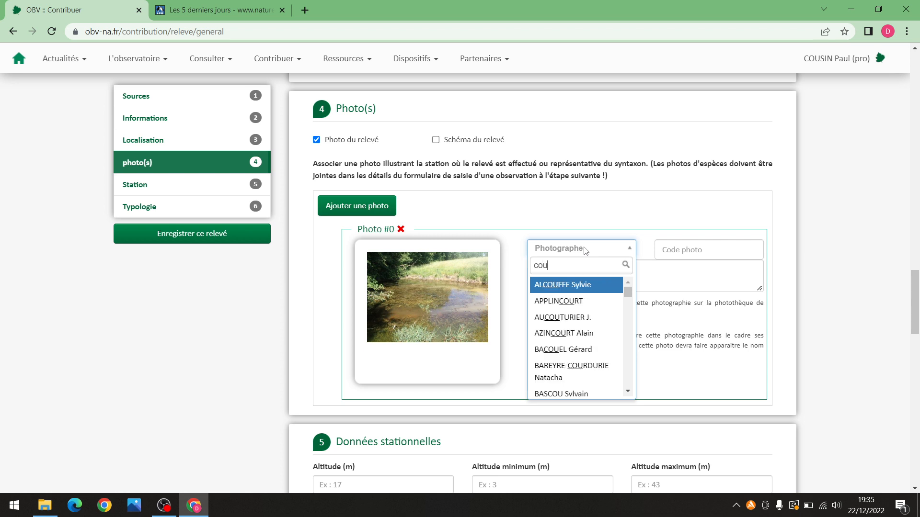
type("sin ")
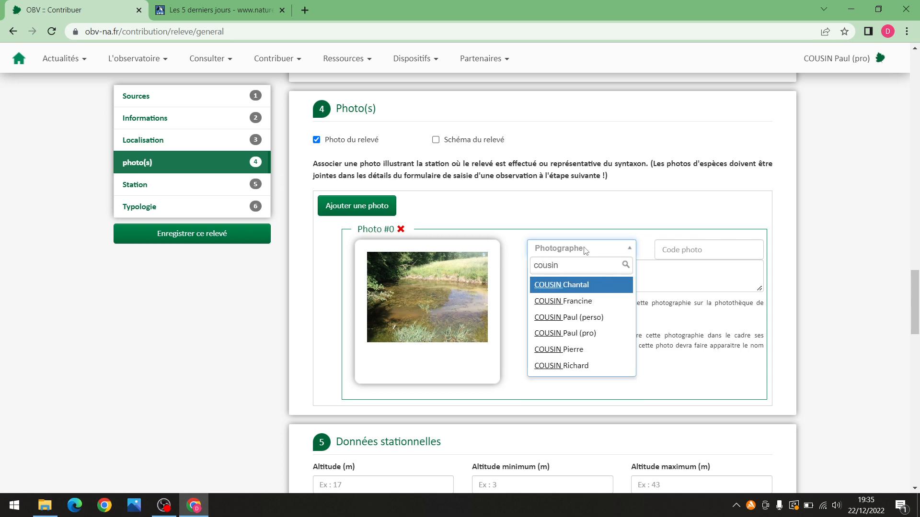
type("paul")
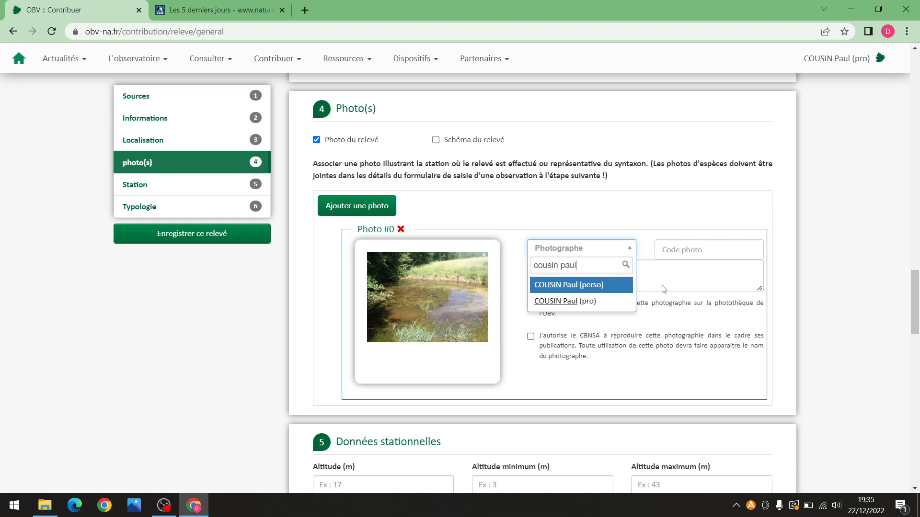
left_click(593, 301)
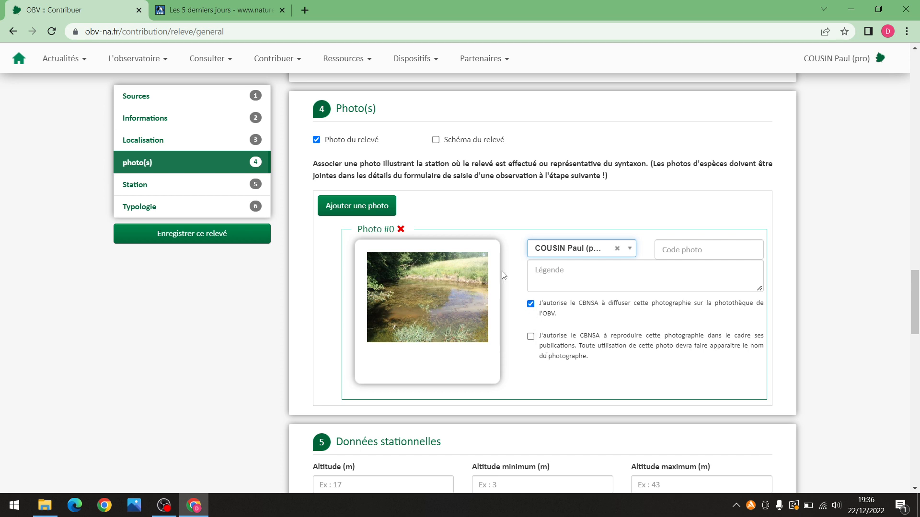
Delete Photo #0 and leave both 'Photo du relevé' and 'Schéma du relevé' unticked
left_click(401, 229)
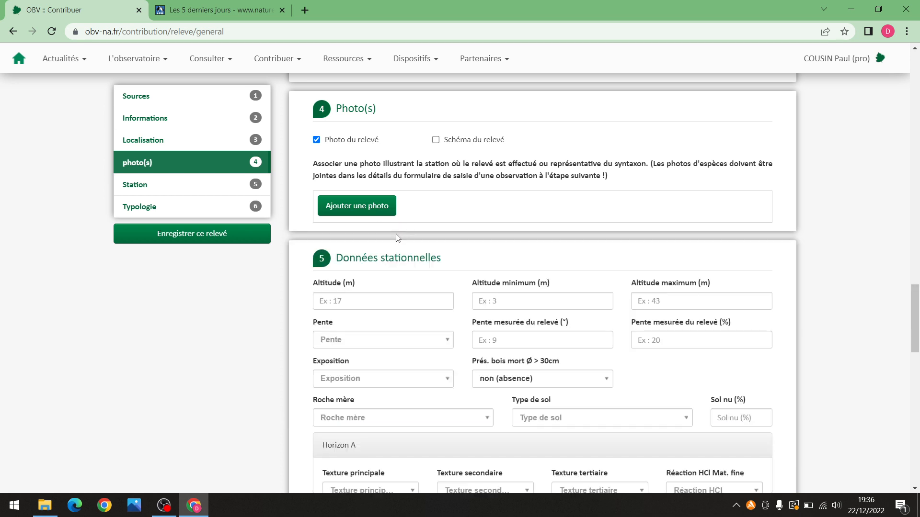
left_click(349, 140)
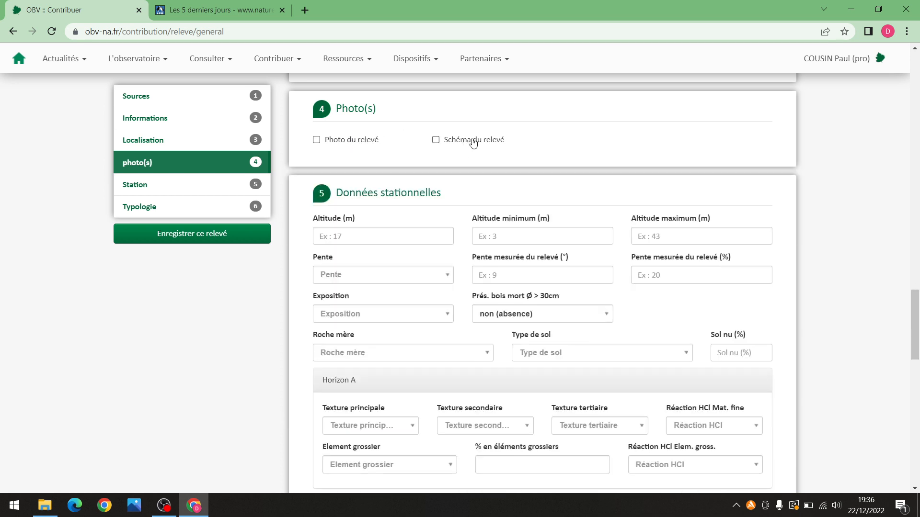
left_click(474, 141)
left_click(473, 141)
Scroll the form down to section 5, Données stationnelles
scroll(467, 233, "down", 3)
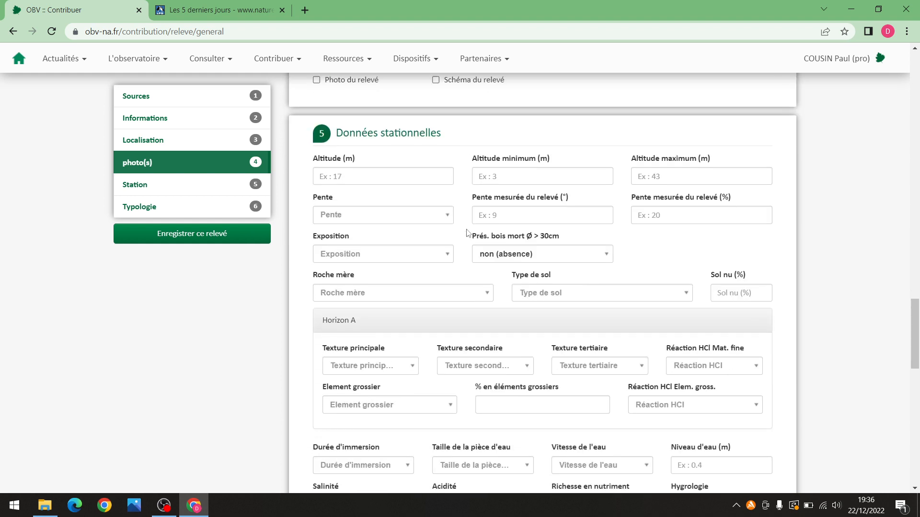
scroll(467, 230, "down", 1)
scroll(466, 229, "down", 2)
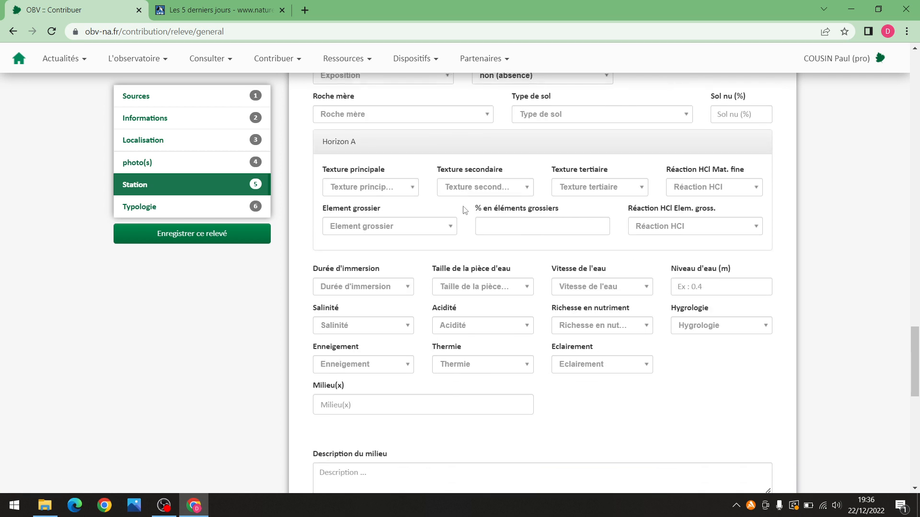
scroll(419, 262, "up", 4)
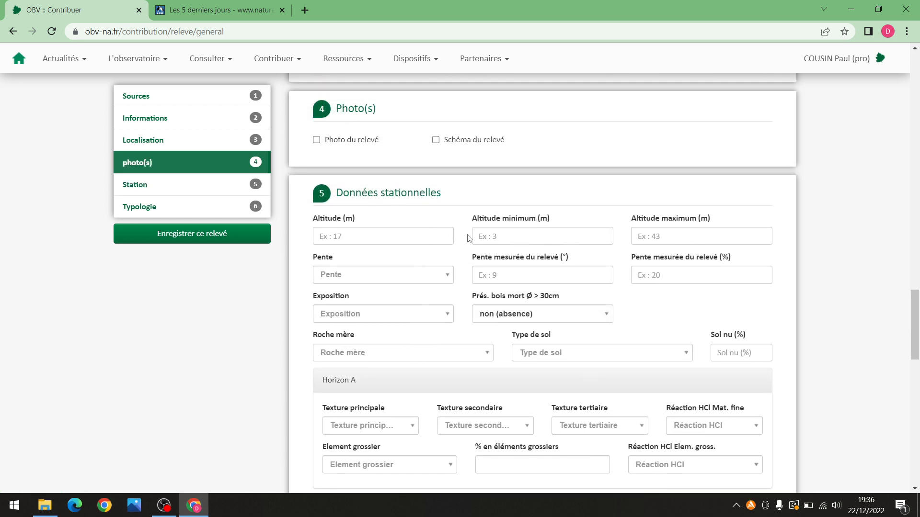
scroll(468, 238, "down", 1)
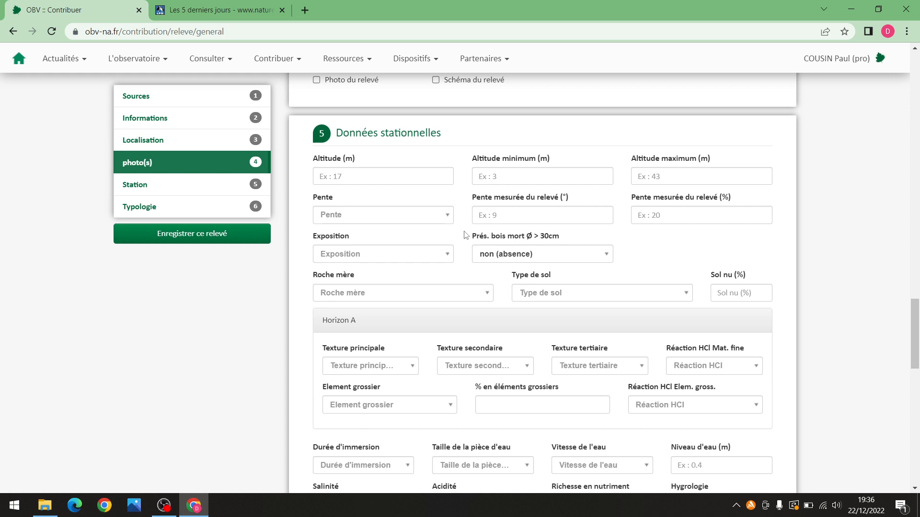
scroll(464, 234, "down", 1)
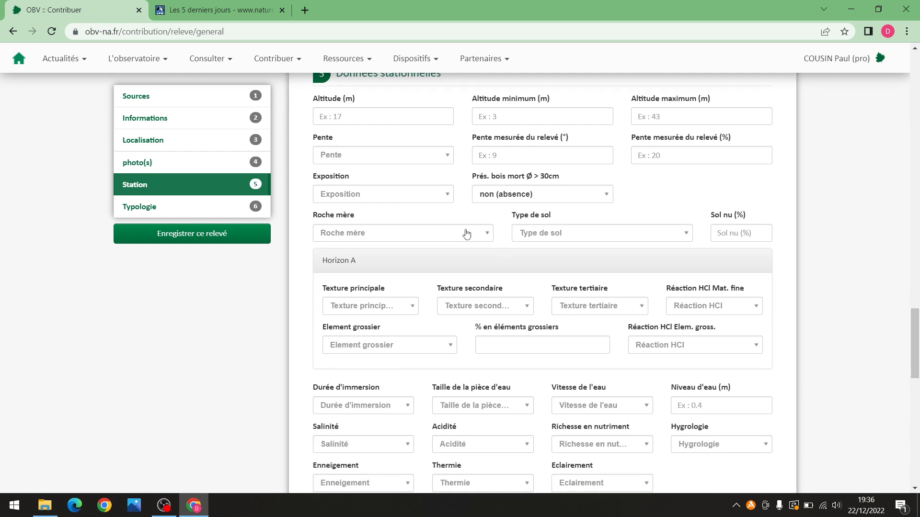
scroll(465, 216, "up", 1)
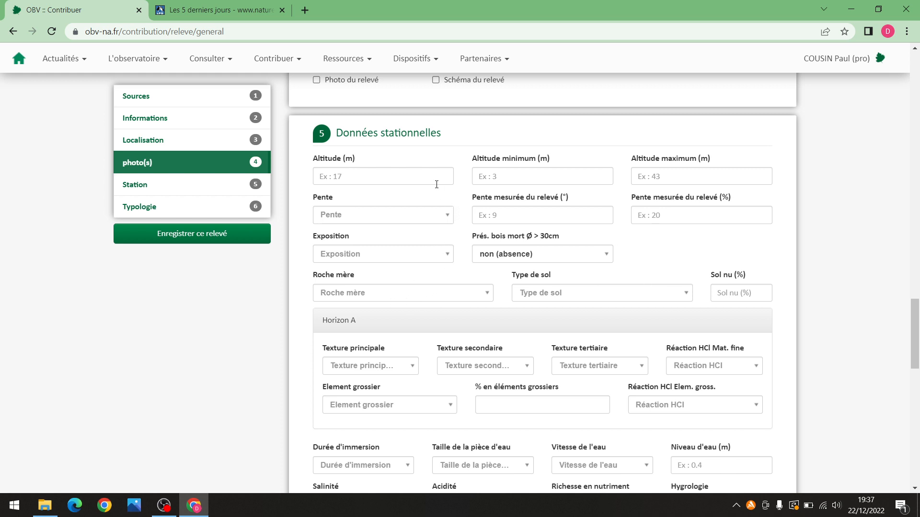
scroll(487, 320, "down", 1)
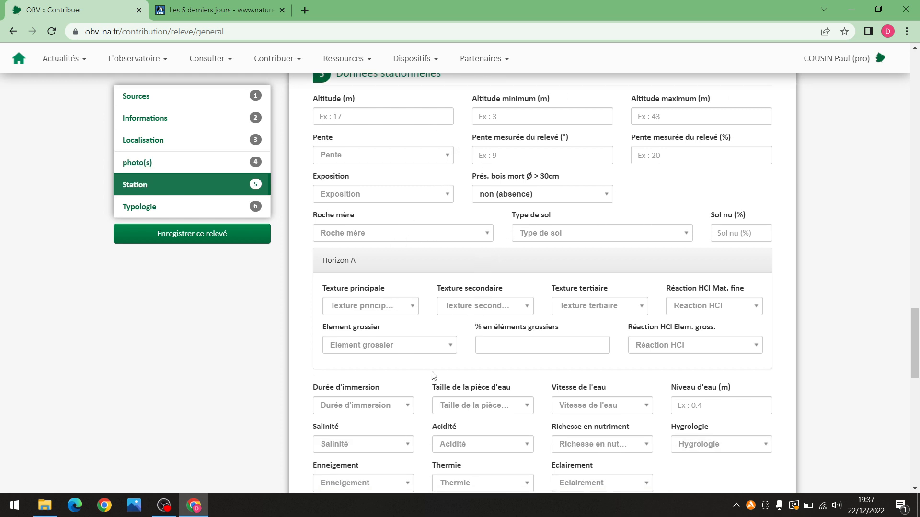
scroll(378, 218, "up", 1)
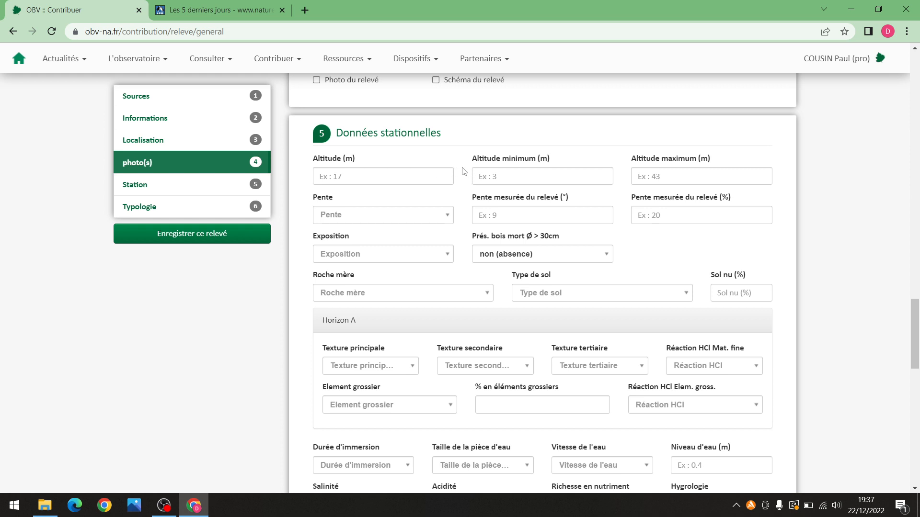
scroll(462, 171, "down", 1)
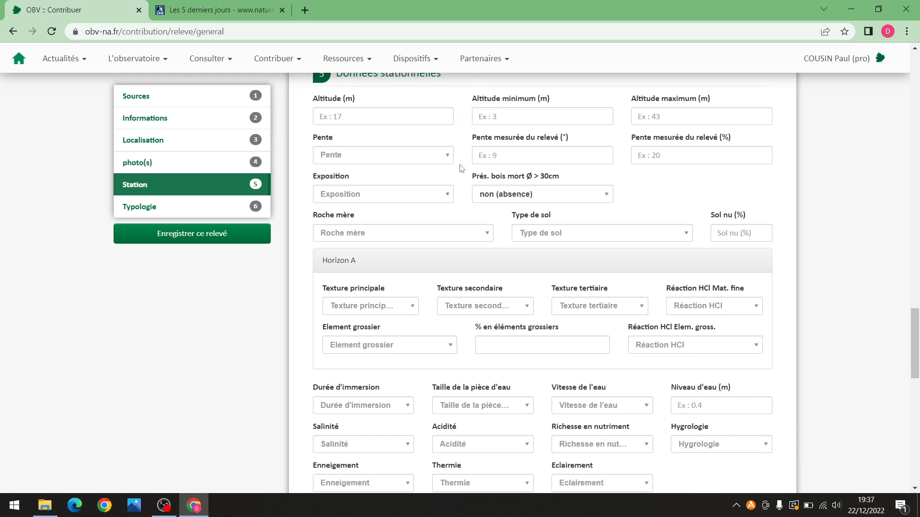
scroll(484, 271, "down", 2)
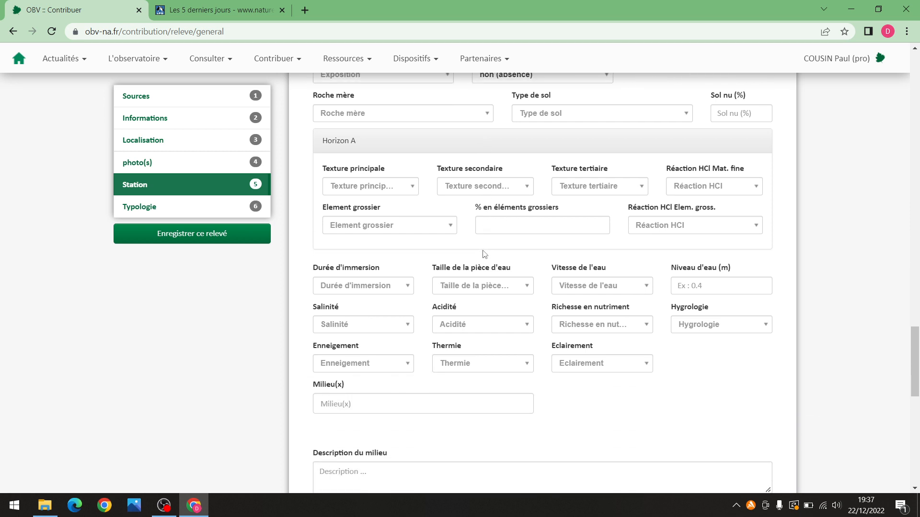
scroll(483, 253, "up", 2)
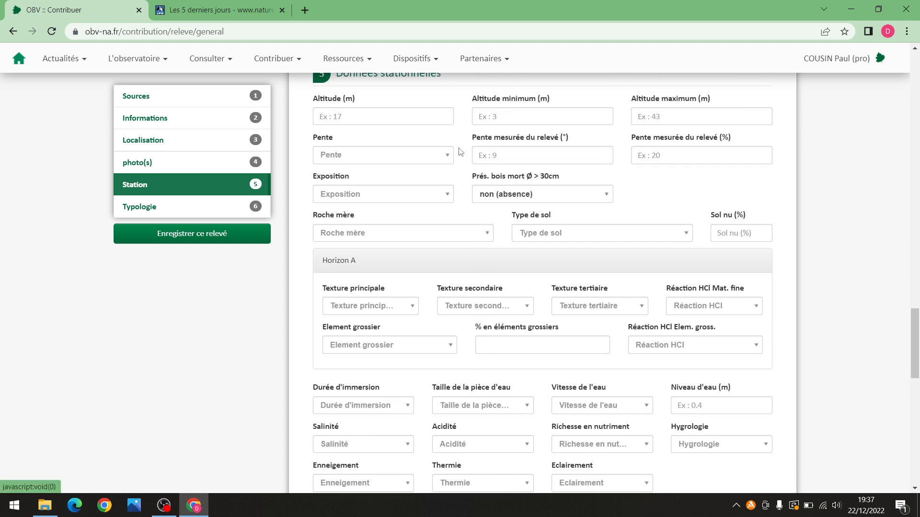
scroll(457, 165, "up", 1)
left_click(371, 215)
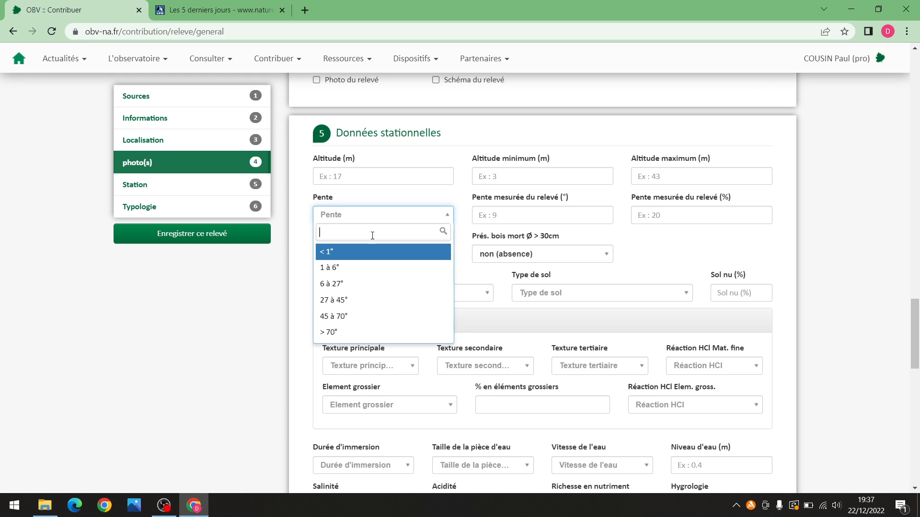
left_click(669, 247)
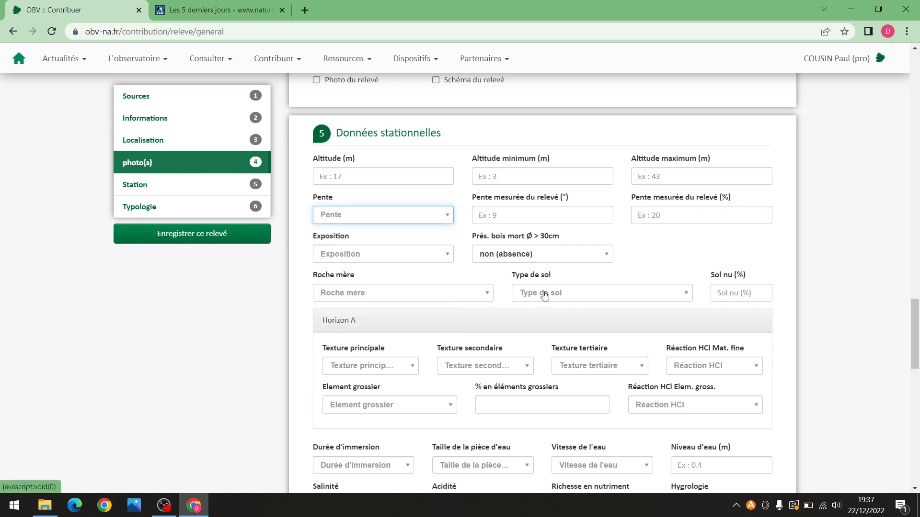
scroll(470, 312, "down", 1)
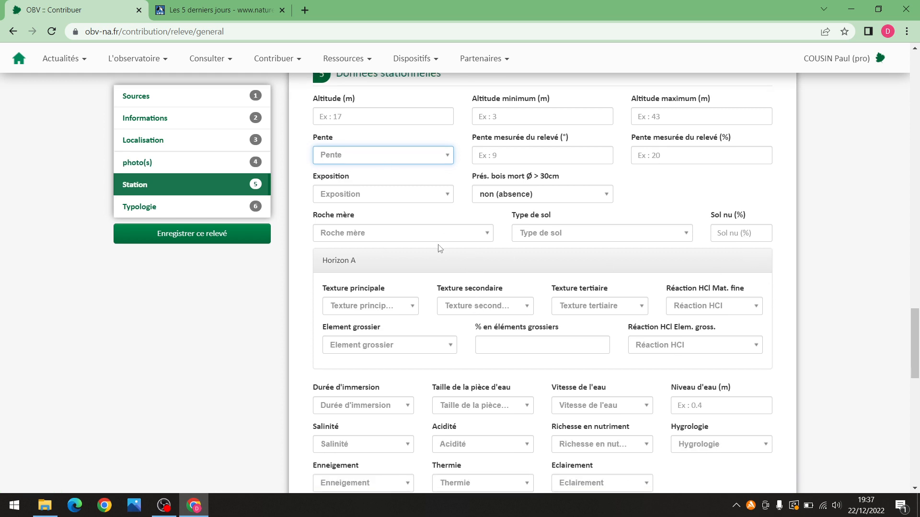
scroll(439, 250, "down", 2)
scroll(440, 250, "down", 1)
left_click(381, 345)
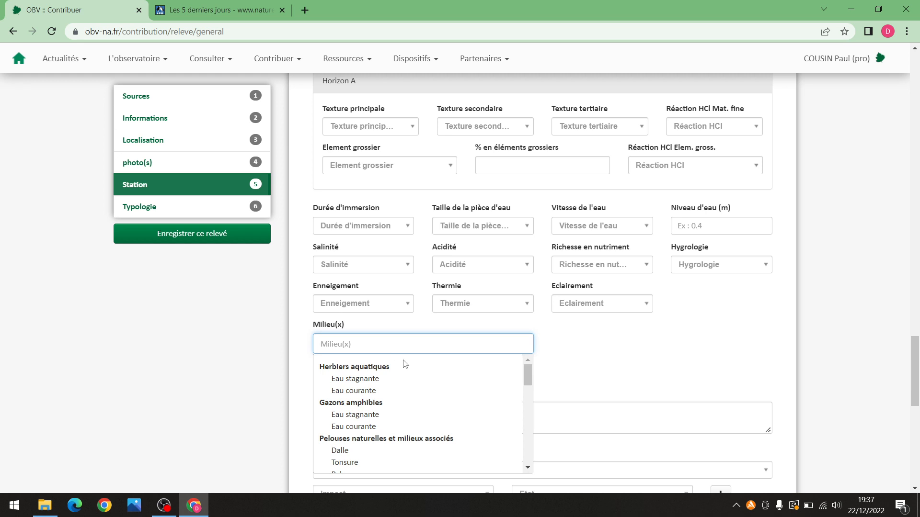
scroll(431, 384, "down", 1)
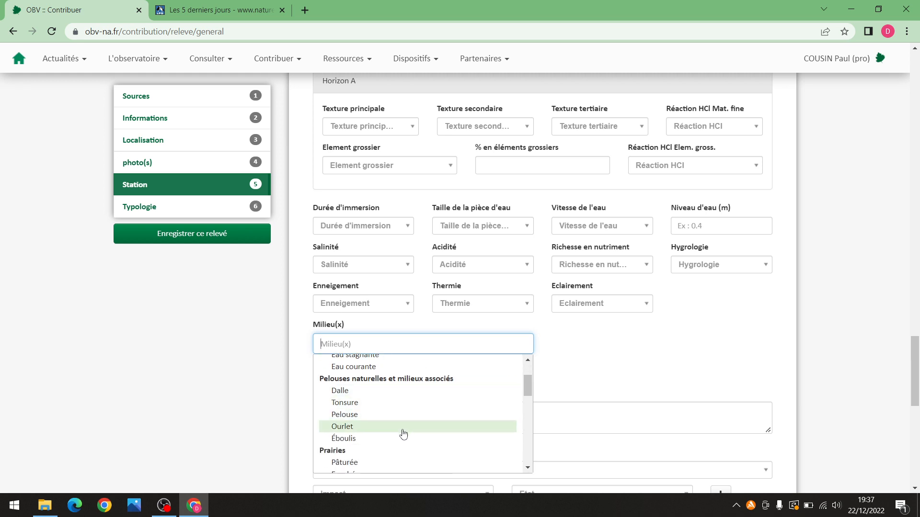
scroll(411, 434, "down", 1)
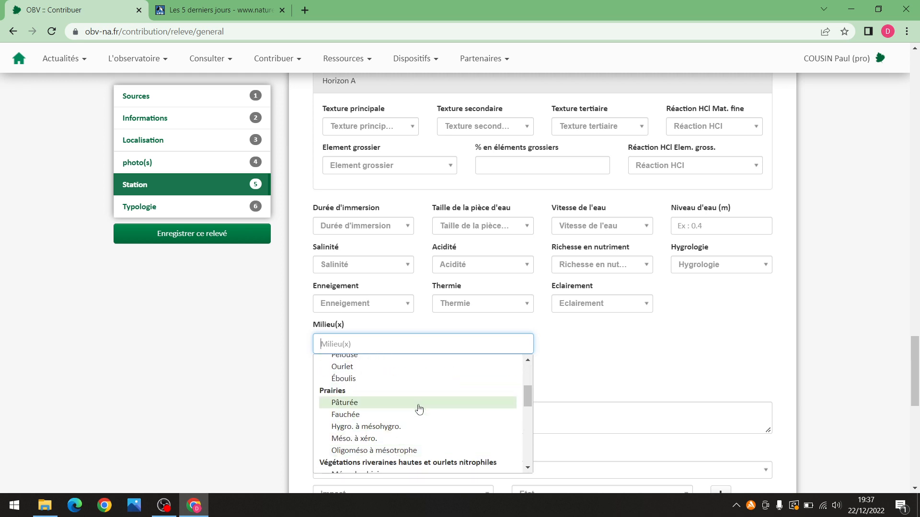
left_click(638, 359)
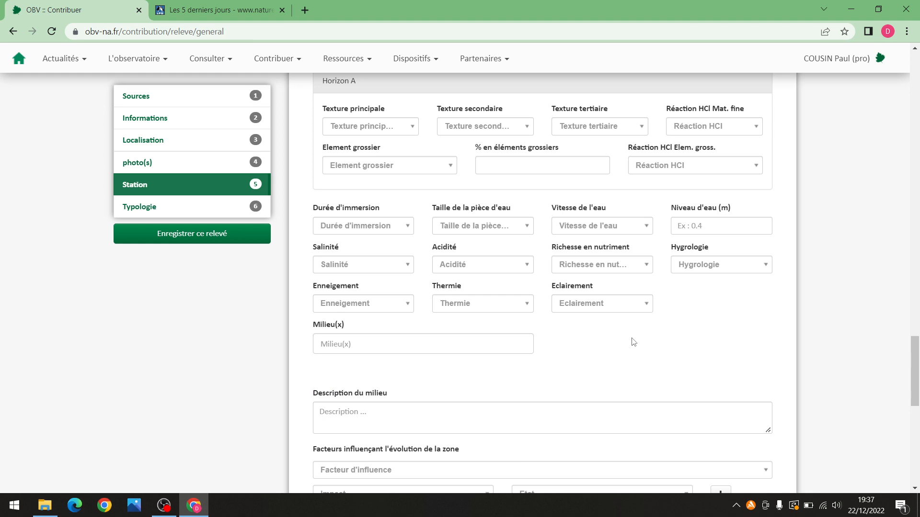
scroll(729, 348, "up", 17)
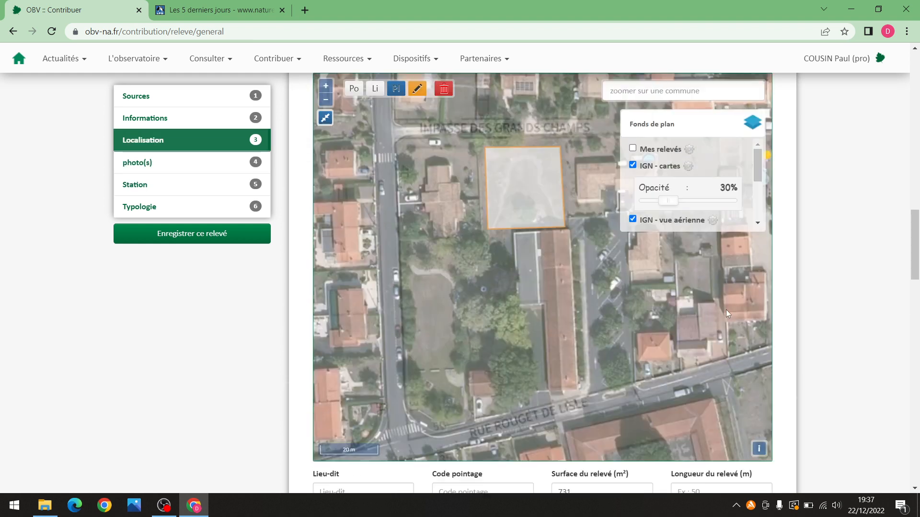
scroll(482, 306, "up", 1)
scroll(499, 301, "down", 2)
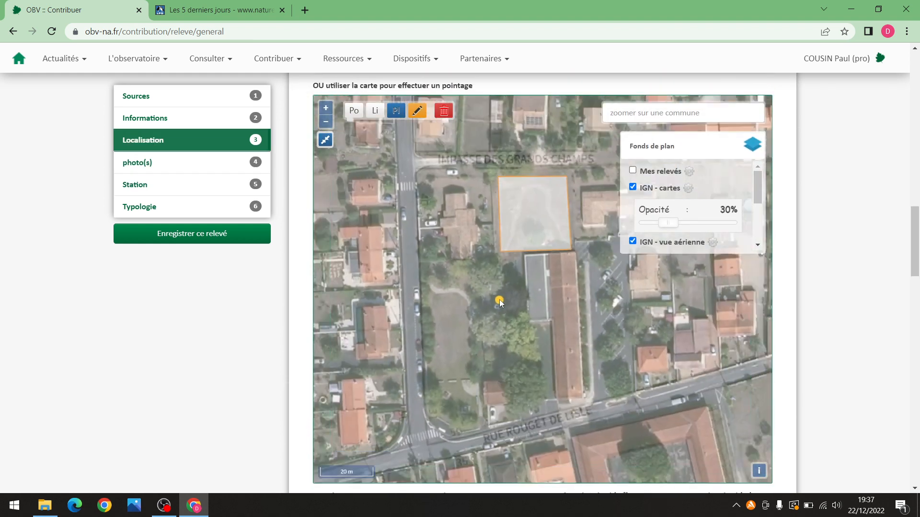
left_click_drag(914, 229, 905, 165)
scroll(357, 232, "up", 4)
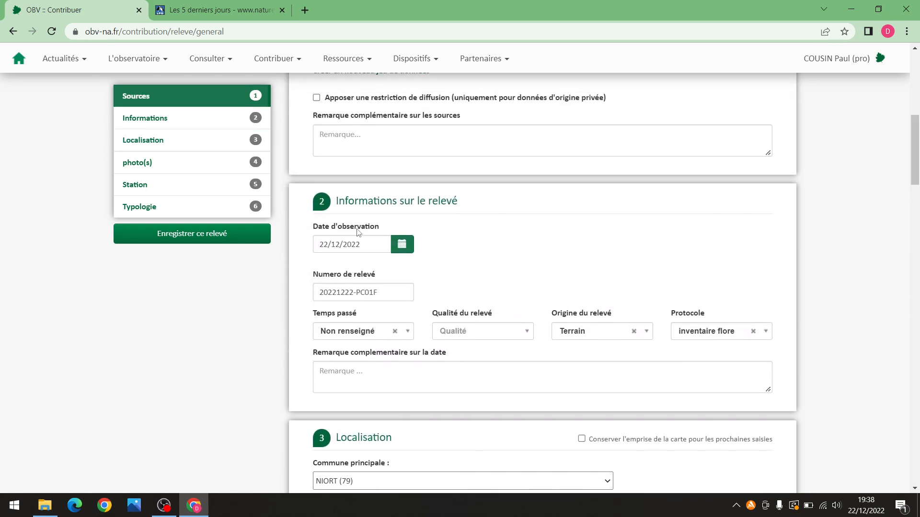
scroll(339, 312, "up", 1)
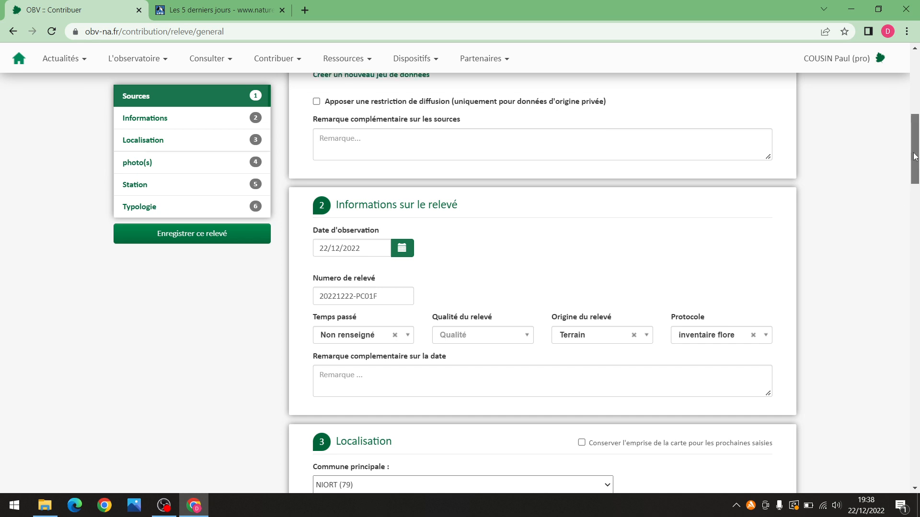
scroll(480, 335, "up", 5)
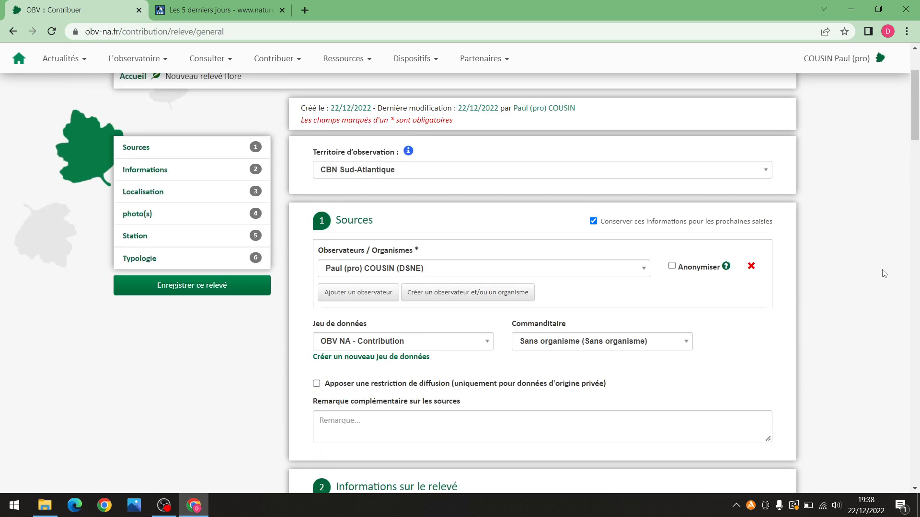
left_click_drag(915, 122, 897, 367)
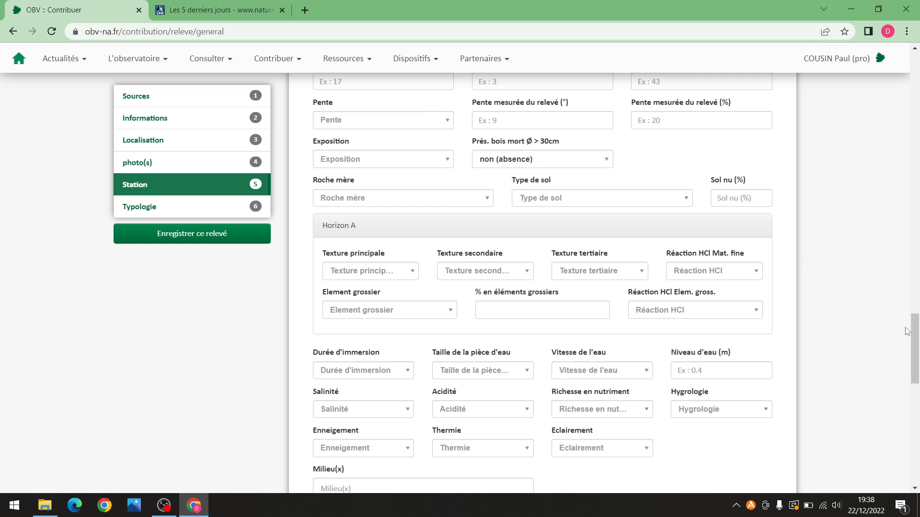
left_click_drag(911, 329, 905, 311)
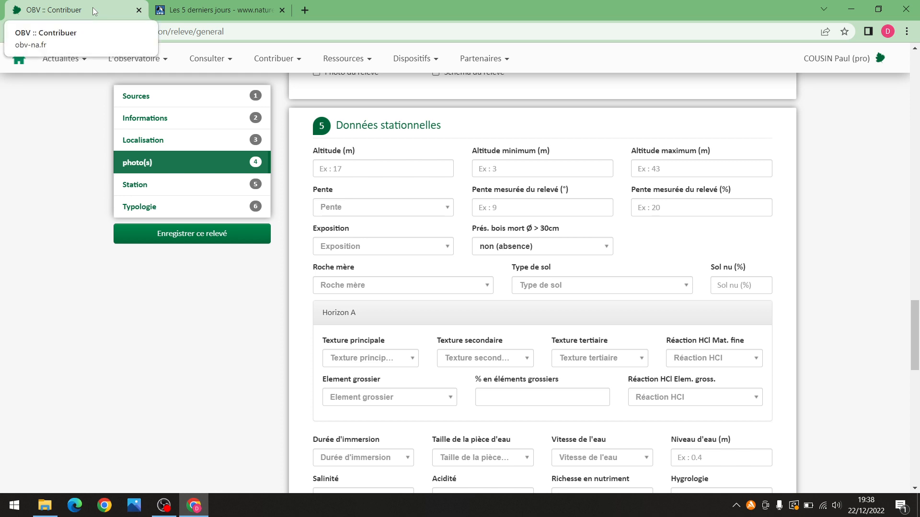
Duplicate the OBV tab and go to Ressources › 'Outils pratiques de terrain' down to the Bordereaux
right_click(93, 9)
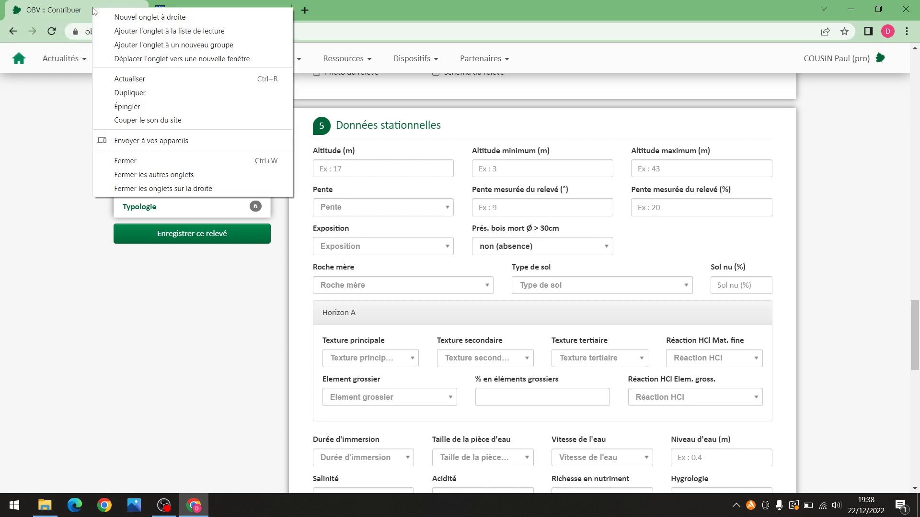
left_click(164, 95)
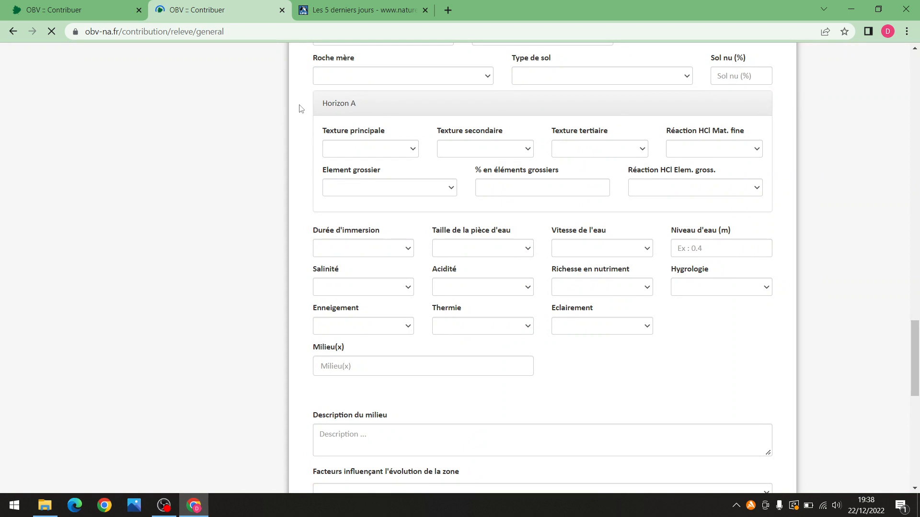
scroll(879, 143, "up", 15)
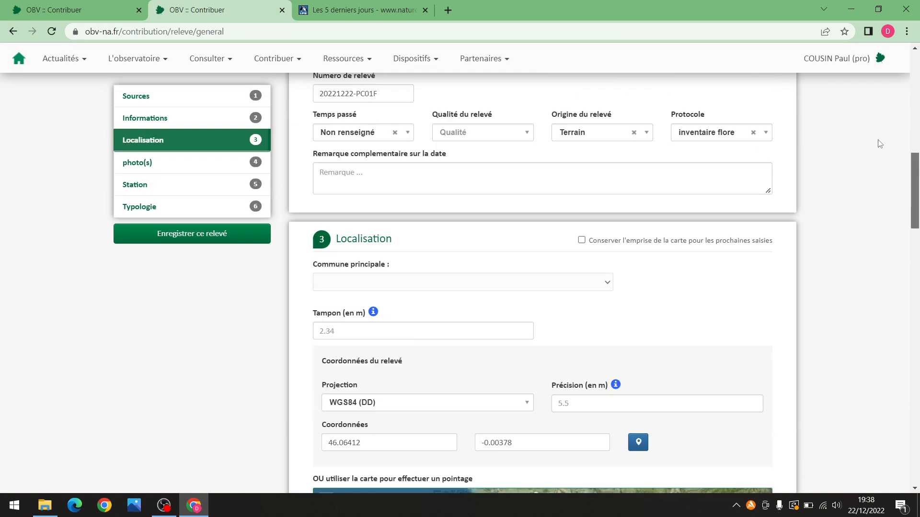
scroll(880, 144, "up", 10)
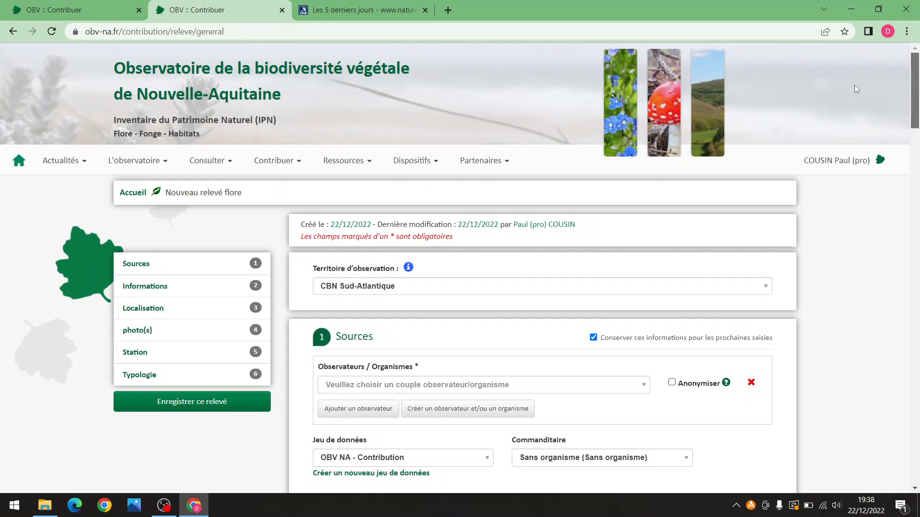
left_click(374, 165)
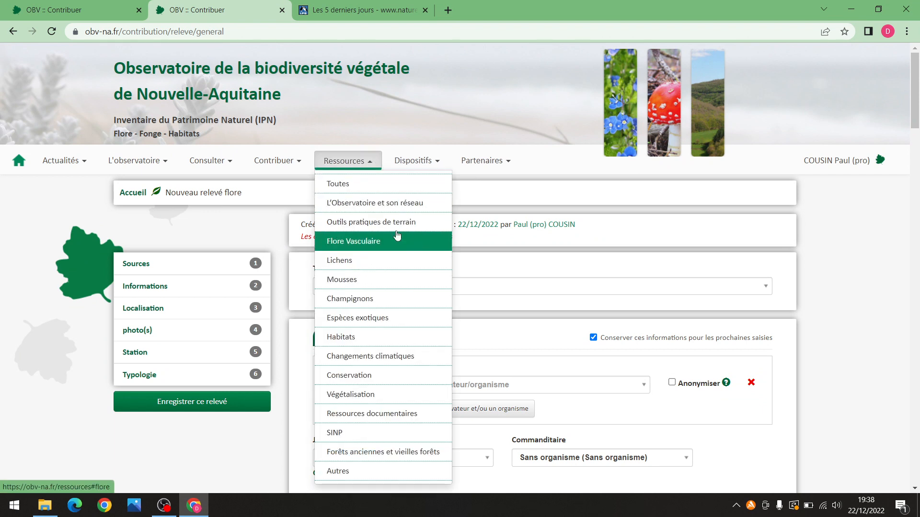
left_click(413, 225)
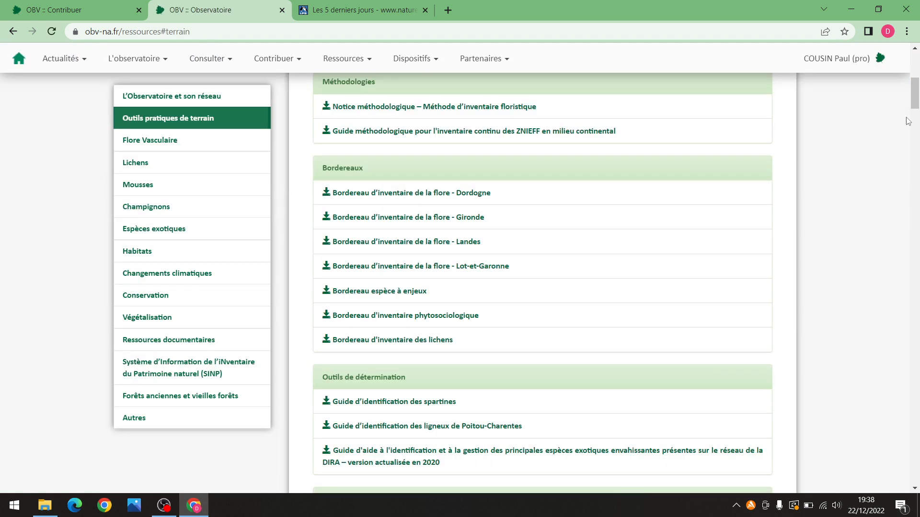
left_click_drag(913, 102, 914, 114)
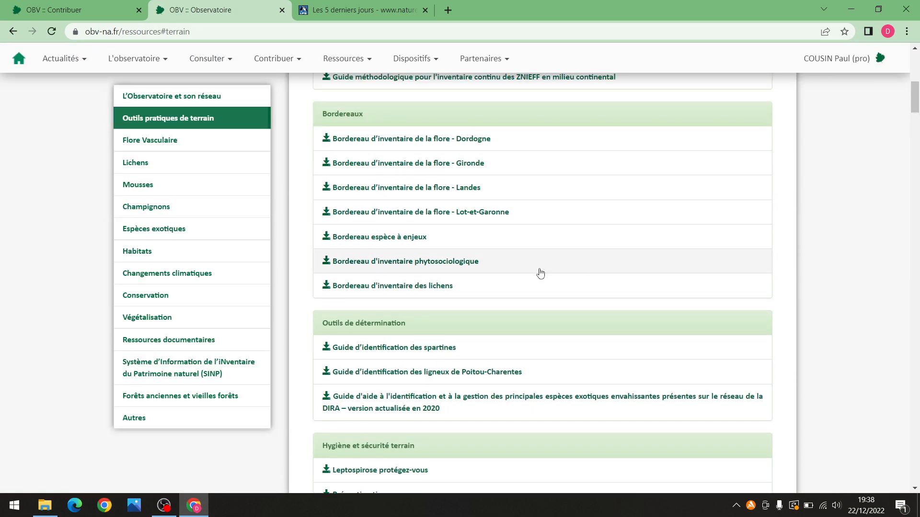
Open the 'Bordereau espèce à enjeux' (BEE_v3.2.pdf) in a new tab
left_click(390, 243)
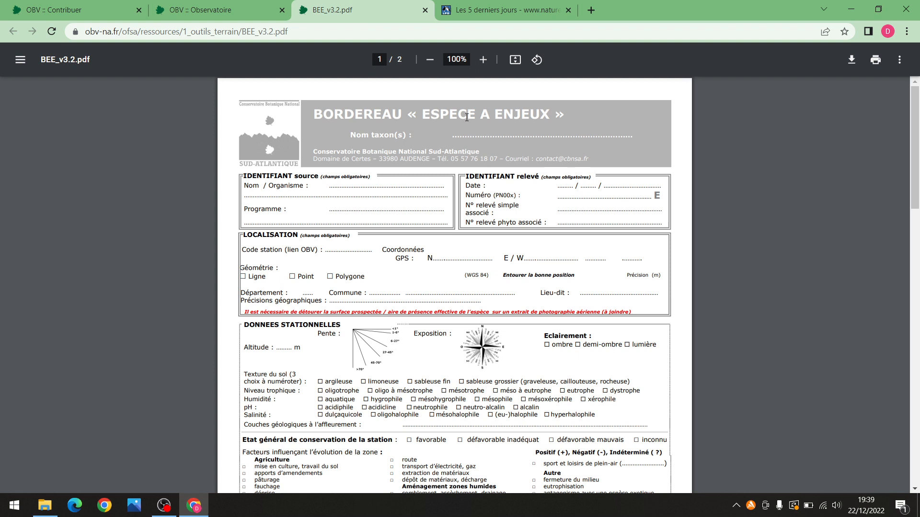
scroll(464, 171, "down", 1)
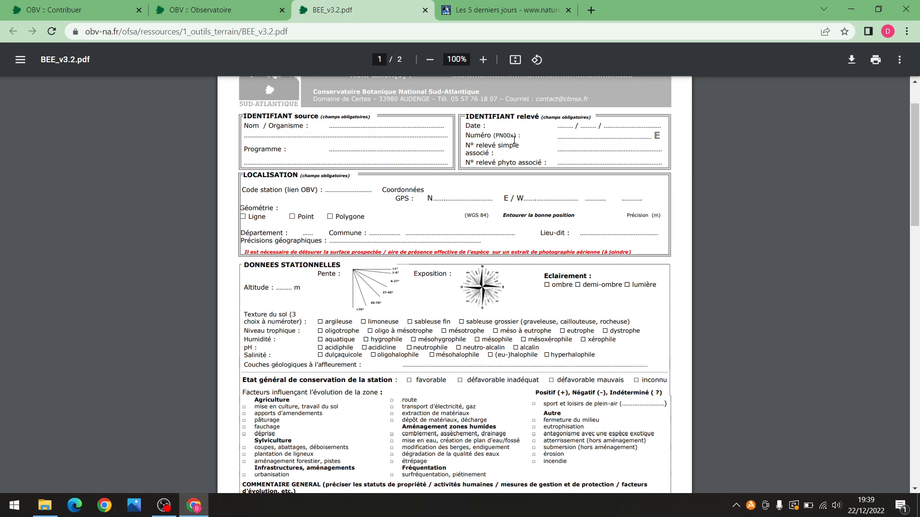
scroll(284, 214, "down", 3)
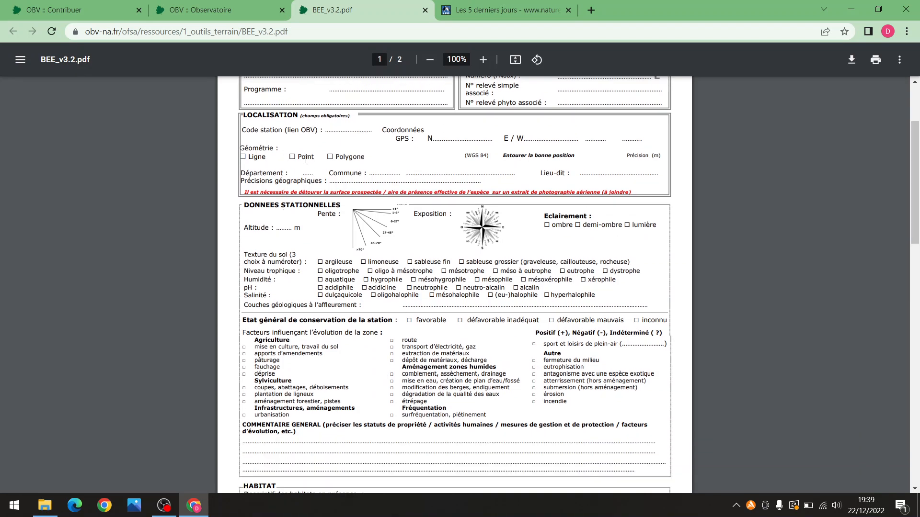
scroll(362, 181, "up", 3)
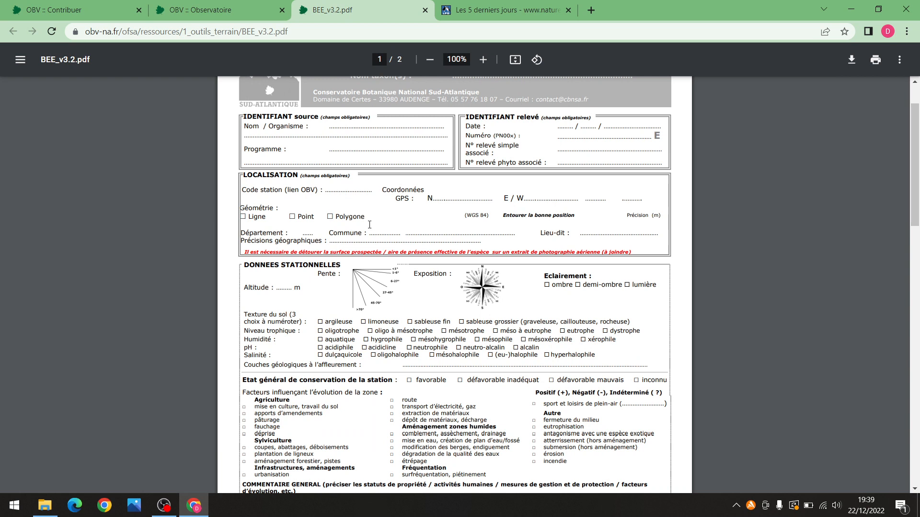
scroll(369, 224, "down", 2)
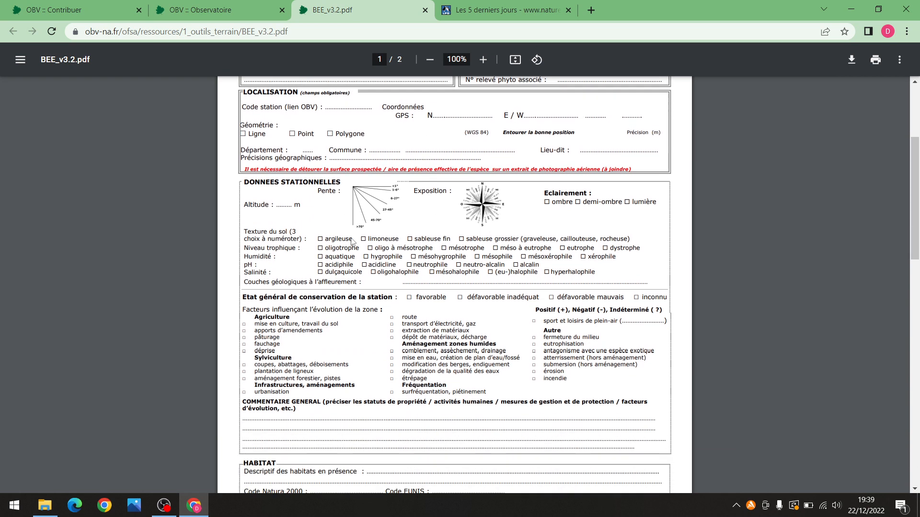
scroll(353, 242, "down", 1)
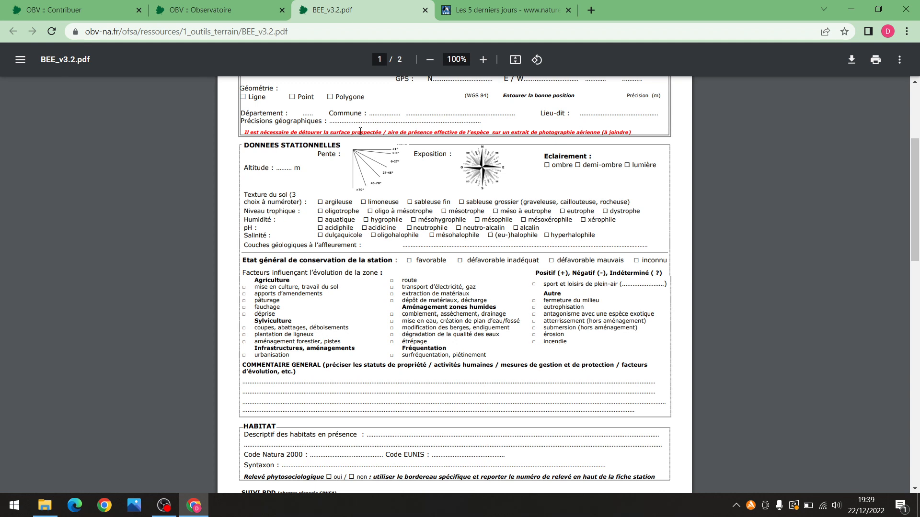
left_click(122, 8)
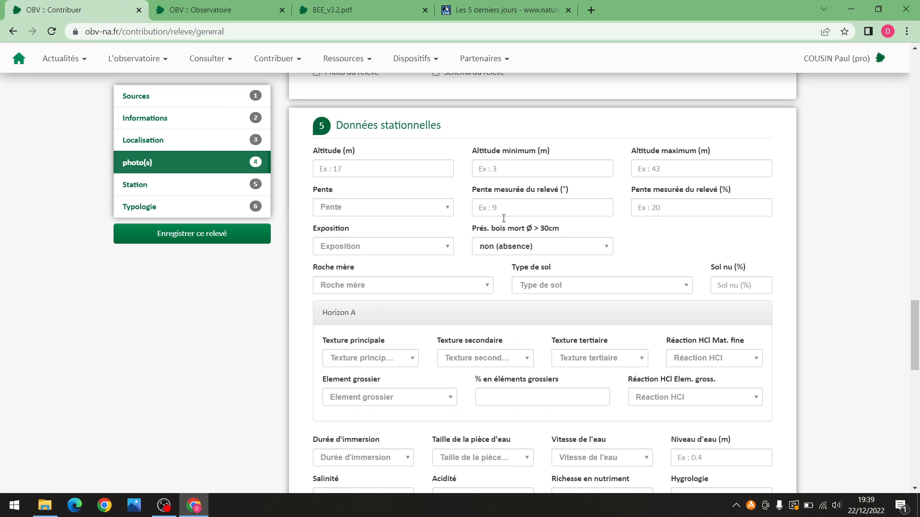
scroll(503, 219, "down", 2)
left_click(346, 2)
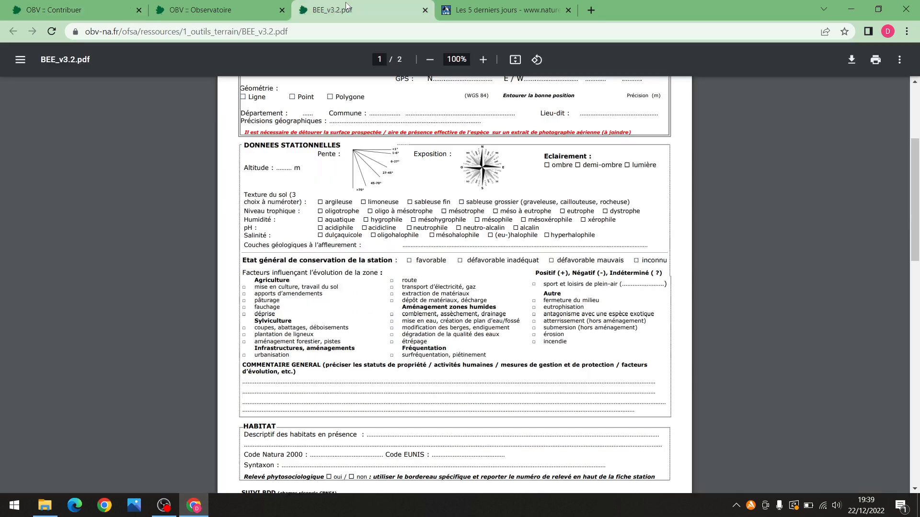
scroll(424, 257, "down", 4)
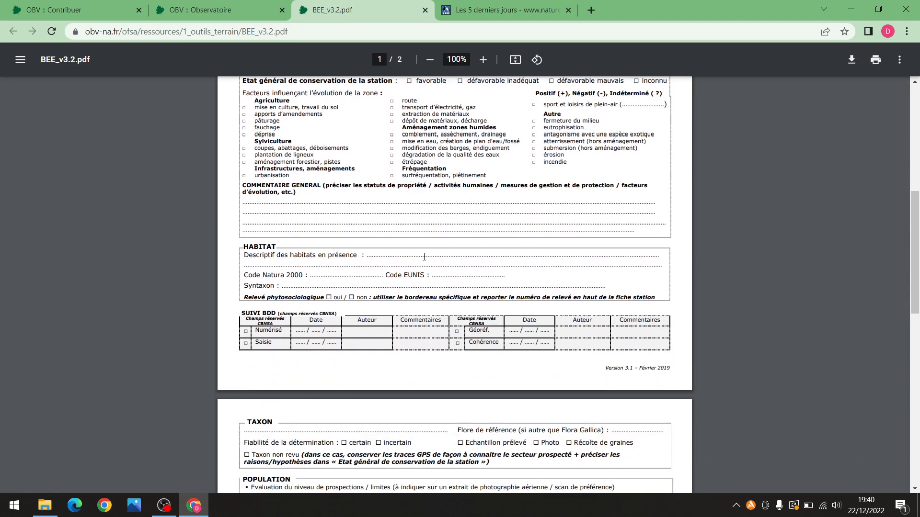
scroll(436, 201, "up", 2)
scroll(445, 159, "down", 4)
scroll(465, 267, "up", 6)
scroll(465, 267, "up", 5)
scroll(462, 272, "down", 15)
scroll(458, 277, "down", 3)
scroll(458, 279, "up", 1)
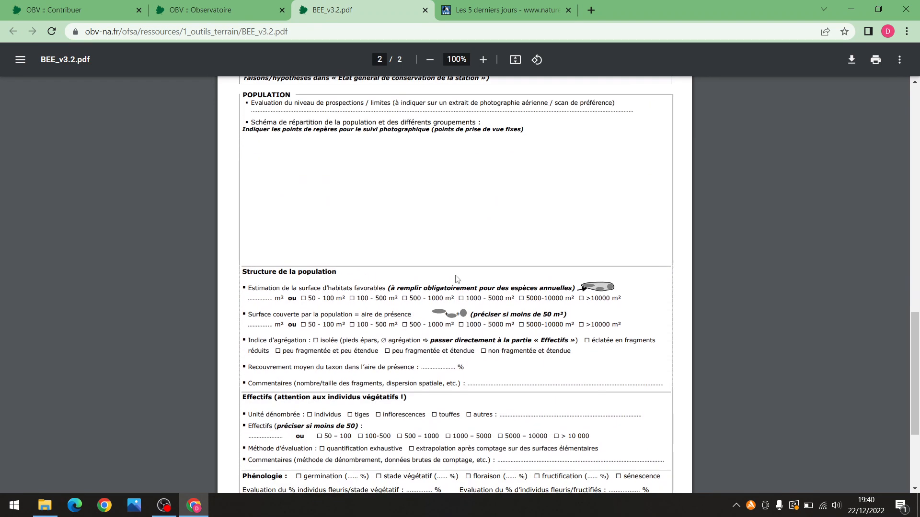
scroll(456, 279, "down", 2)
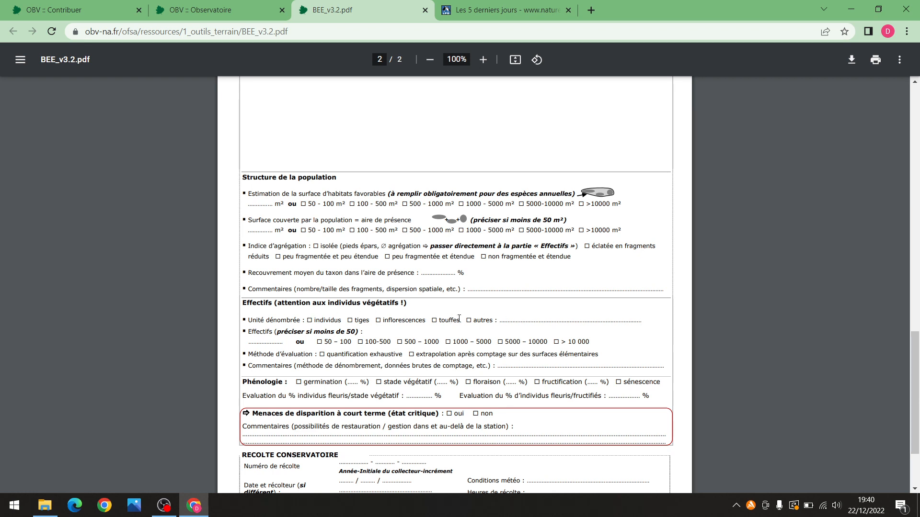
scroll(499, 346, "down", 1)
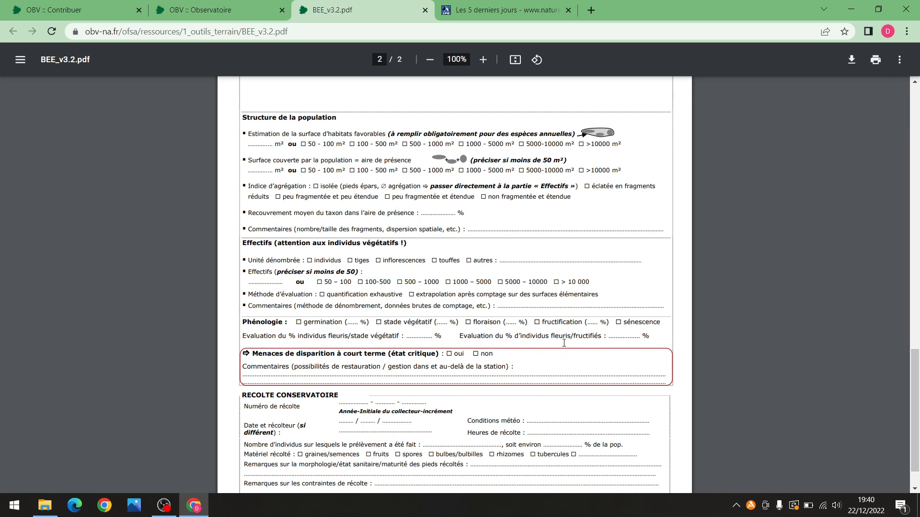
scroll(332, 159, "up", 1)
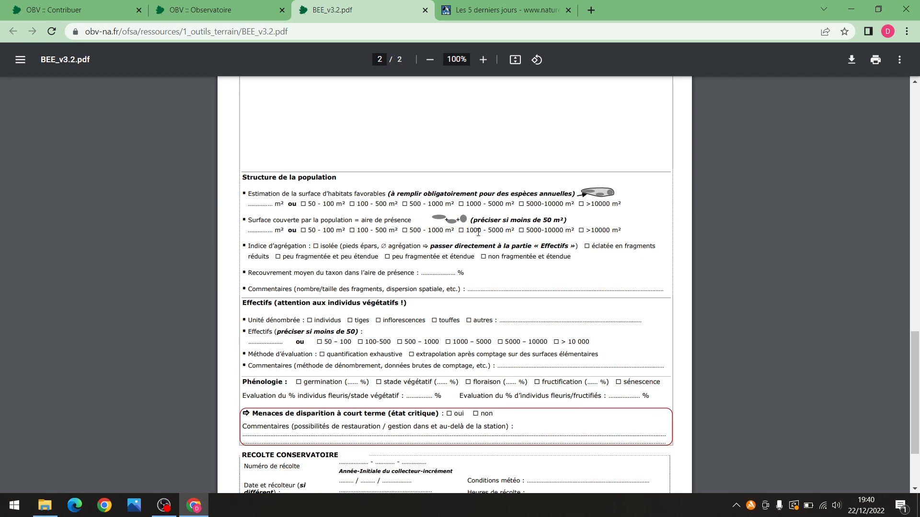
left_click(63, 6)
Return to the 'OBV :: Contribuer' tab and check the Milieu(x) list in Station without choosing
left_click(335, 10)
scroll(433, 251, "up", 5)
left_click(52, 9)
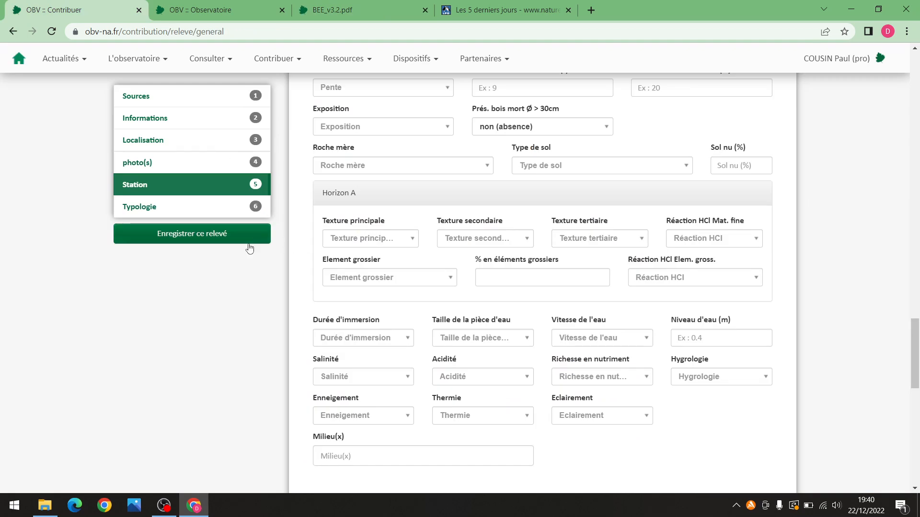
scroll(855, 248, "down", 4)
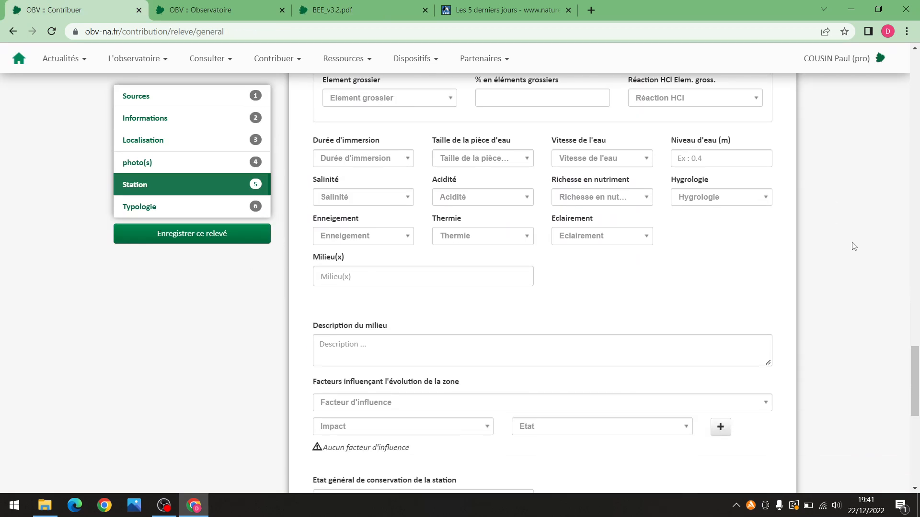
scroll(853, 246, "down", 2)
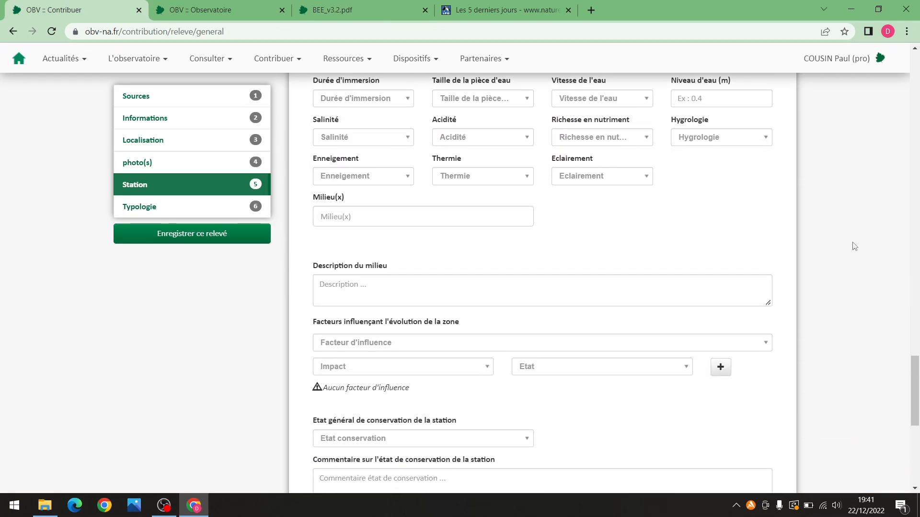
scroll(835, 228, "up", 5)
scroll(840, 222, "down", 1)
scroll(840, 223, "down", 4)
left_click(450, 219)
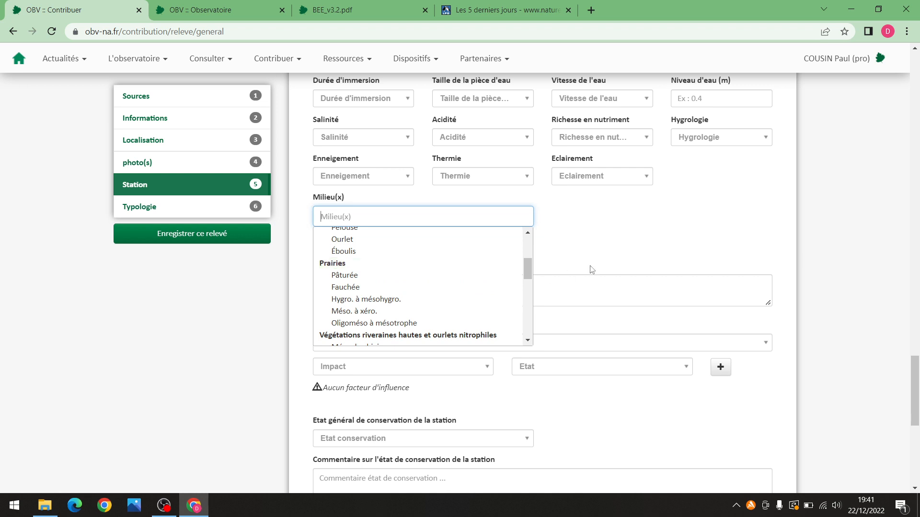
scroll(421, 268, "up", 2)
left_click(644, 240)
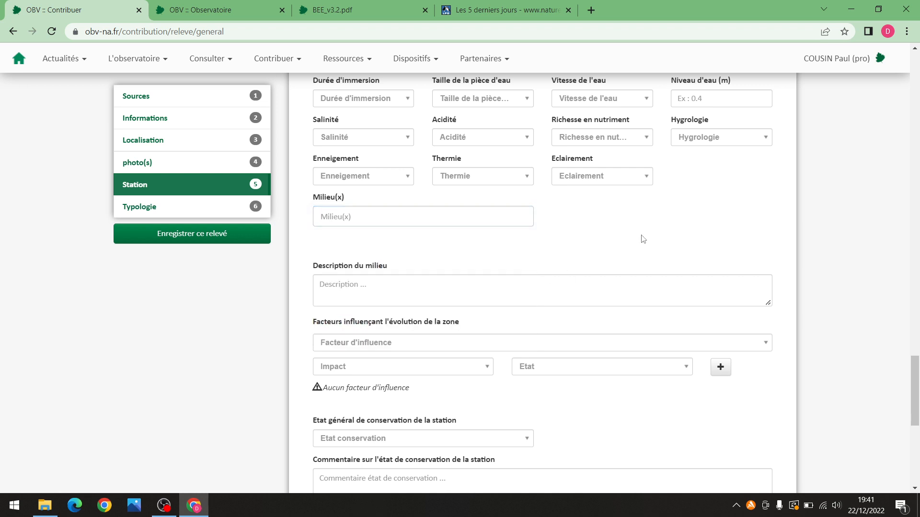
left_click_drag(916, 371, 916, 385)
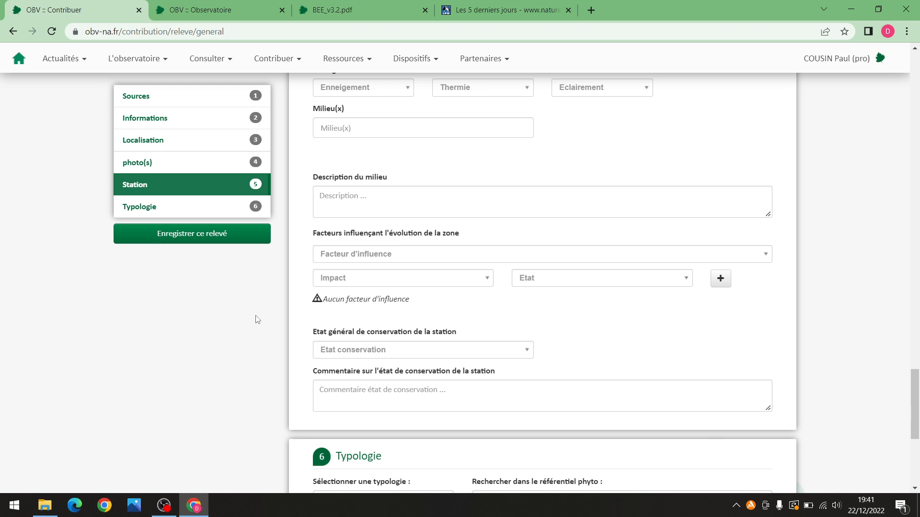
Set the overall conservation state to Défavorable inadéquat and enter its comment field
left_click(384, 352)
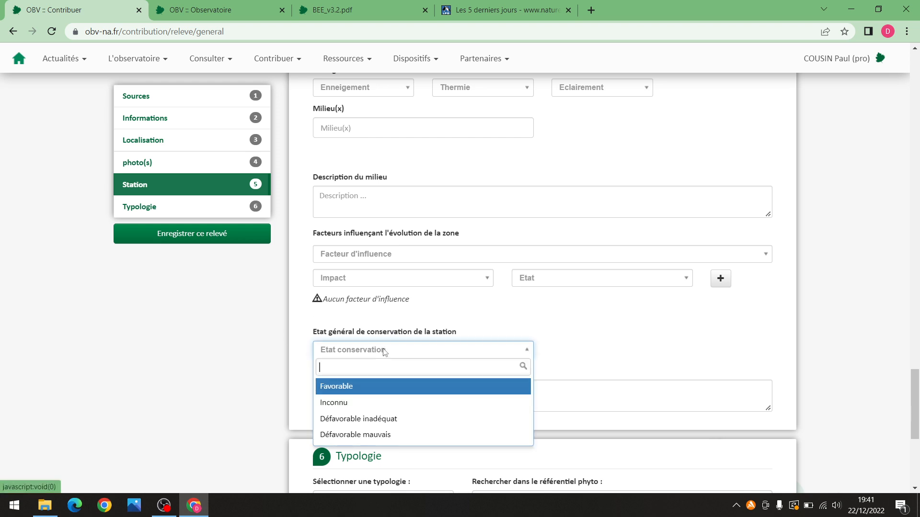
left_click(442, 420)
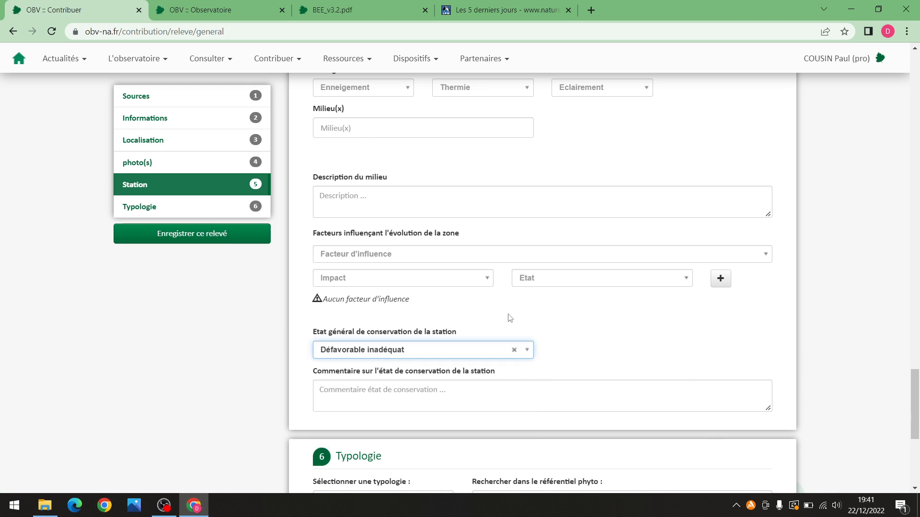
left_click(384, 390)
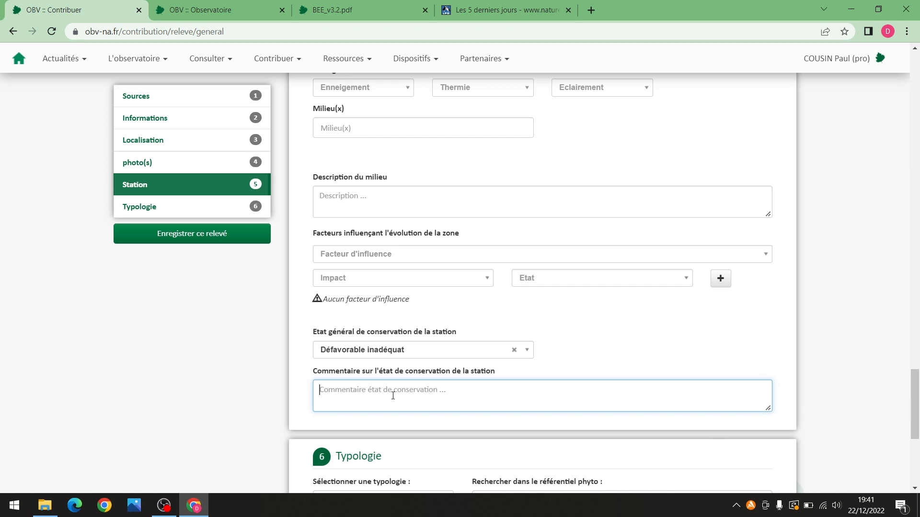
Add a Fertilisation factor (Négatif, Indéterminé), then clear the conservation state and delete the factor
left_click(400, 259)
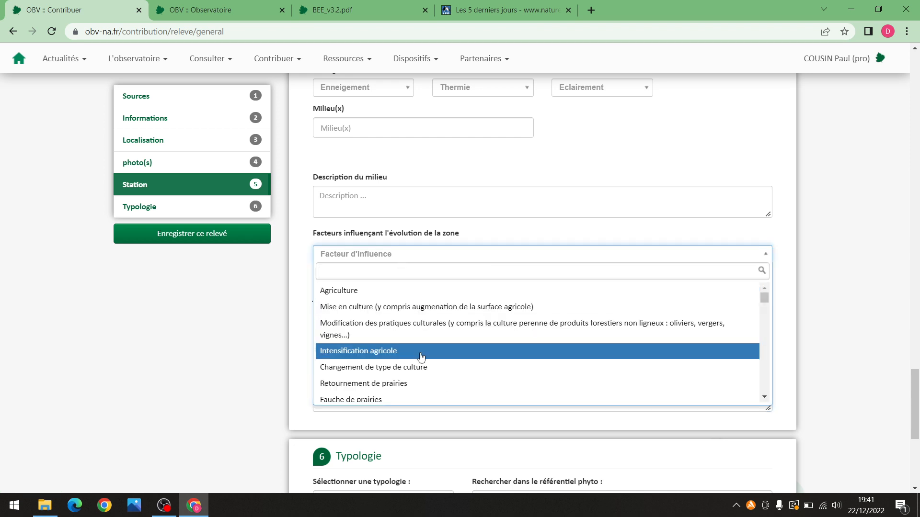
scroll(398, 367, "down", 5)
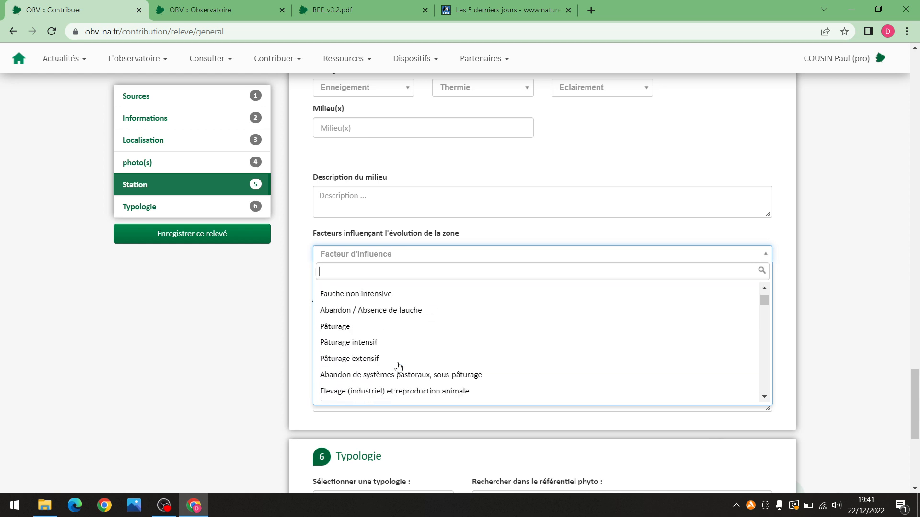
scroll(398, 366, "down", 3)
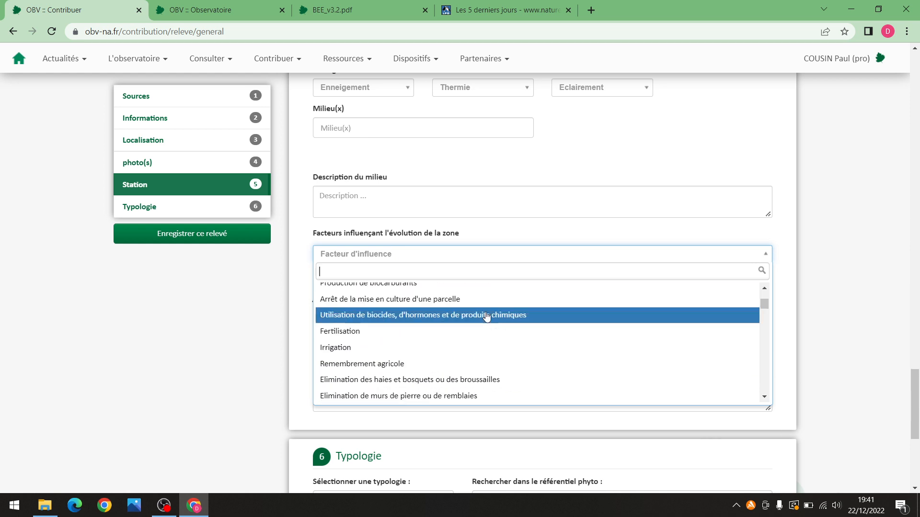
left_click(408, 335)
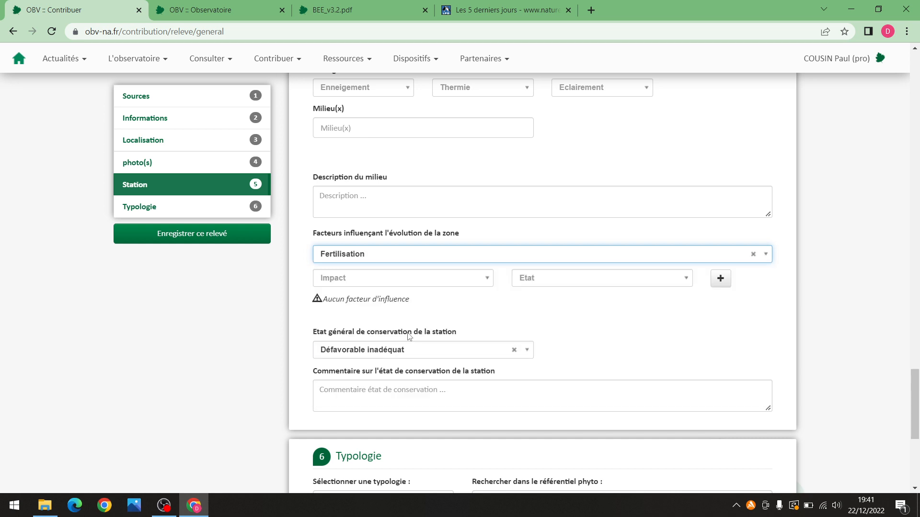
left_click(721, 279)
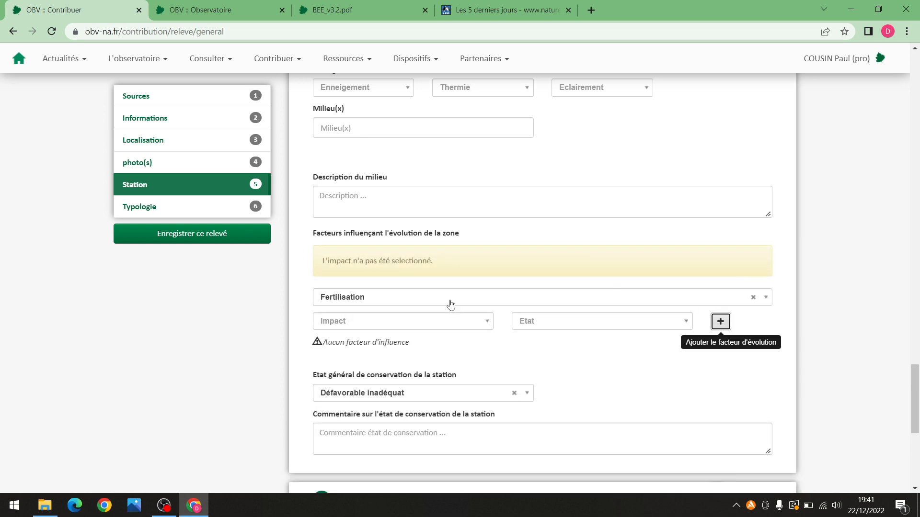
left_click(381, 322)
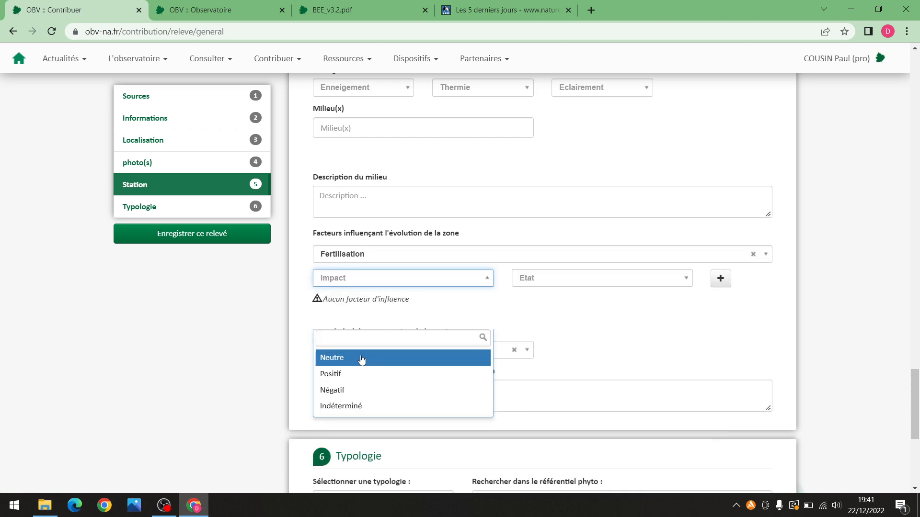
left_click(352, 391)
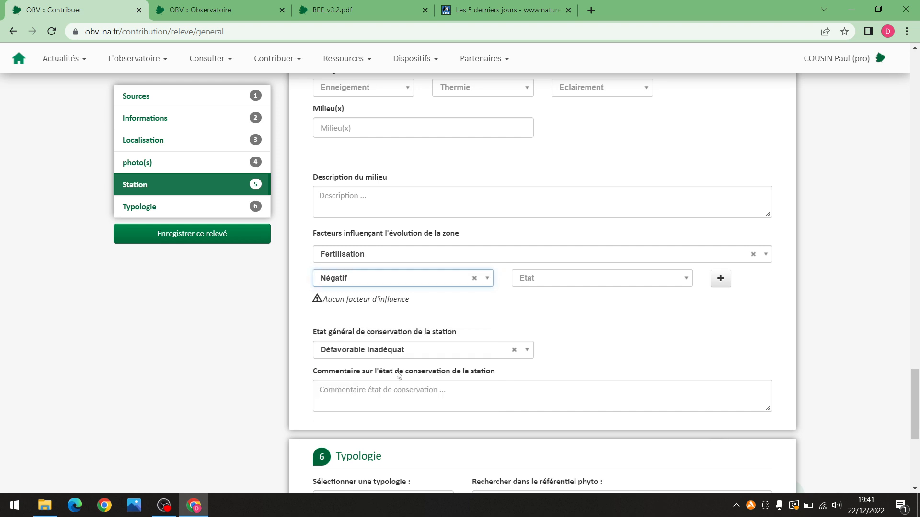
left_click(655, 279)
left_click(612, 315)
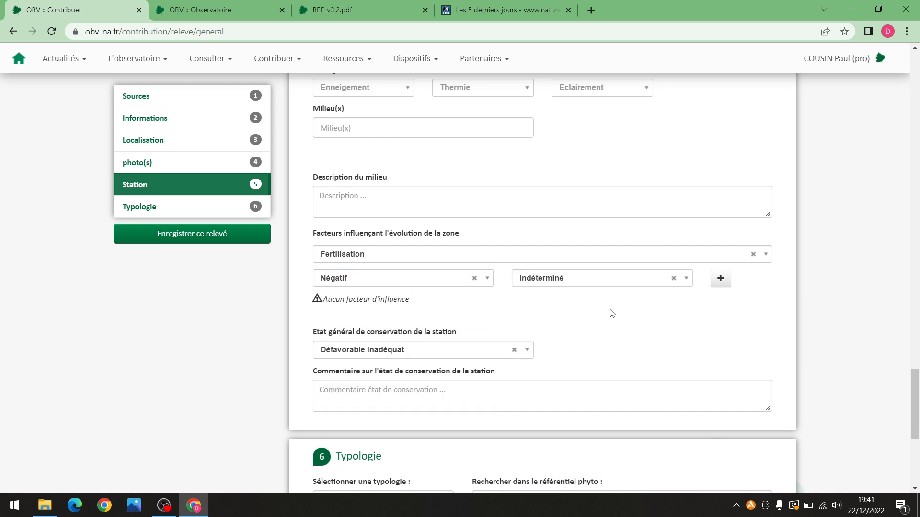
left_click(719, 279)
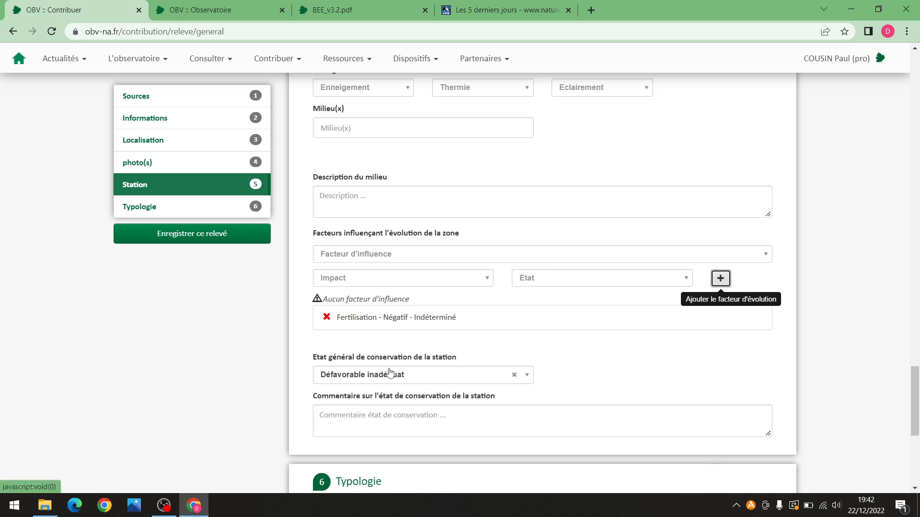
left_click(515, 376)
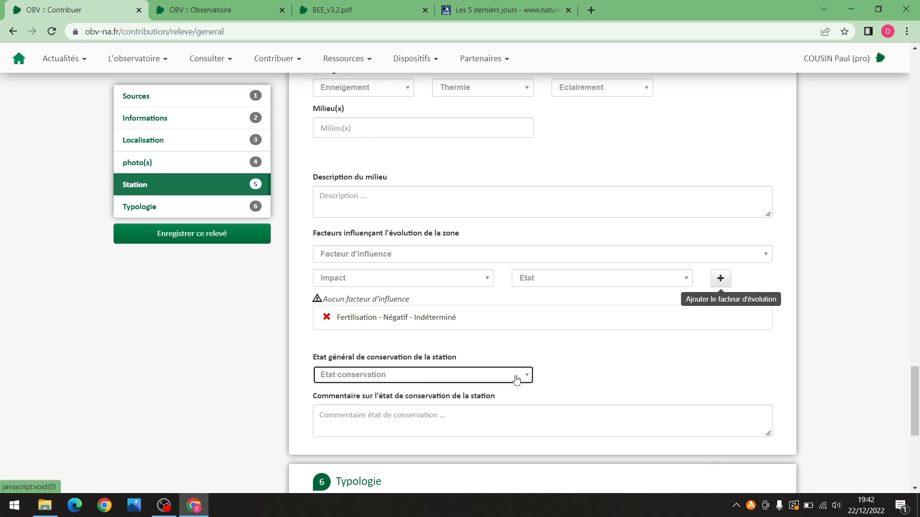
left_click(326, 319)
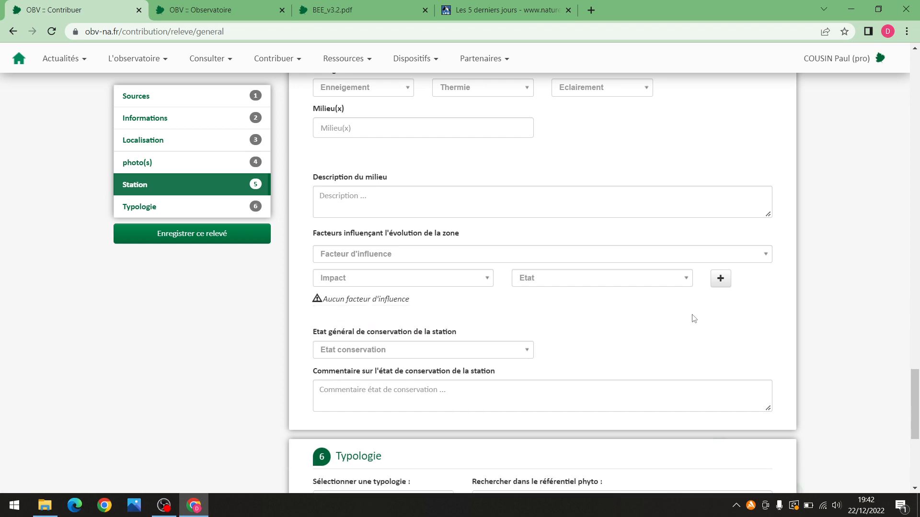
Add then remove the Tetragonolobo maritimi-Bromenion erecti syntaxon, and show the typology reference list
scroll(562, 302, "down", 1)
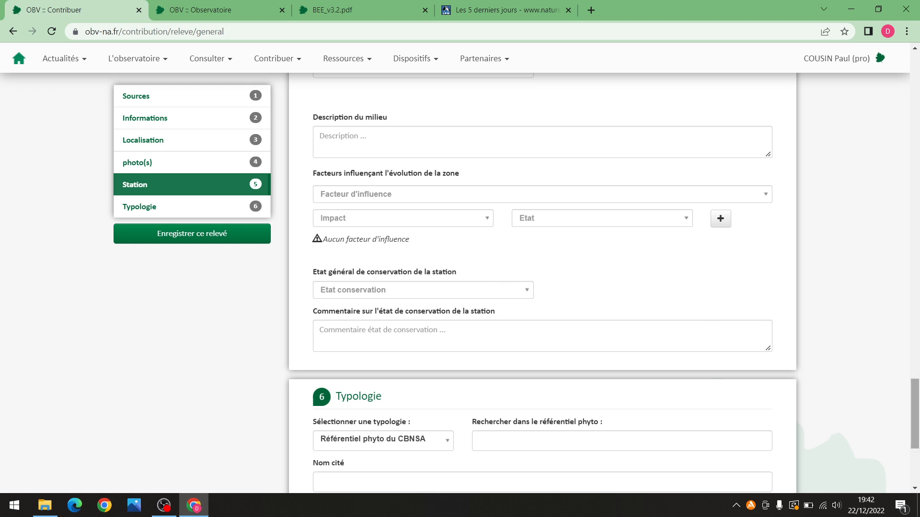
scroll(915, 412, "down", 4)
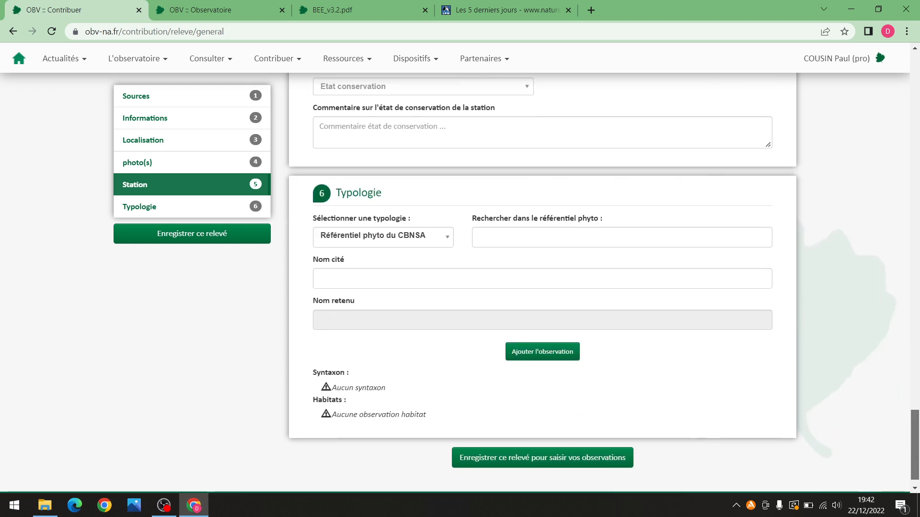
left_click(526, 242)
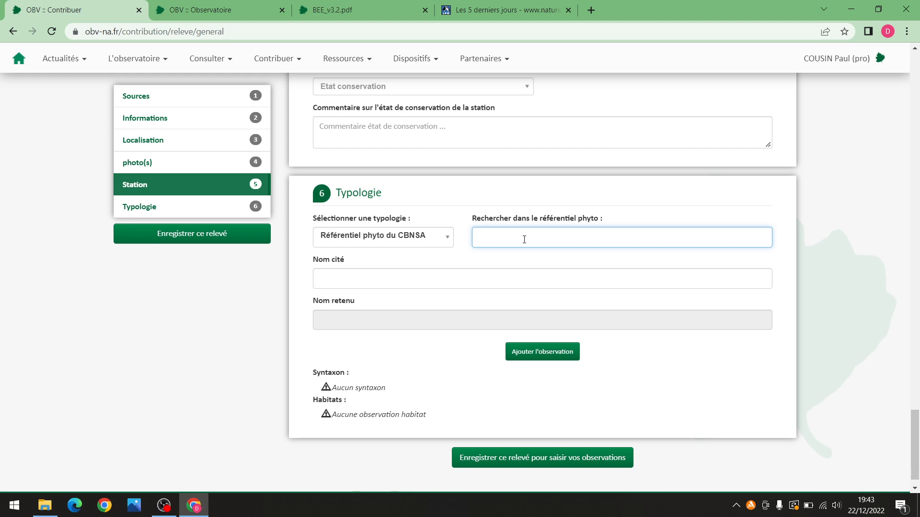
type("tetra")
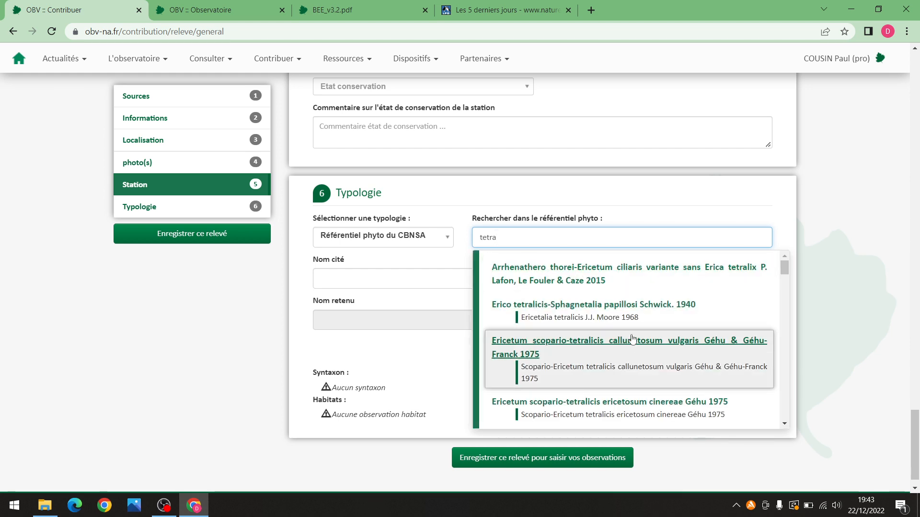
type("go")
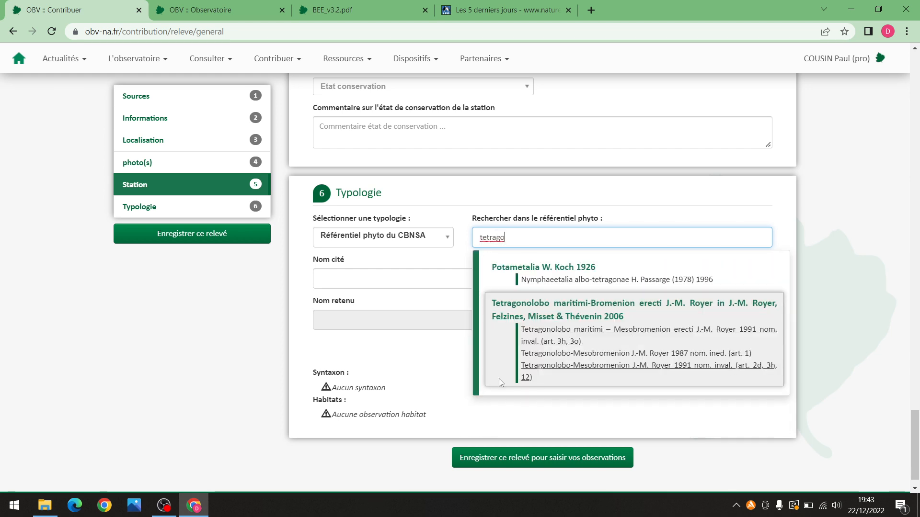
left_click(548, 306)
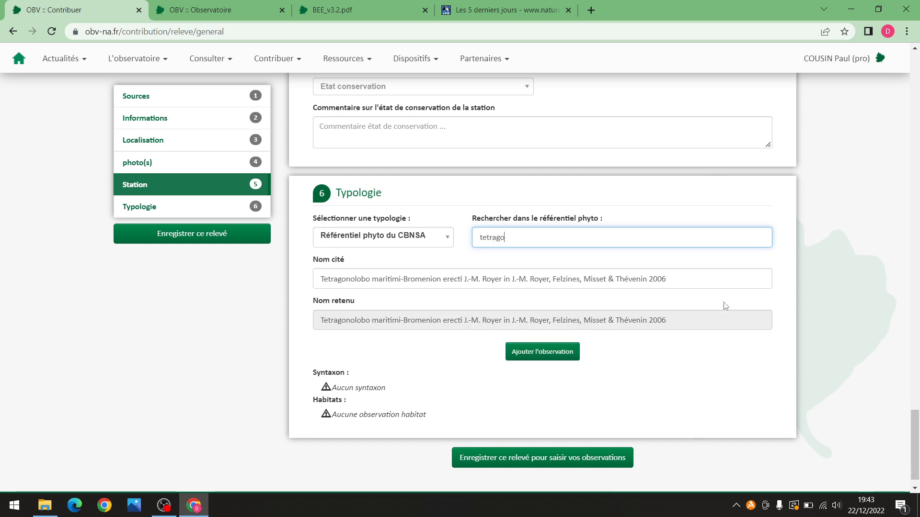
left_click(547, 354)
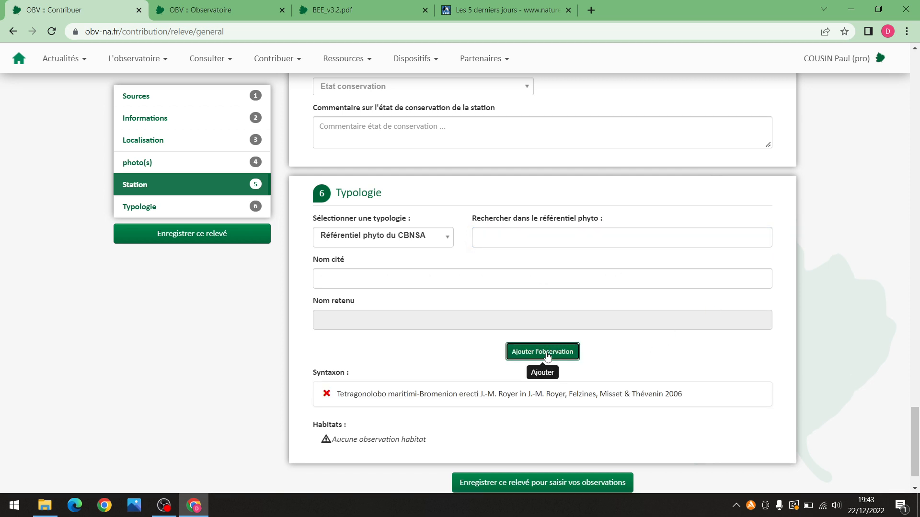
left_click(327, 394)
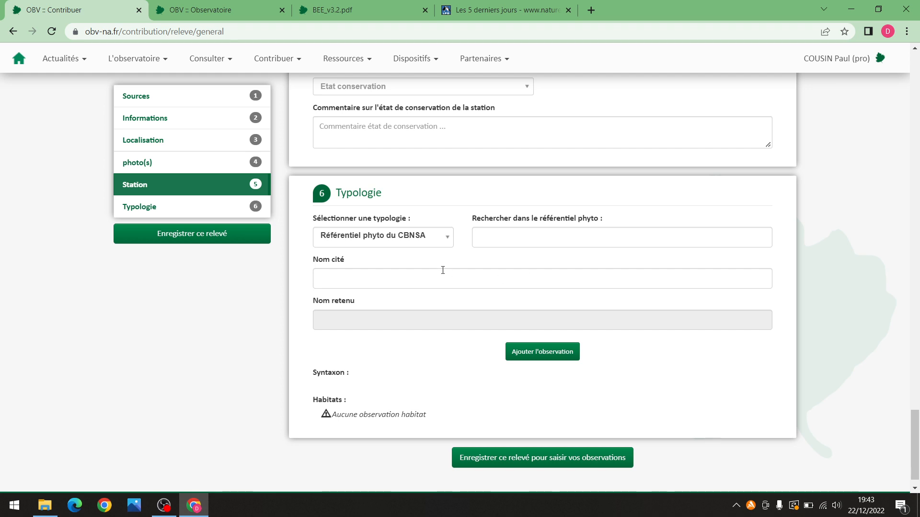
left_click(447, 242)
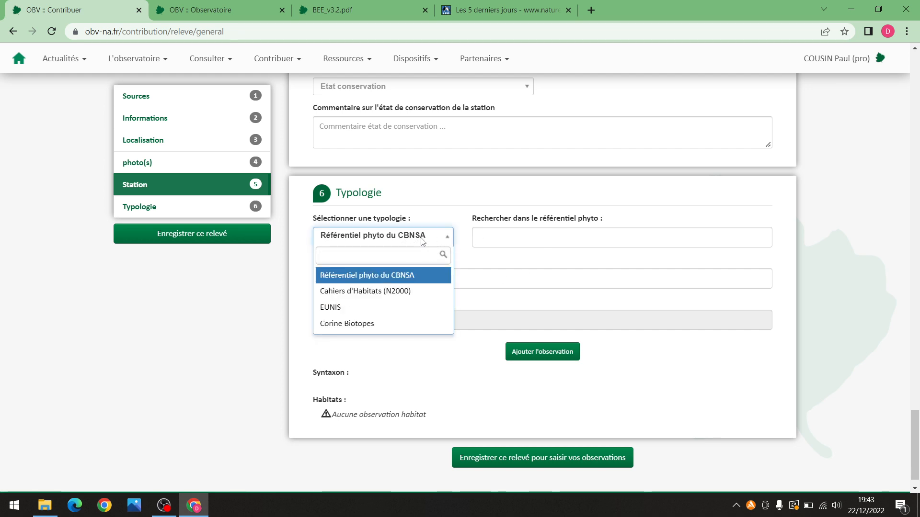
Choose EUNIS, add habitat E1.262H - Mesobromion aquitain from Habref, then remove it again
left_click(402, 311)
left_click(555, 232)
type("E1.262")
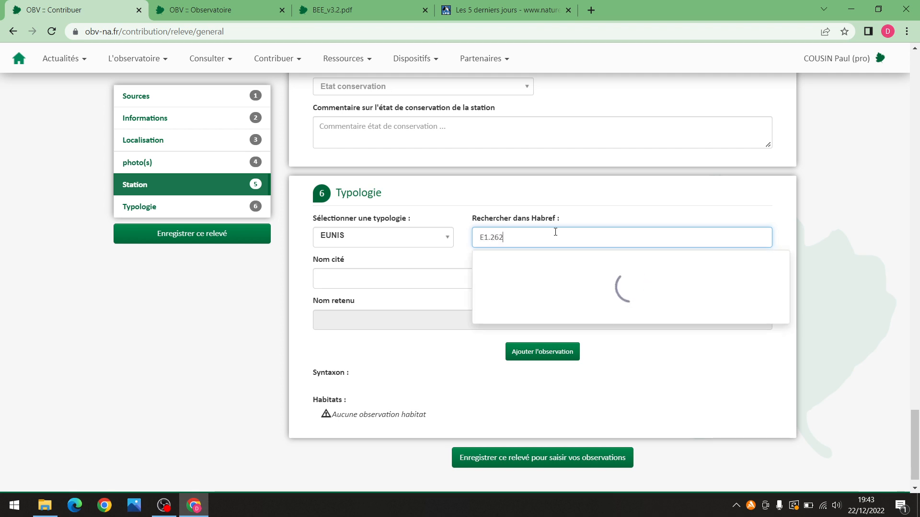
type("H")
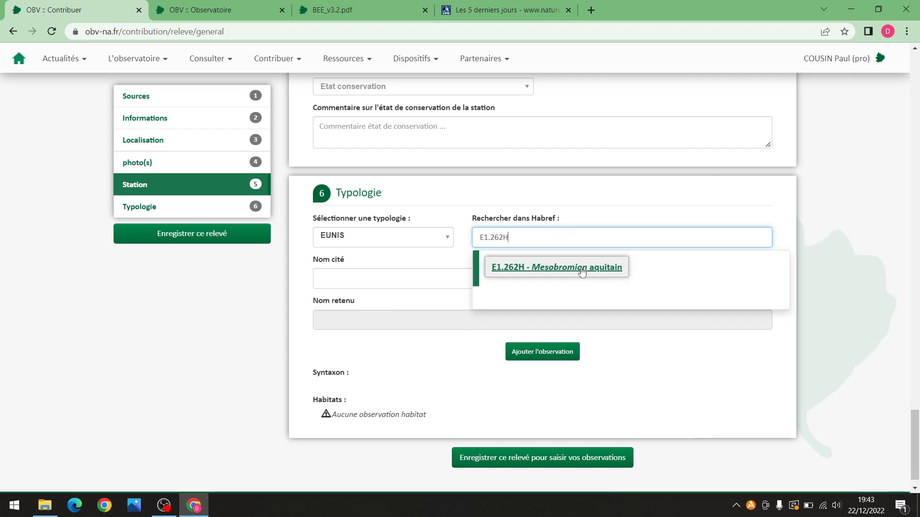
left_click(550, 268)
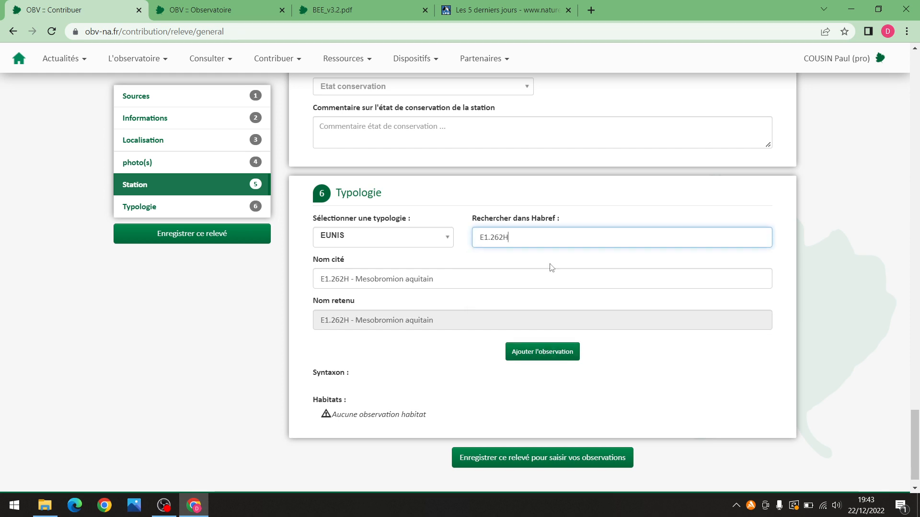
left_click(548, 352)
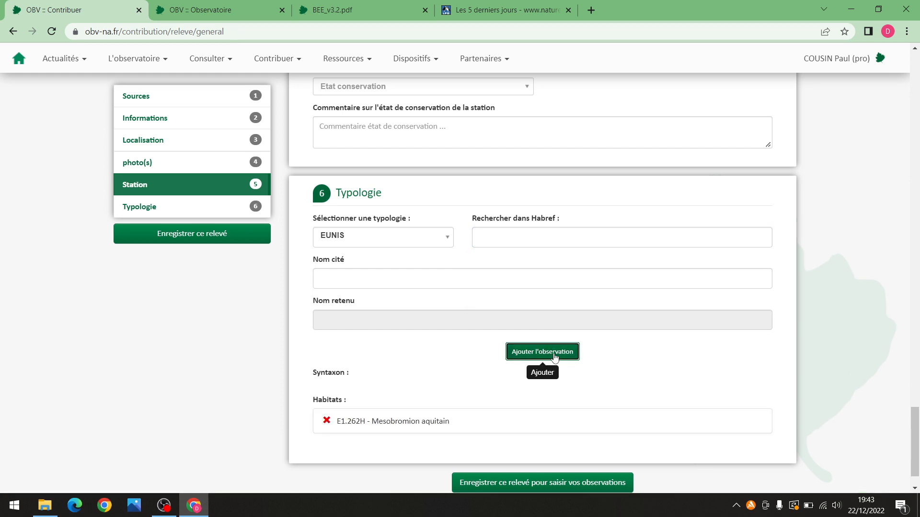
left_click(326, 420)
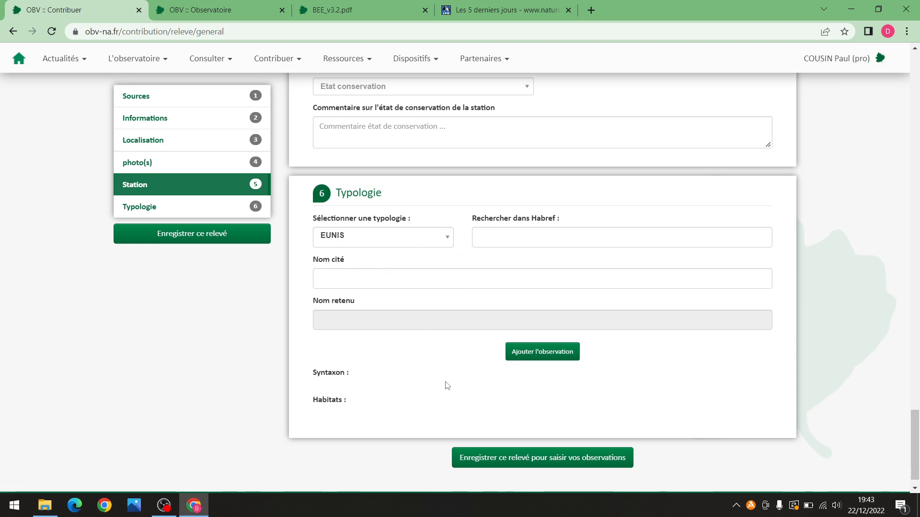
scroll(487, 392, "down", 1)
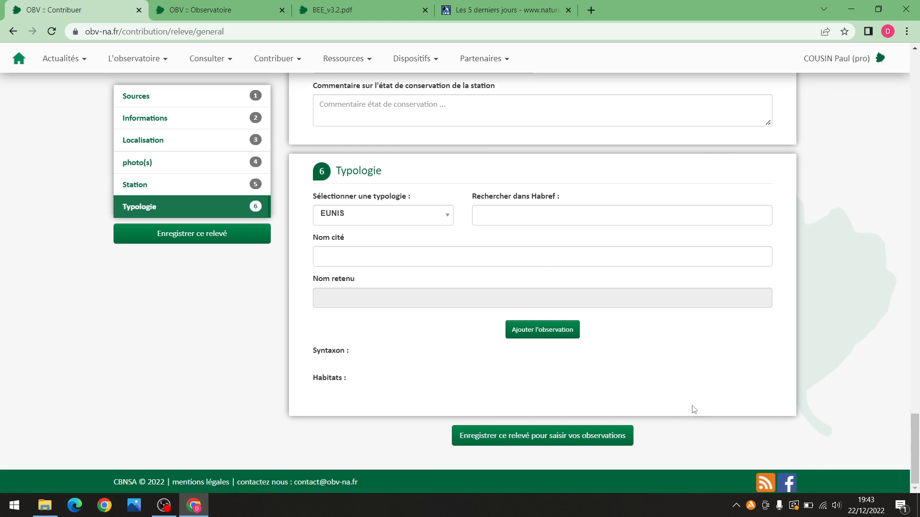
scroll(821, 231, "up", 20)
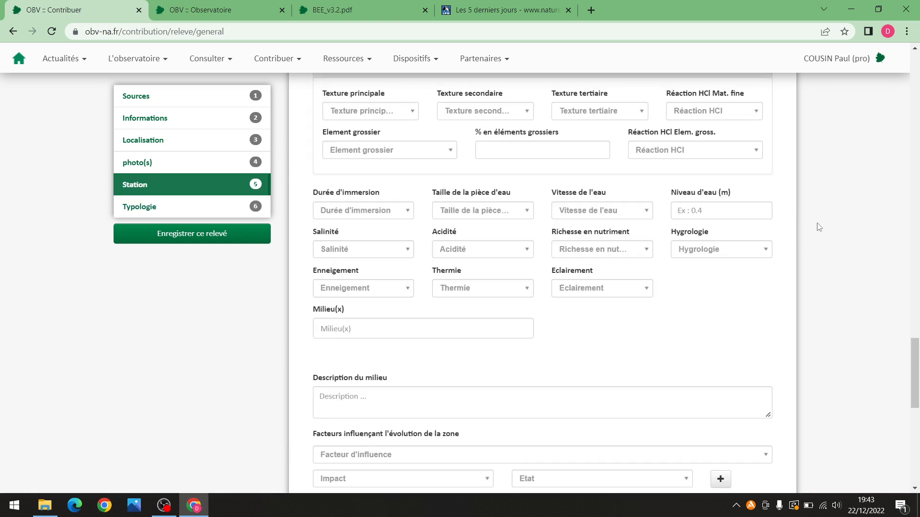
scroll(819, 227, "up", 15)
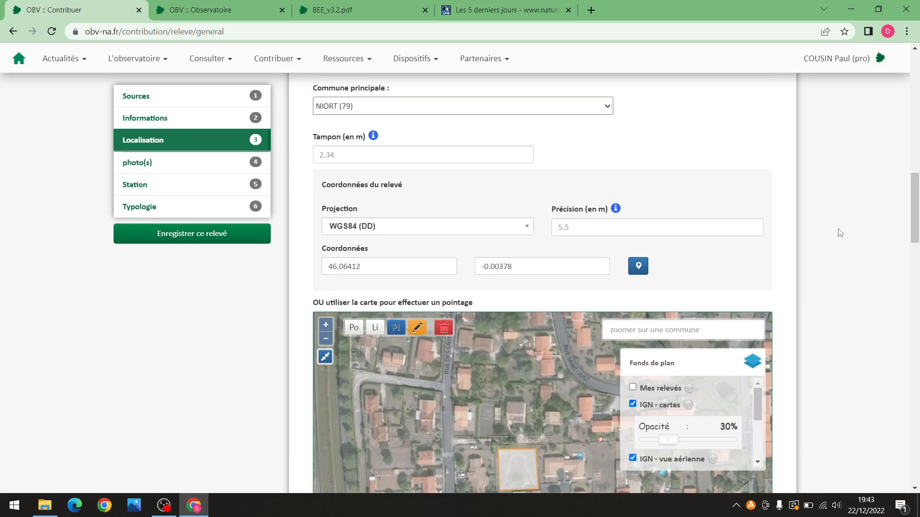
scroll(839, 233, "up", 5)
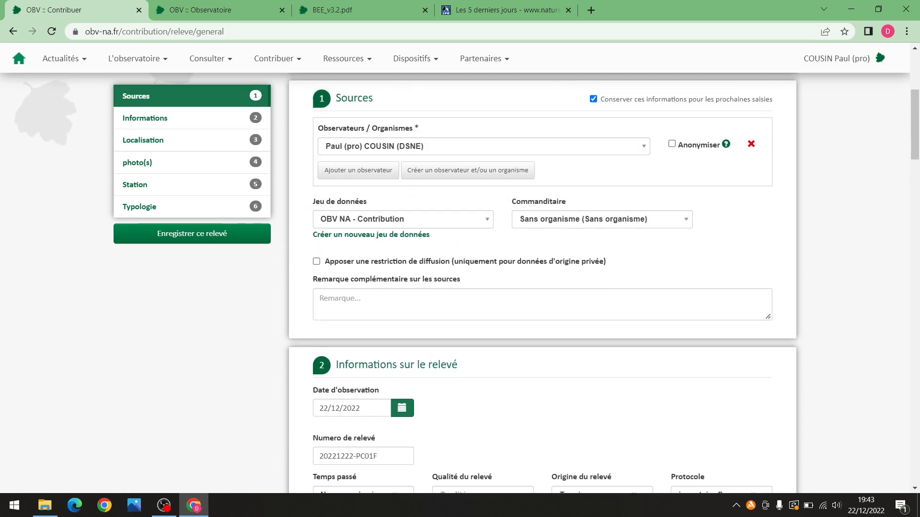
left_click_drag(914, 147, 914, 509)
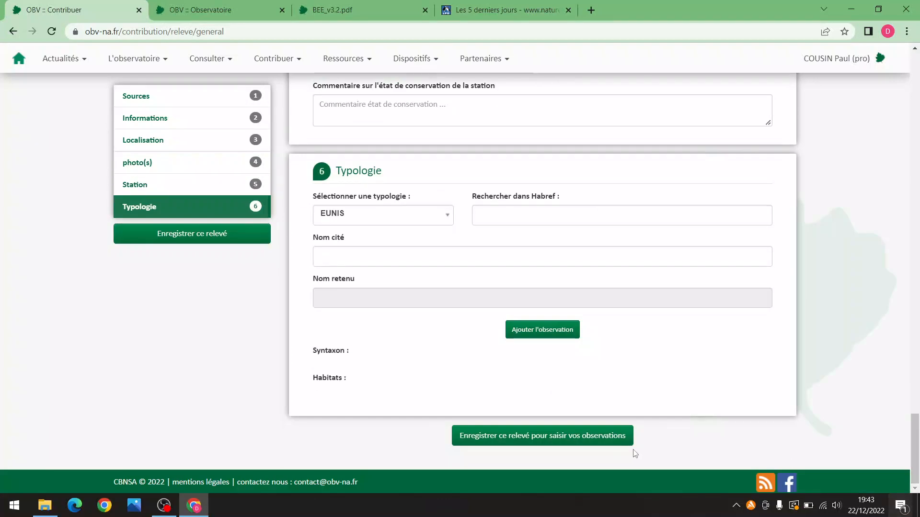
Save the relevé and add Picris hieracioides L., 1753, correcting an initial Picris echioides pick
left_click(516, 441)
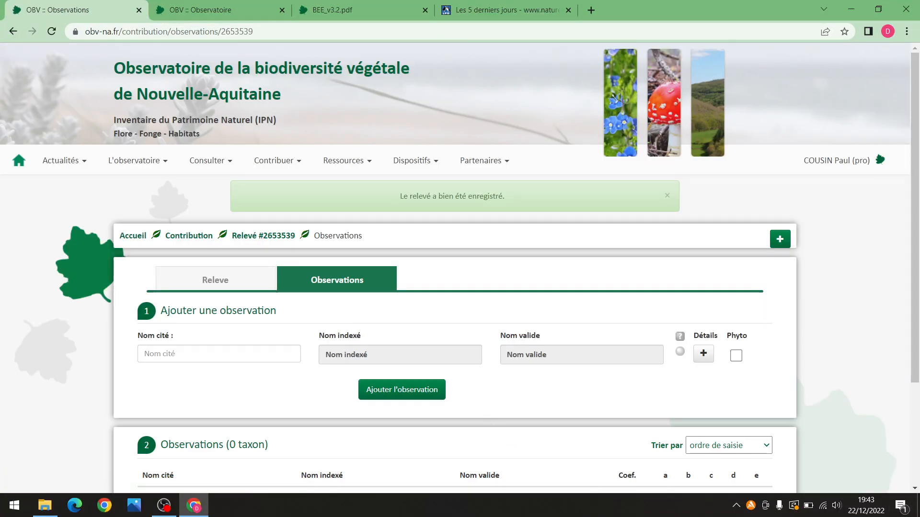
scroll(916, 247, "down", 2)
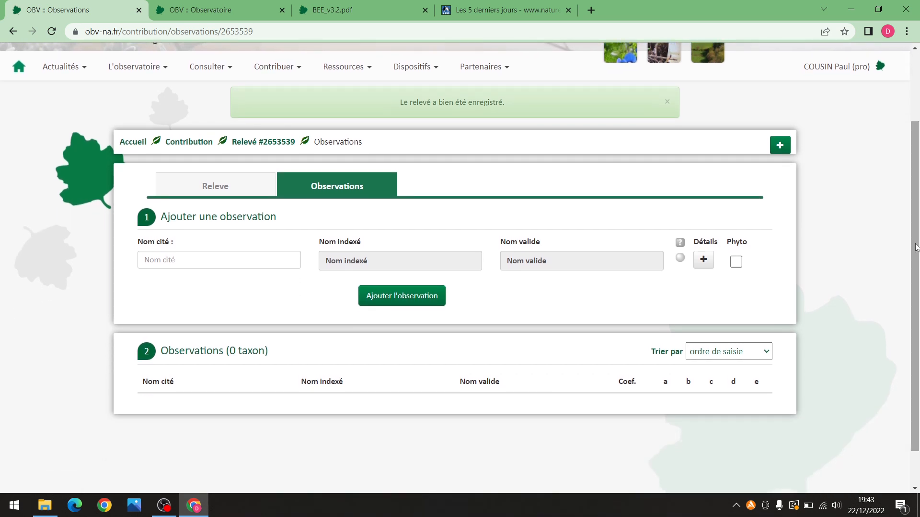
left_click(218, 254)
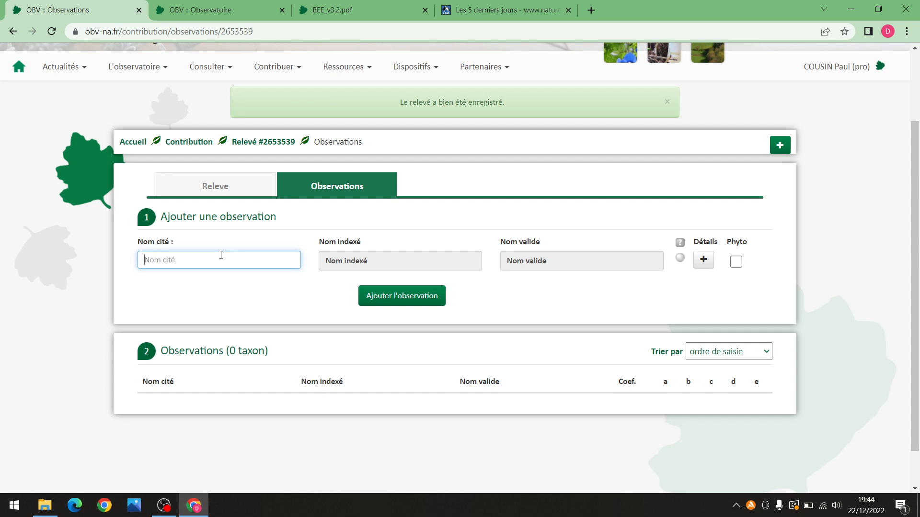
type("Pici")
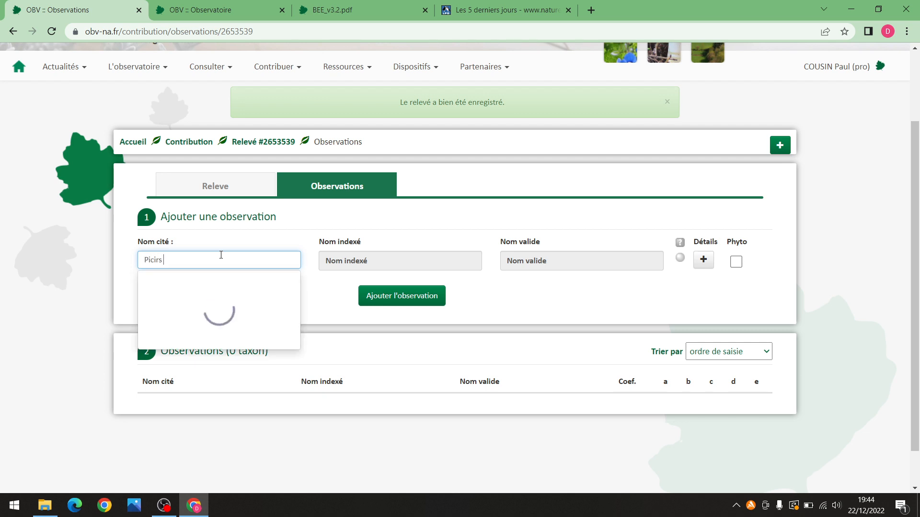
type("ris echioides")
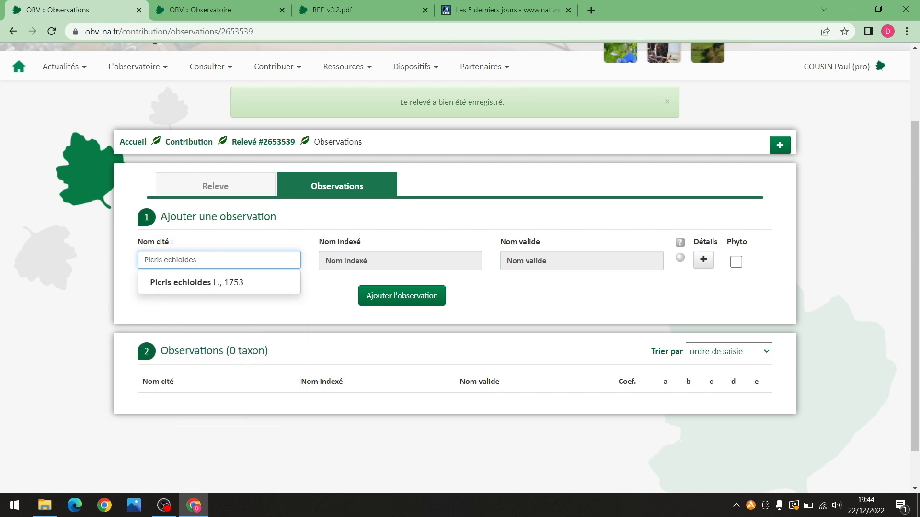
left_click(238, 282)
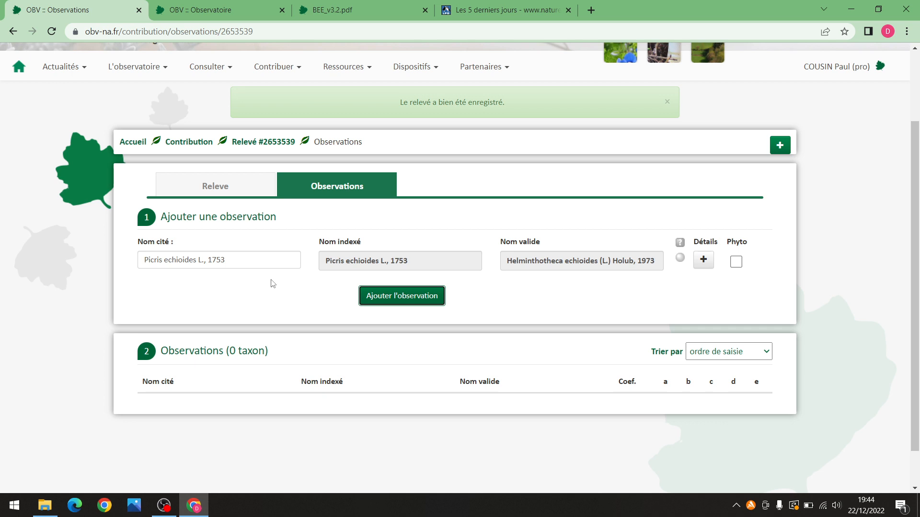
left_click(250, 258)
key("BackSpace")
key("BackSpace")
key("BackSpace")
key("BackSpace")
key("BackSpace")
key("BackSpace")
key("BackSpace")
key("BackSpace")
key("BackSpace")
key("BackSpace")
key("BackSpace")
key("BackSpace")
key("BackSpace")
key("BackSpace")
key("BackSpace")
key("BackSpace")
key("BackSpace")
key("BackSpace")
key("BackSpace")
key("BackSpace")
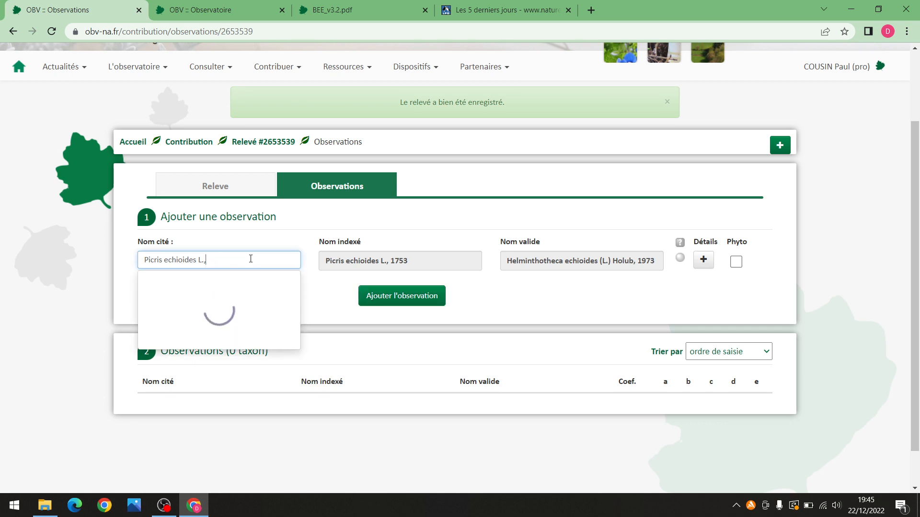
type("Pi")
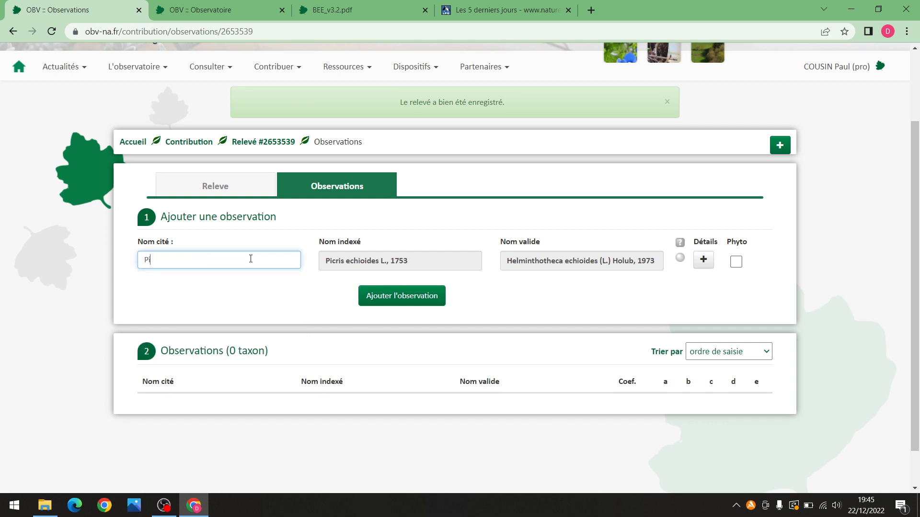
type("cris hier")
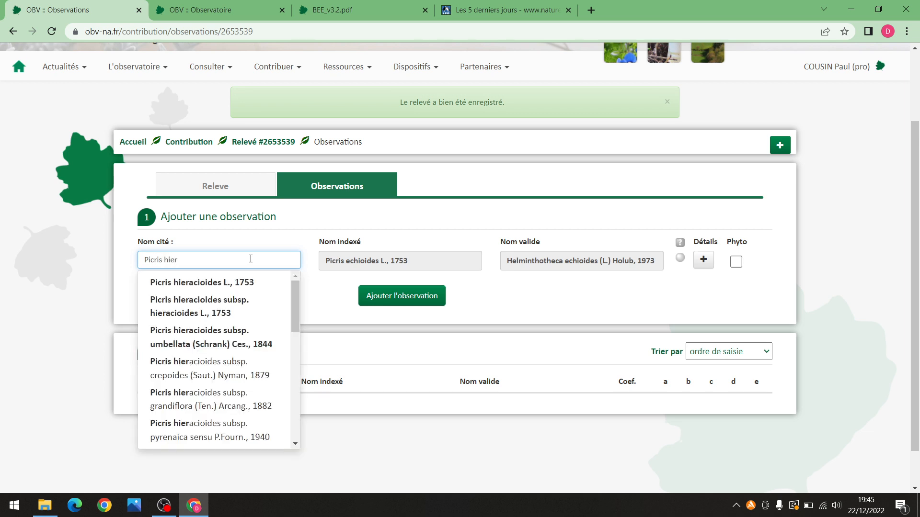
left_click(241, 283)
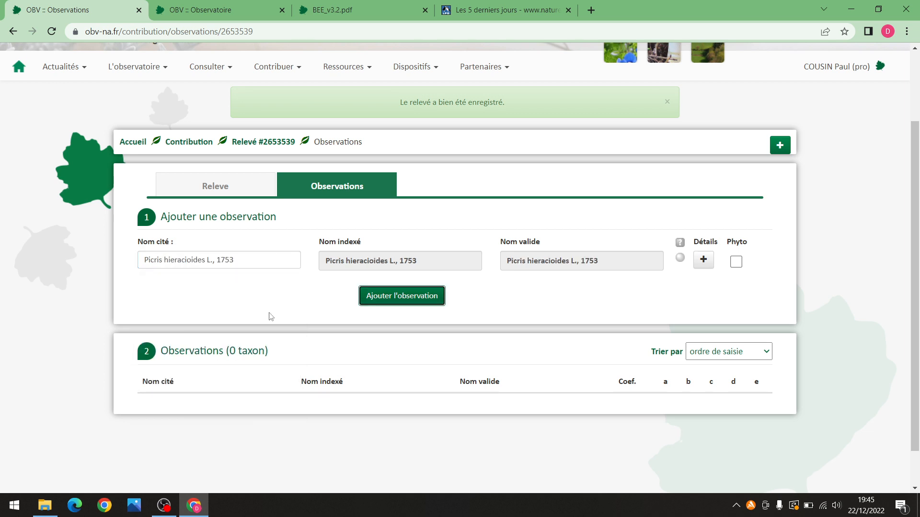
left_click(393, 293)
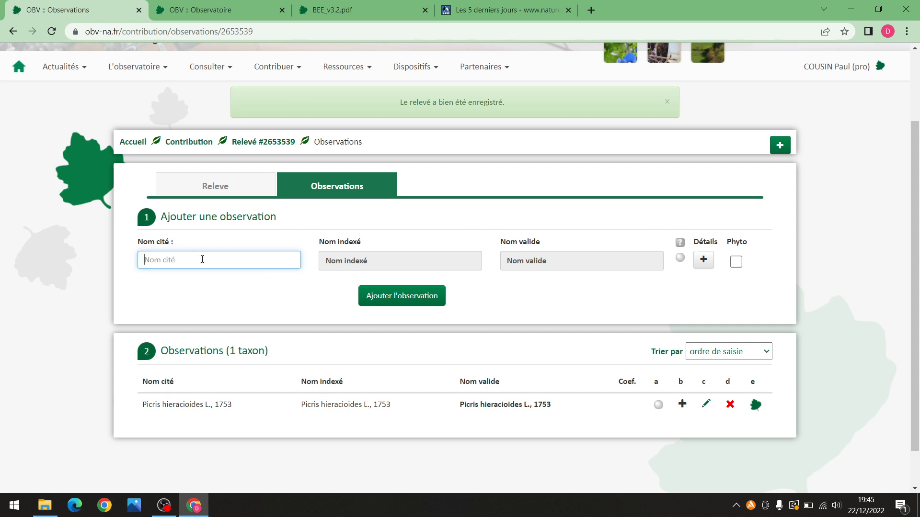
Enter Anacamptis pyramidalis (L.) Rich., 1817 as the next cited name and expand its details
type("Anac")
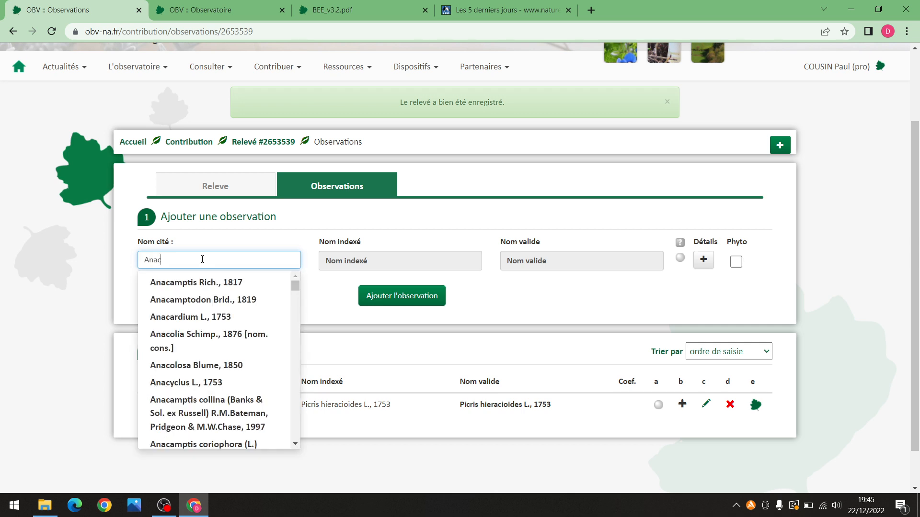
type("amptis pyr")
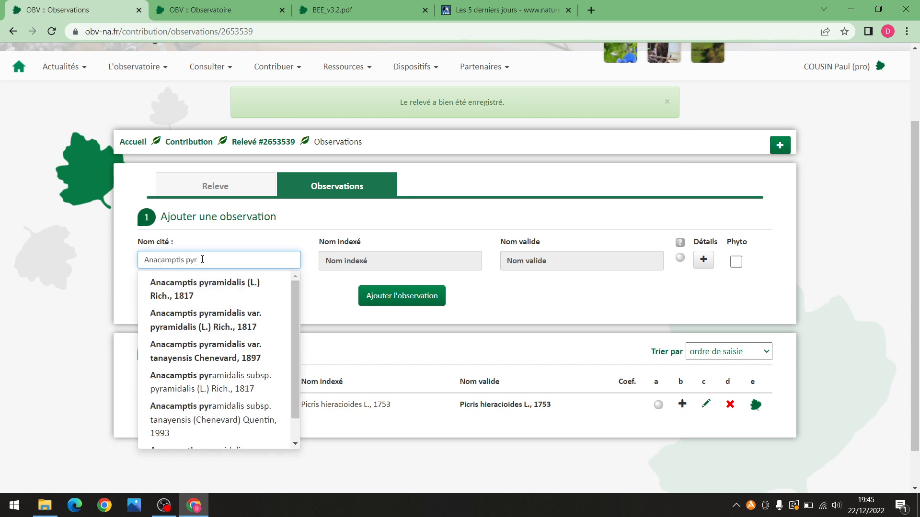
left_click(257, 287)
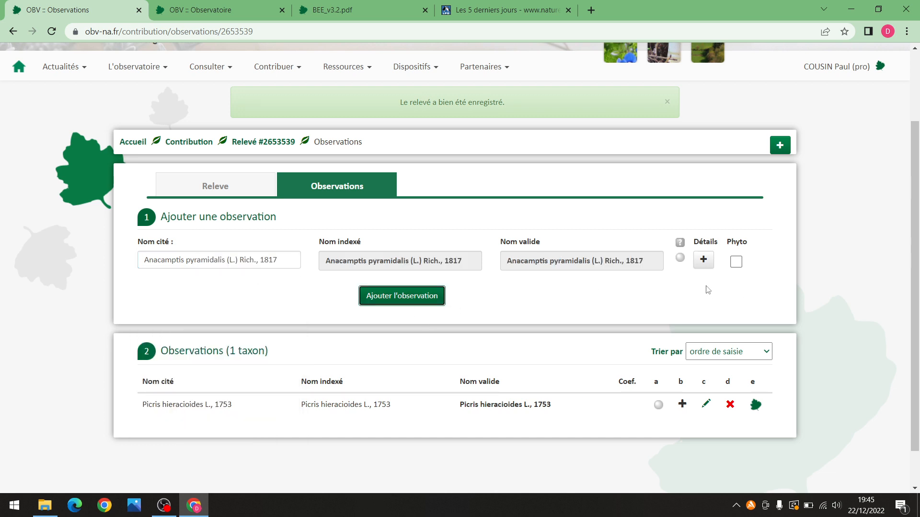
left_click(704, 259)
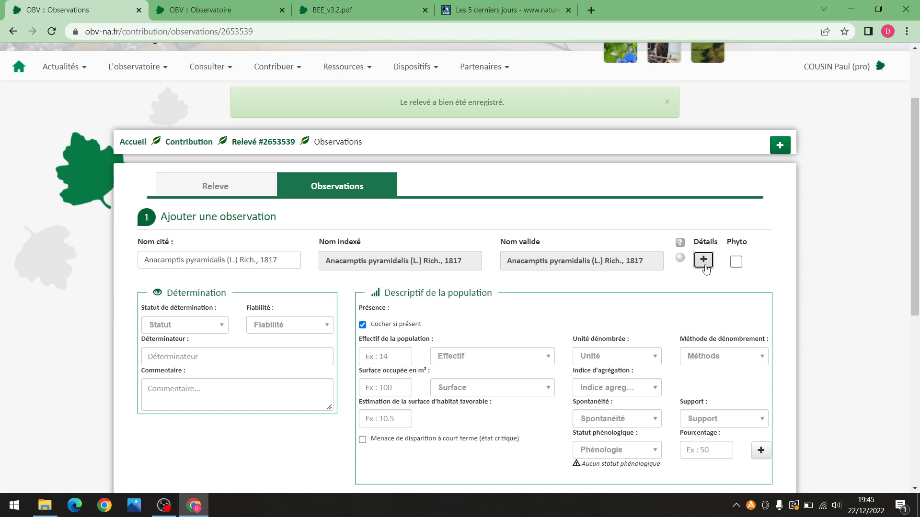
scroll(915, 163, "down", 2)
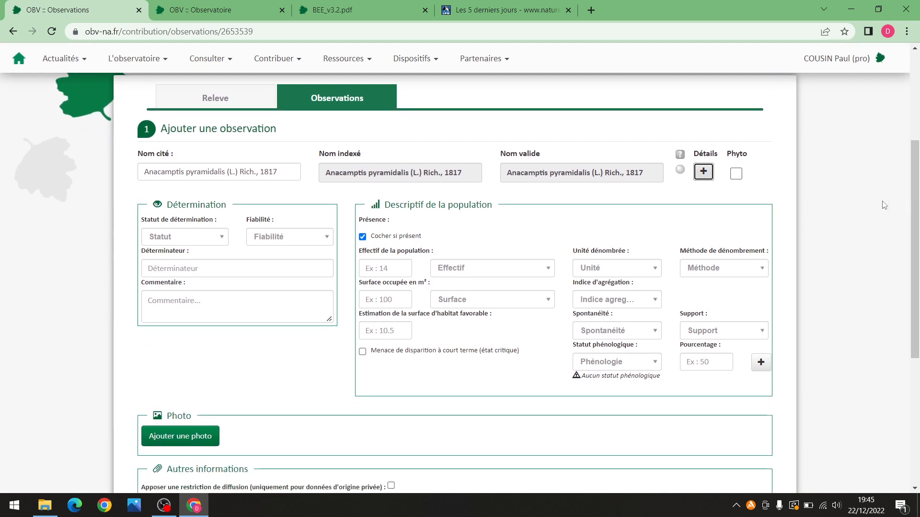
left_click(215, 237)
scroll(187, 315, "down", 2)
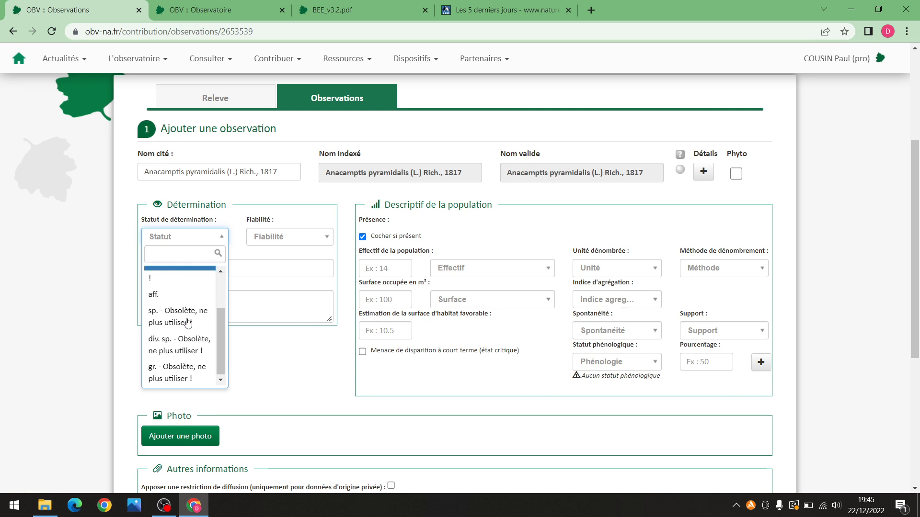
left_click_drag(218, 352, 220, 304)
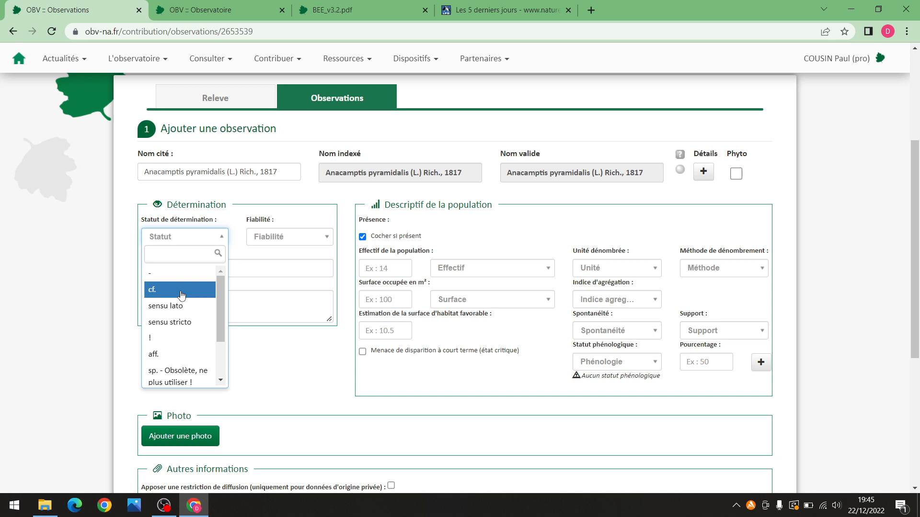
left_click(268, 253)
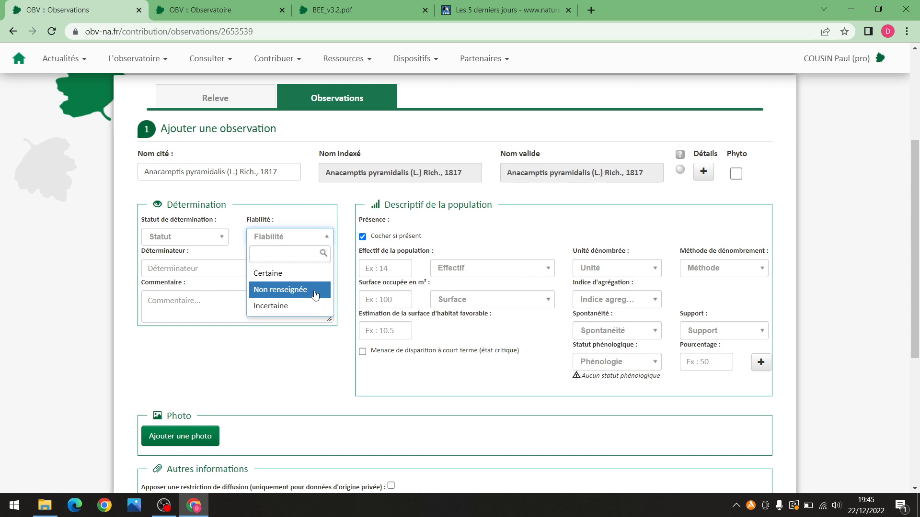
left_click(273, 372)
left_click(206, 263)
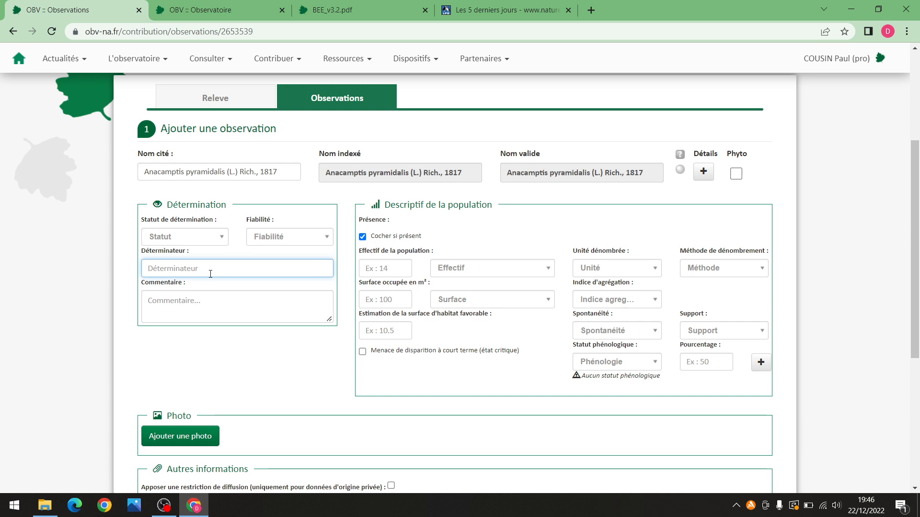
left_click(157, 268)
type("e")
left_click_drag(245, 272, 144, 271)
key("BackSpace")
left_click(388, 269)
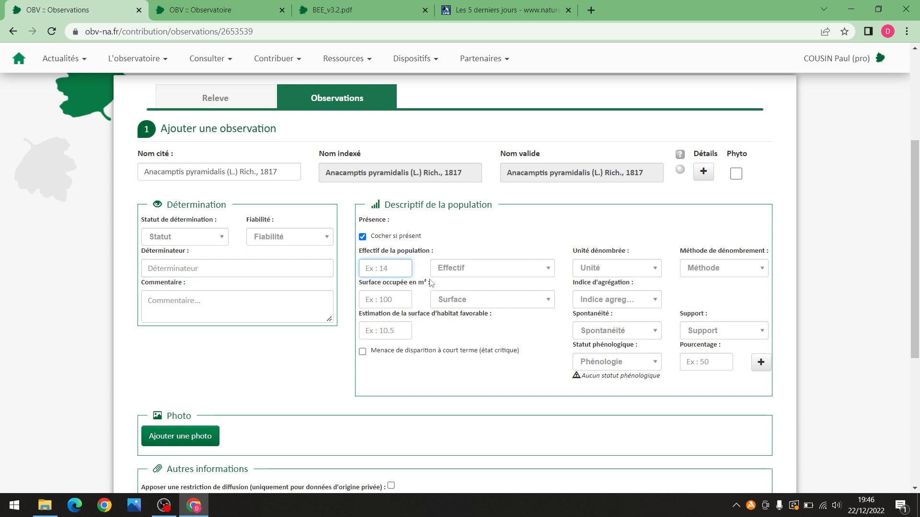
type("25")
left_click(496, 273)
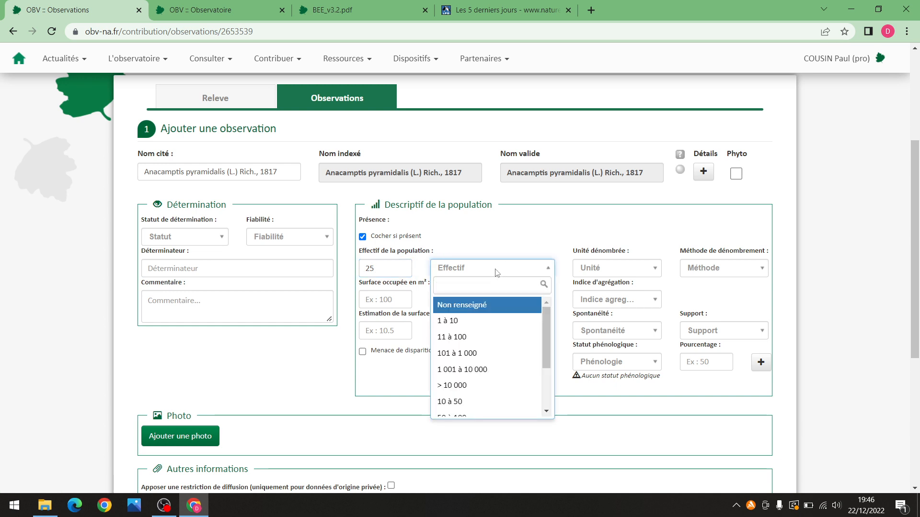
left_click(497, 274)
left_click(487, 272)
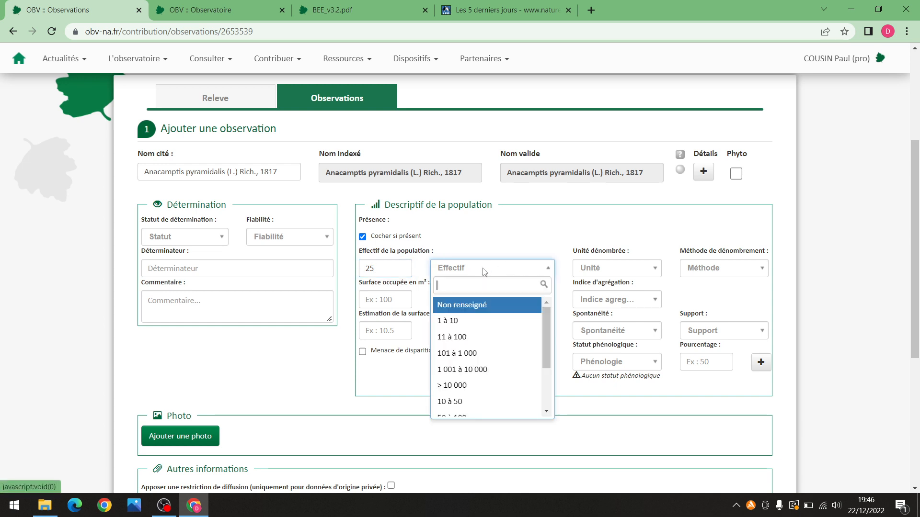
scroll(504, 344, "down", 2)
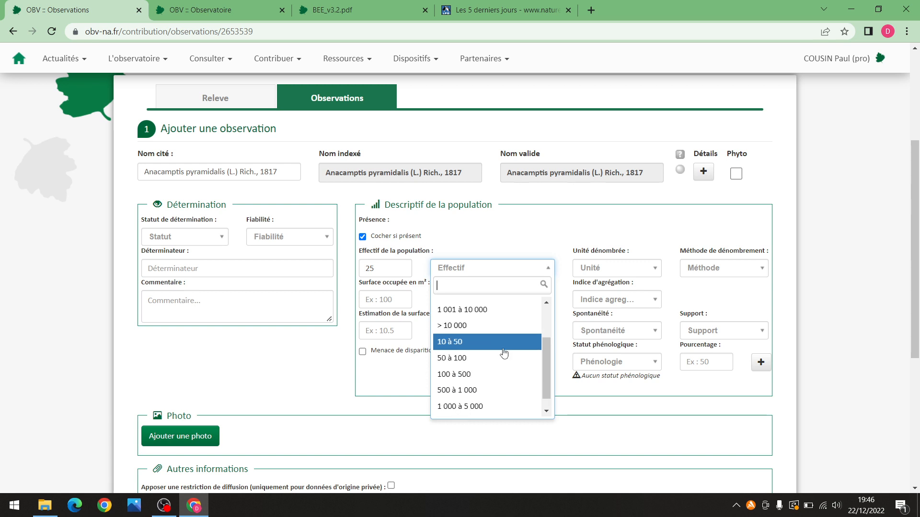
scroll(509, 341, "up", 2)
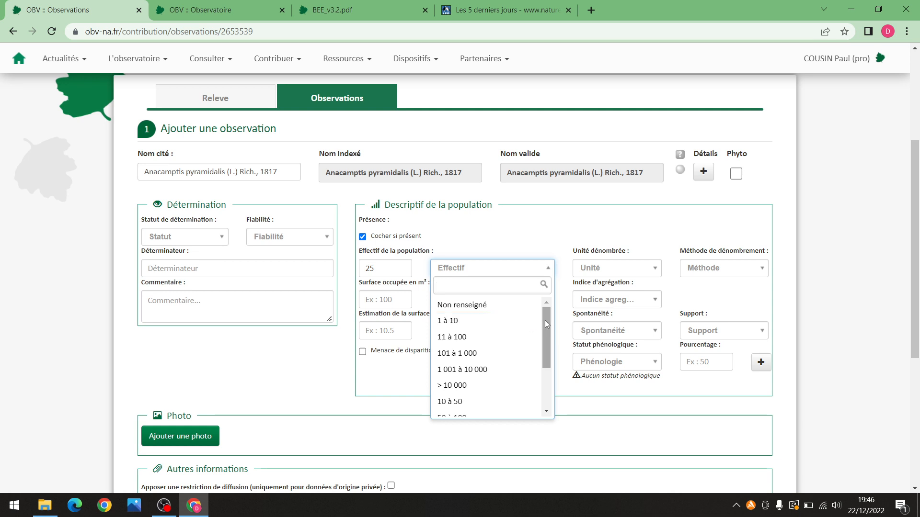
scroll(509, 355, "down", 1)
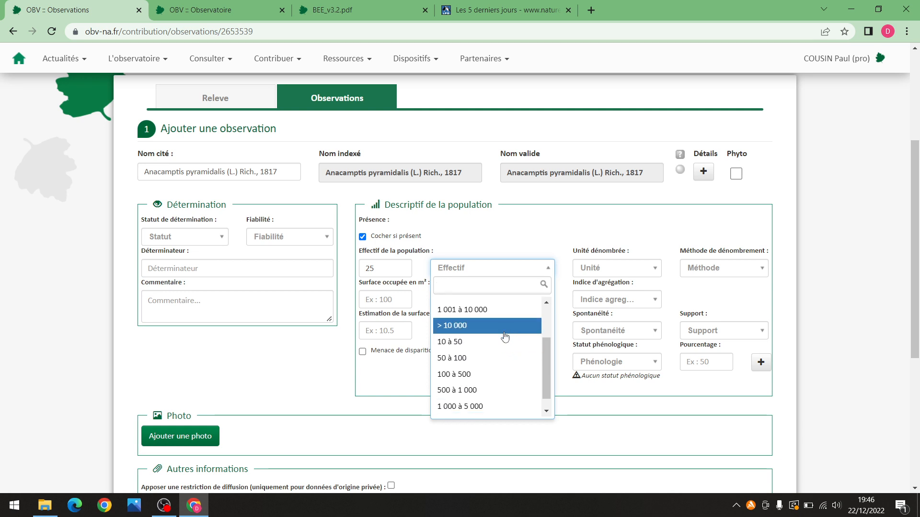
scroll(504, 356, "up", 1)
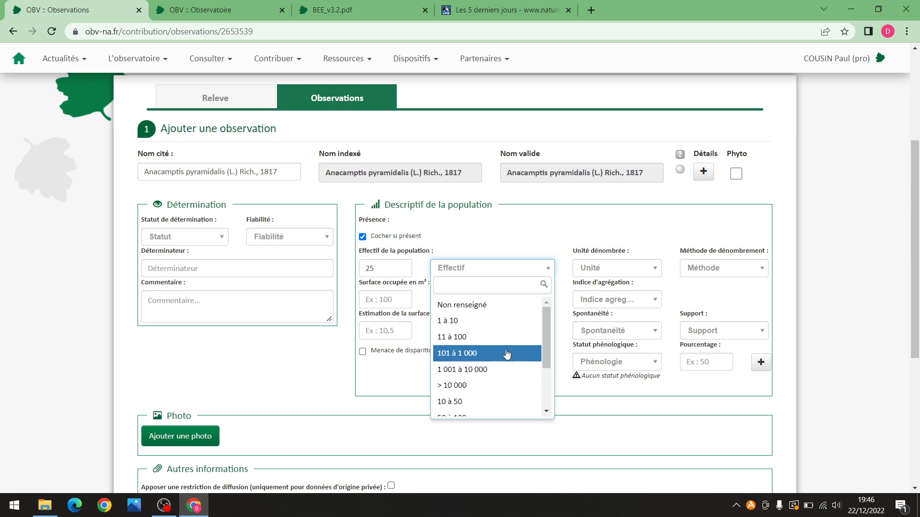
scroll(501, 347, "down", 1)
left_click(496, 342)
left_click(388, 269)
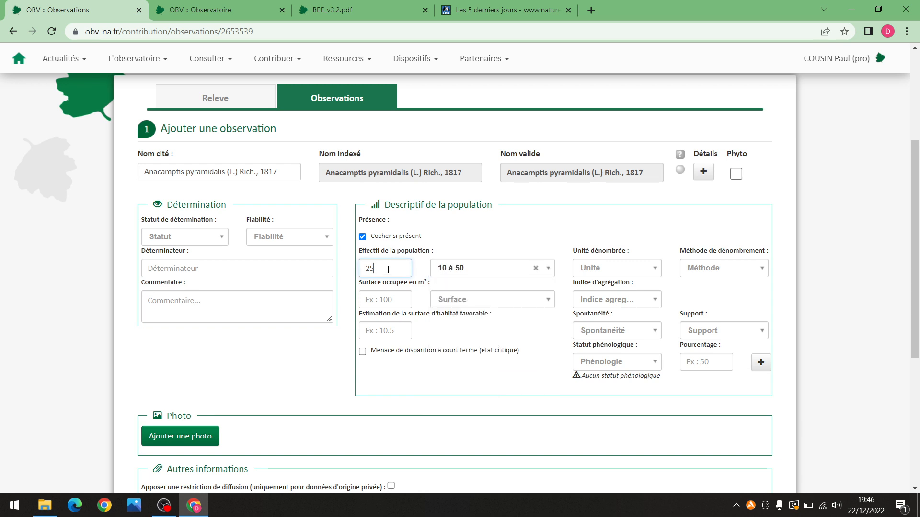
key("BackSpace")
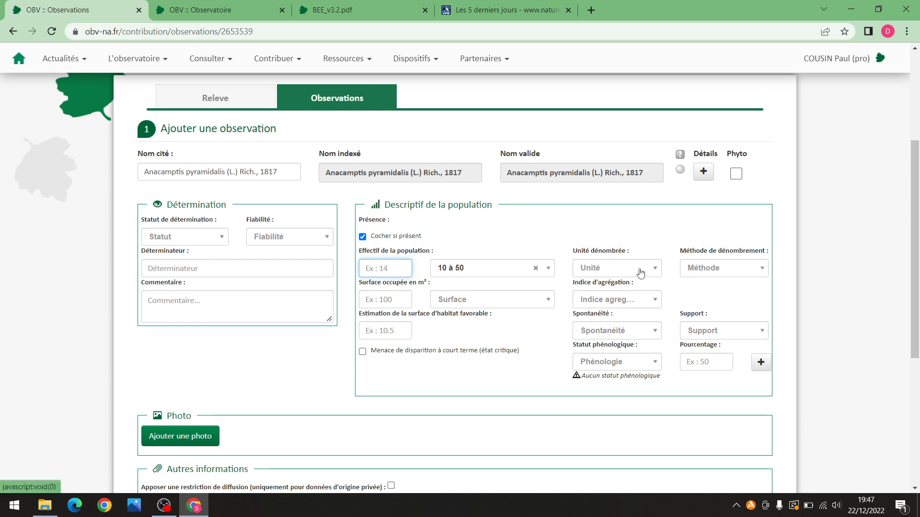
left_click(640, 274)
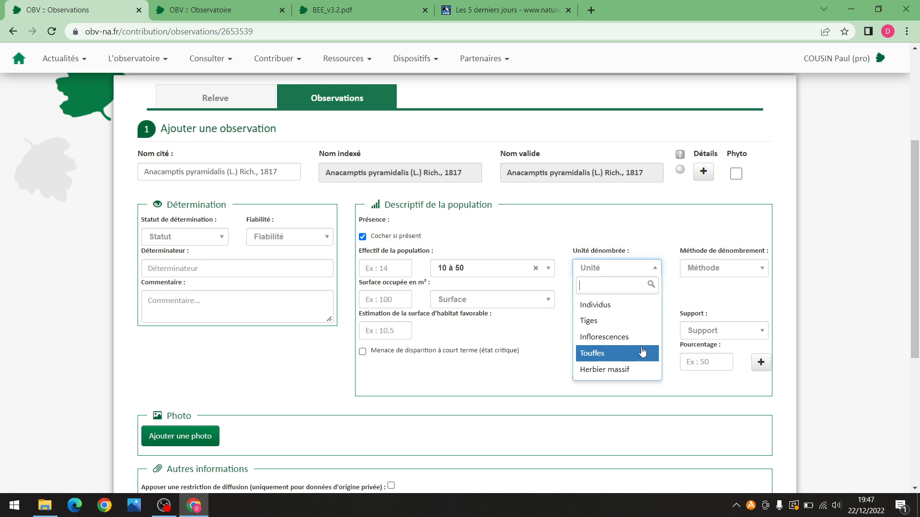
scroll(641, 349, "down", 1)
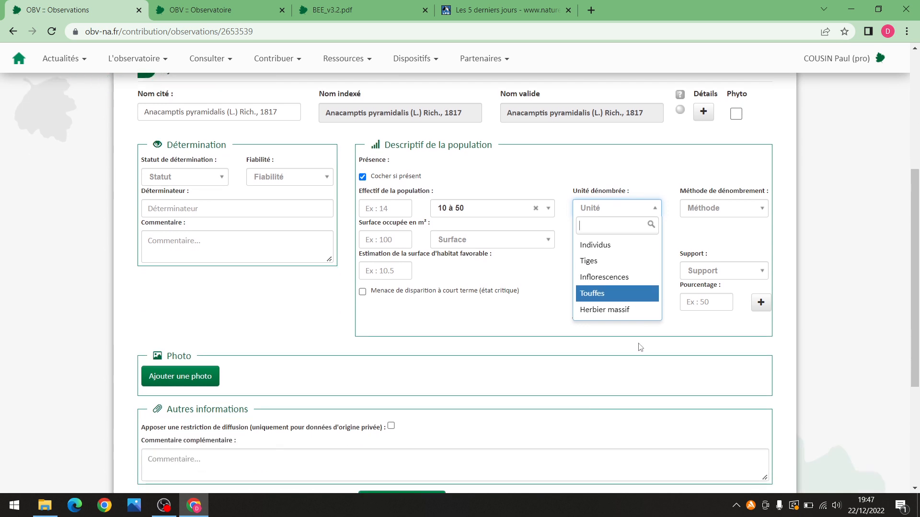
left_click(533, 316)
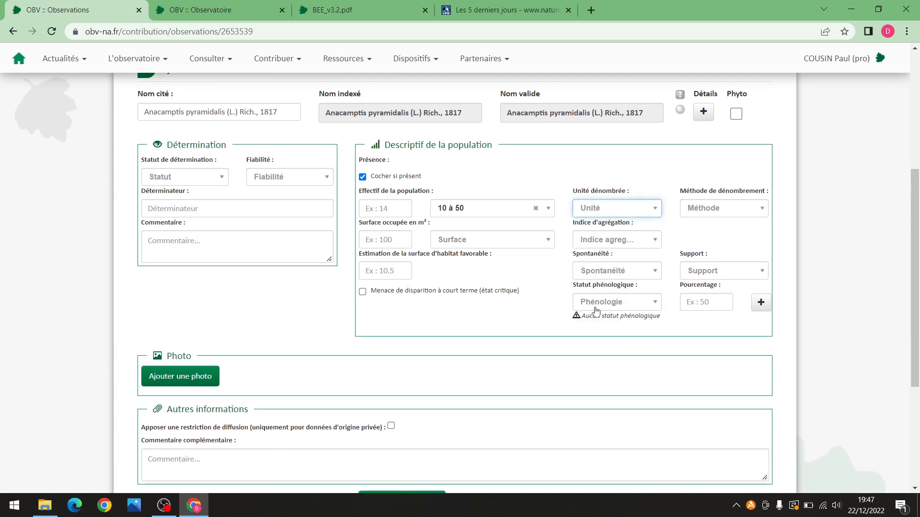
left_click(631, 242)
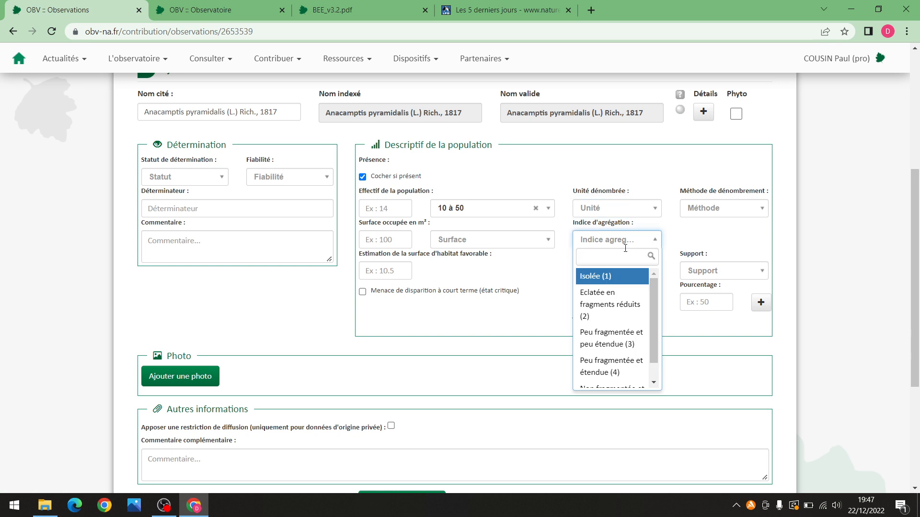
left_click(693, 242)
left_click(639, 274)
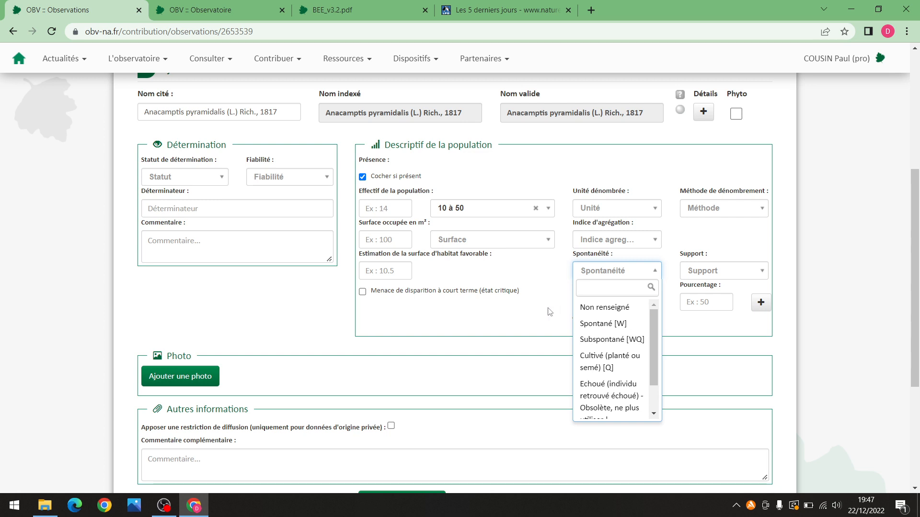
scroll(622, 362, "down", 5)
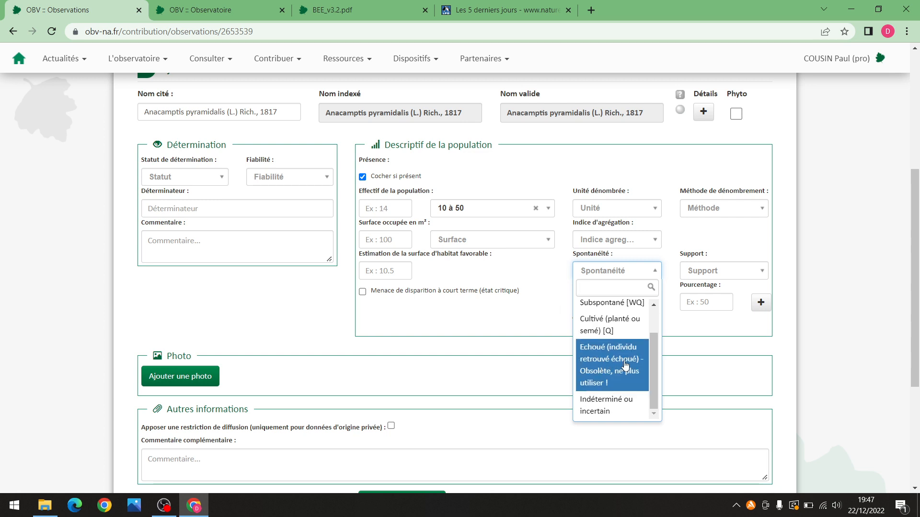
left_click(514, 259)
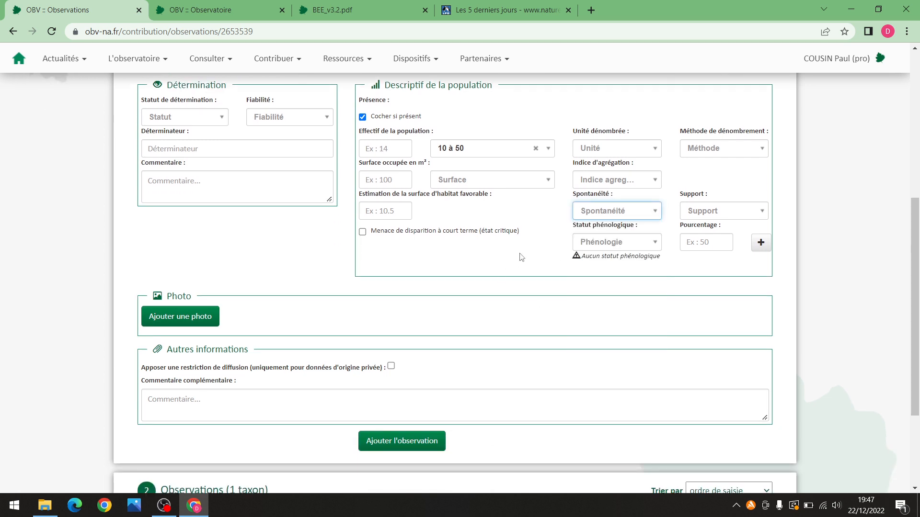
left_click(625, 212)
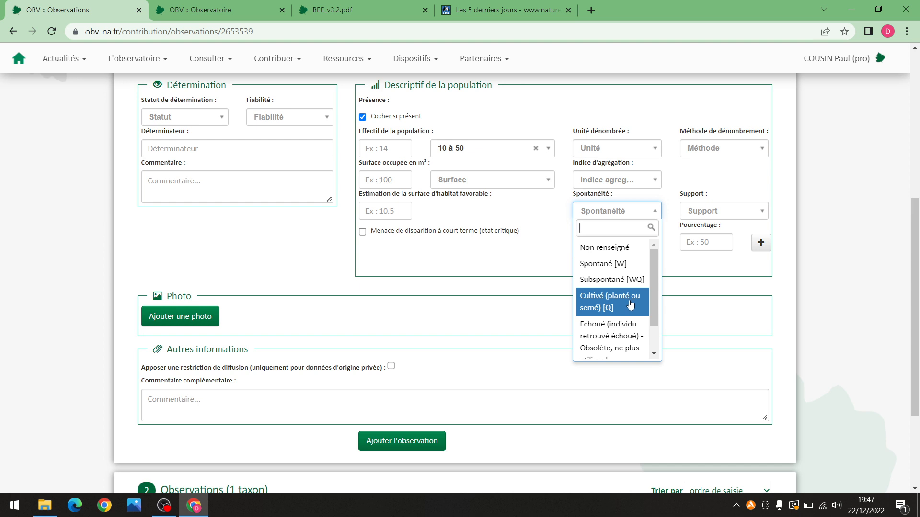
left_click(478, 267)
scroll(495, 257, "up", 1)
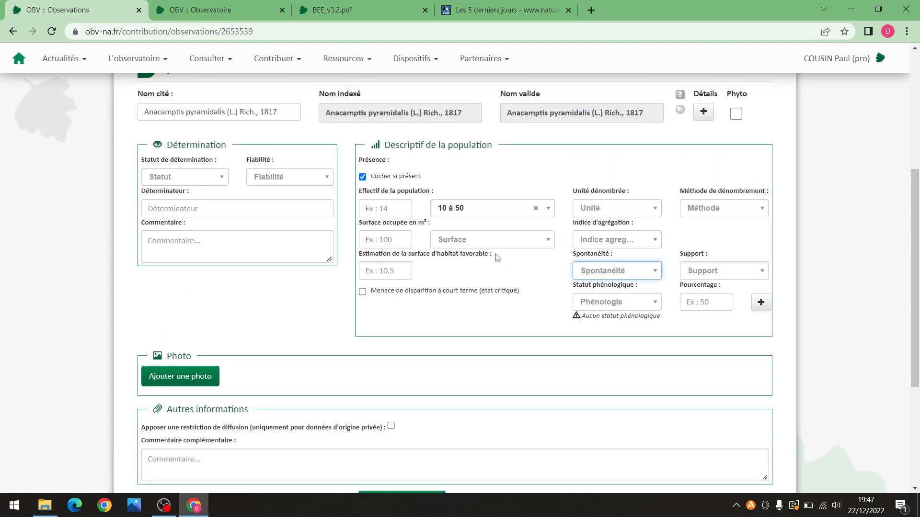
left_click(536, 209)
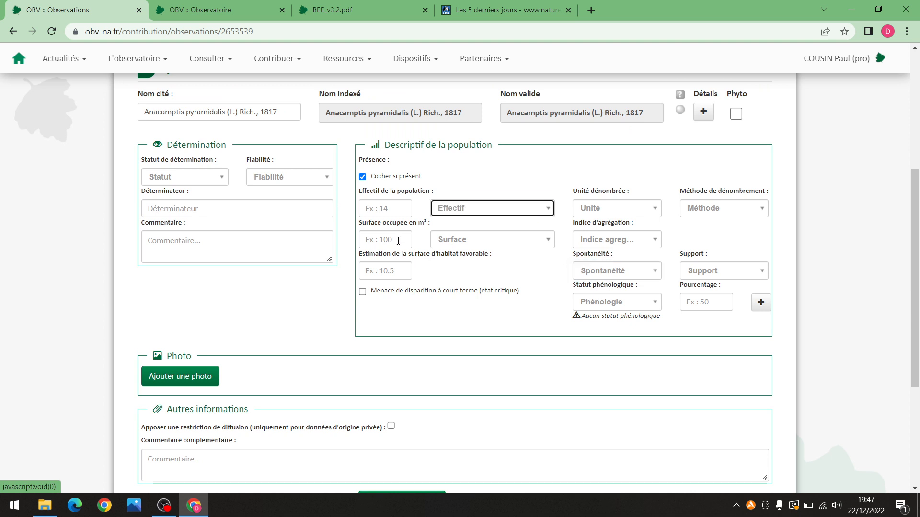
Enter 10 as the occupied surface, then clear it again
left_click(398, 241)
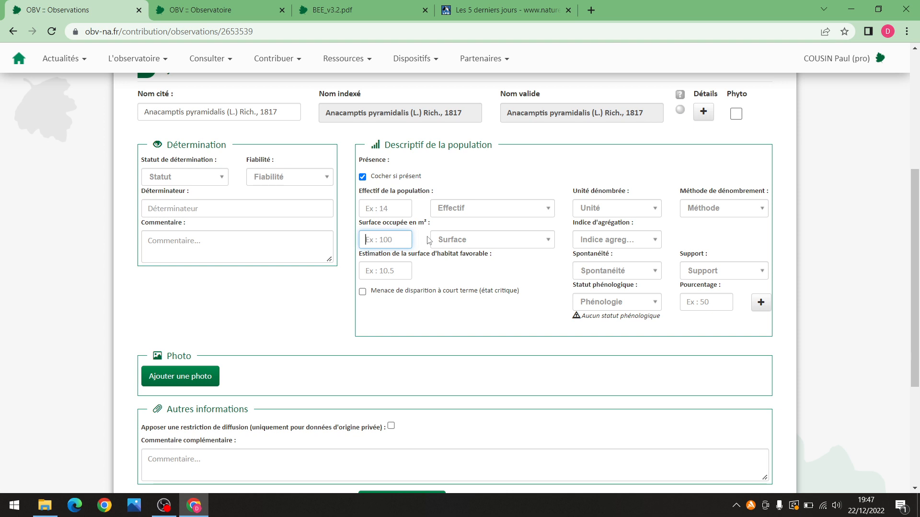
left_click(455, 243)
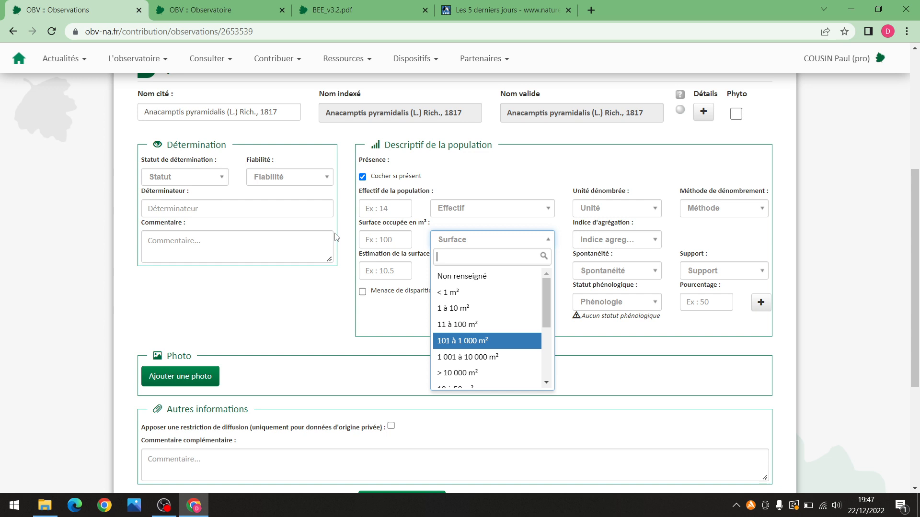
left_click(377, 241)
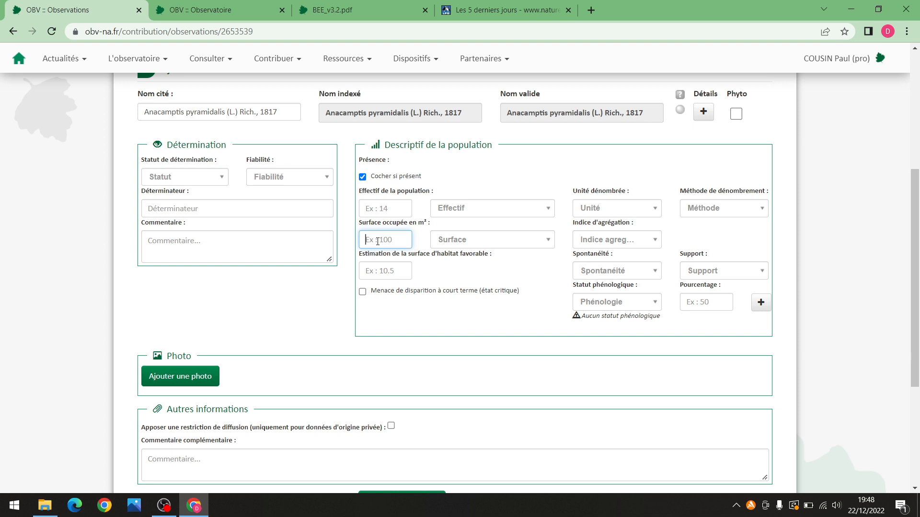
type("10")
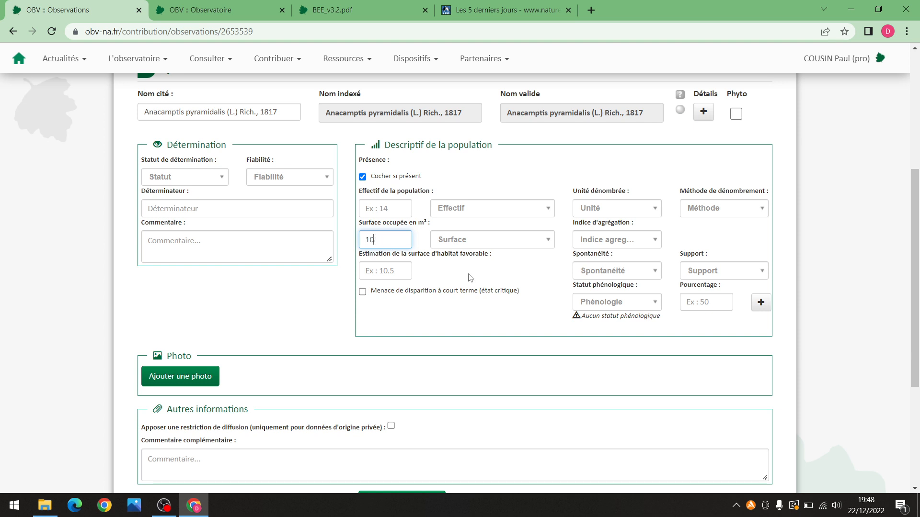
left_click(521, 280)
left_click(384, 241)
key("BackSpace")
key("BackSpace")
Leave Méthode and Phénologie unset, then collapse the observation's details panel
left_click(724, 211)
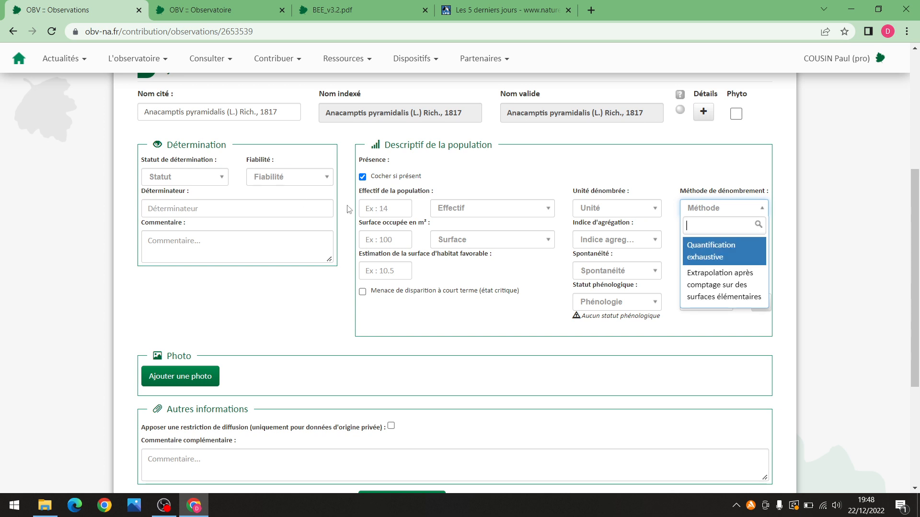
left_click(467, 288)
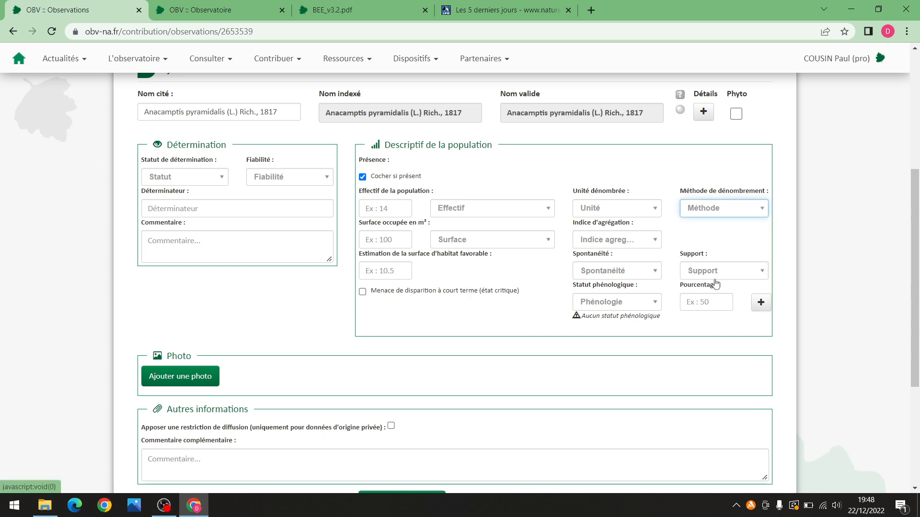
left_click(650, 306)
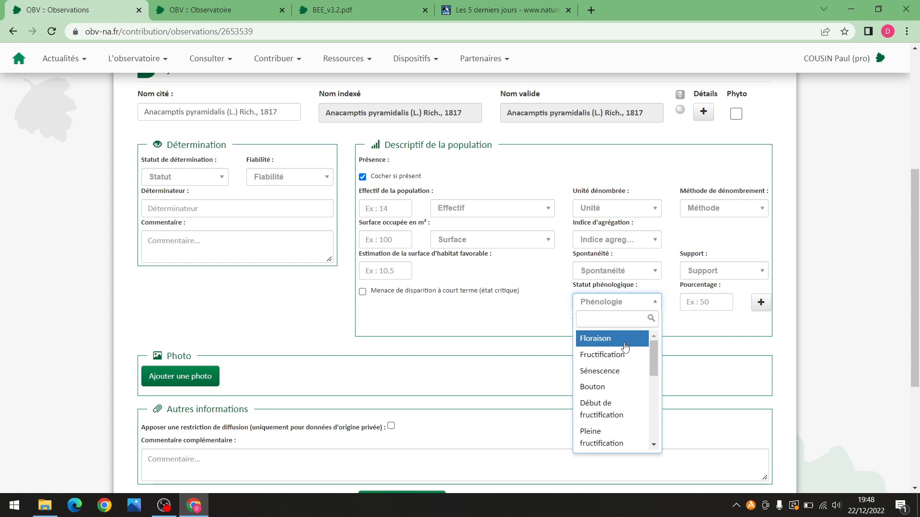
left_click(551, 312)
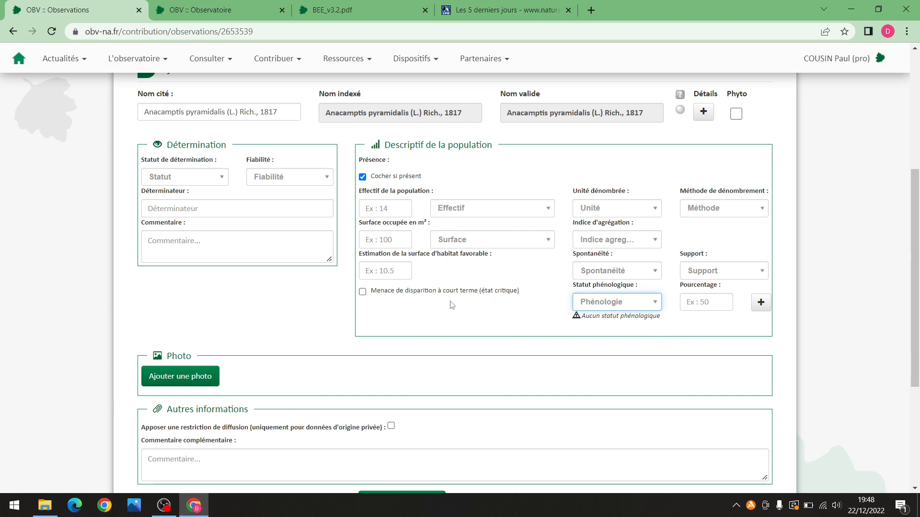
left_click(704, 113)
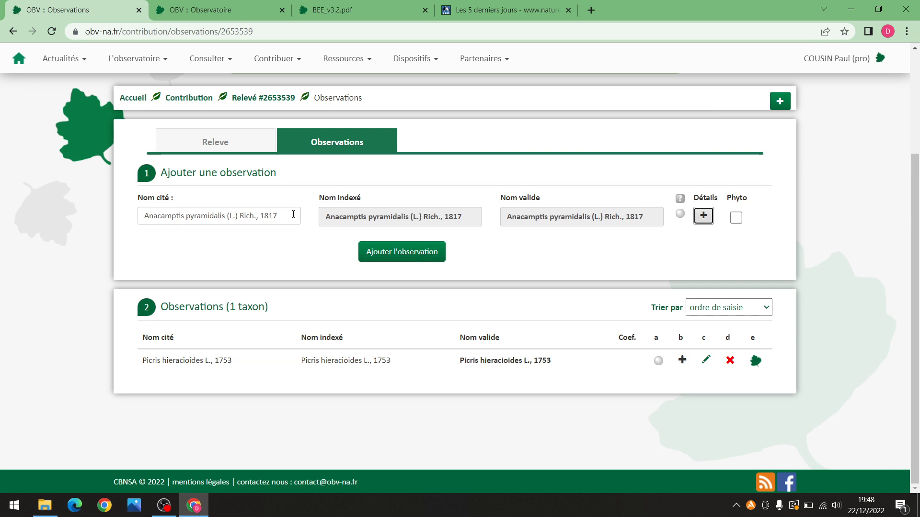
Add the orchid observation, then change its Nom cité to Himantoglossum hircinum (L.) Spreng., 1826
left_click(386, 253)
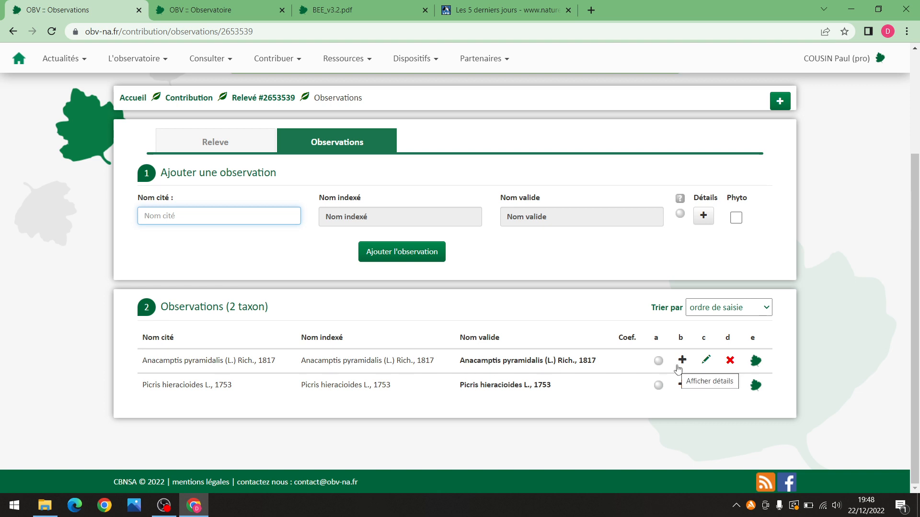
left_click(706, 361)
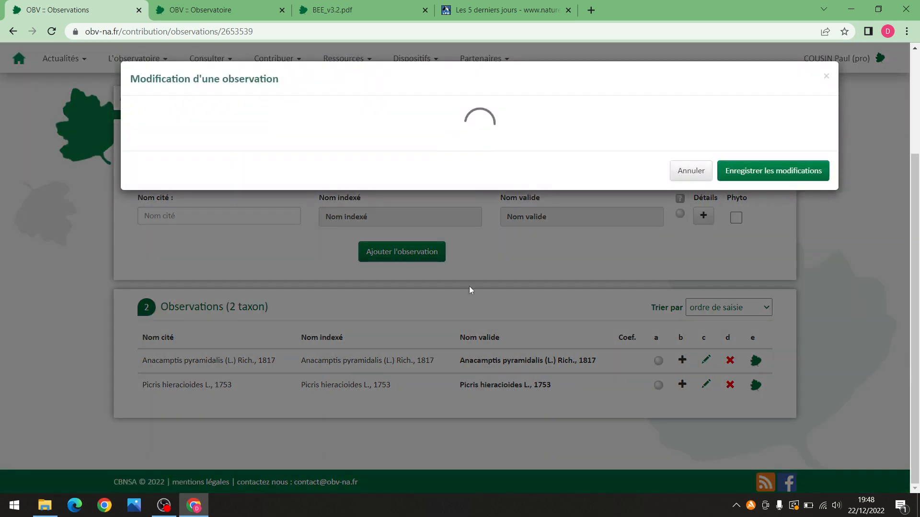
left_click(310, 140)
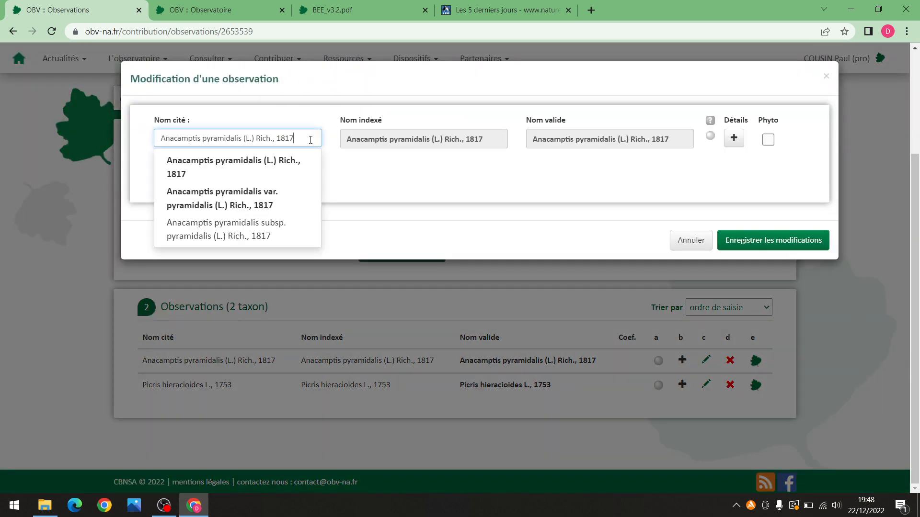
key("BackSpace")
key("BackSpace")
key("BackSpace")
key("BackSpace")
key("BackSpace")
key("BackSpace")
key("BackSpace")
key("BackSpace")
key("BackSpace")
key("BackSpace")
key("BackSpace")
key("BackSpace")
key("BackSpace")
key("BackSpace")
key("BackSpace")
key("BackSpace")
key("BackSpace")
key("BackSpace")
key("BackSpace")
key("BackSpace")
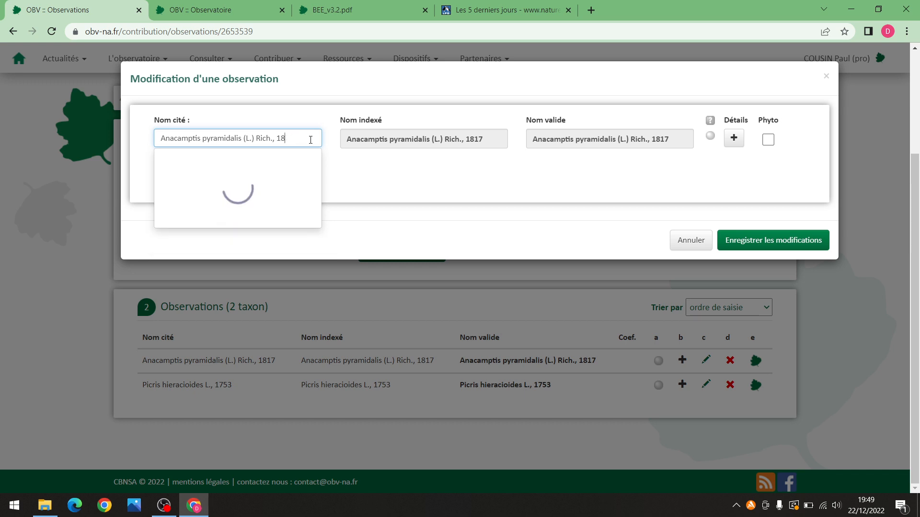
key("BackSpace")
key("BackSpace")
key("BackSpace")
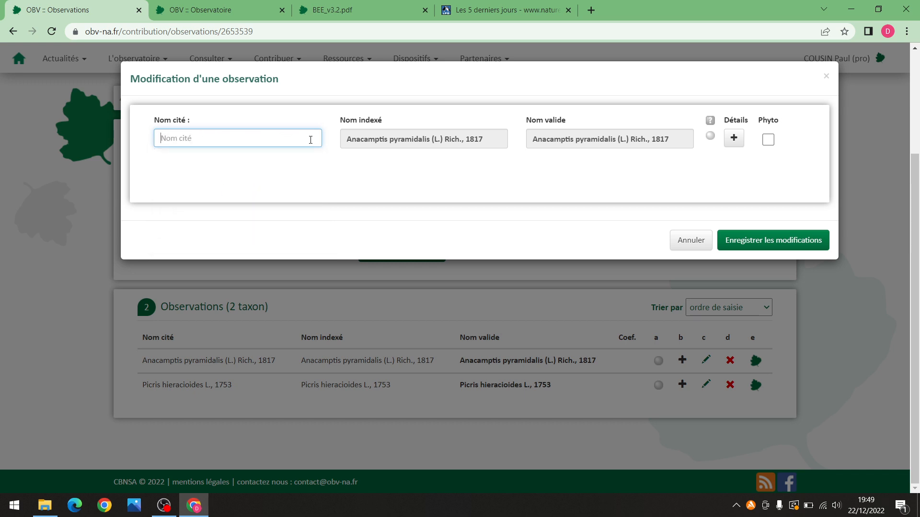
type("Himan")
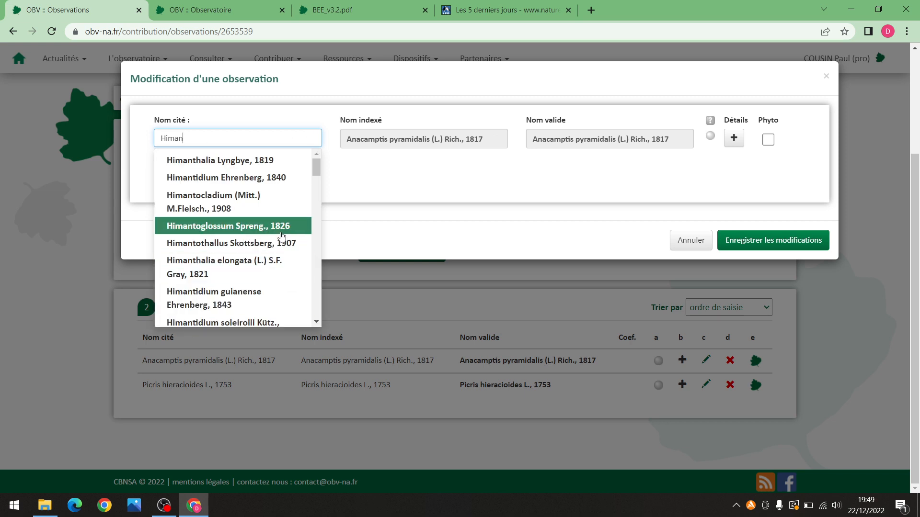
type("to")
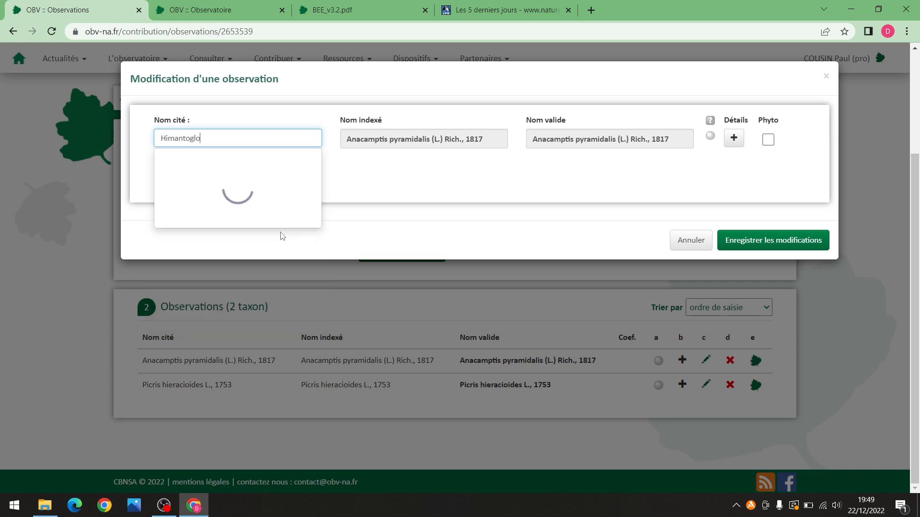
type("glo")
left_click(270, 194)
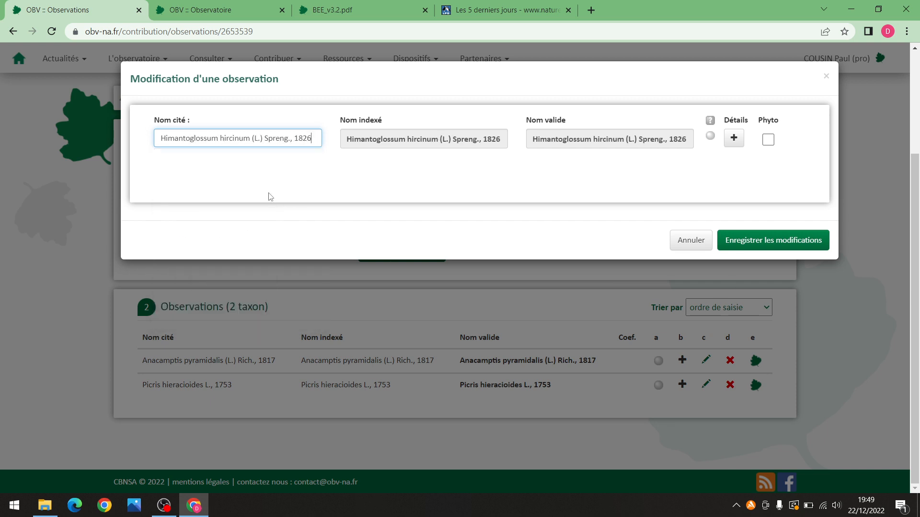
left_click(788, 244)
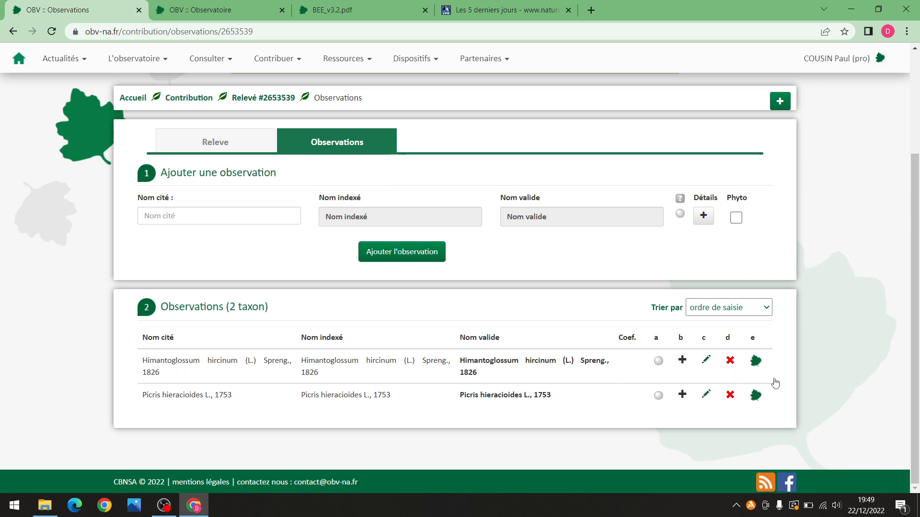
Delete the Himantoglossum hircinum observation, leaving Picris hieracioides as the relevé's only observation
left_click(729, 360)
left_click(424, 389)
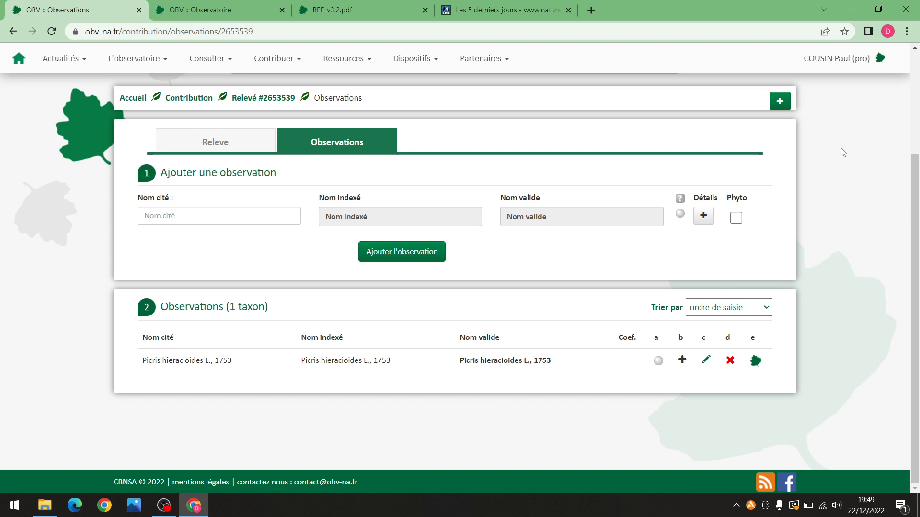
scroll(843, 152, "up", 2)
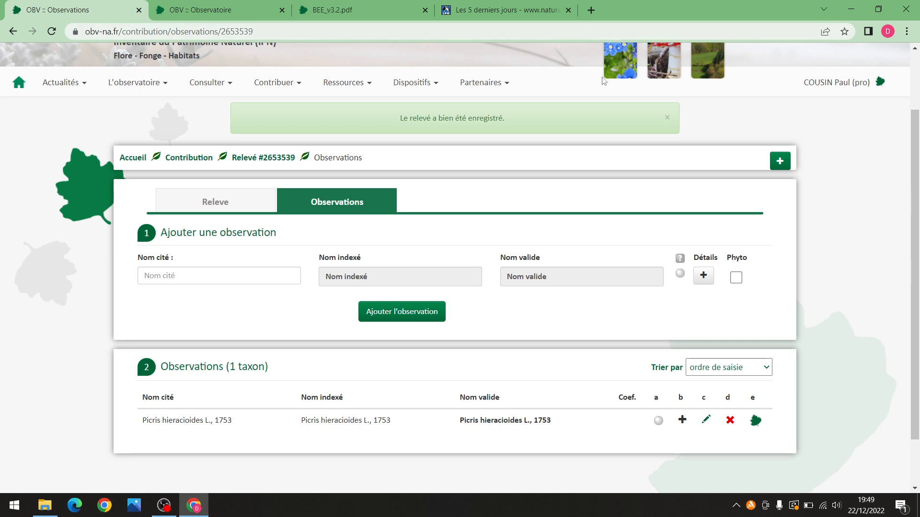
scroll(367, 132, "up", 2)
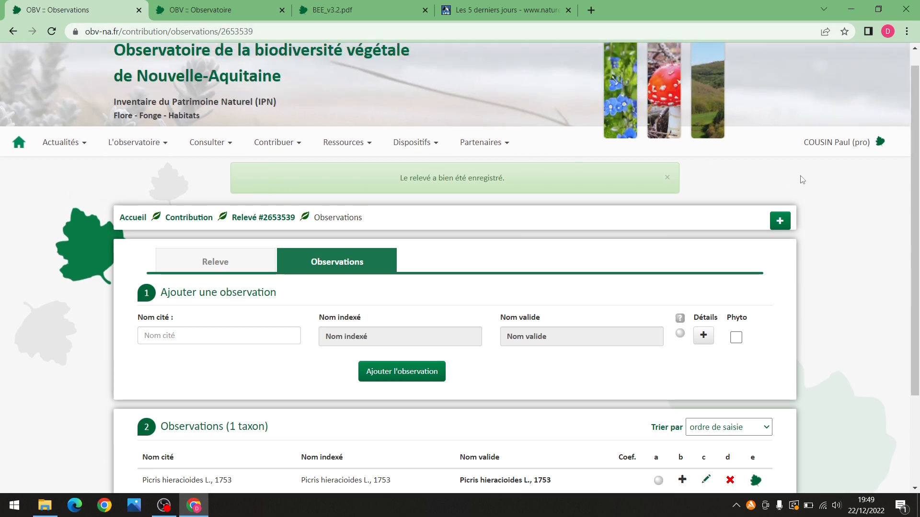
Go from the home page through the account menu's Accès réservé to the Carnet de terrain map
left_click(19, 142)
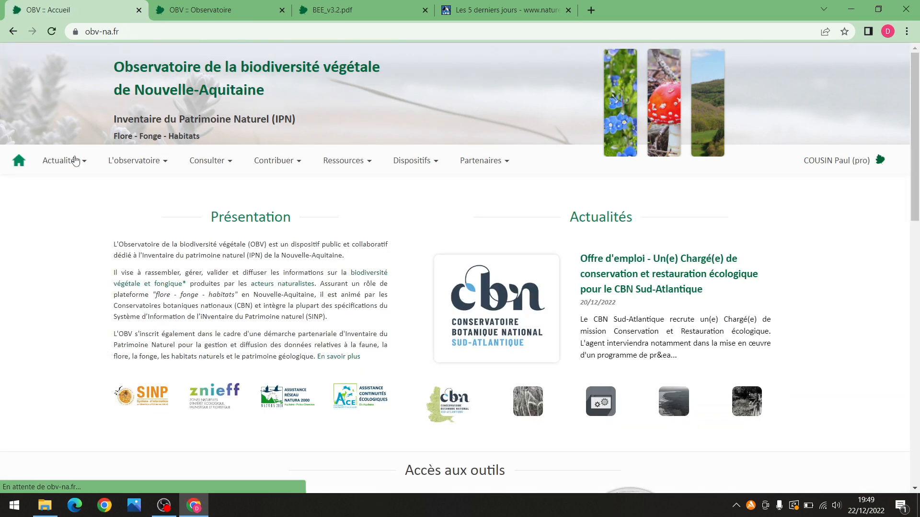
left_click(844, 163)
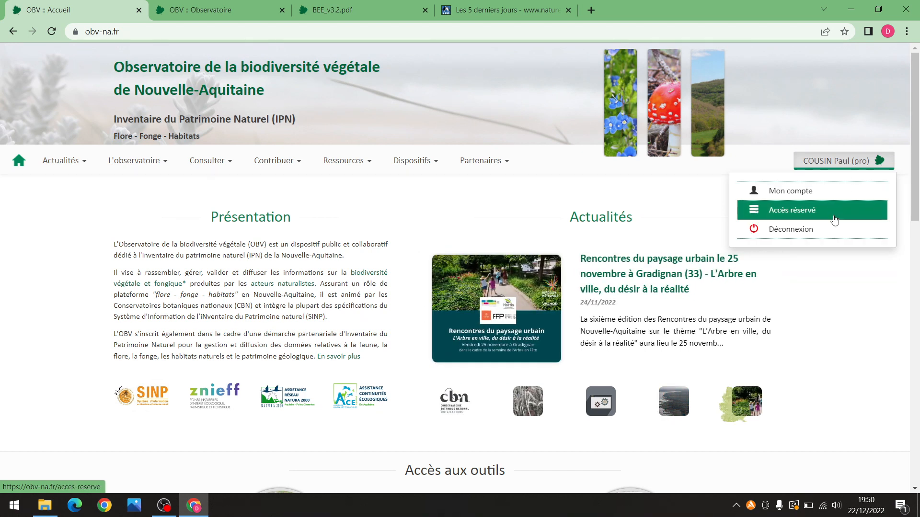
left_click(827, 214)
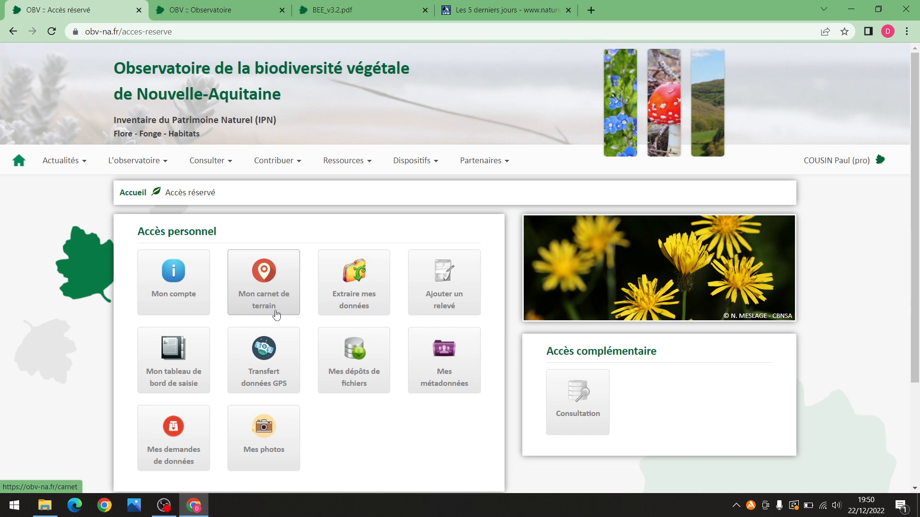
left_click(275, 294)
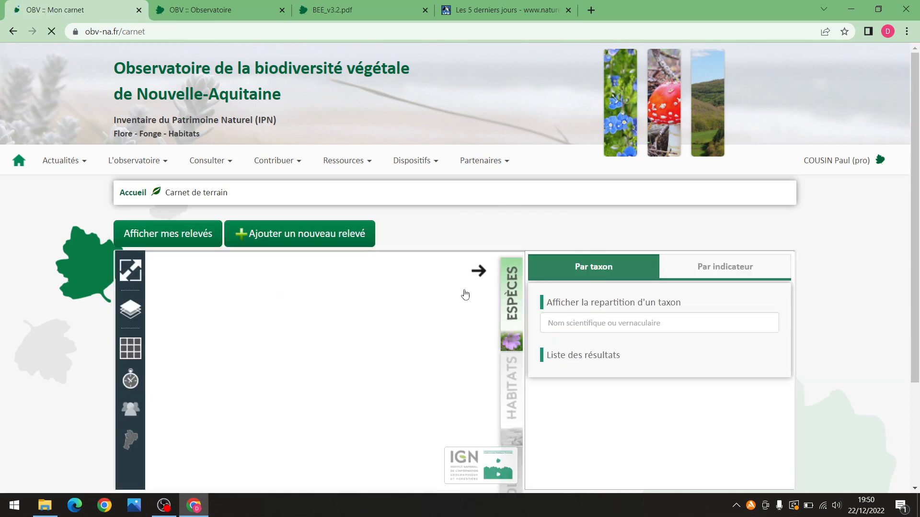
Zoom and pan the notebook map past St-Maixent onto the new relevé plot in Niort
left_click_drag(915, 110, 917, 202)
scroll(434, 345, "up", 1)
scroll(435, 346, "up", 2)
scroll(518, 282, "down", 2)
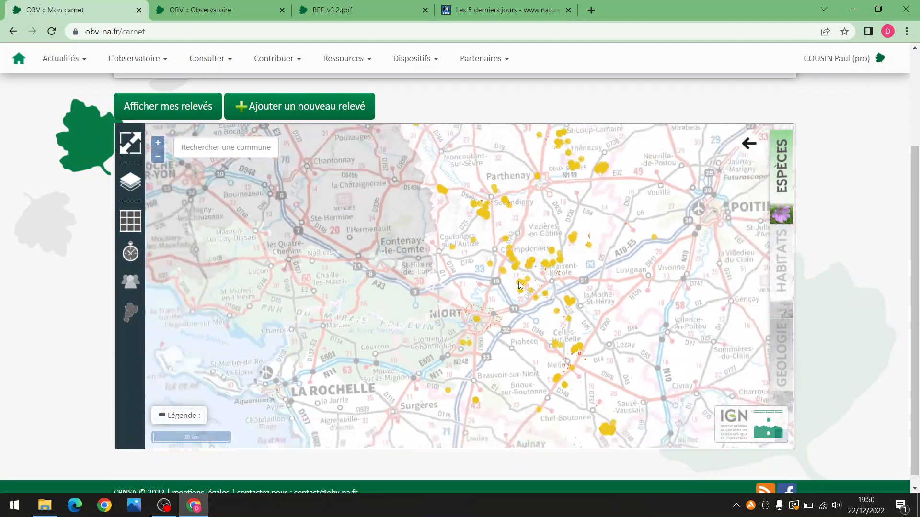
left_click_drag(558, 222, 526, 249)
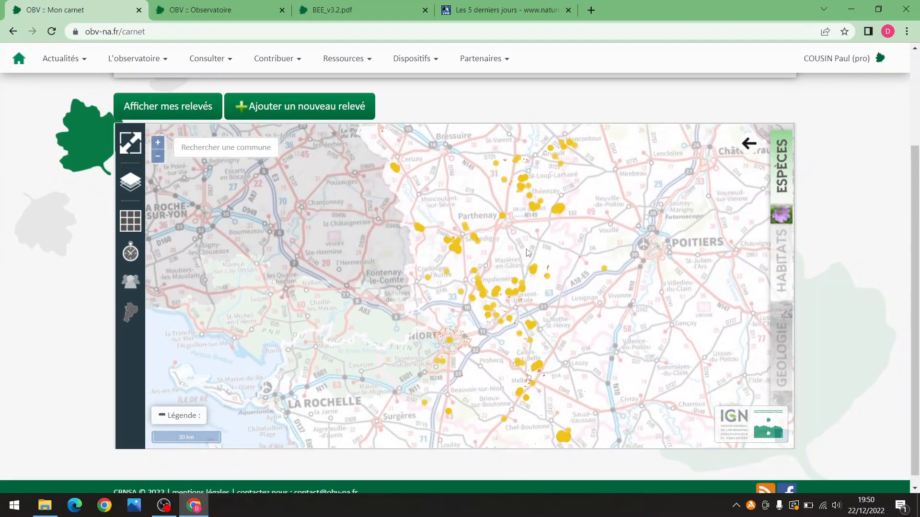
scroll(485, 292, "up", 1)
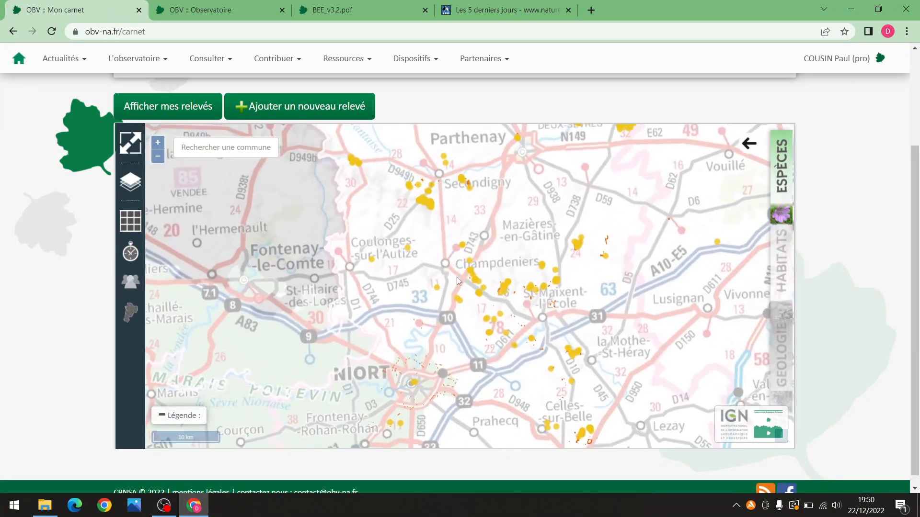
left_click_drag(498, 347, 440, 235)
scroll(441, 235, "down", 1)
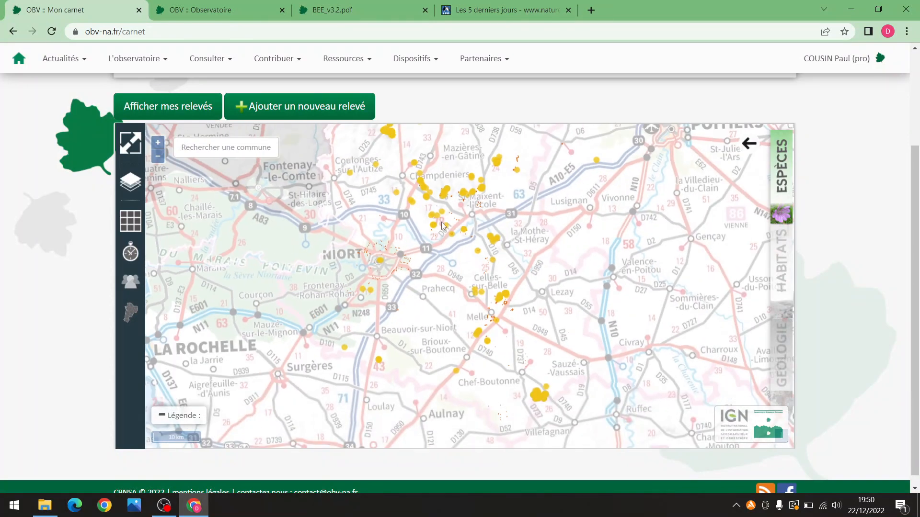
scroll(464, 211, "up", 3)
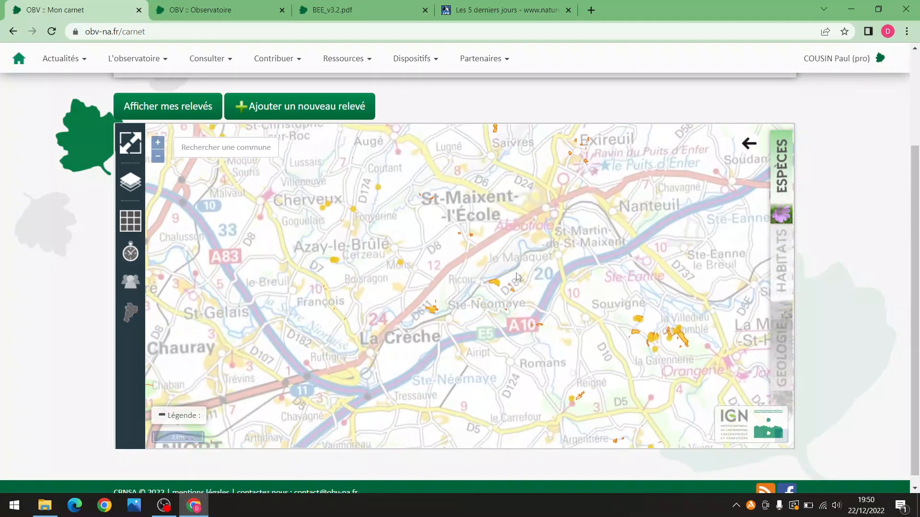
scroll(516, 277, "up", 1)
left_click_drag(516, 277, 413, 203)
left_click_drag(426, 284, 615, 165)
left_click_drag(422, 316, 548, 221)
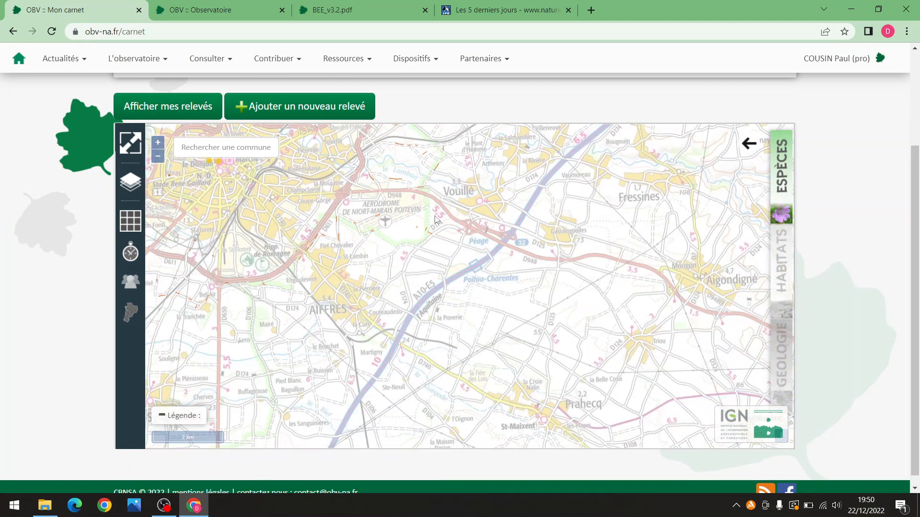
left_click_drag(434, 218, 512, 308)
left_click_drag(415, 174, 460, 217)
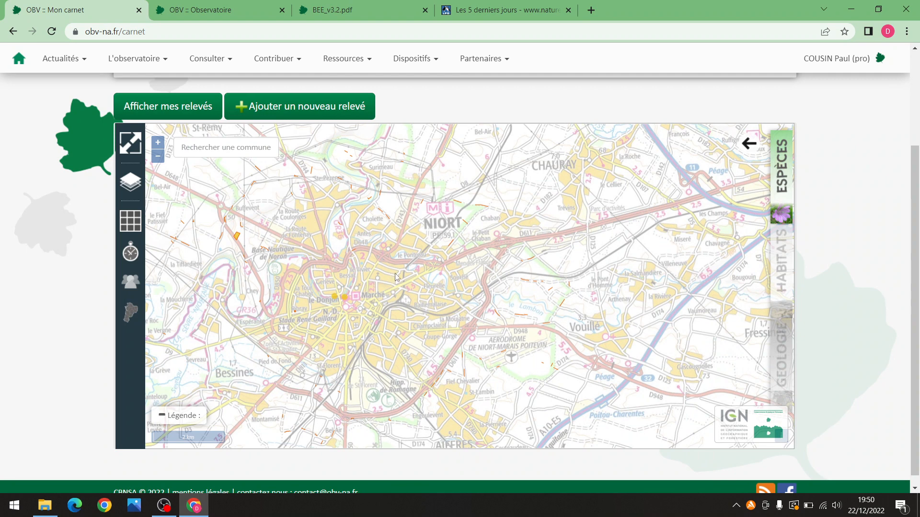
left_click_drag(395, 274, 503, 273)
left_click_drag(380, 305, 443, 301)
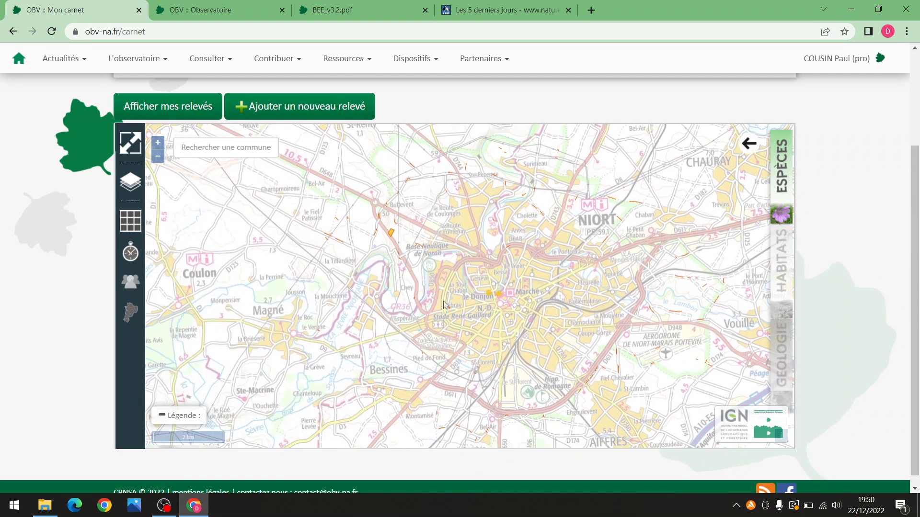
scroll(444, 303, "up", 4)
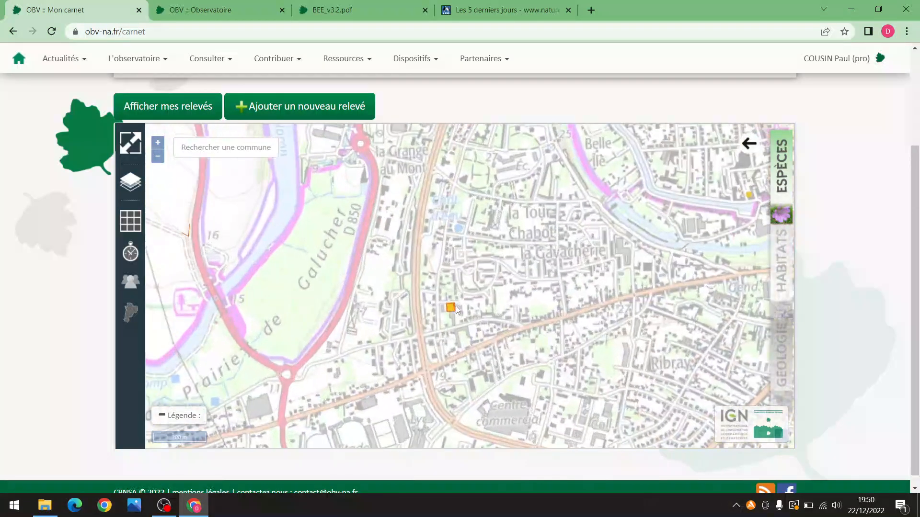
scroll(456, 306, "up", 3)
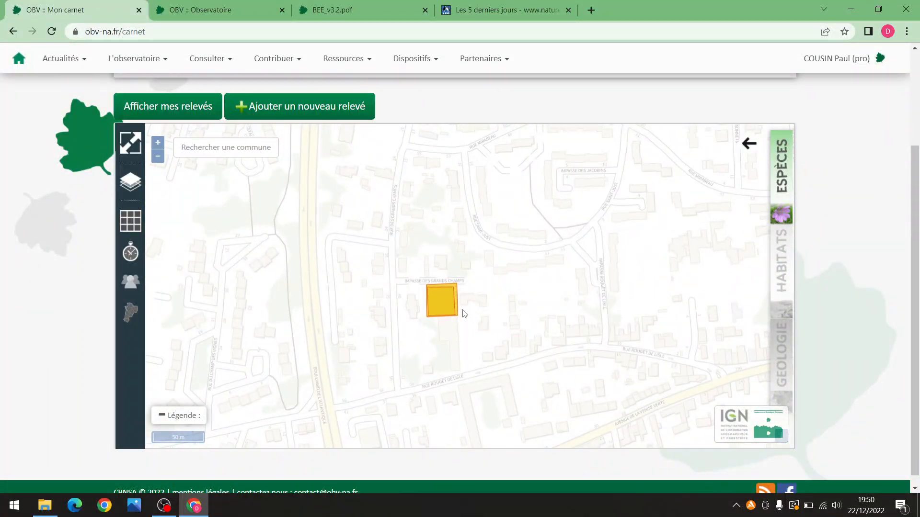
scroll(451, 306, "up", 1)
Open the Niort relevé's Informations, check its single Picris hieracioides observation, and close it
left_click(444, 300)
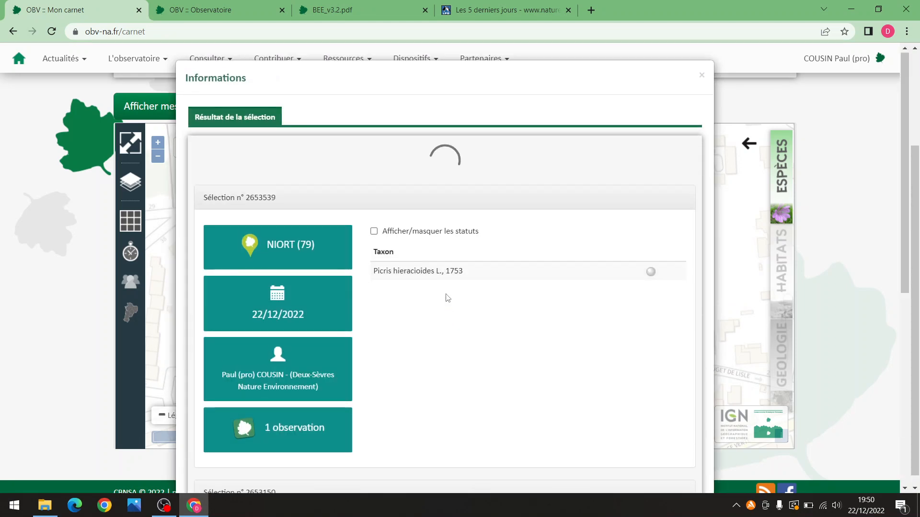
scroll(320, 239, "down", 1)
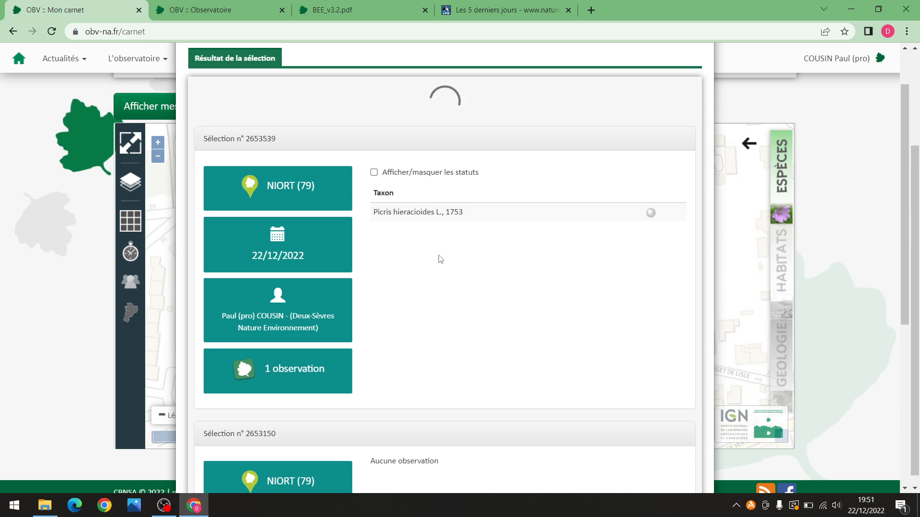
scroll(437, 255, "down", 5)
scroll(437, 254, "down", 1)
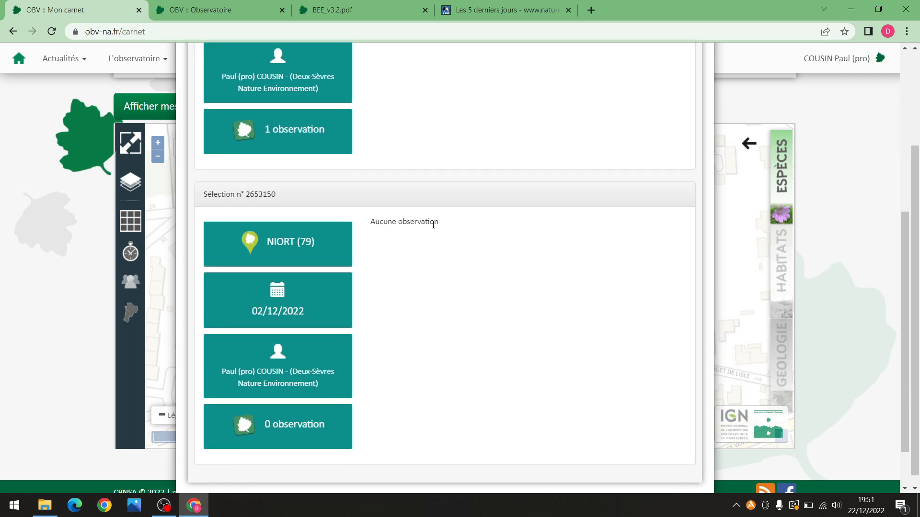
scroll(456, 295, "up", 3)
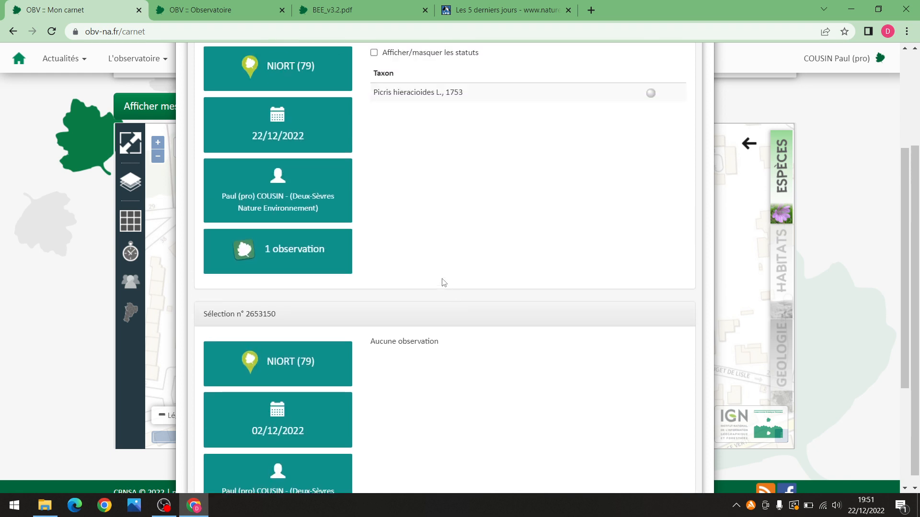
scroll(443, 256, "up", 5)
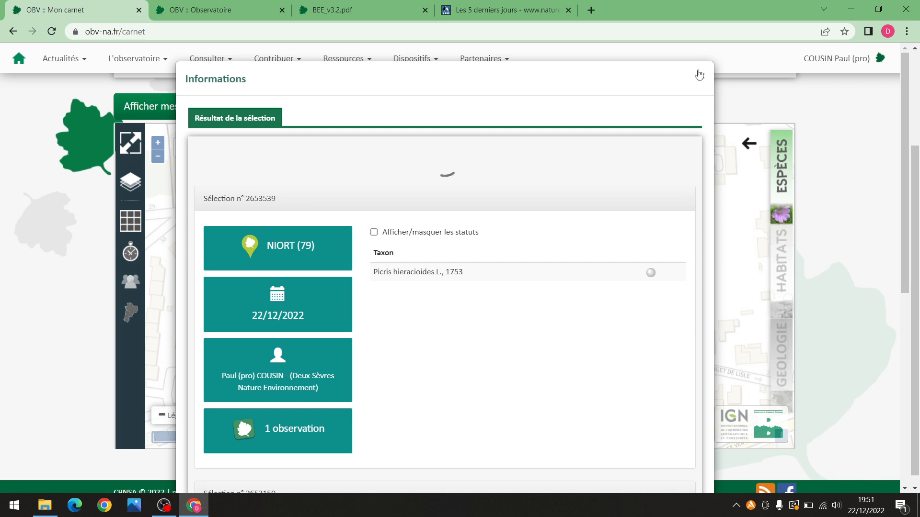
left_click(701, 78)
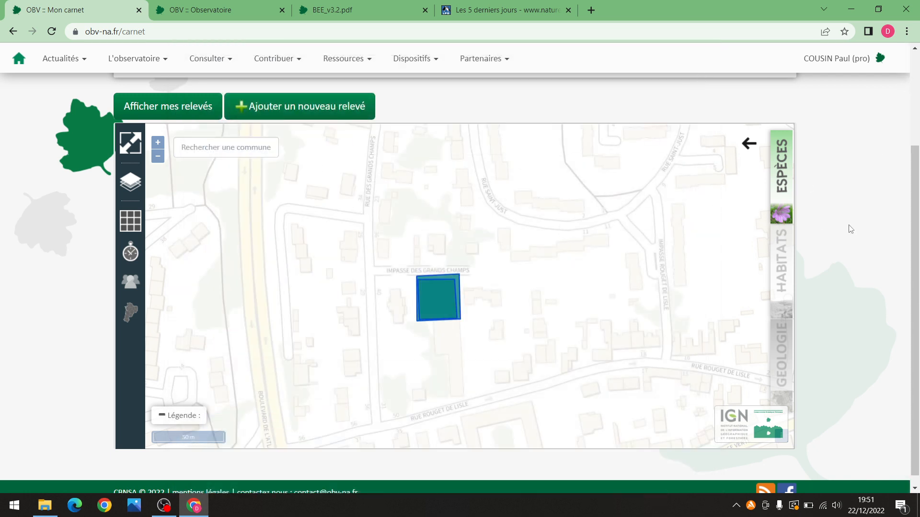
Return via Accès réservé to Mon carnet de terrain and start a new flora relevé
left_click_drag(915, 234, 915, 215)
scroll(424, 271, "down", 1)
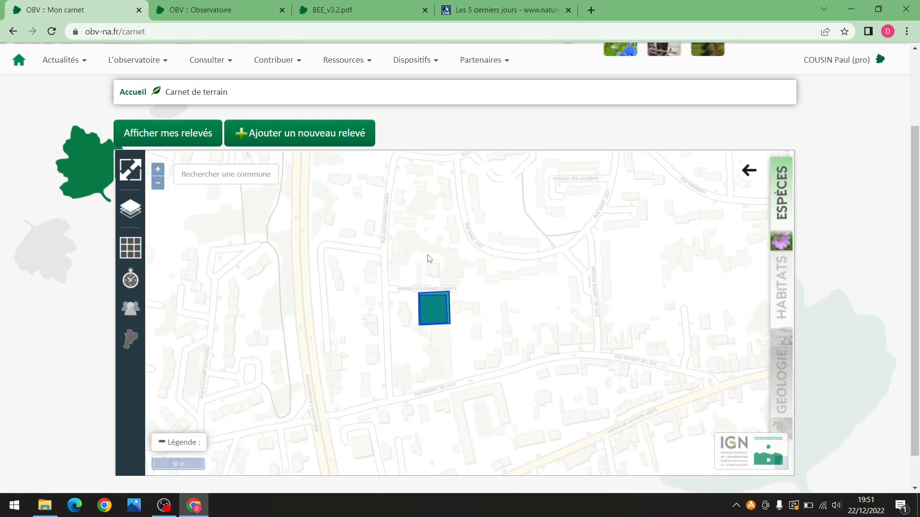
scroll(428, 259, "down", 1)
left_click(836, 60)
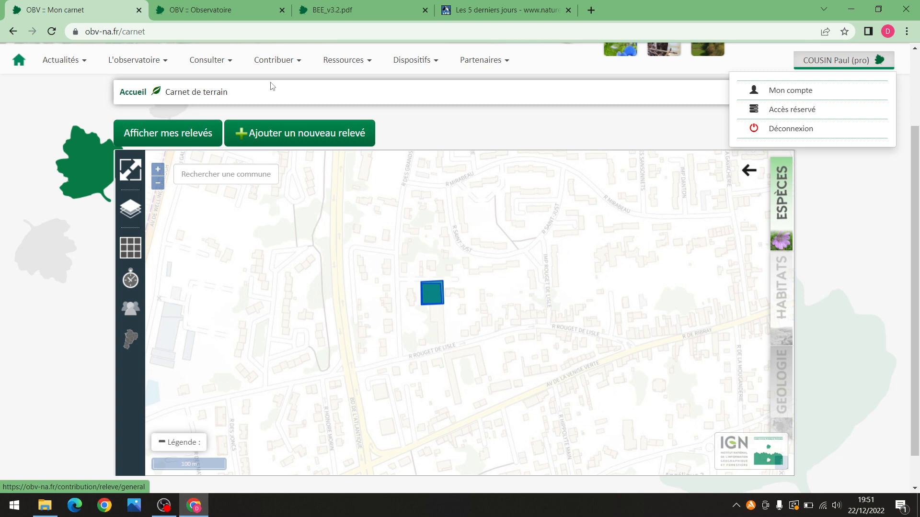
left_click(285, 67)
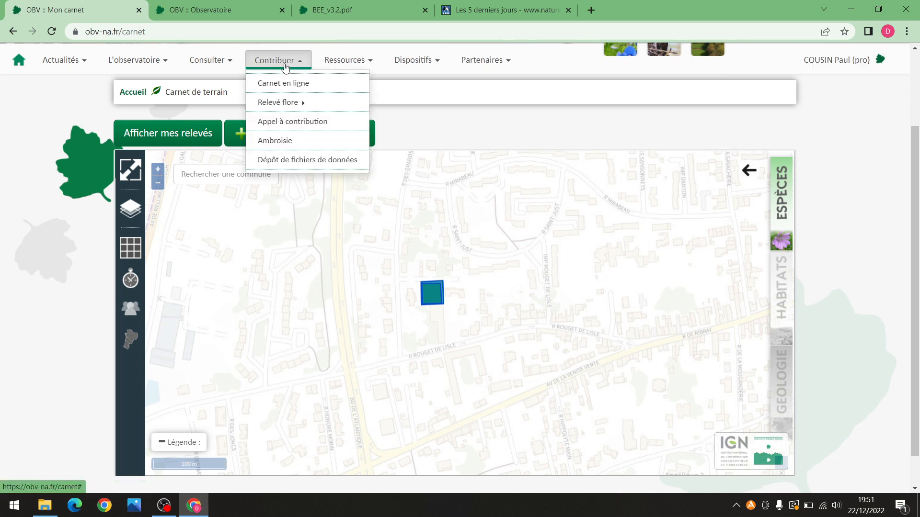
mouse_move(353, 108)
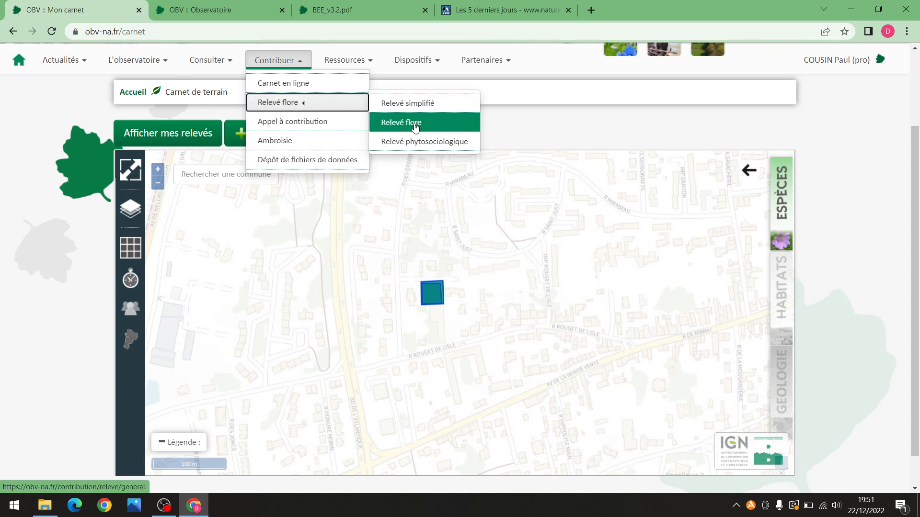
mouse_move(809, 59)
left_click(802, 118)
left_click(254, 281)
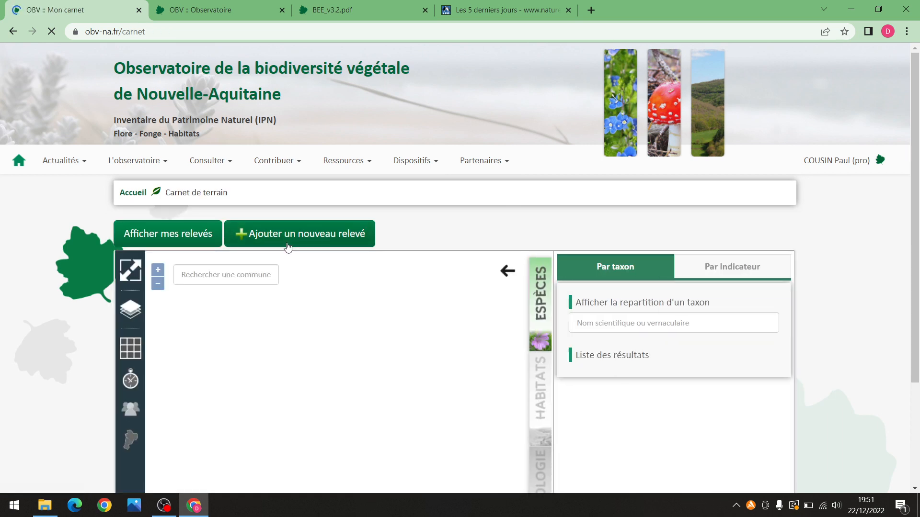
left_click(288, 241)
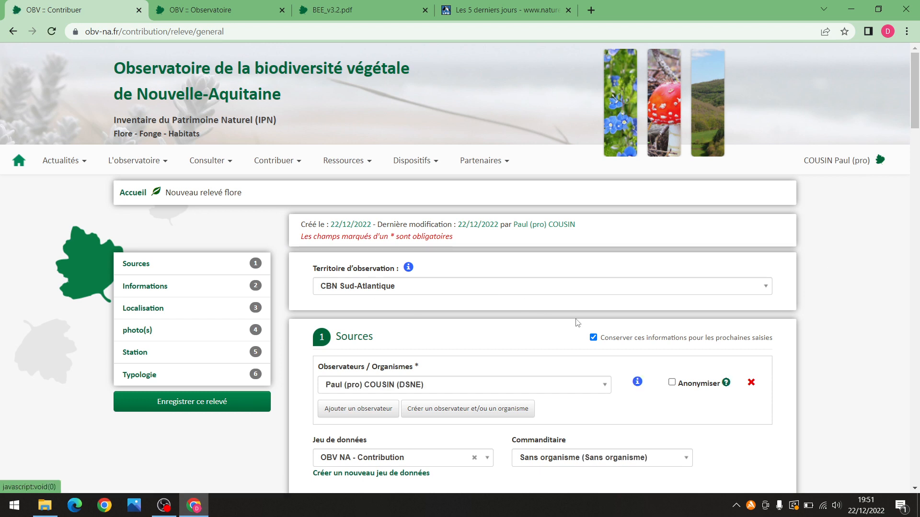
Leave the relevé form for the Accès réservé page through the account menu
scroll(847, 311, "down", 5)
scroll(847, 311, "down", 4)
scroll(841, 306, "up", 9)
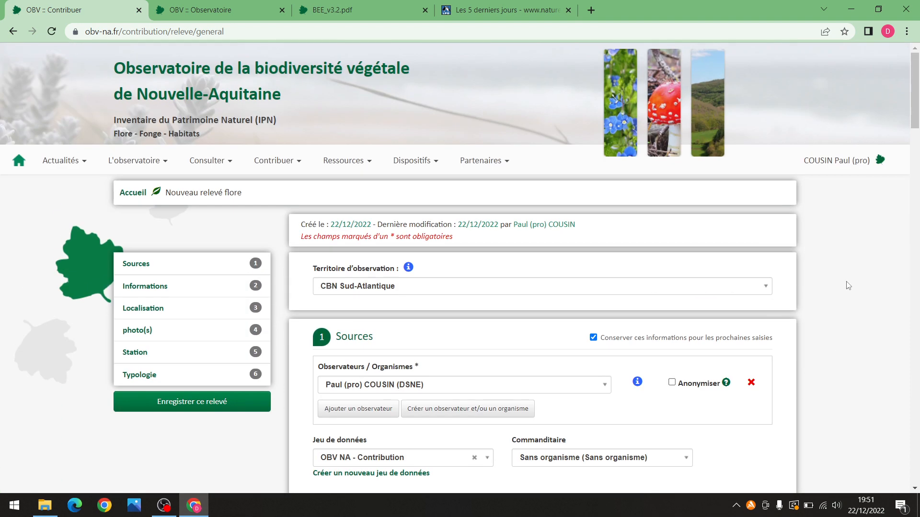
left_click(840, 163)
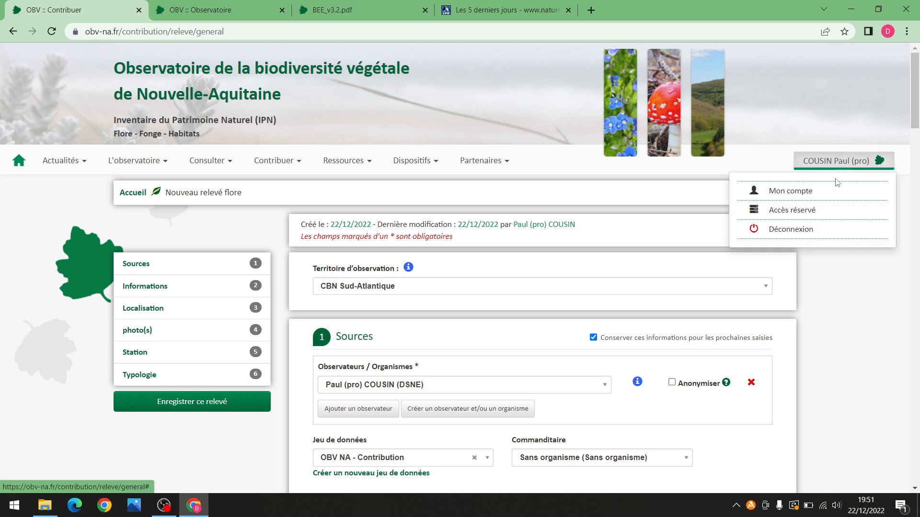
left_click(792, 209)
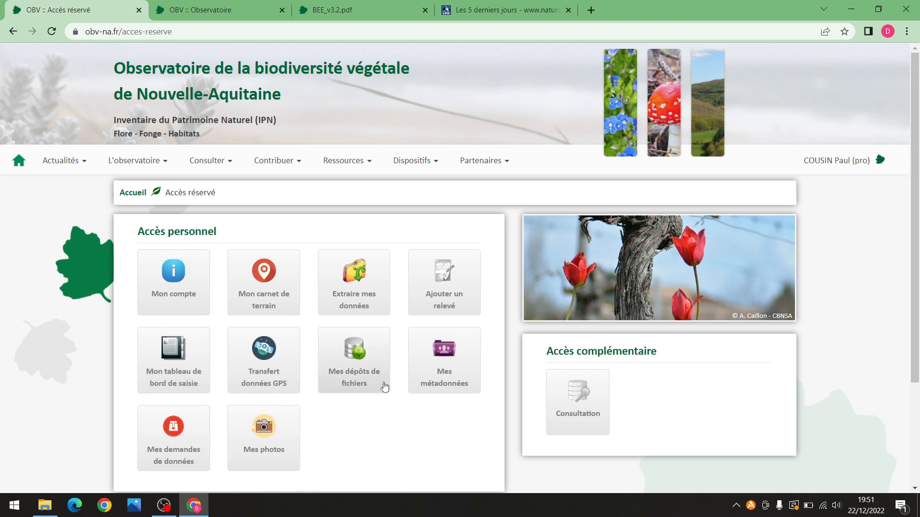
View the Mon compte profile details, then go back to Accès réservé
left_click(834, 161)
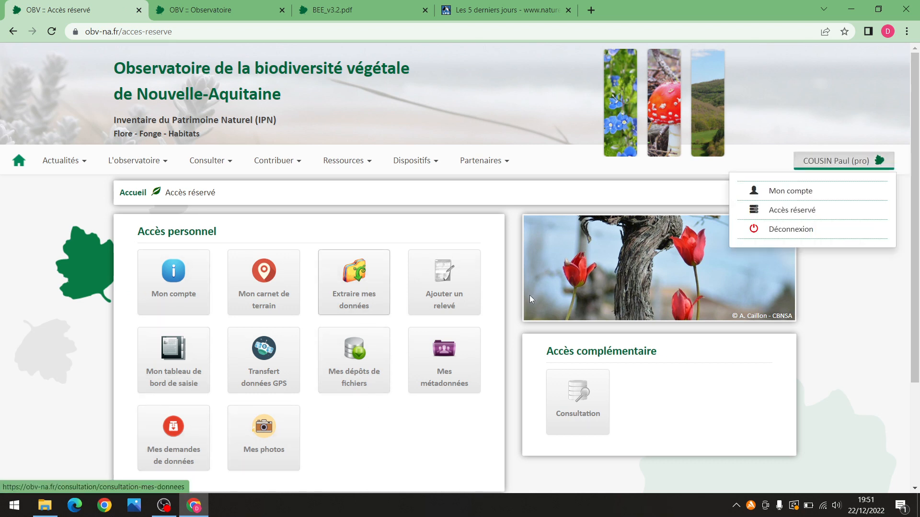
left_click(371, 433)
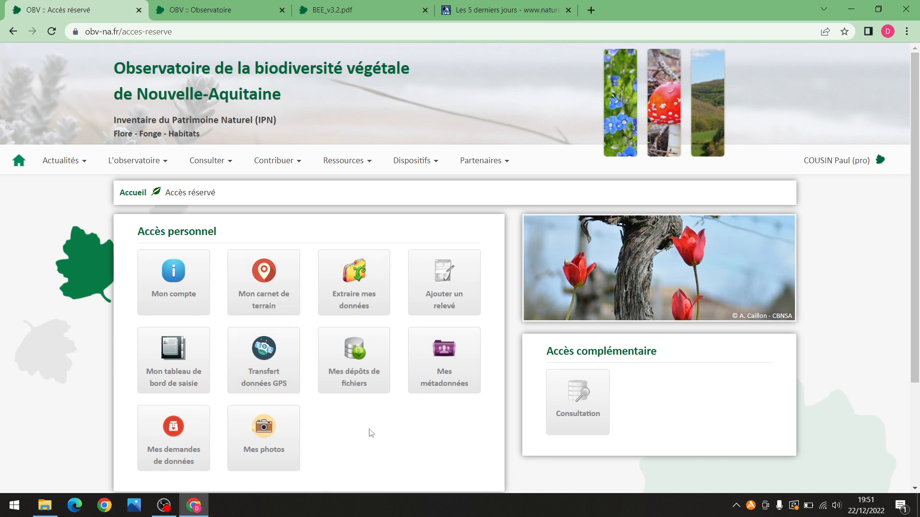
left_click(192, 293)
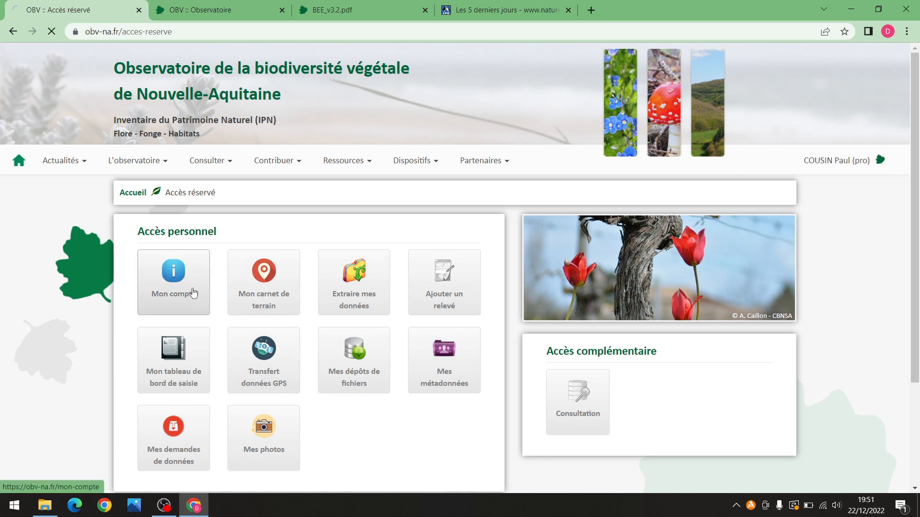
left_click_drag(910, 144, 866, 107)
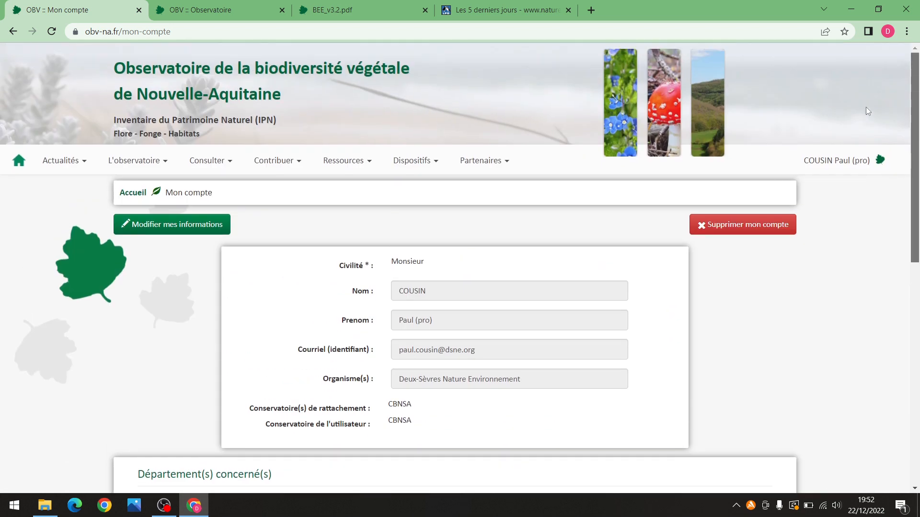
left_click(17, 36)
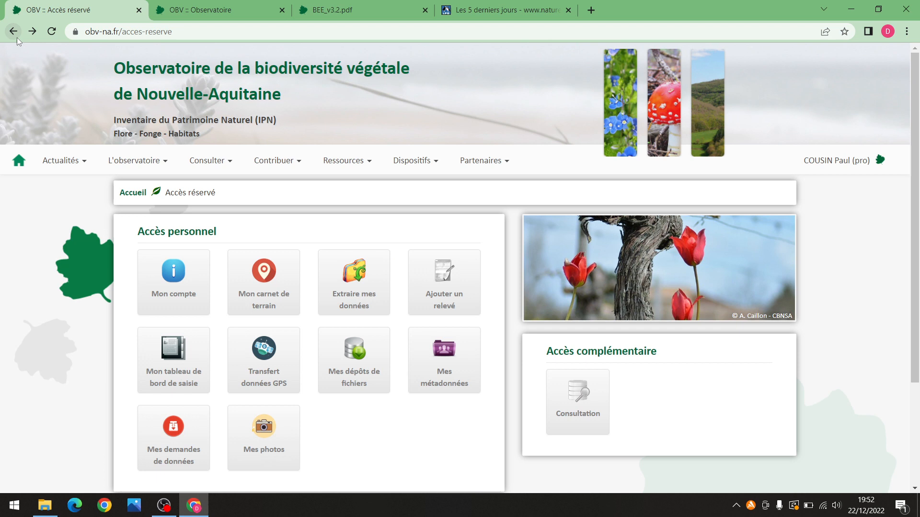
Zoom the notebook map toward Niort and inspect the 18-observation Saint-Symphorien relevé's details
left_click(273, 307)
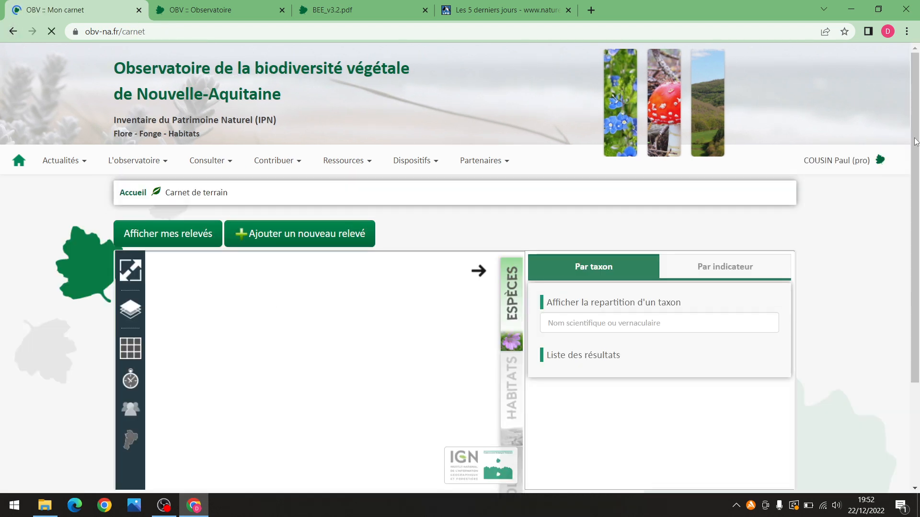
scroll(516, 412, "down", 3)
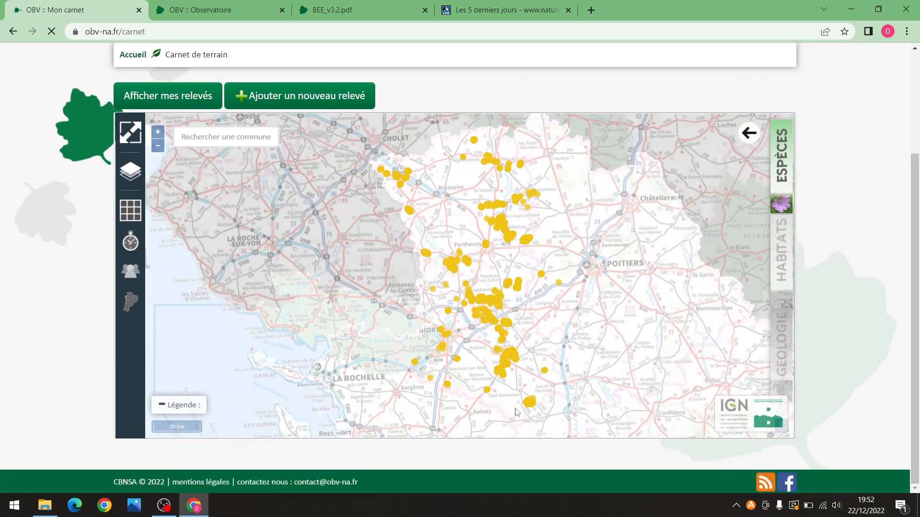
scroll(456, 400, "up", 2)
scroll(453, 359, "up", 2)
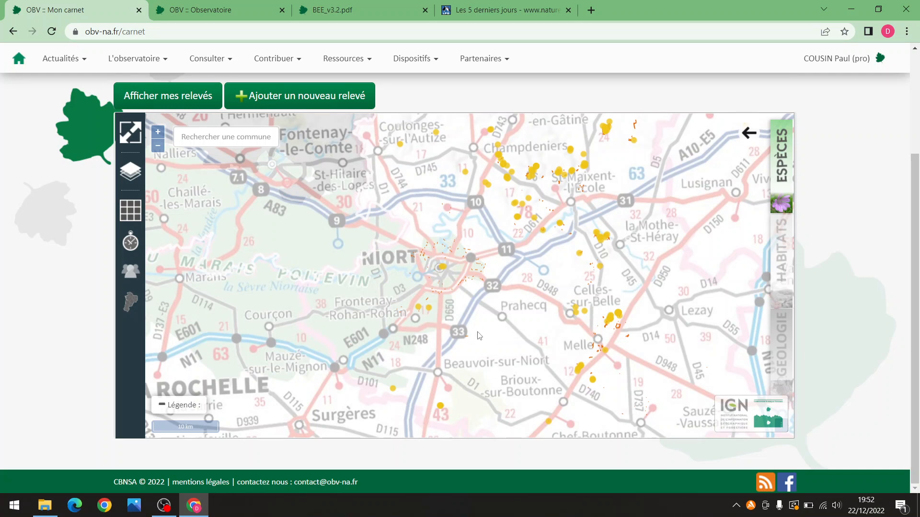
left_click(428, 308)
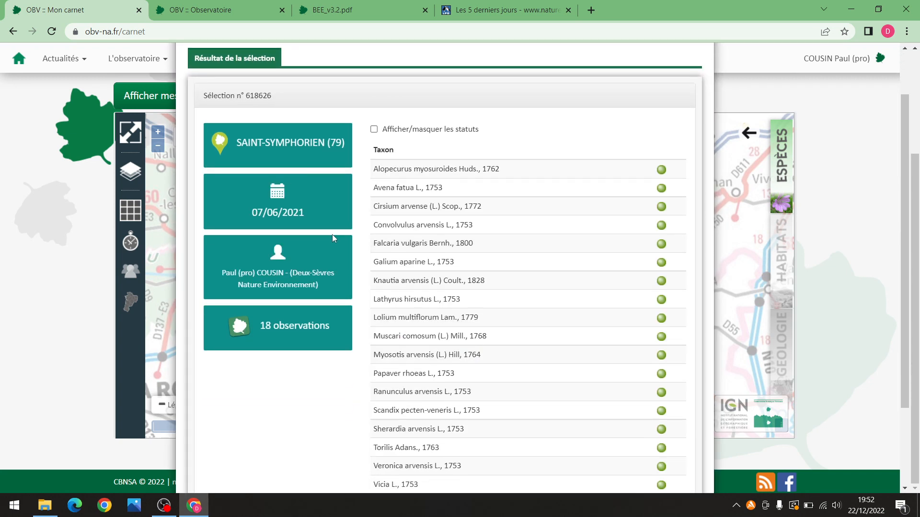
scroll(332, 235, "up", 2)
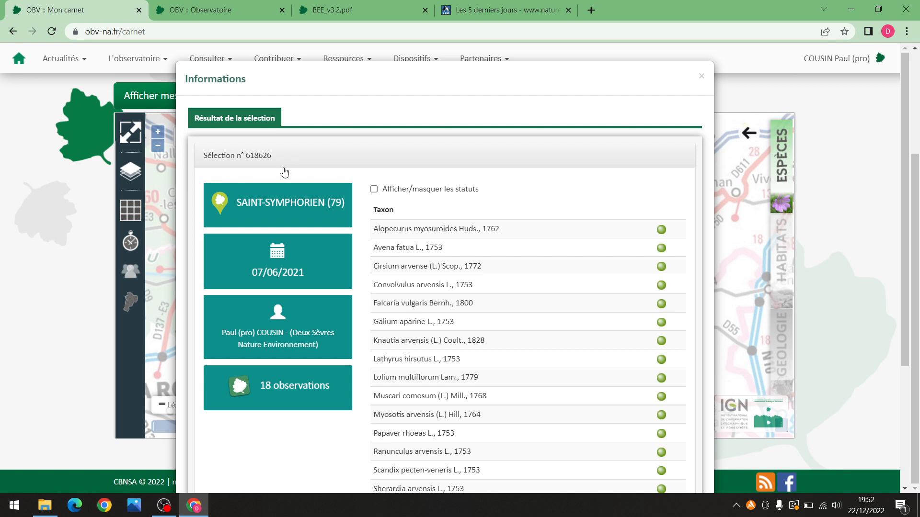
left_click(701, 77)
Zoom in and view the details of the new Niort relevé, then close them
scroll(477, 292, "up", 1)
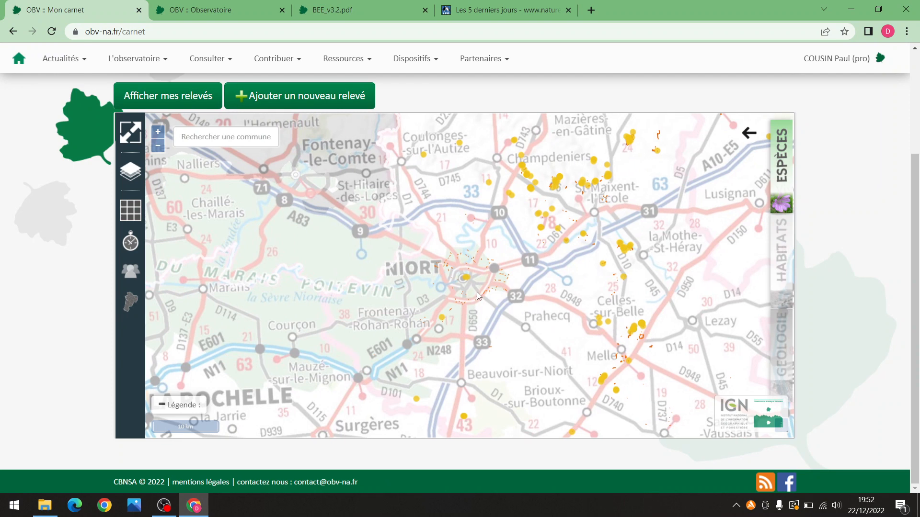
scroll(470, 283, "up", 3)
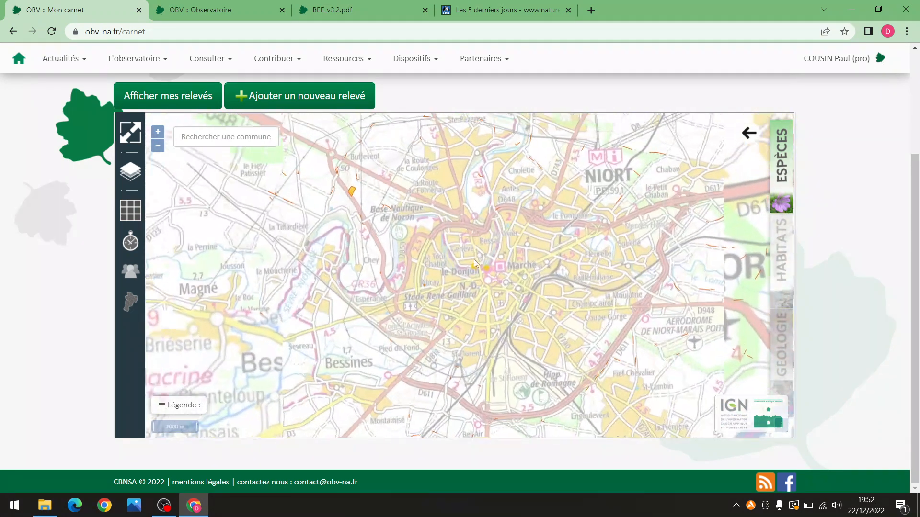
scroll(375, 301, "up", 3)
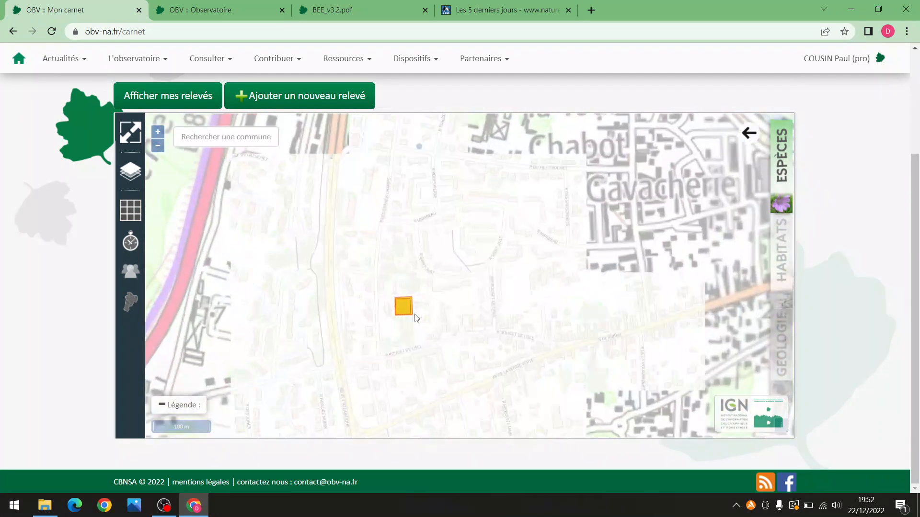
left_click(390, 303)
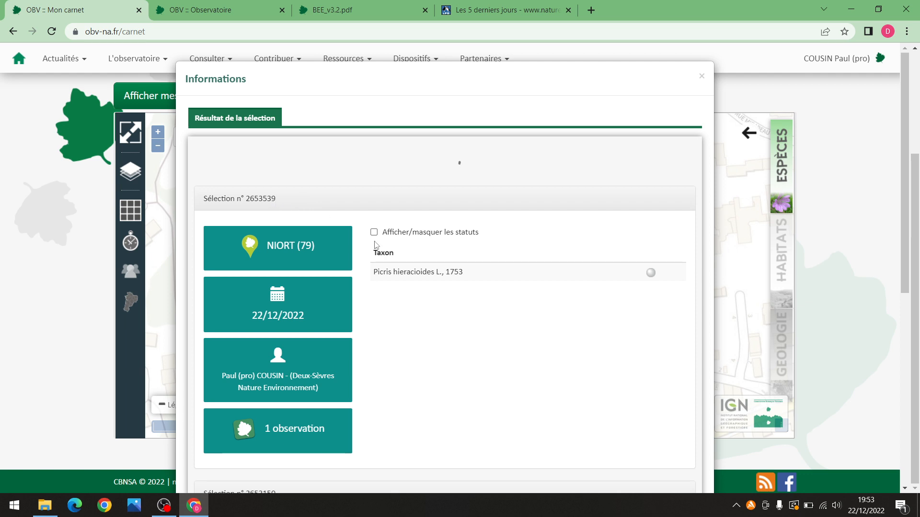
left_click(700, 76)
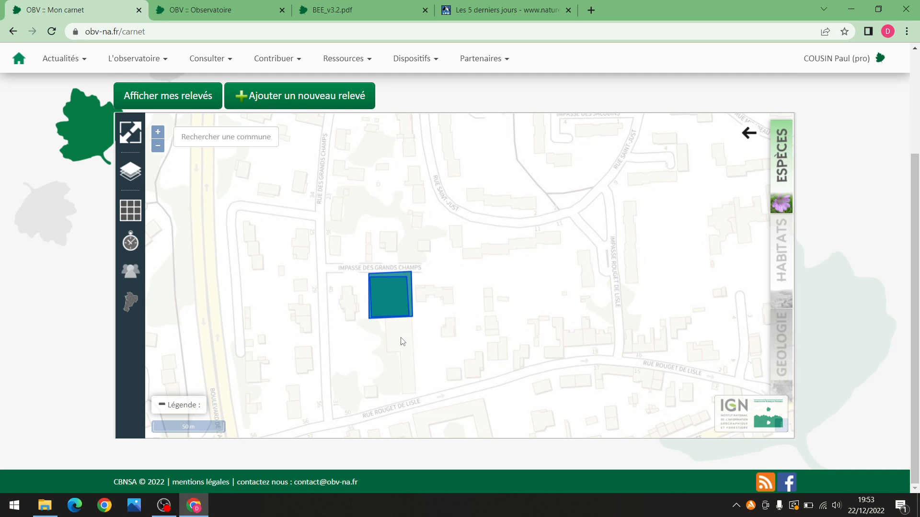
Zoom onto the relevé polygon, select its number 2653539, and close the Informations dialog
double_click(385, 295)
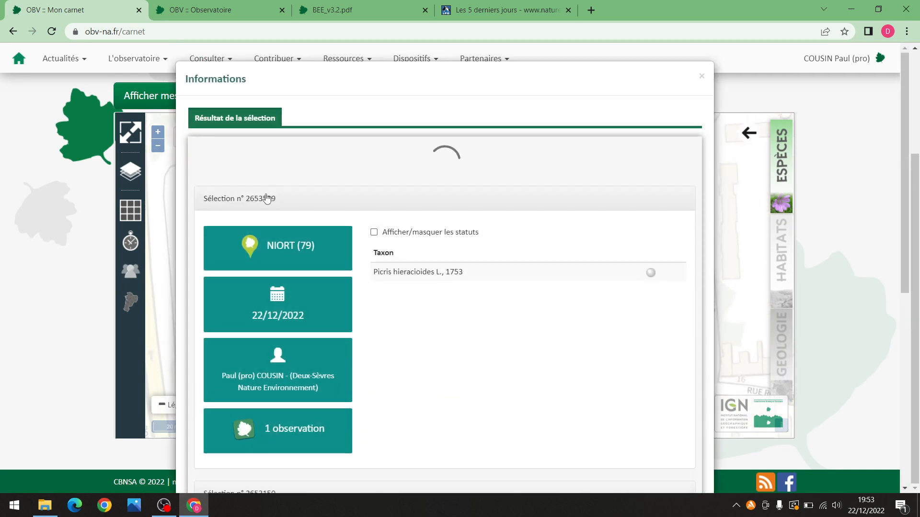
left_click_drag(280, 202, 244, 205)
key("ctrl+c")
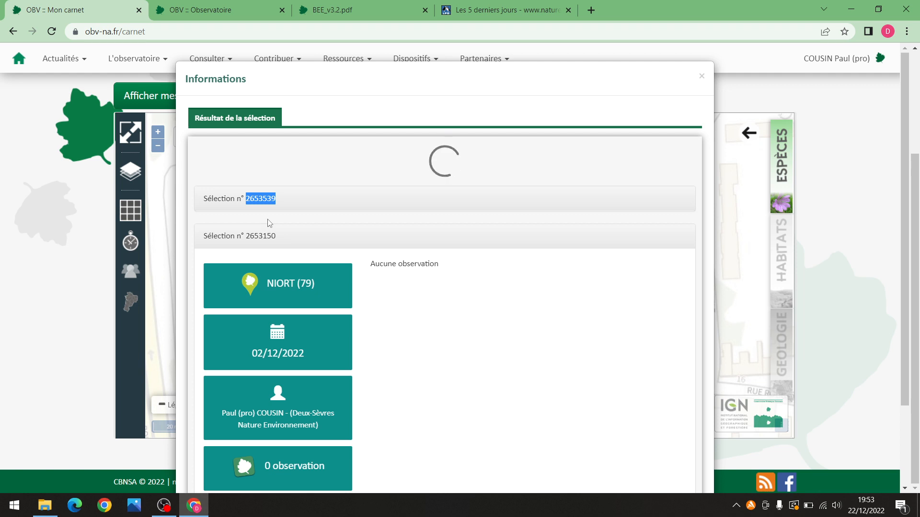
left_click(701, 77)
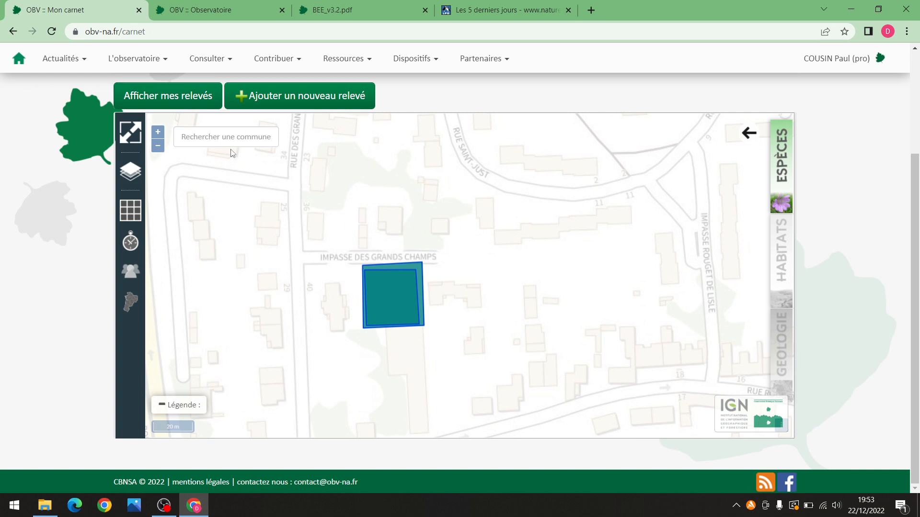
left_click(195, 102)
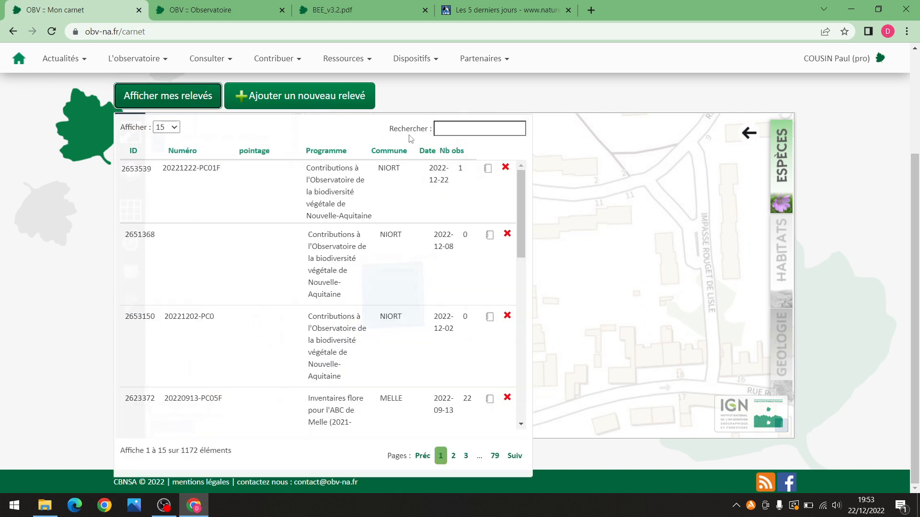
left_click(470, 130)
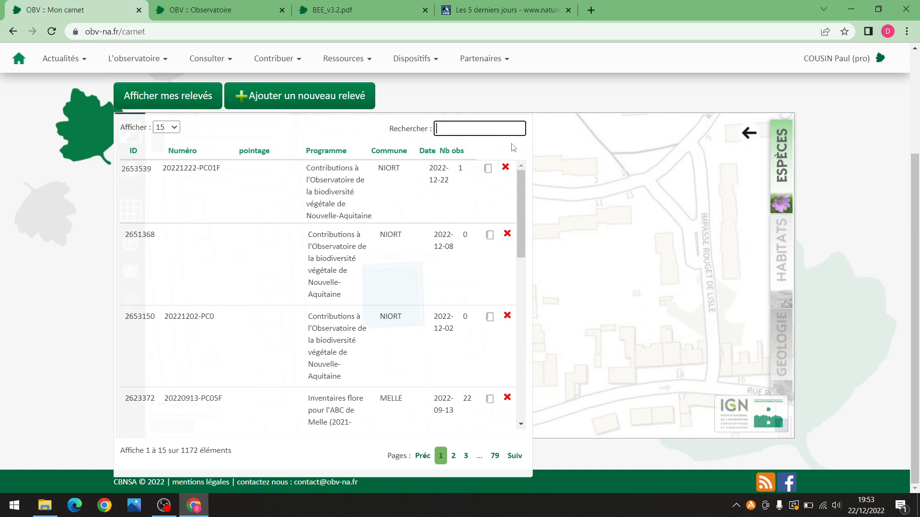
key("ctrl+v")
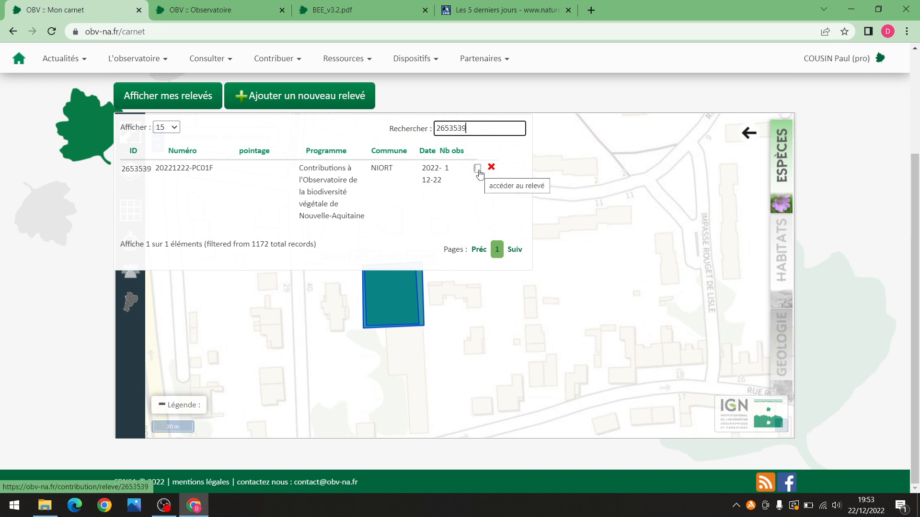
left_click(478, 170)
left_click_drag(913, 102, 914, 187)
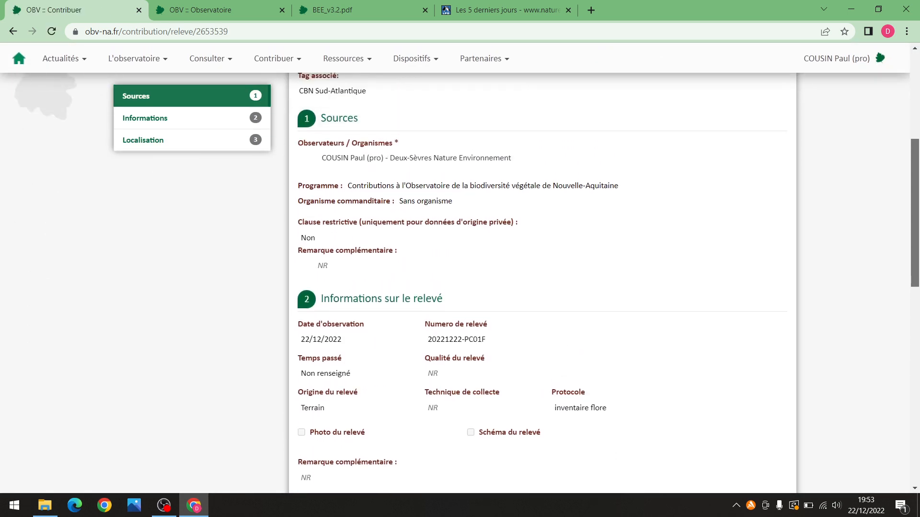
Open relevé 2653539 with the Modifier pencil and save it unchanged via 'Modifier ce relevé'
scroll(298, 215, "up", 1)
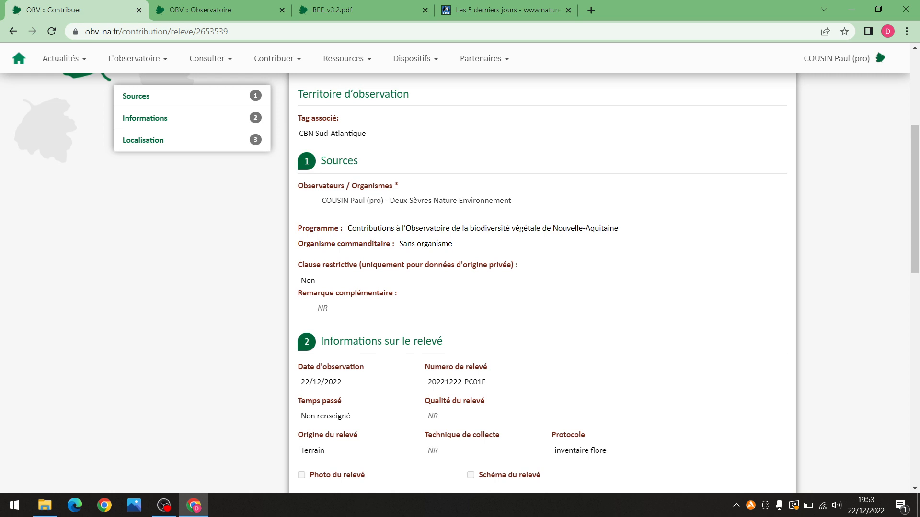
left_click_drag(912, 182, 913, 238)
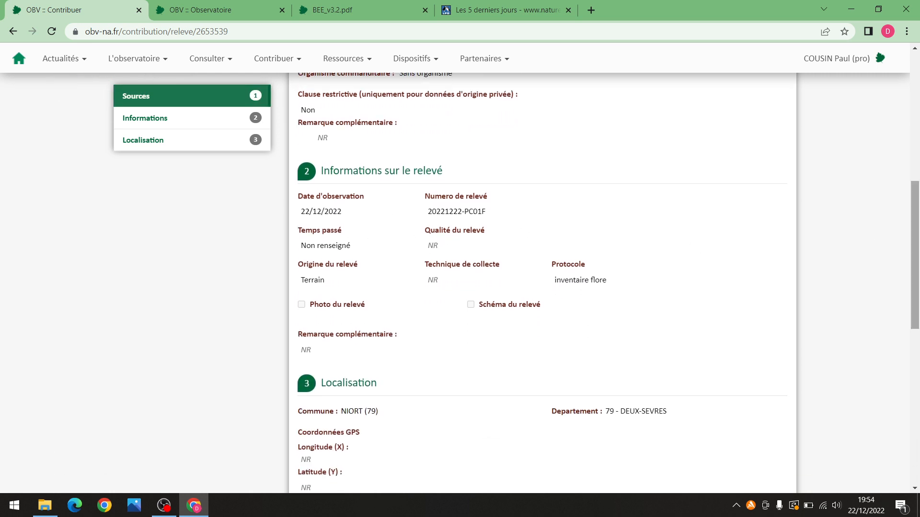
scroll(476, 361, "down", 4)
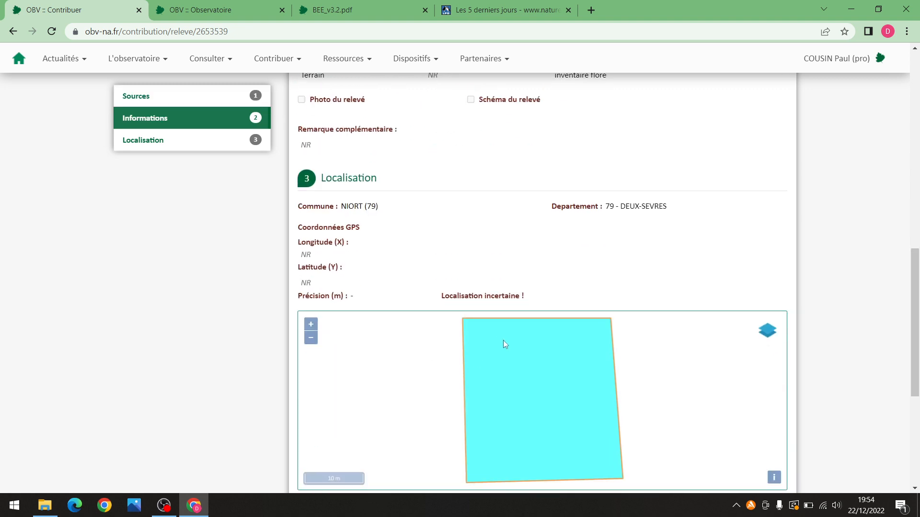
scroll(912, 259, "down", 1)
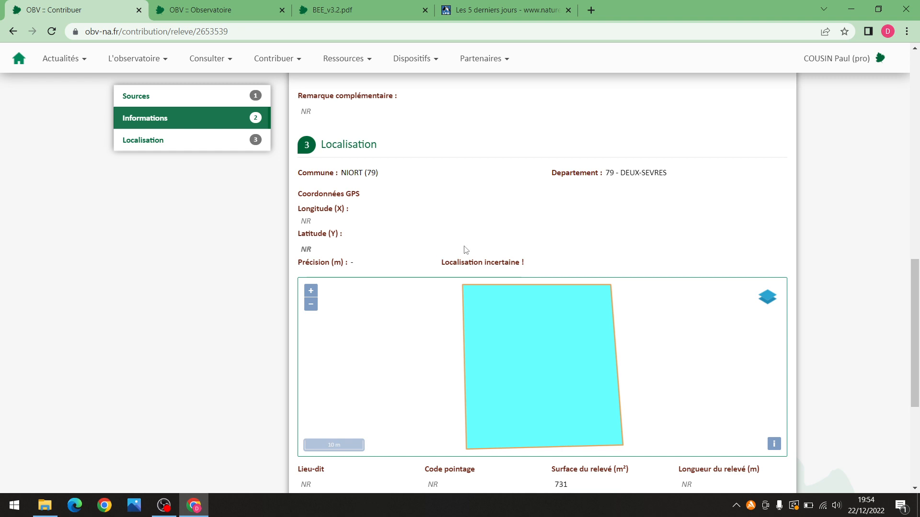
left_click_drag(913, 327, 861, 89)
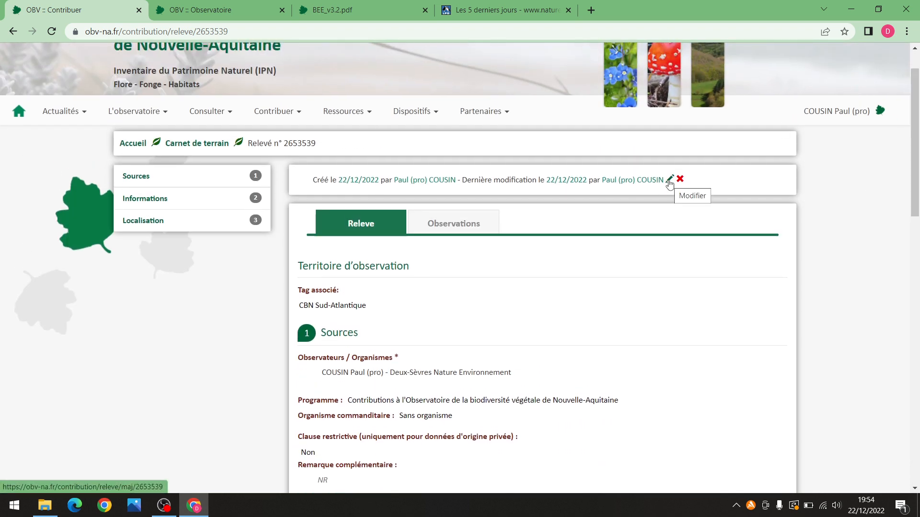
left_click(670, 181)
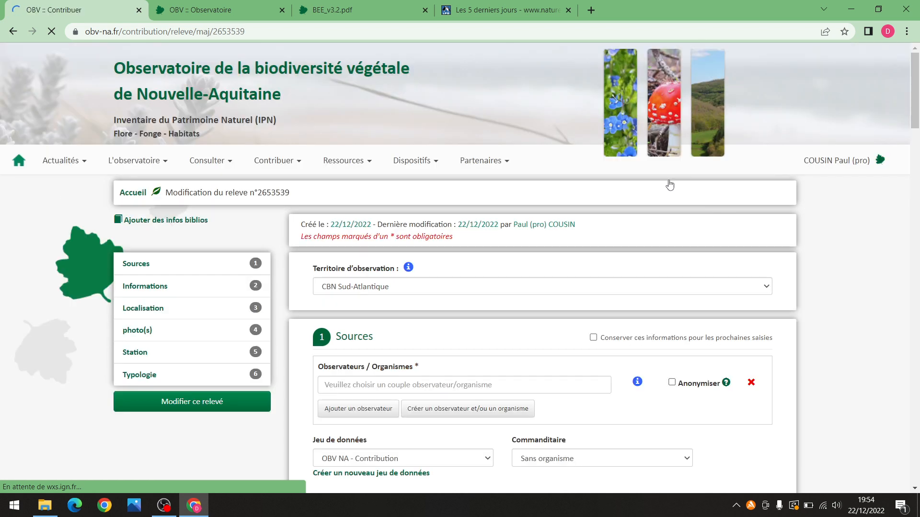
left_click_drag(908, 120, 915, 148)
left_click(204, 239)
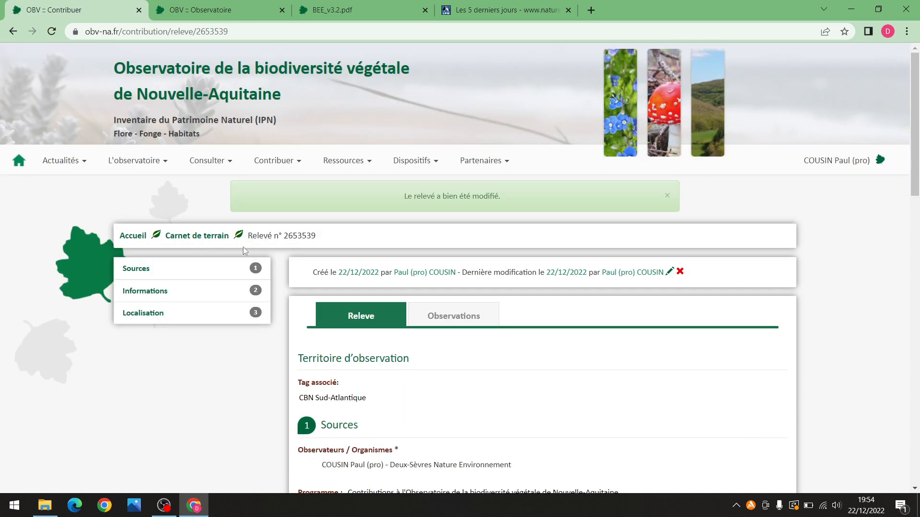
Add an Anacamptis pyramidalis (L.) Rich., 1817 observation in the relevé's Observations tab
left_click(476, 316)
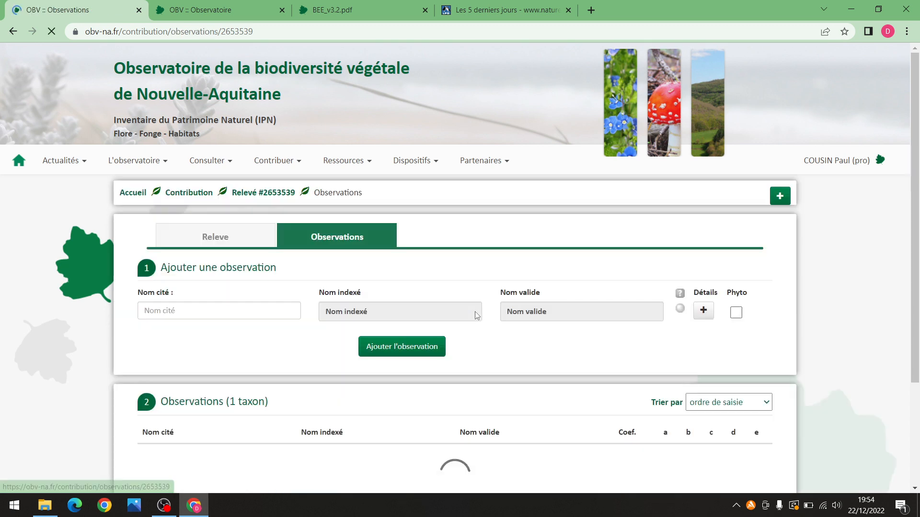
left_click_drag(914, 166, 915, 216)
left_click(171, 241)
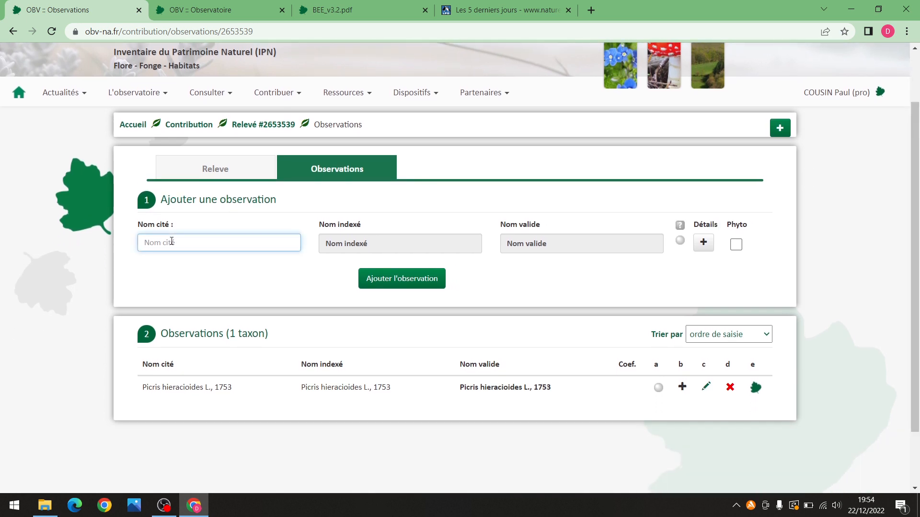
type("Anacamptis pyramidalis (L.) Rich., 1817")
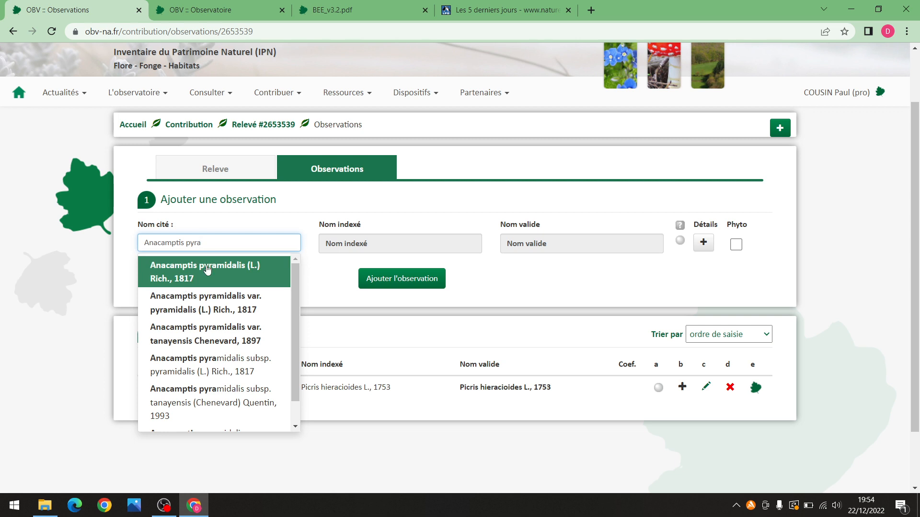
left_click(208, 269)
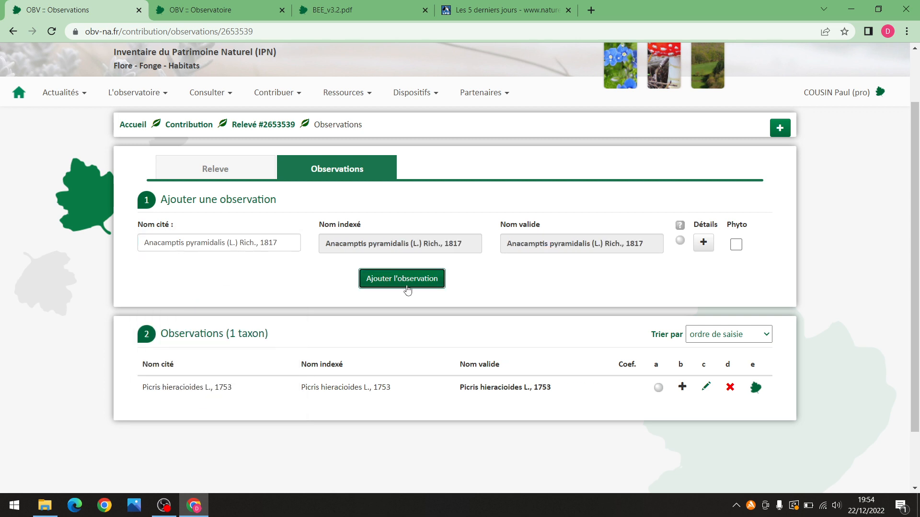
left_click(406, 280)
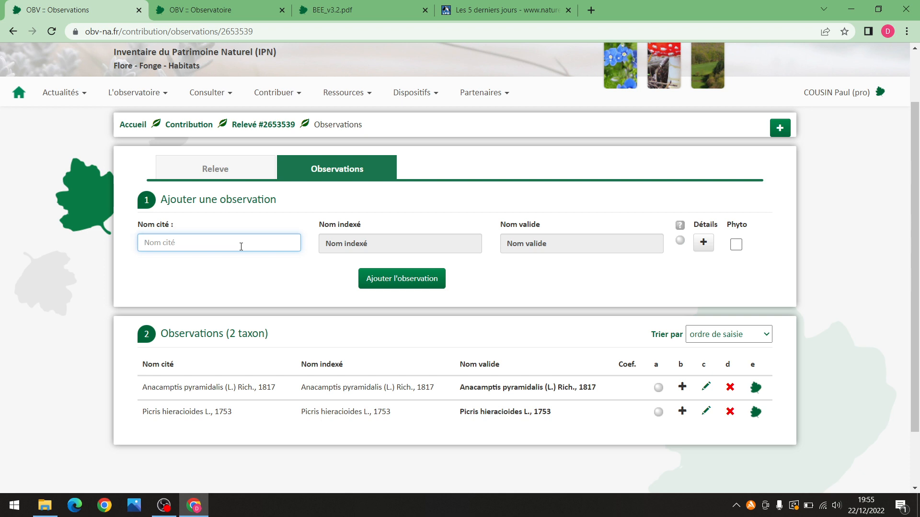
Add Picris L., 1753 and the Asteraceae family as further observations
type("Picris")
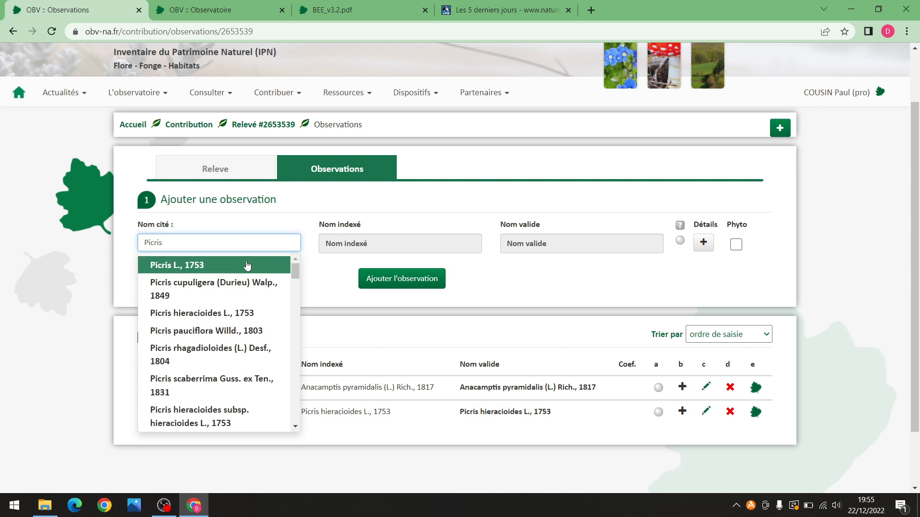
left_click(164, 270)
left_click(381, 280)
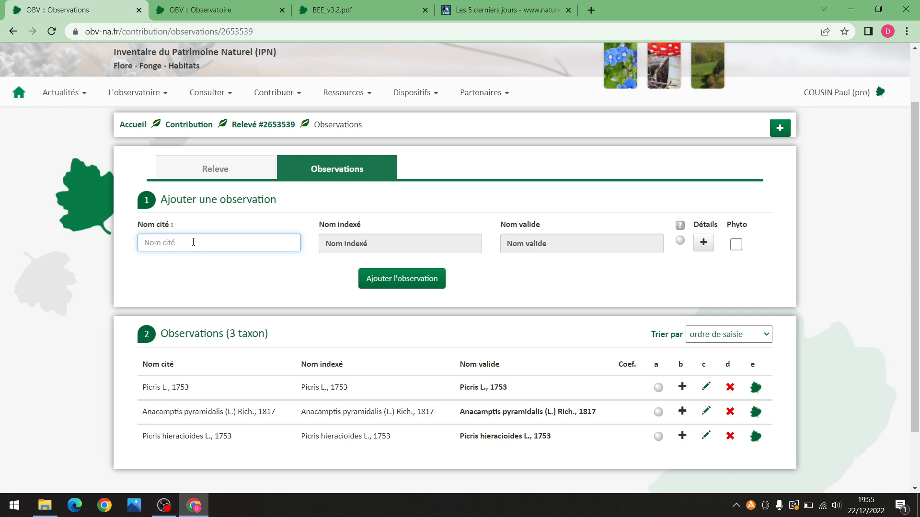
type("Asterac")
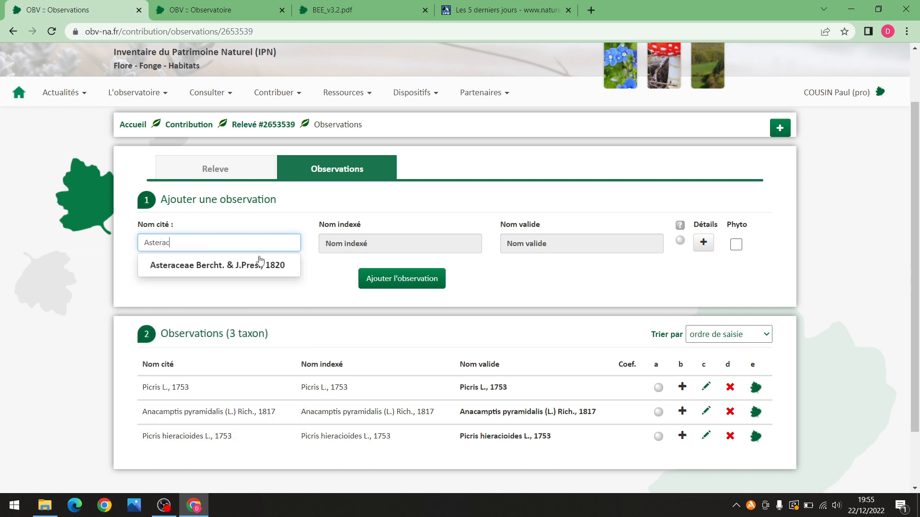
left_click(259, 264)
left_click(390, 286)
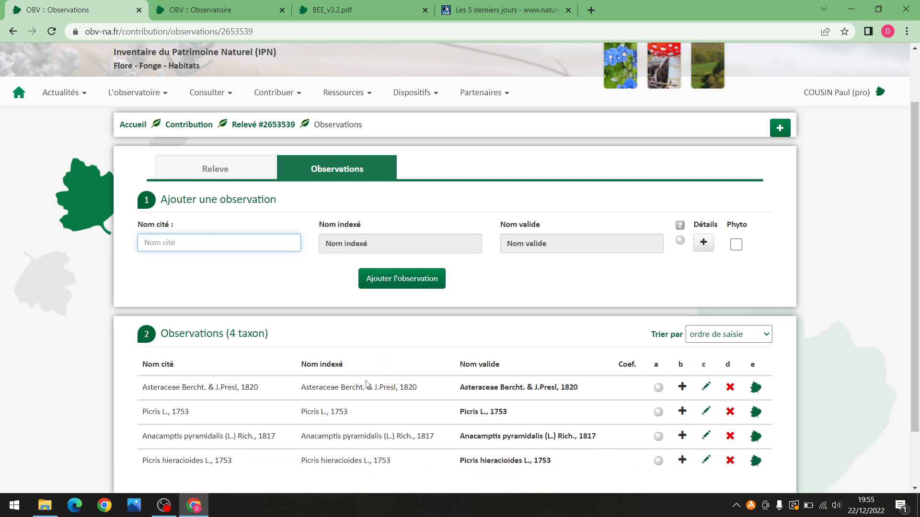
scroll(366, 383, "down", 1)
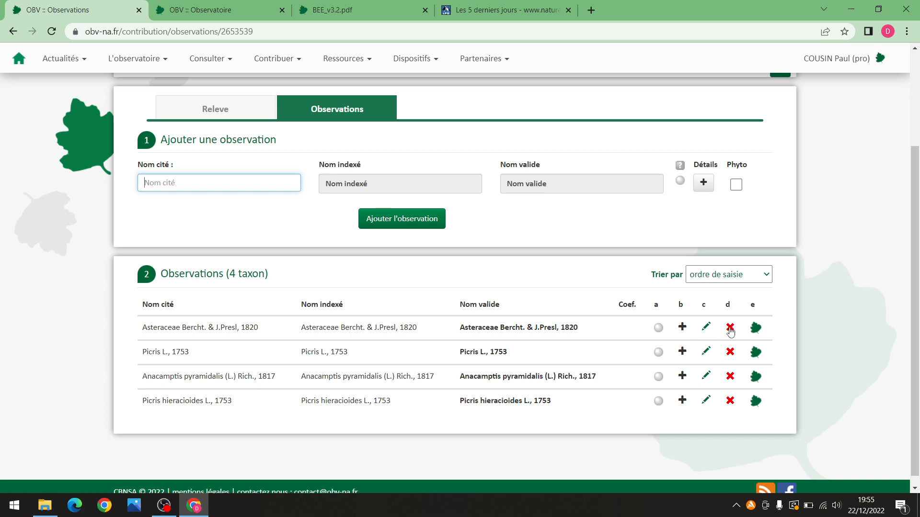
Delete the Asteraceae and Picris L., 1753 observations from relevé 2653539
left_click(729, 328)
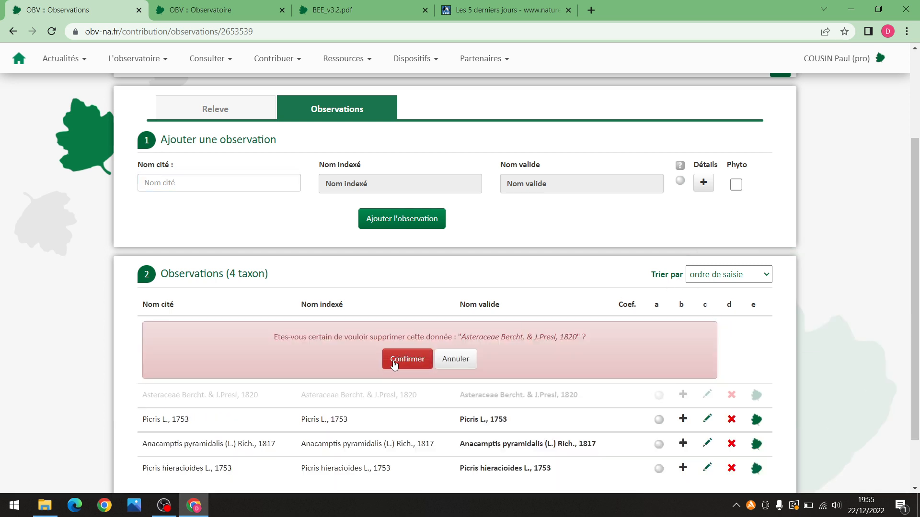
left_click(394, 364)
left_click(729, 327)
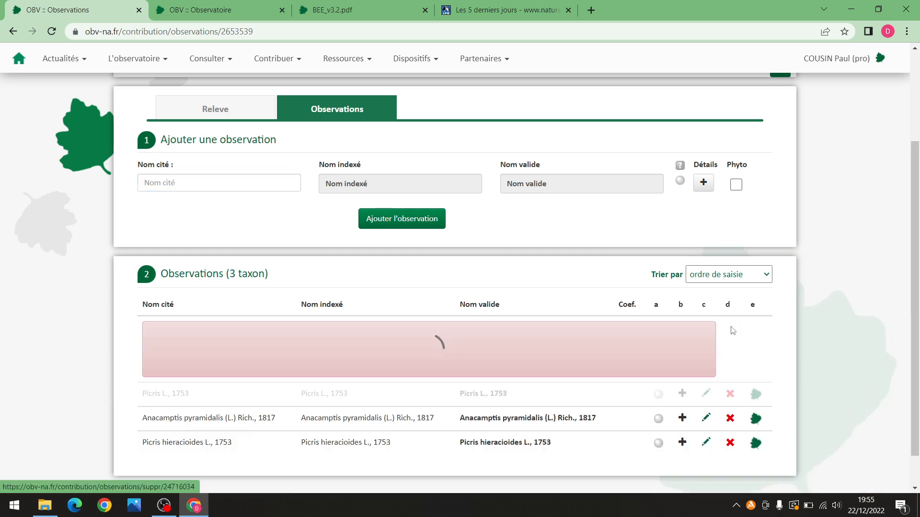
left_click(396, 360)
scroll(816, 275, "up", 1)
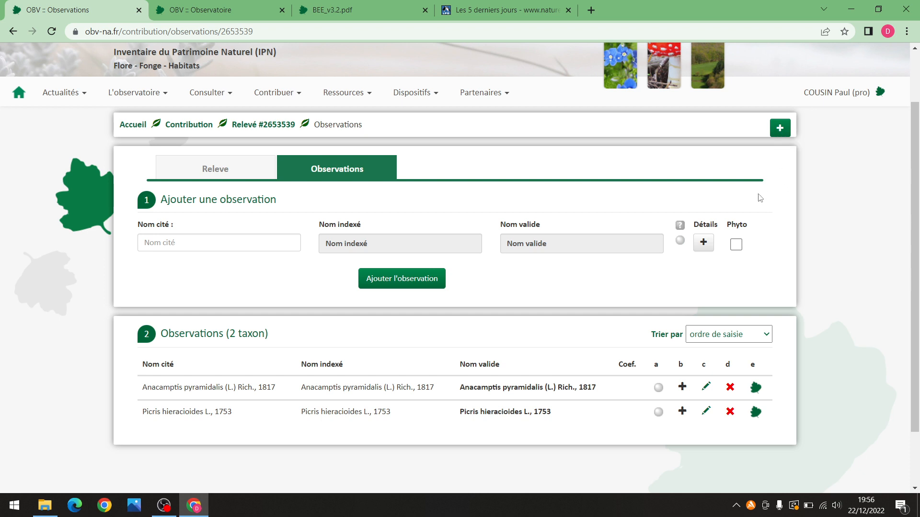
Start a new flora relevé form
left_click(778, 136)
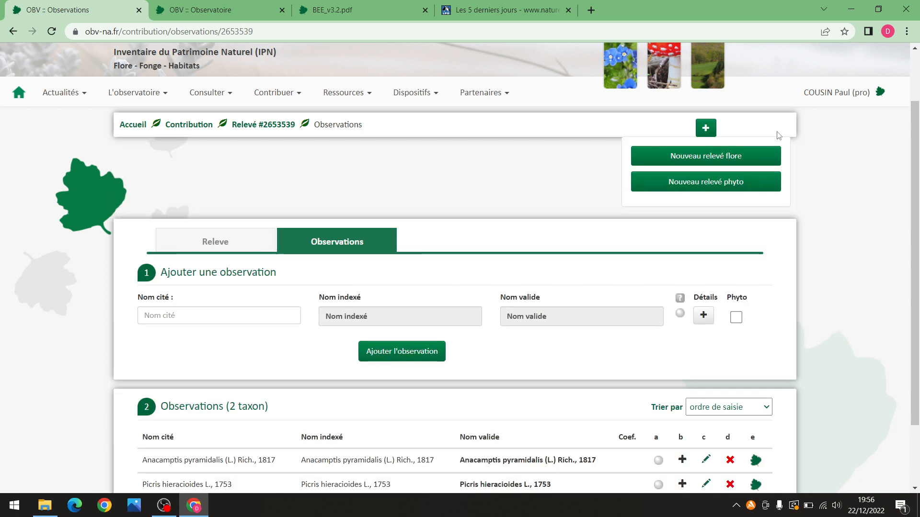
left_click(730, 156)
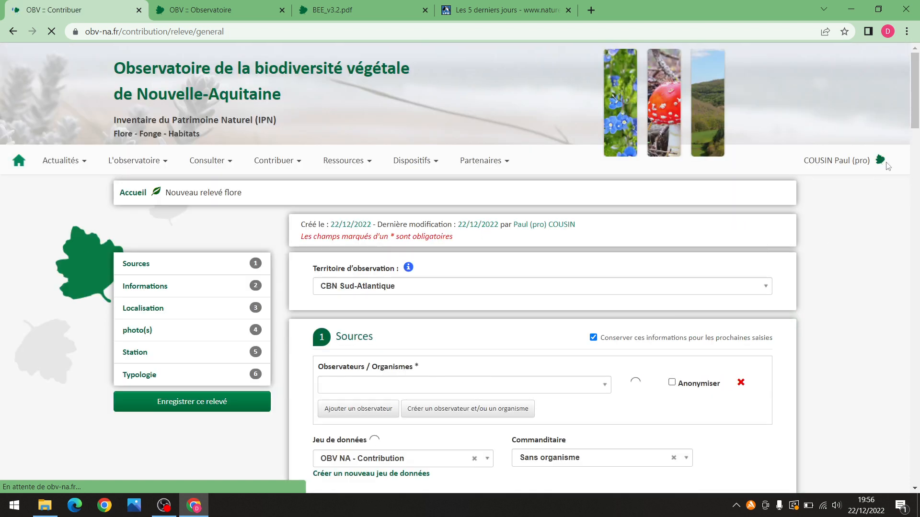
left_click_drag(914, 92, 913, 118)
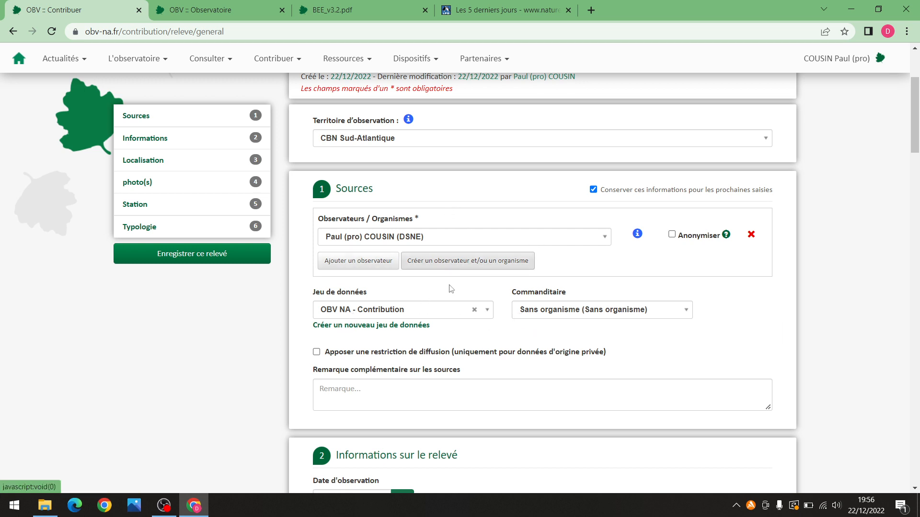
left_click_drag(915, 120, 916, 174)
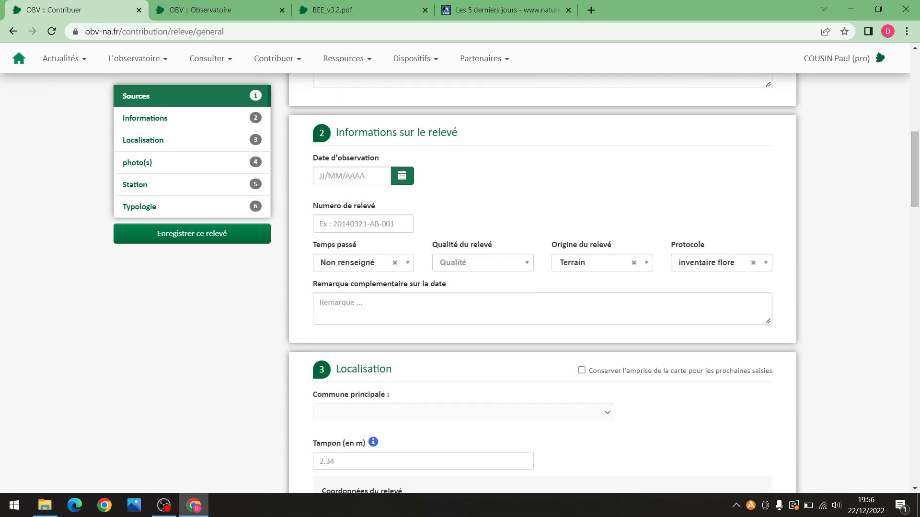
Set the observation date to 22/12/2022 and complete the relevé number as 20221222-PC02F
left_click(405, 177)
left_click(375, 299)
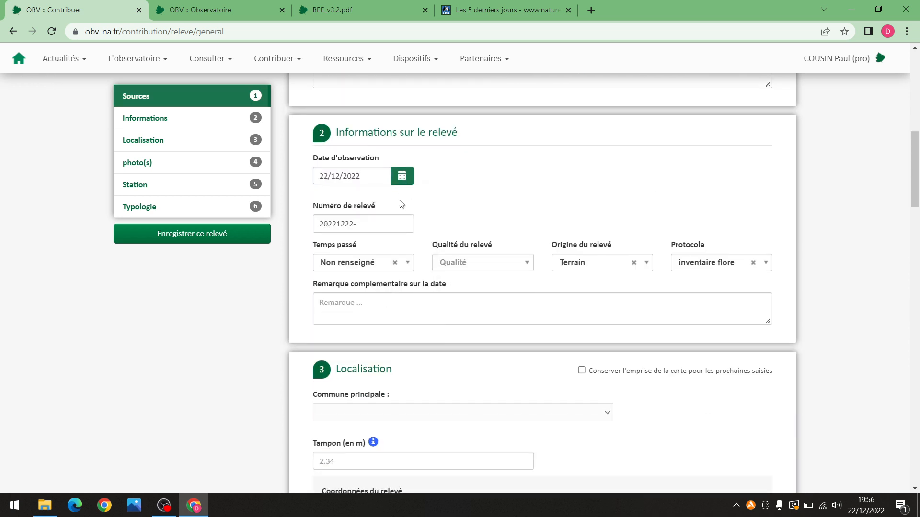
left_click(376, 227)
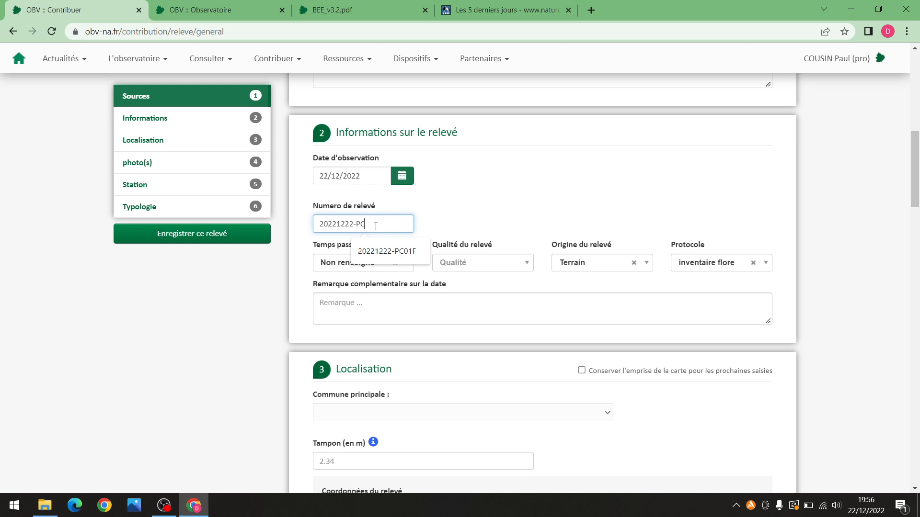
type("PC02F")
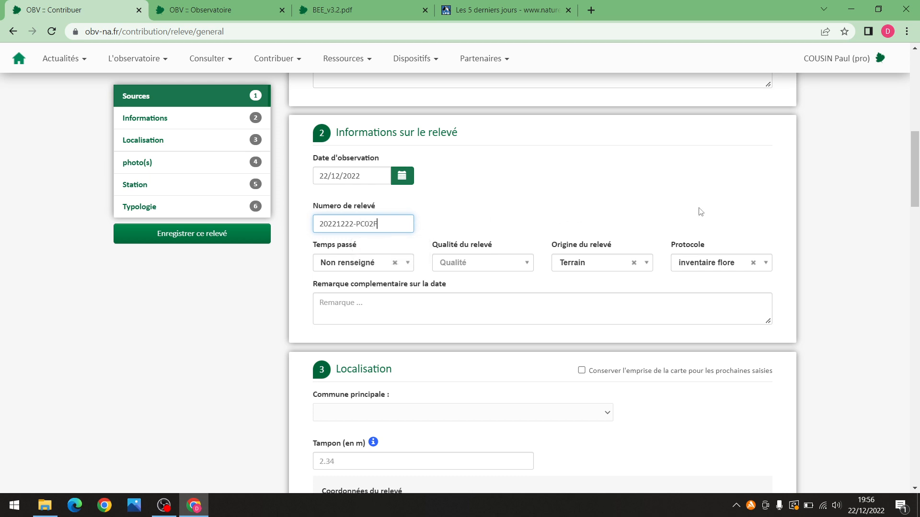
scroll(789, 199, "down", 2)
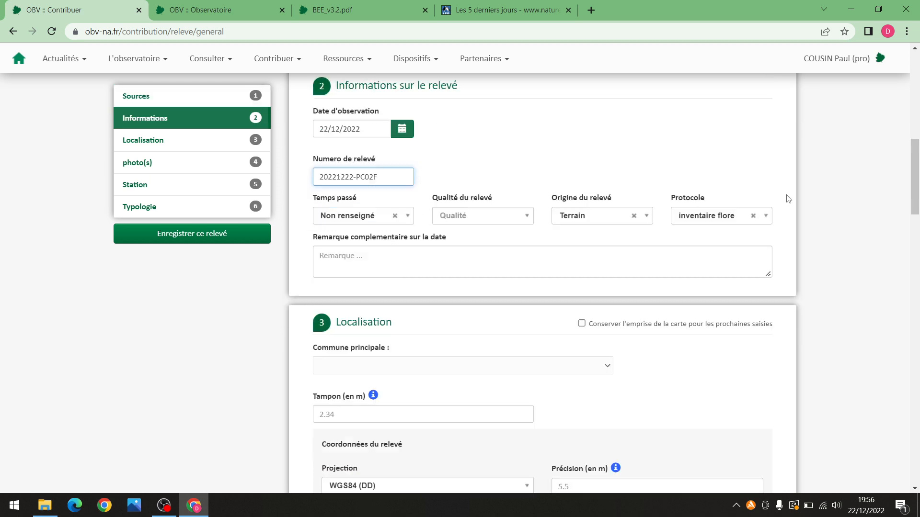
mouse_move(909, 191)
left_mouse_down()
mouse_move(903, 221)
mouse_move(881, 249)
mouse_move(911, 188)
left_mouse_up()
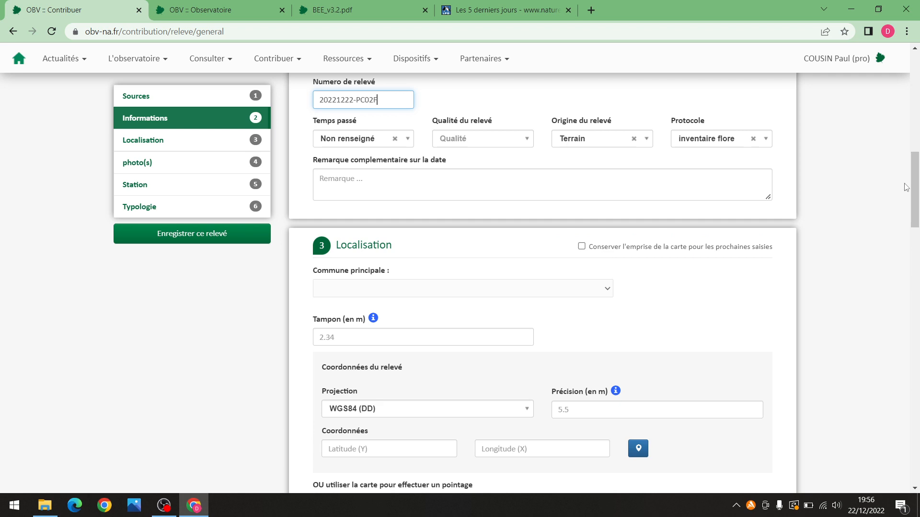
left_click_drag(915, 174, 916, 203)
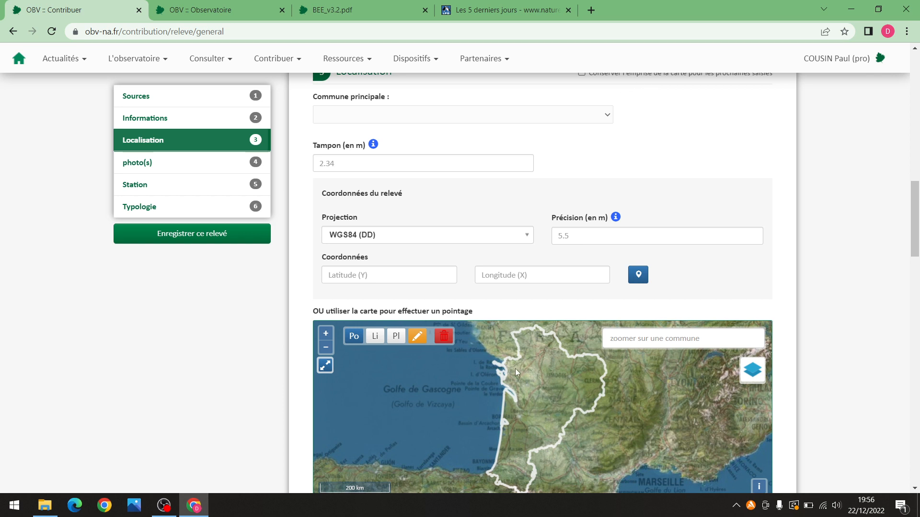
Zoom and pan the satellite map to the survey site near Niort
scroll(524, 359, "up", 3)
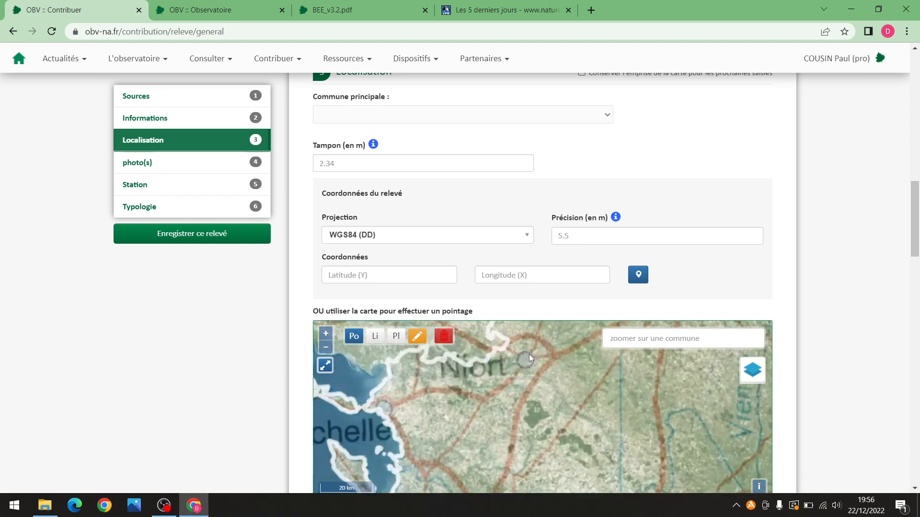
scroll(524, 352, "up", 5)
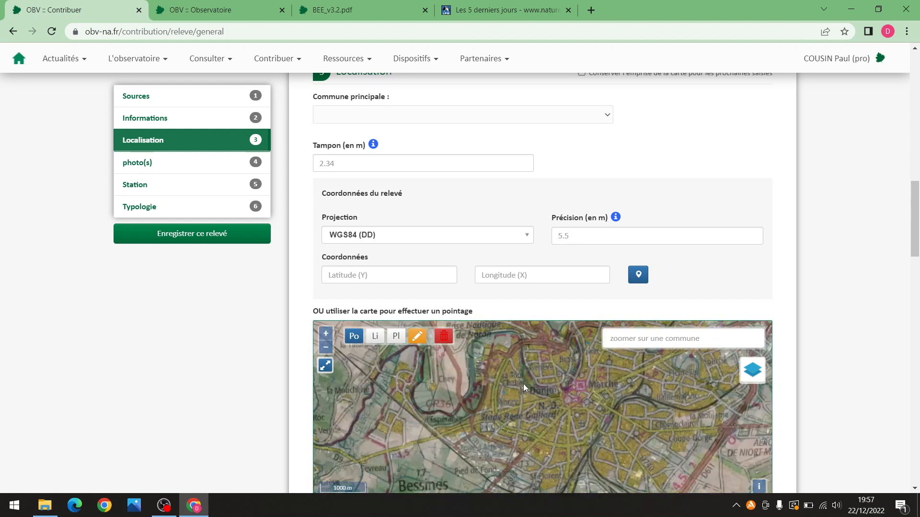
scroll(484, 421, "up", 3)
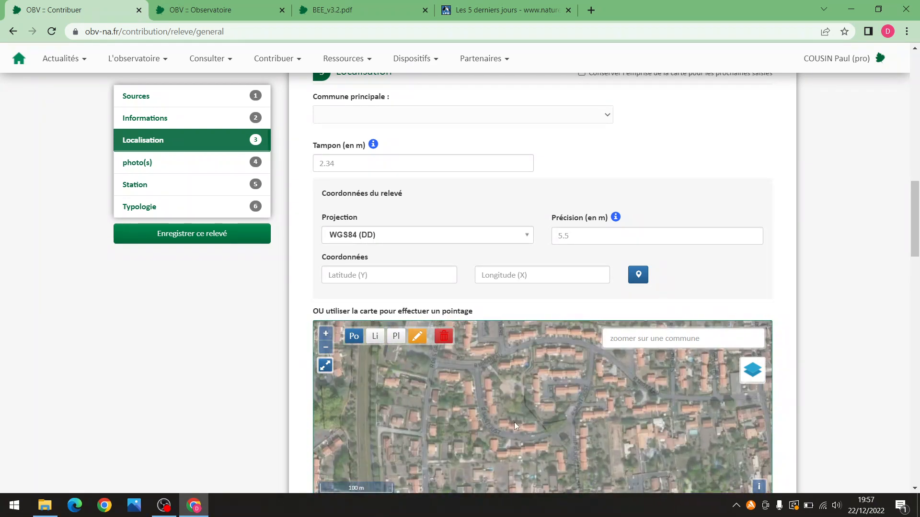
left_click_drag(510, 448, 545, 392)
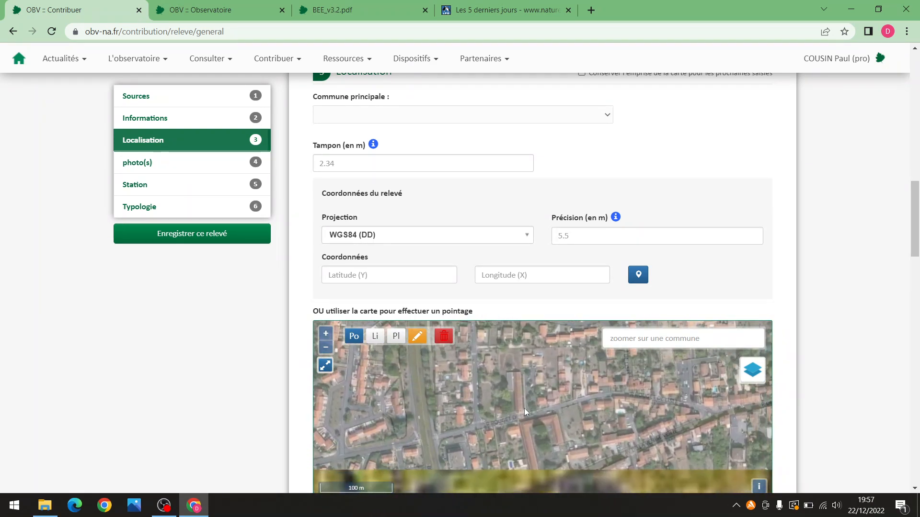
scroll(505, 387, "up", 4)
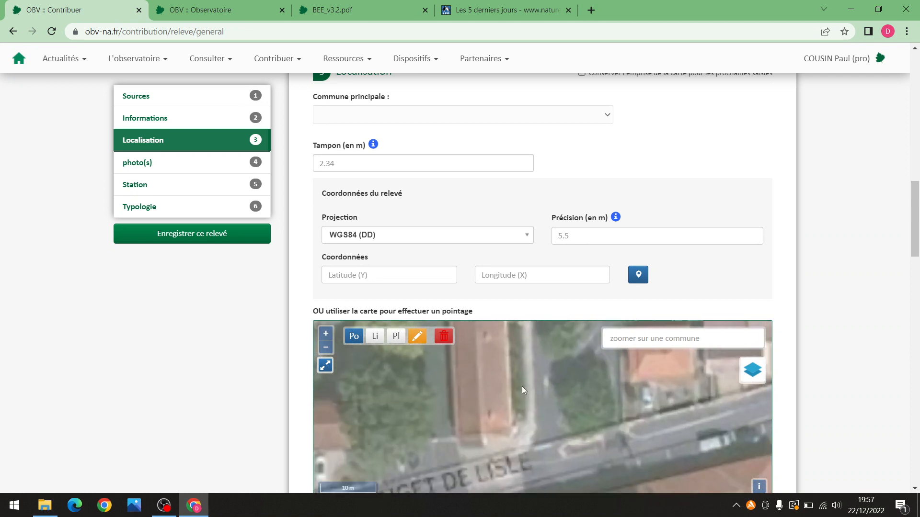
scroll(468, 406, "down", 2)
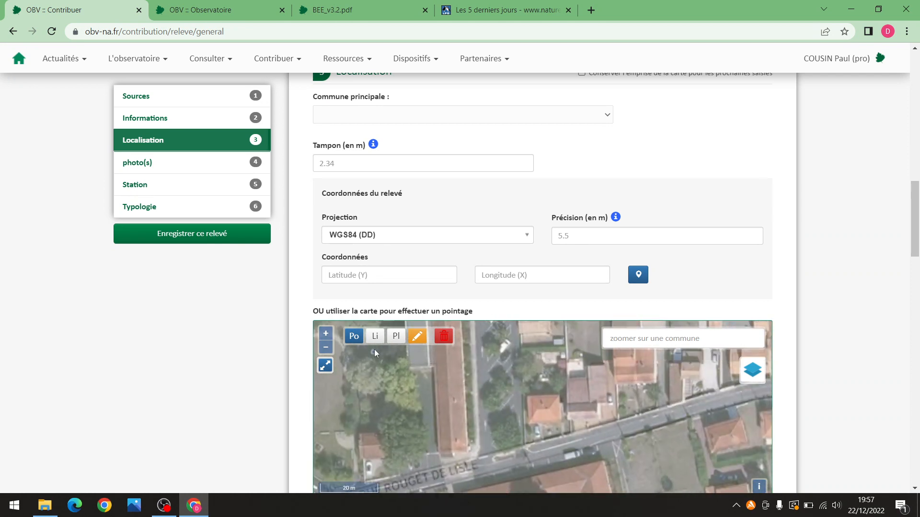
Trace a 13 m survey line on the map with the line tool
left_click(353, 340)
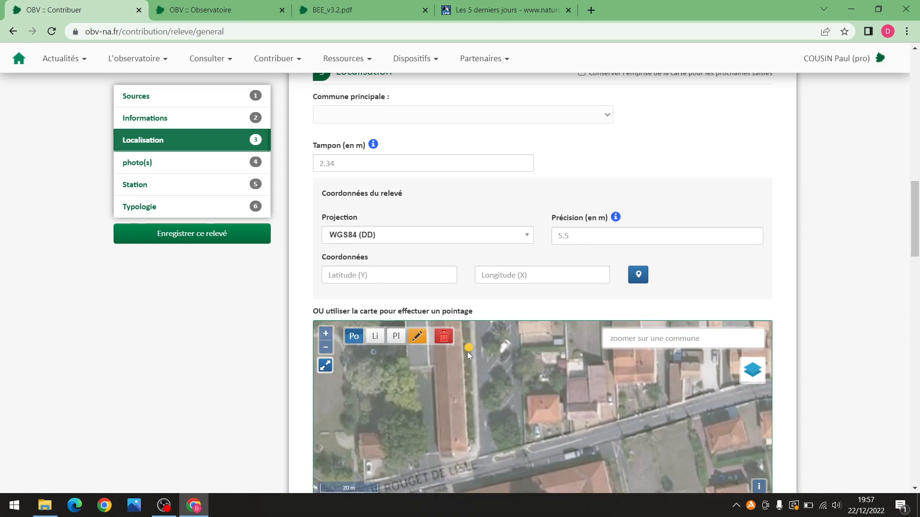
scroll(472, 363, "down", 1)
scroll(472, 363, "down", 1)
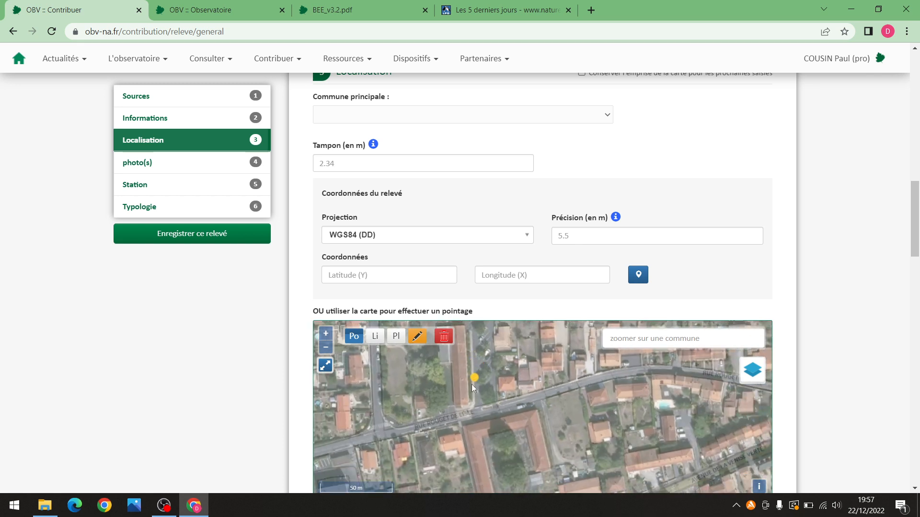
scroll(459, 398, "up", 2)
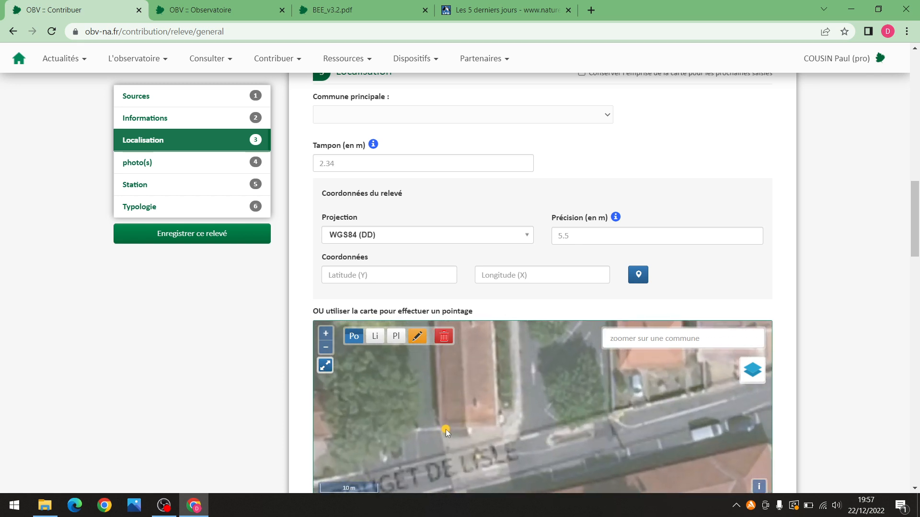
mouse_move(442, 421)
left_mouse_down()
mouse_move(438, 361)
mouse_move(461, 408)
mouse_move(447, 395)
left_mouse_up()
left_click(375, 335)
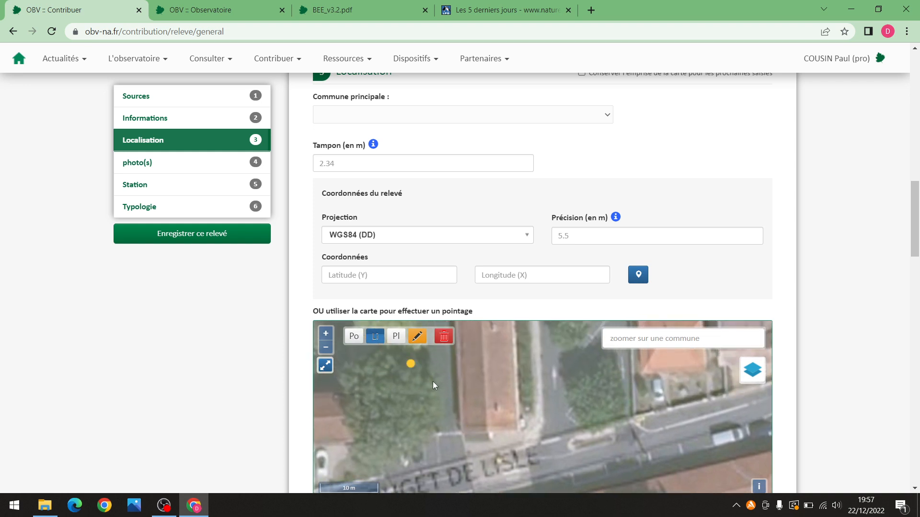
left_click(464, 431)
double_click(461, 358)
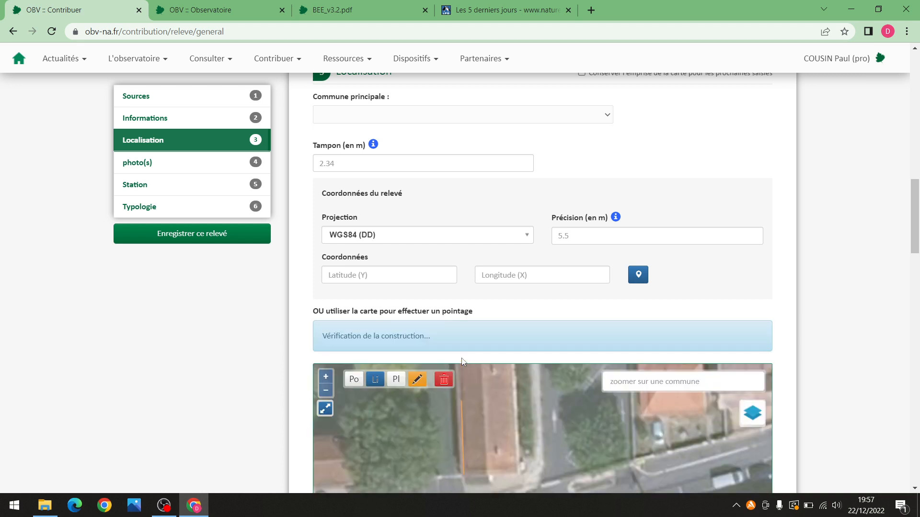
left_click_drag(913, 198, 909, 413)
Save the relevé with 'Enregistrer ce relevé pour saisir vos observations'
left_click_drag(906, 373, 914, 443)
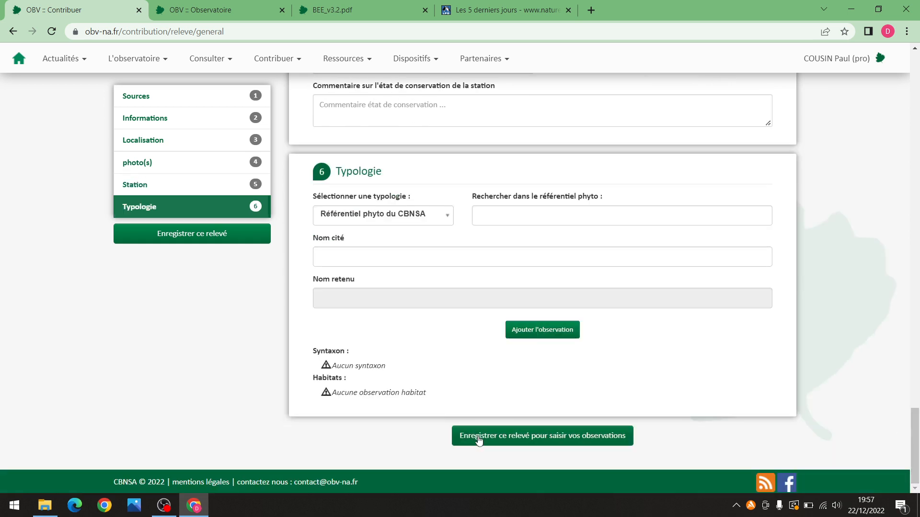
left_click(478, 438)
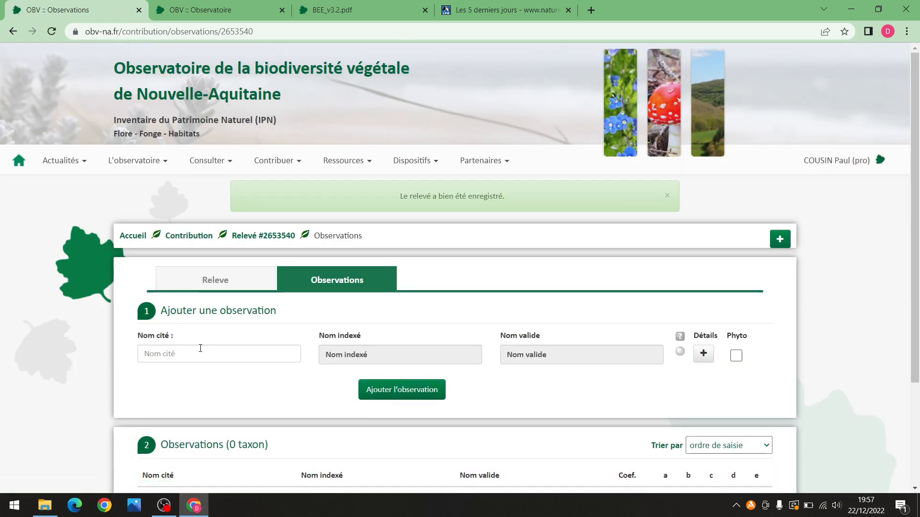
Search 'Oxalis cor' in Nom cité and add Oxalis corniculata L., 1753 to relevé #2653540
left_click(201, 353)
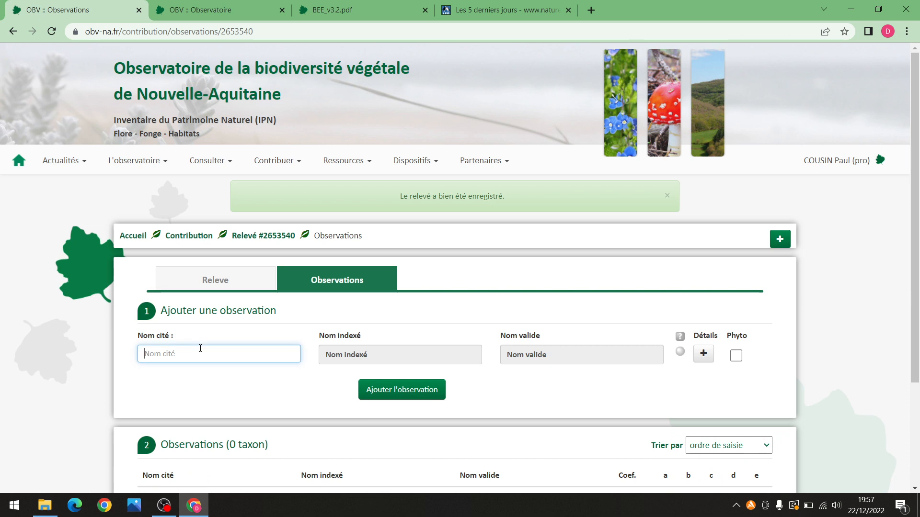
type("Oxalis ")
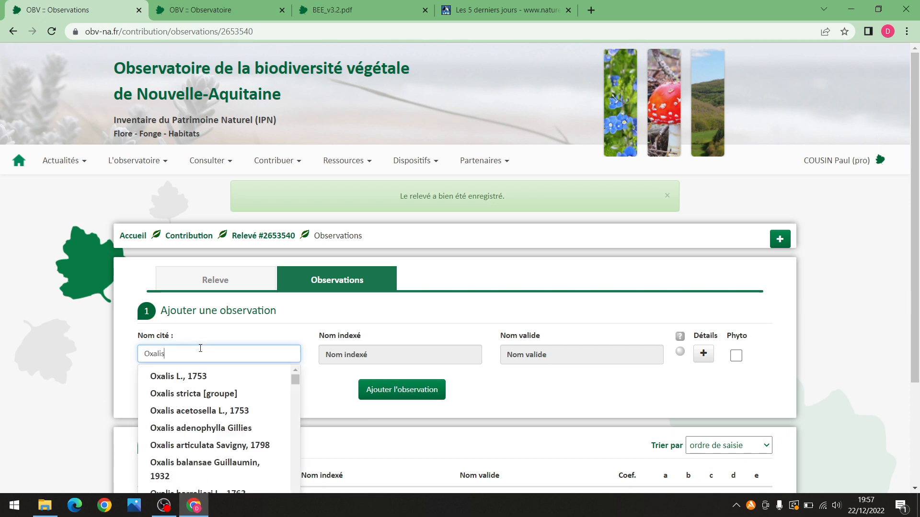
type("c")
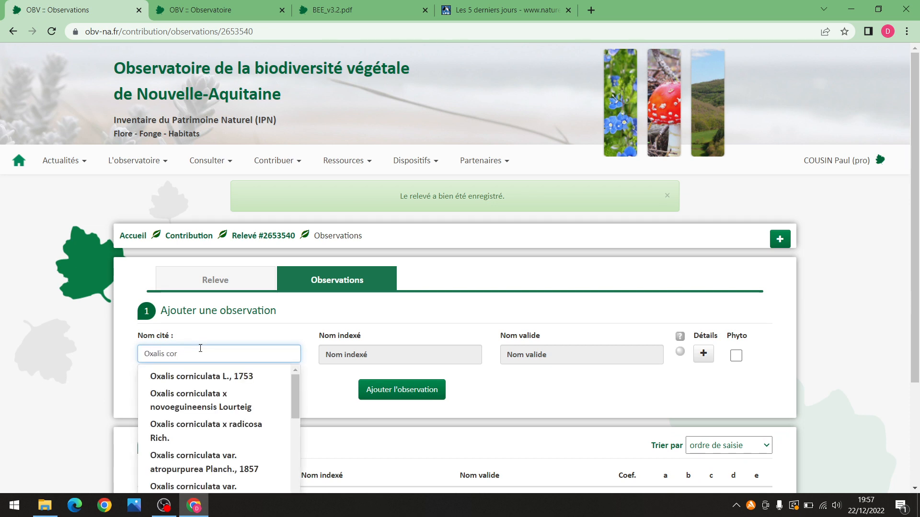
type("or")
left_click(227, 370)
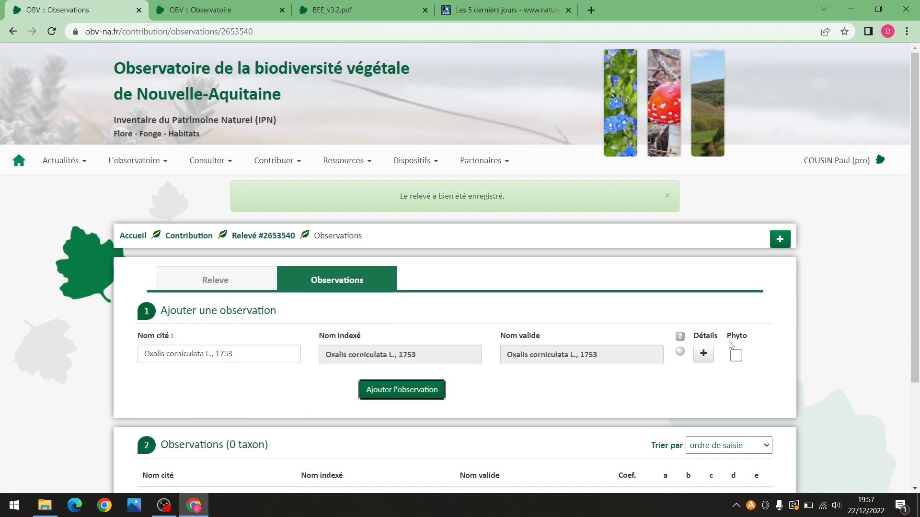
scroll(487, 294, "down", 2)
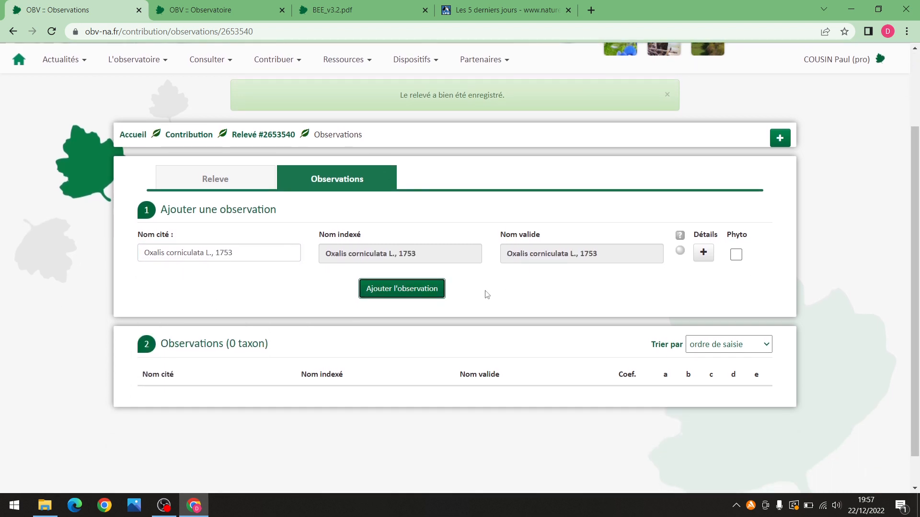
left_click(423, 291)
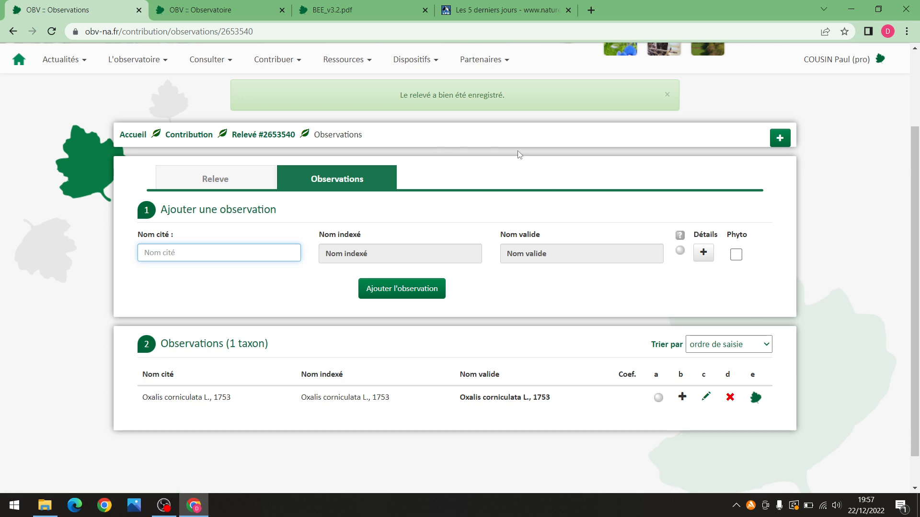
Create a new phytosociological relevé from the green + menu
left_click(781, 144)
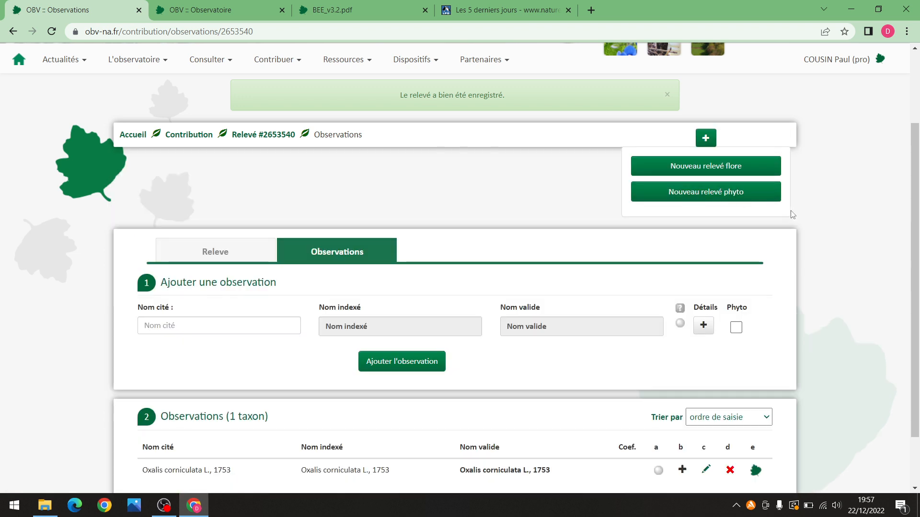
left_click(753, 196)
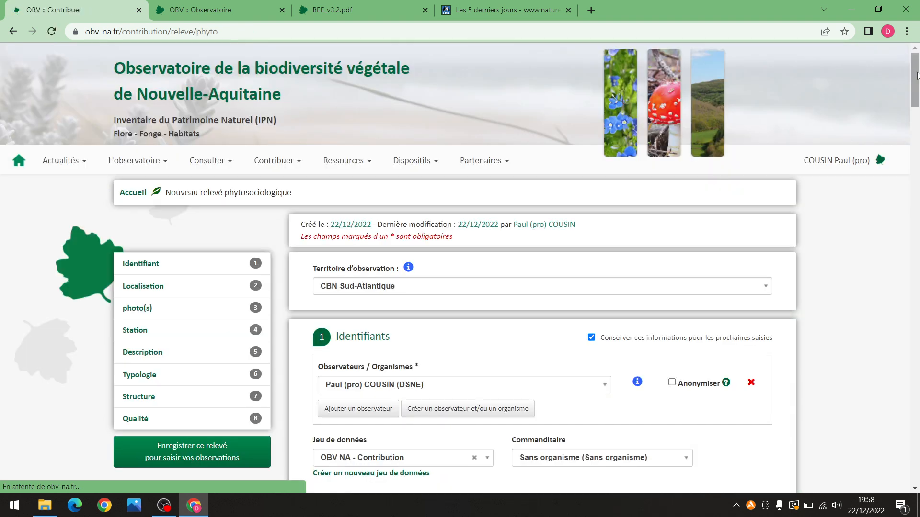
left_click_drag(914, 73, 918, 361)
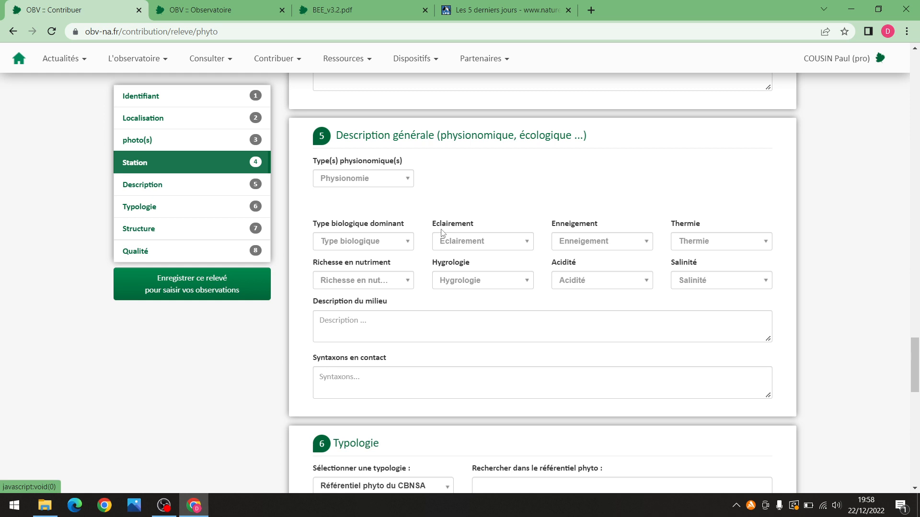
left_click(518, 244)
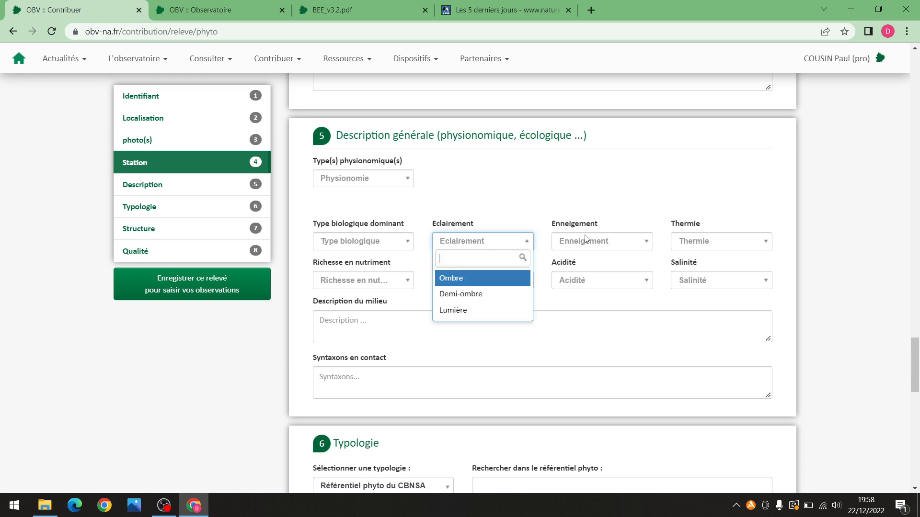
left_click(600, 243)
left_click(600, 244)
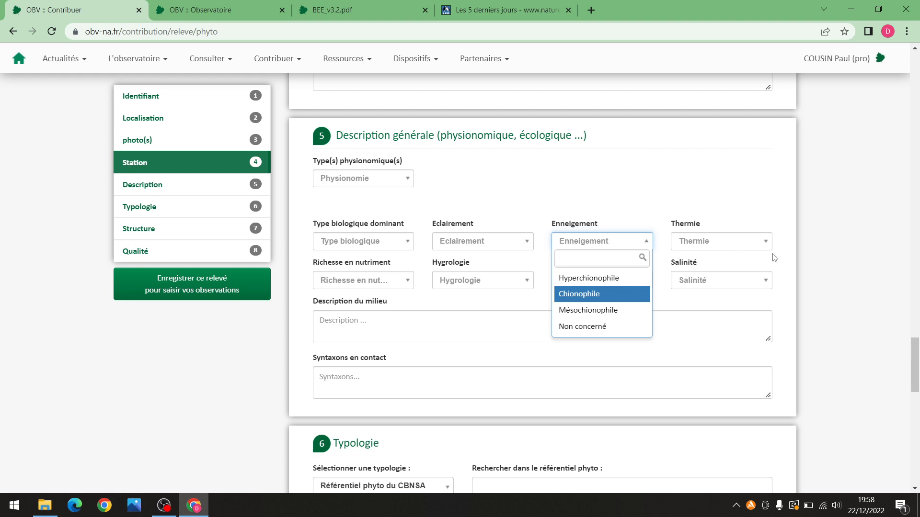
left_click(795, 255)
scroll(428, 268, "down", 2)
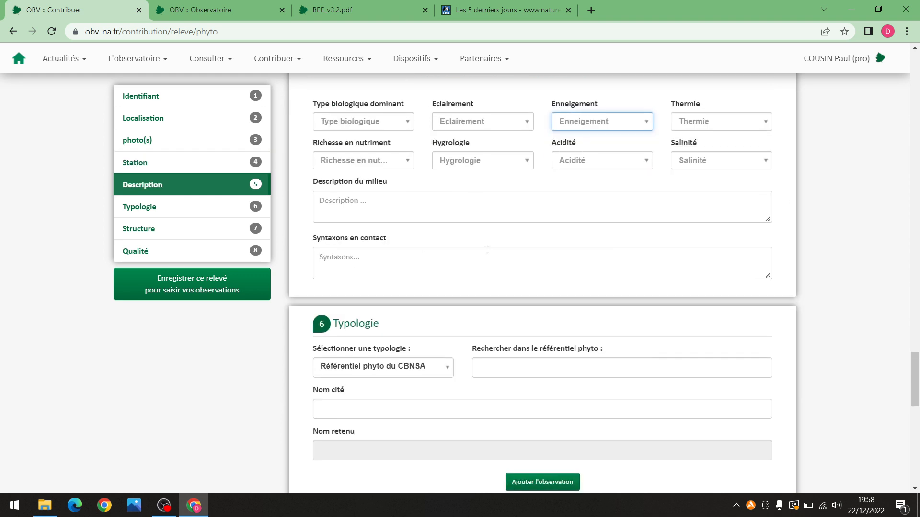
scroll(487, 250, "down", 3)
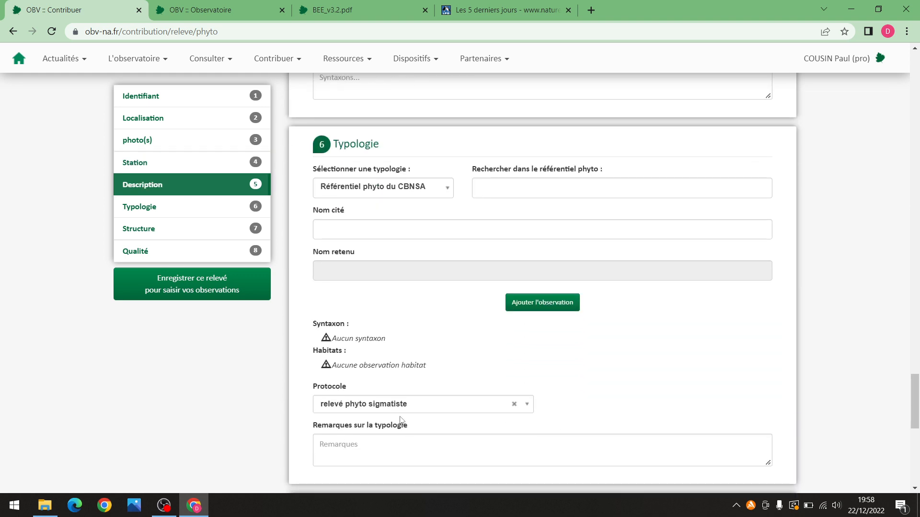
left_click(415, 405)
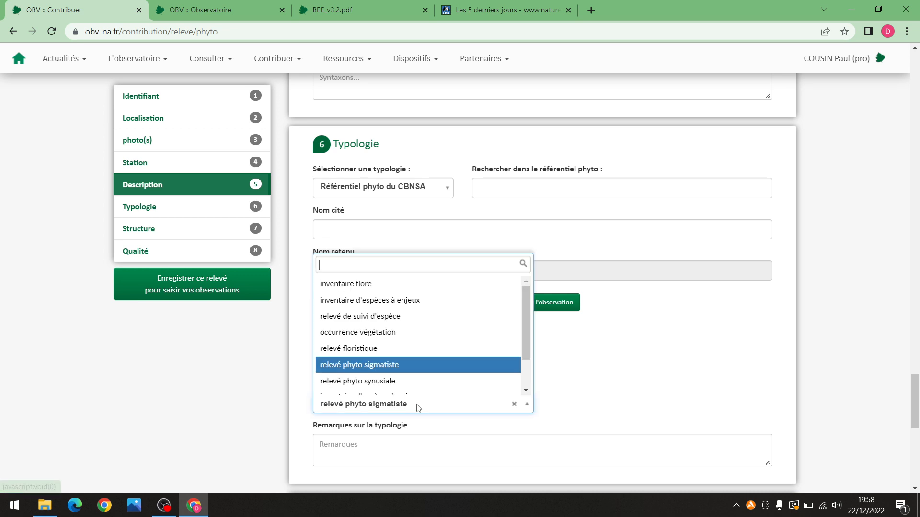
left_click(637, 381)
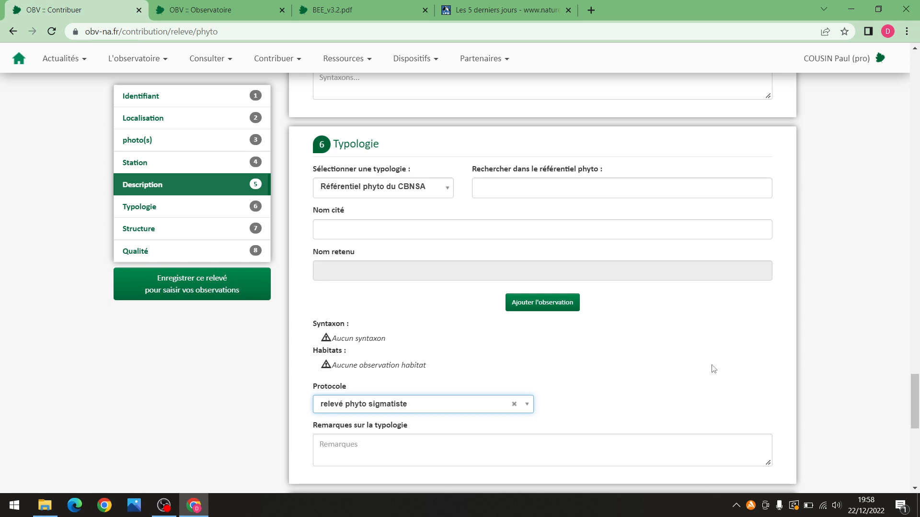
left_click_drag(916, 378, 884, 149)
Set the observation date to 22/12/2022 and the relevé number to 20221222-PC01P
scroll(383, 236, "up", 6)
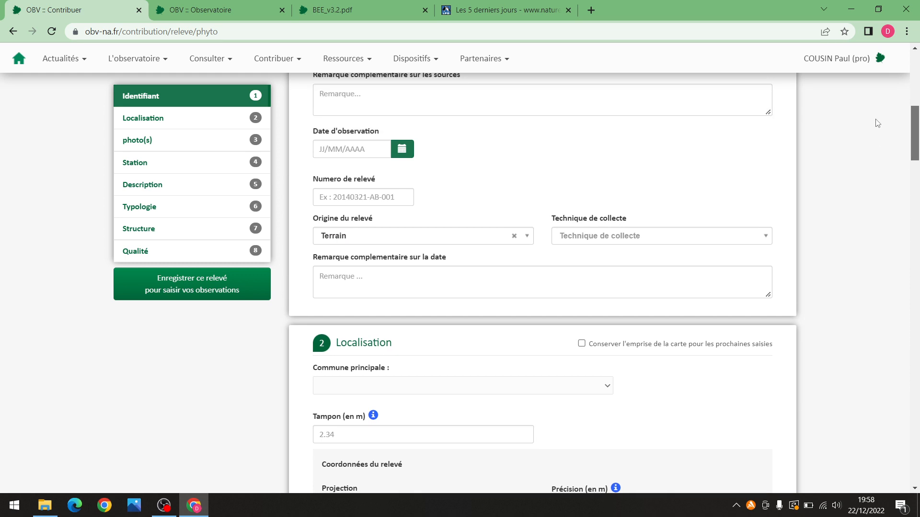
left_click(401, 233)
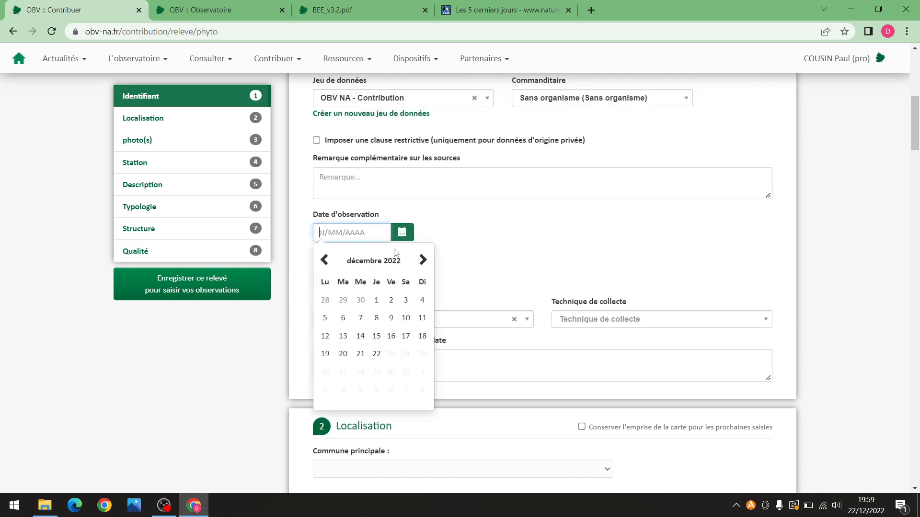
left_click(376, 353)
left_click(396, 276)
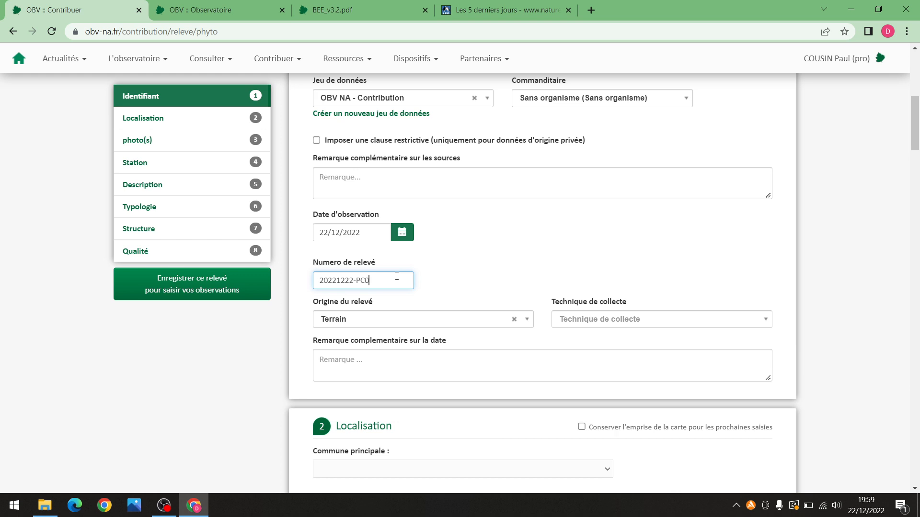
left_click_drag(915, 136, 915, 196)
Zoom the Localisation map in to Niort and plot the relevé point among the houses
scroll(916, 186, "up", 1)
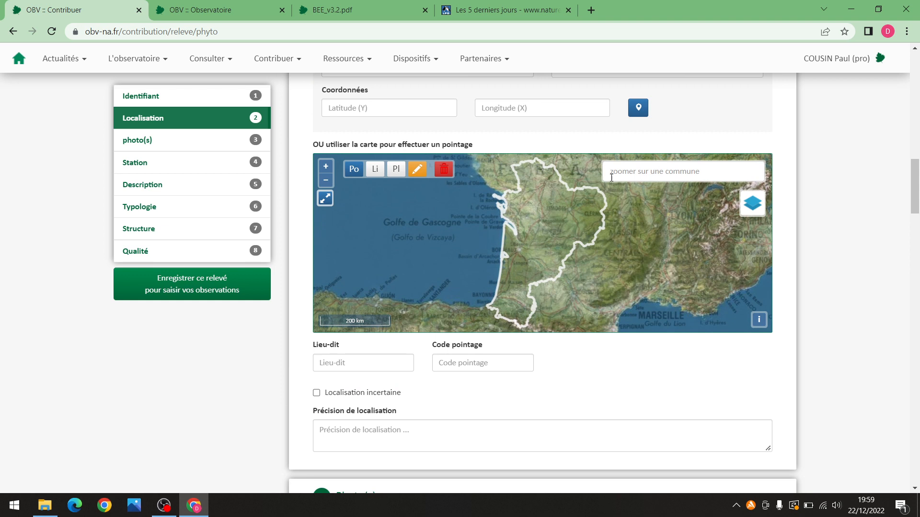
scroll(515, 191, "up", 5)
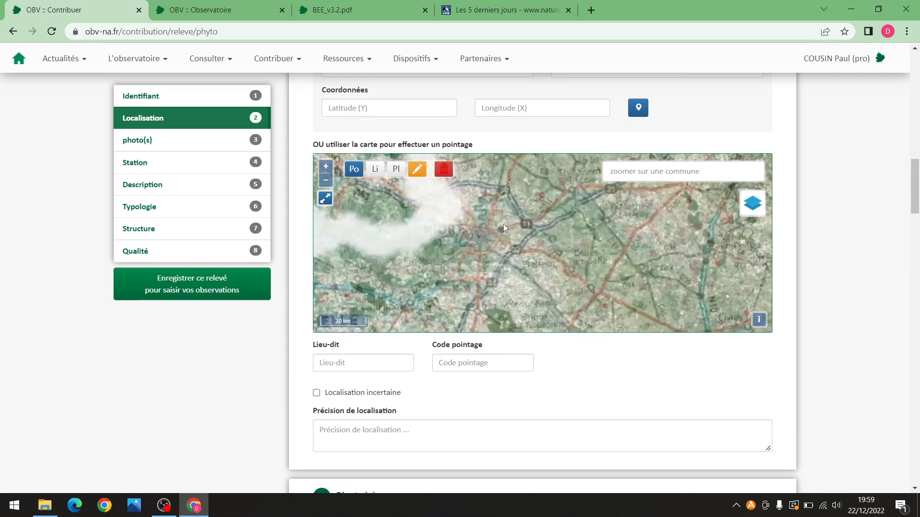
scroll(434, 255, "up", 3)
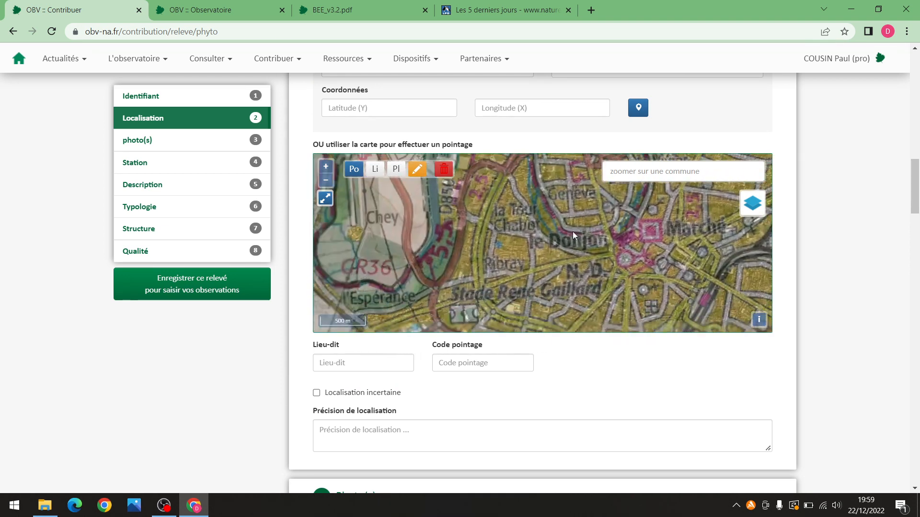
scroll(525, 253, "up", 3)
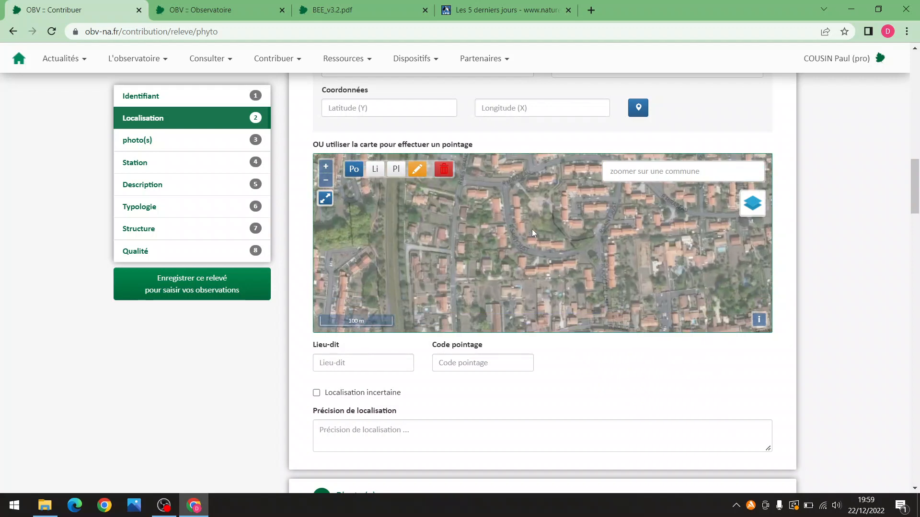
scroll(544, 185, "up", 3)
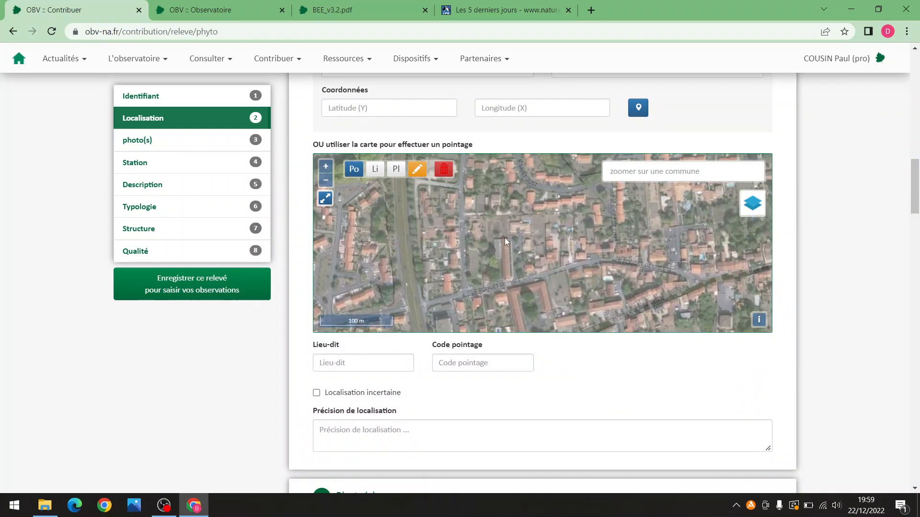
left_click(480, 222)
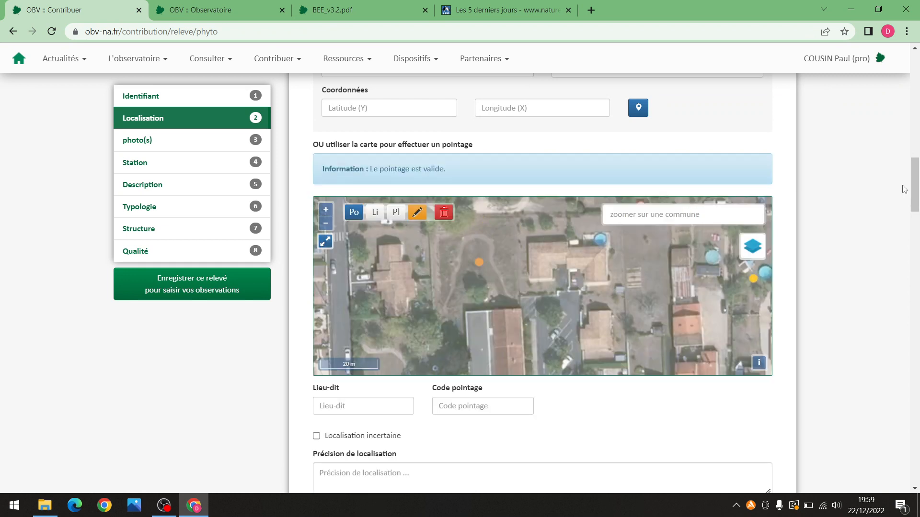
left_click_drag(914, 187, 914, 368)
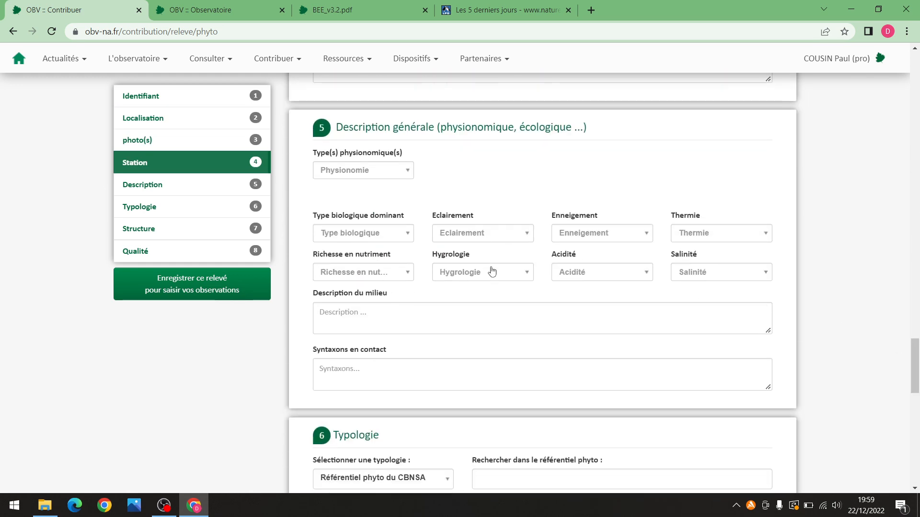
Set the physiognomy to Friche herbacée and the dominant biological type to Hémicryptophytaie
left_click(390, 172)
scroll(388, 242, "down", 1)
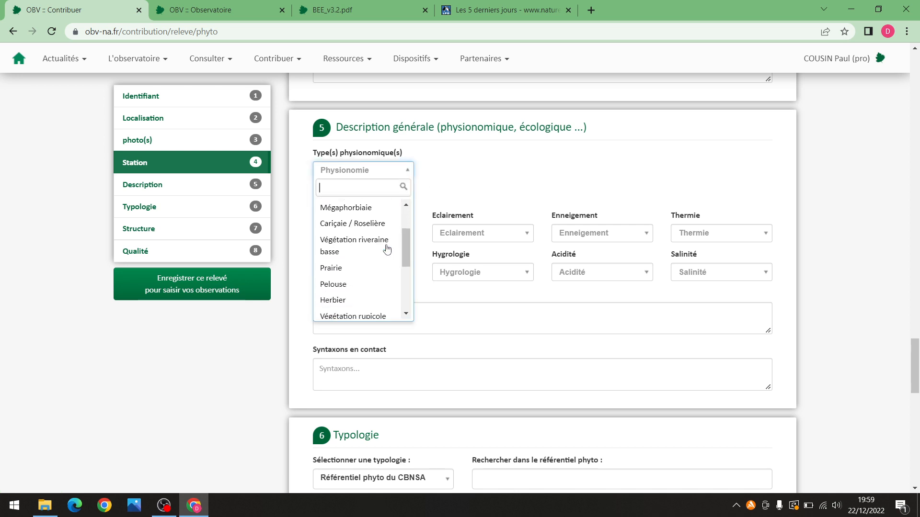
scroll(384, 274, "down", 1)
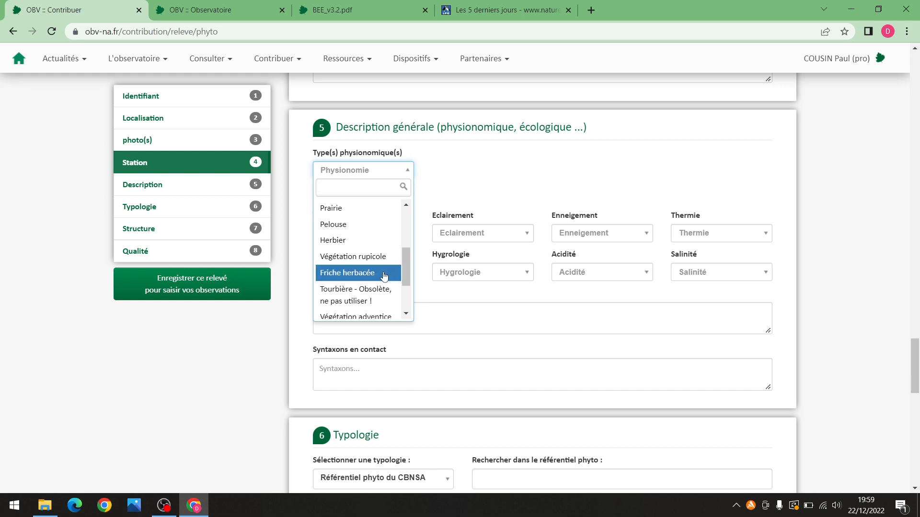
left_click(384, 274)
left_click(382, 260)
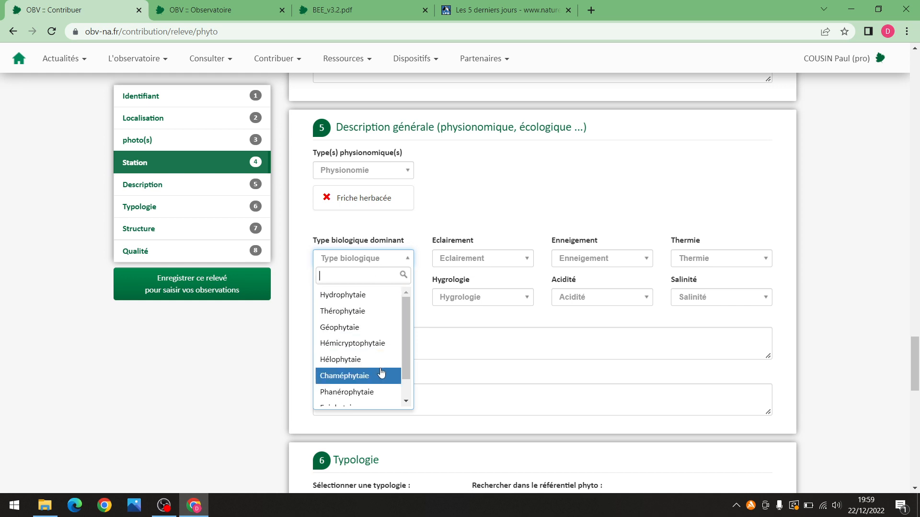
scroll(384, 362, "down", 1)
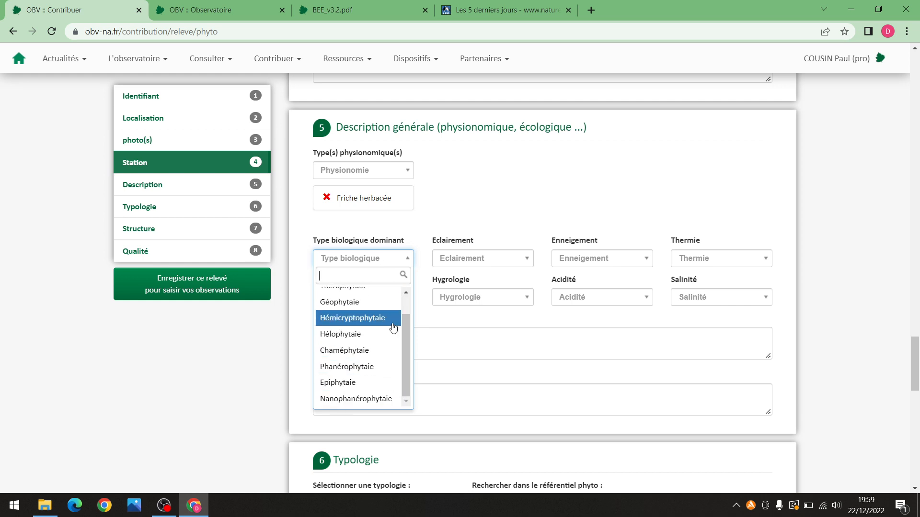
left_click(393, 321)
Set lighting to Lumière, thermal preference to Thermoclinophile and nutrient richness to Méso-eutrophile
left_click(472, 259)
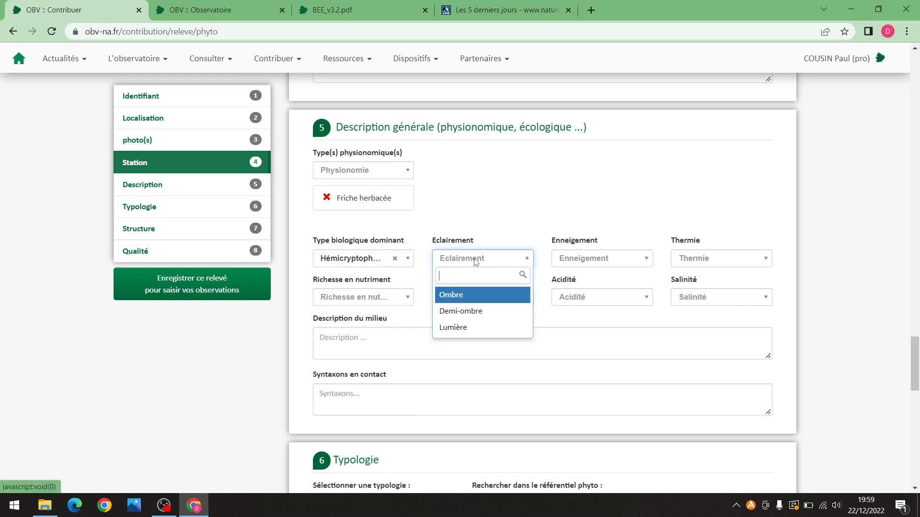
left_click(479, 327)
left_click(588, 259)
left_click(588, 258)
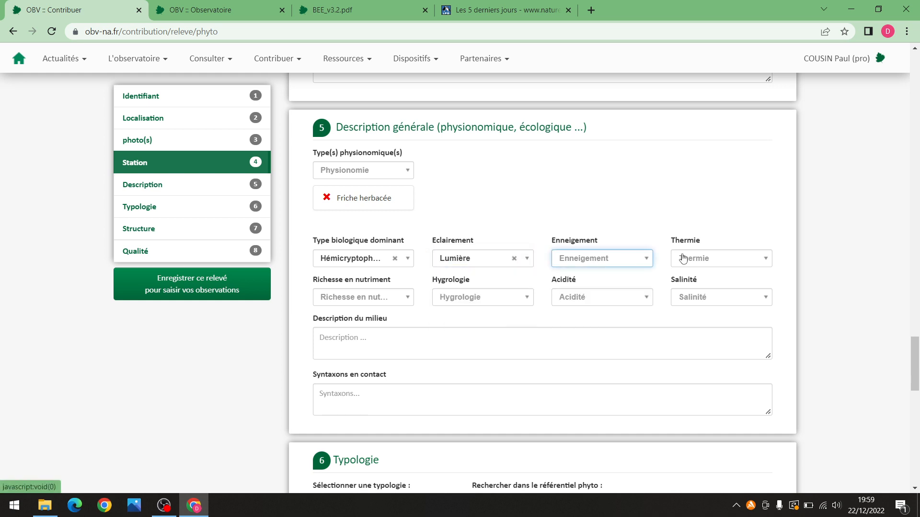
left_click(703, 260)
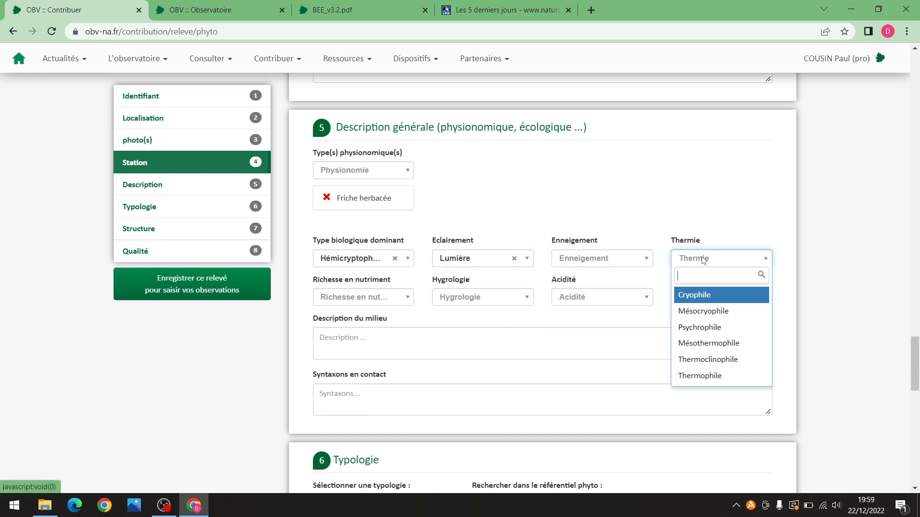
left_click(731, 360)
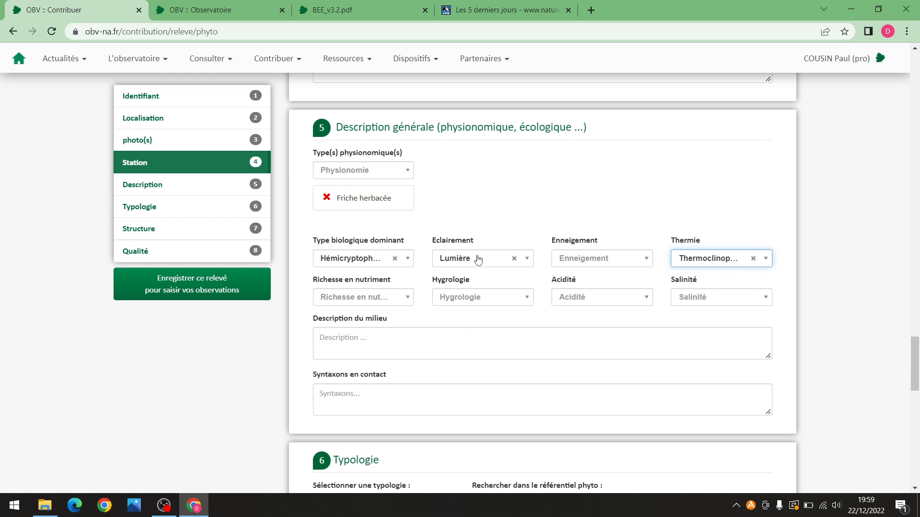
left_click(386, 302)
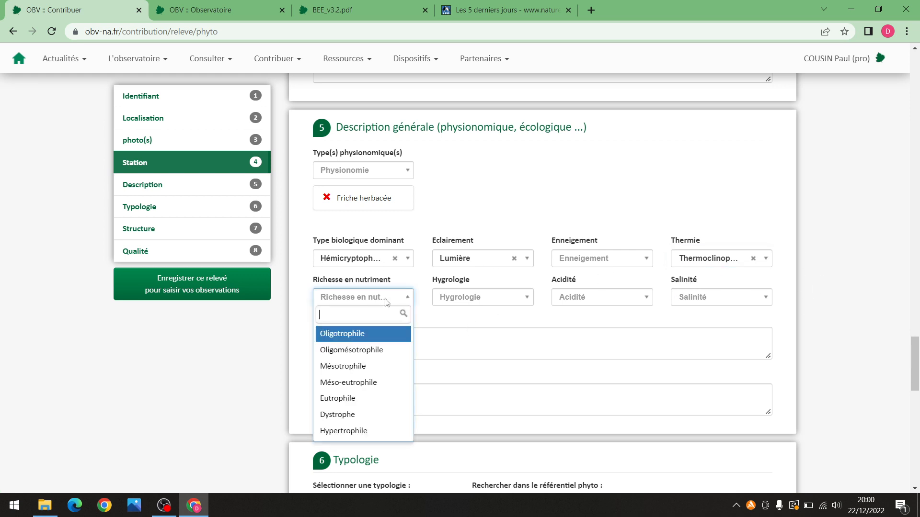
left_click(382, 382)
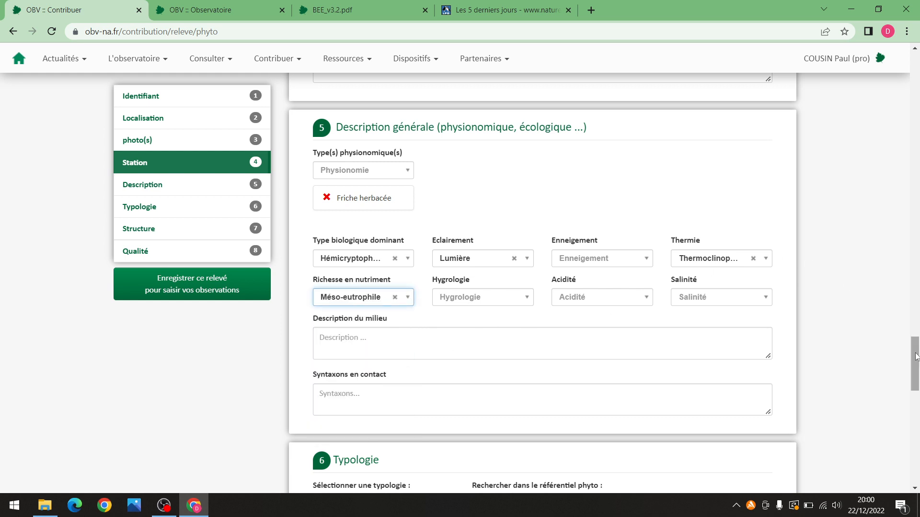
Set acidity to Basiphile, then clear it so acidity stays empty
scroll(900, 364, "down", 3)
left_click(571, 149)
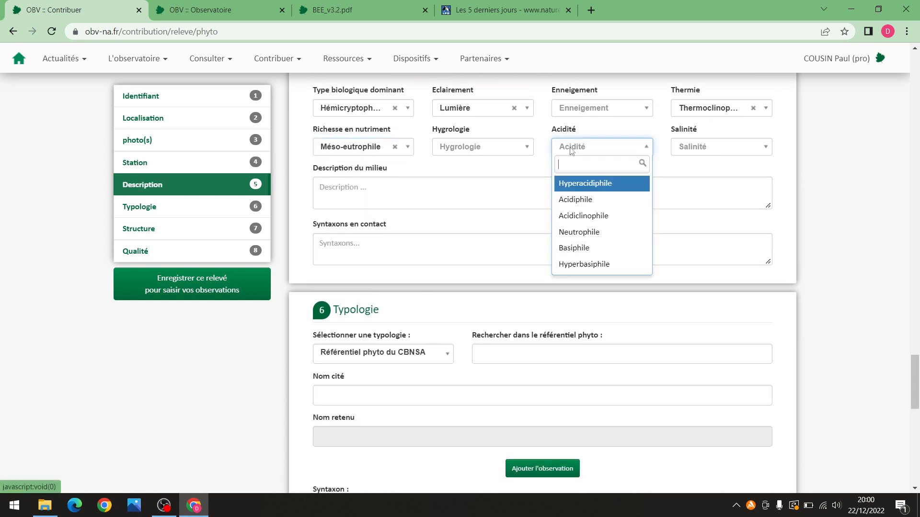
left_click(609, 248)
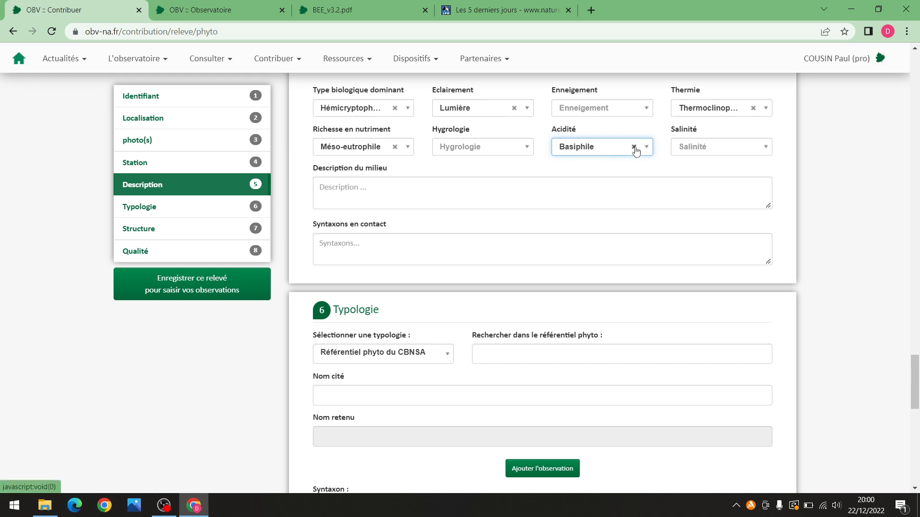
left_click(594, 152)
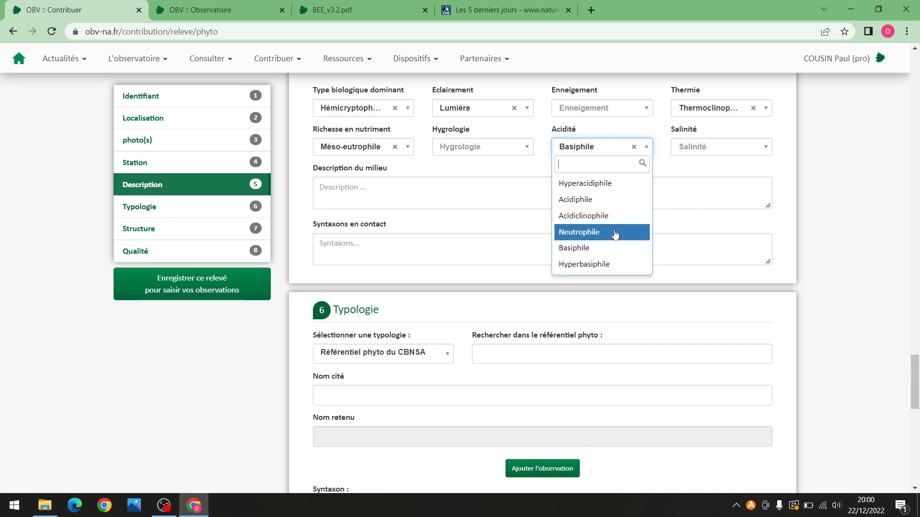
left_click(634, 148)
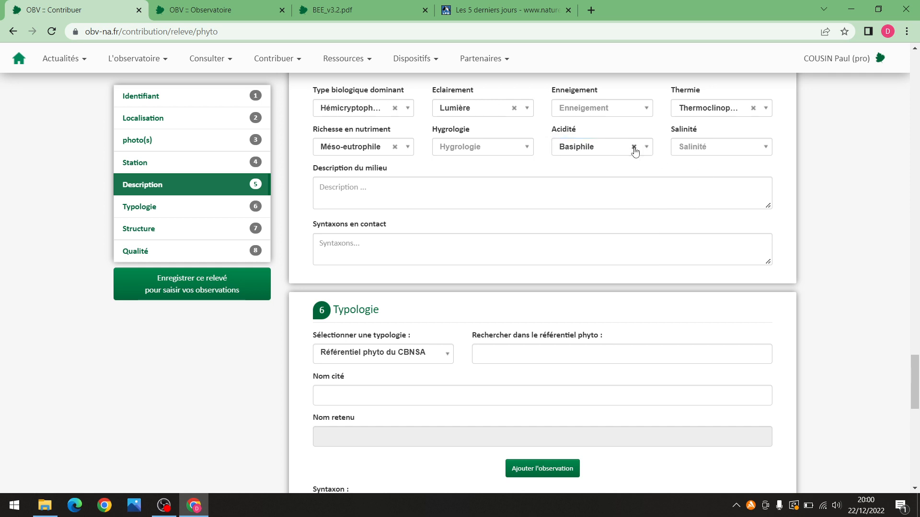
left_click(633, 148)
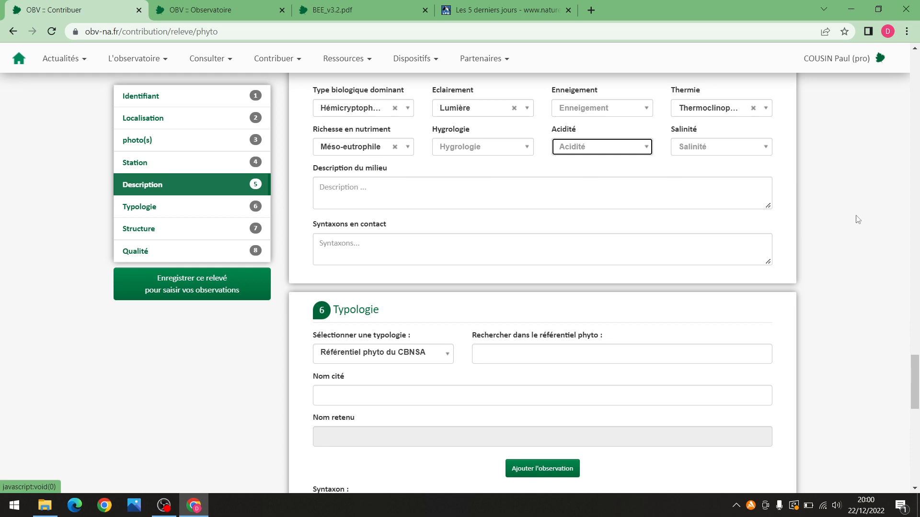
scroll(772, 294, "down", 3)
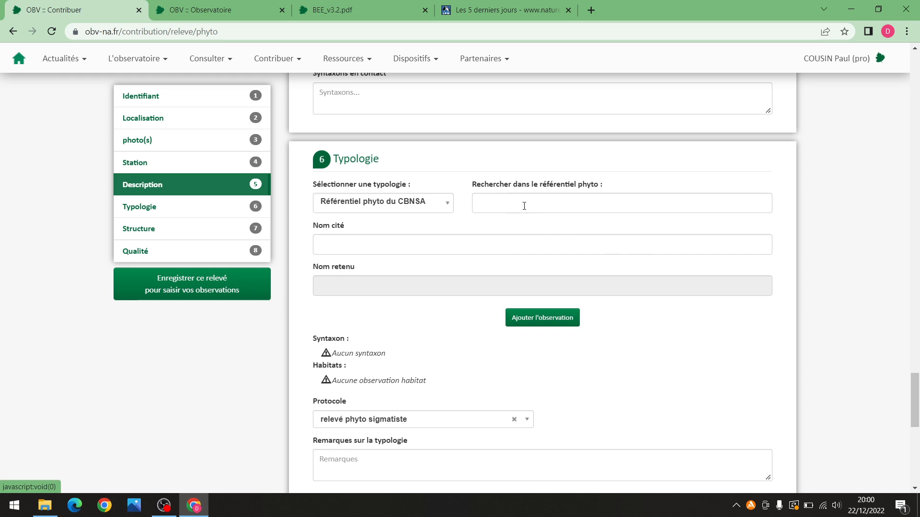
Set the relevé surface to 16 m² and the shape to Surfacique
left_click_drag(916, 383, 917, 430)
left_click(388, 170)
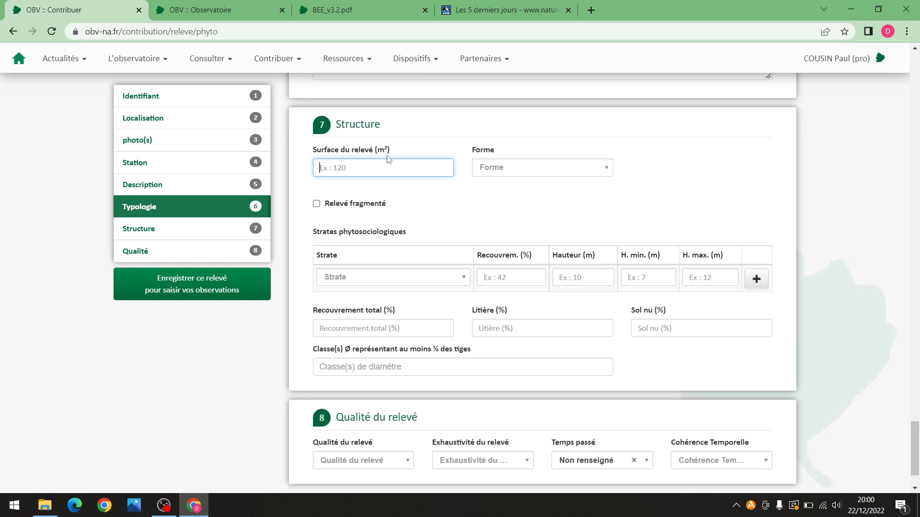
type("2")
key("BackSpace")
type("16")
left_click(512, 168)
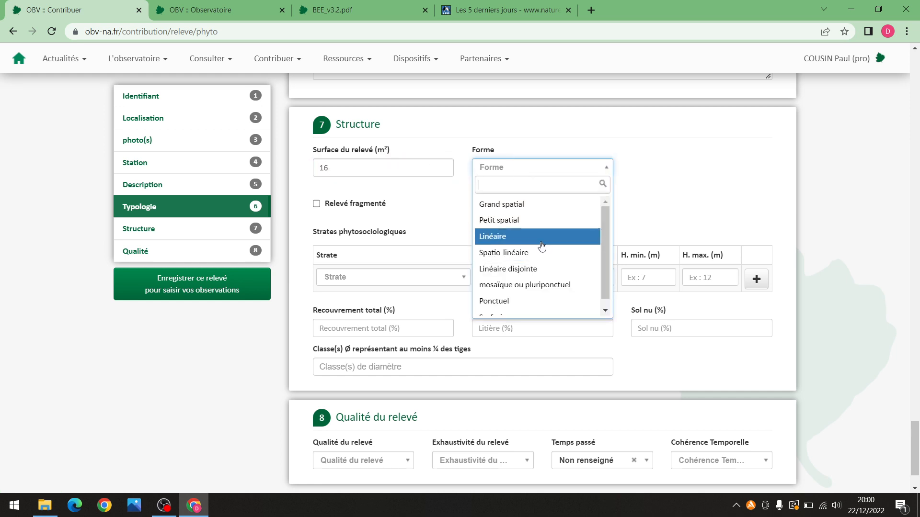
left_click(542, 213)
left_click(543, 173)
scroll(543, 268, "down", 1)
left_click(540, 309)
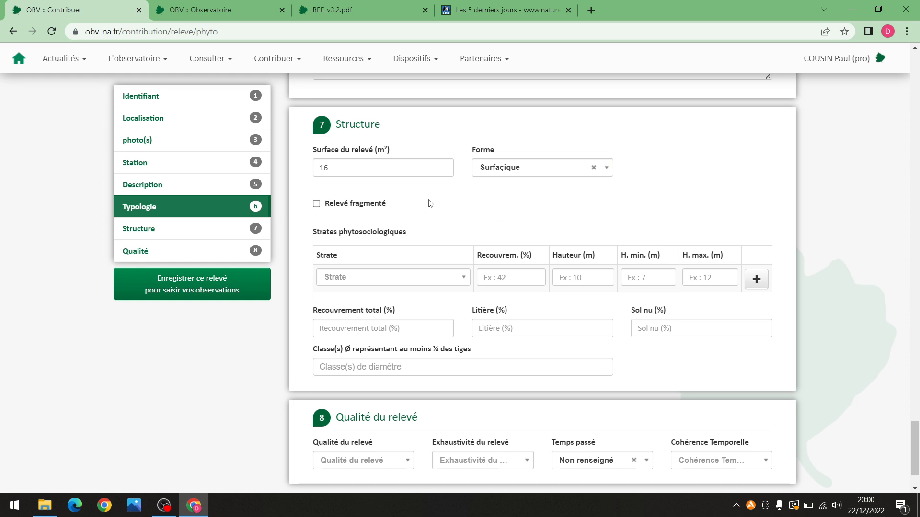
Add the h (Strate herbacée) stratum at 95% cover
scroll(431, 204, "down", 2)
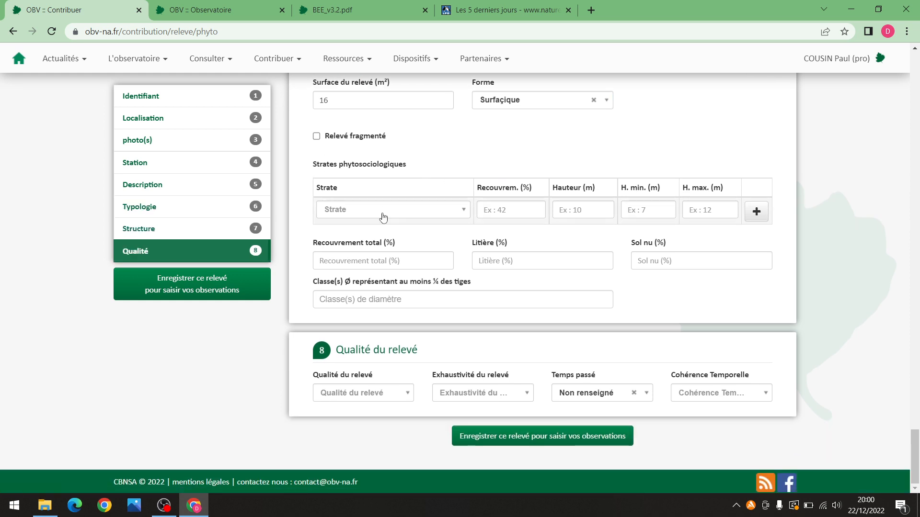
left_click(417, 211)
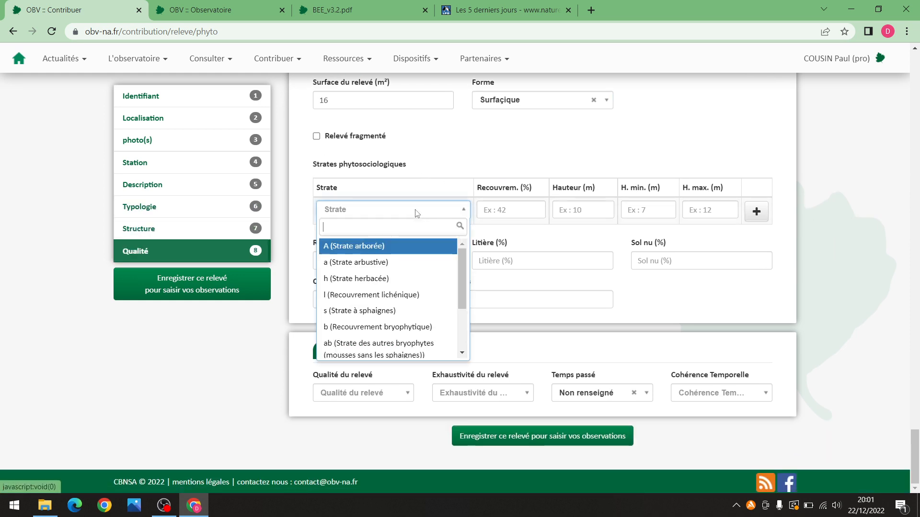
left_click(789, 211)
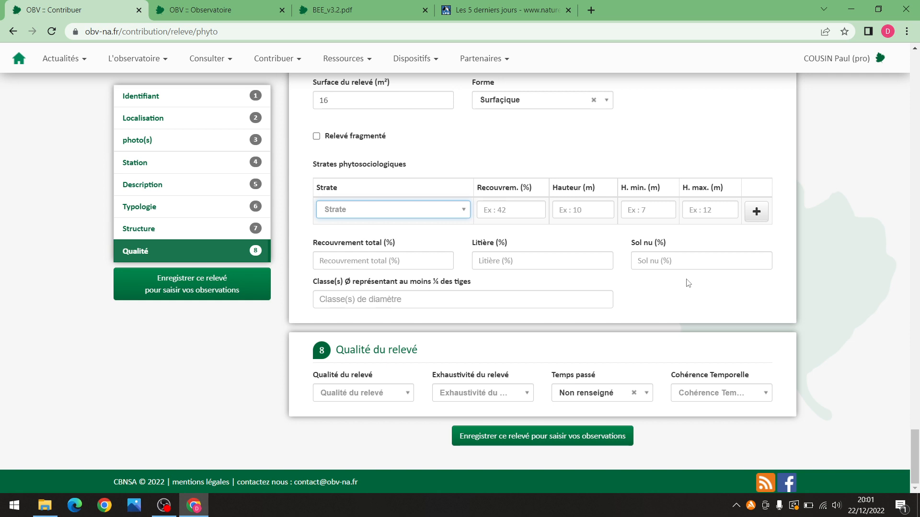
left_click(414, 210)
left_click(444, 278)
left_click(521, 207)
type("95")
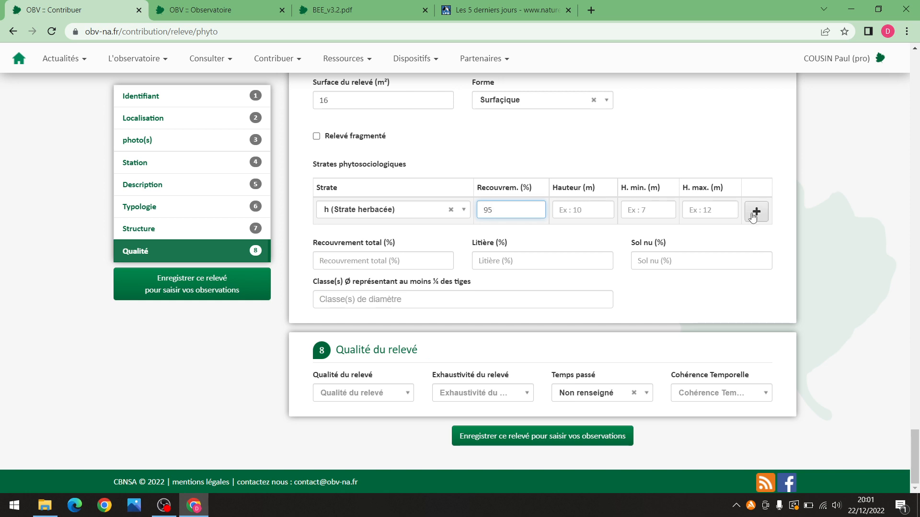
left_click(756, 213)
Set total cover to 95% and bare soil to 5%, then save the relevé
left_click(358, 289)
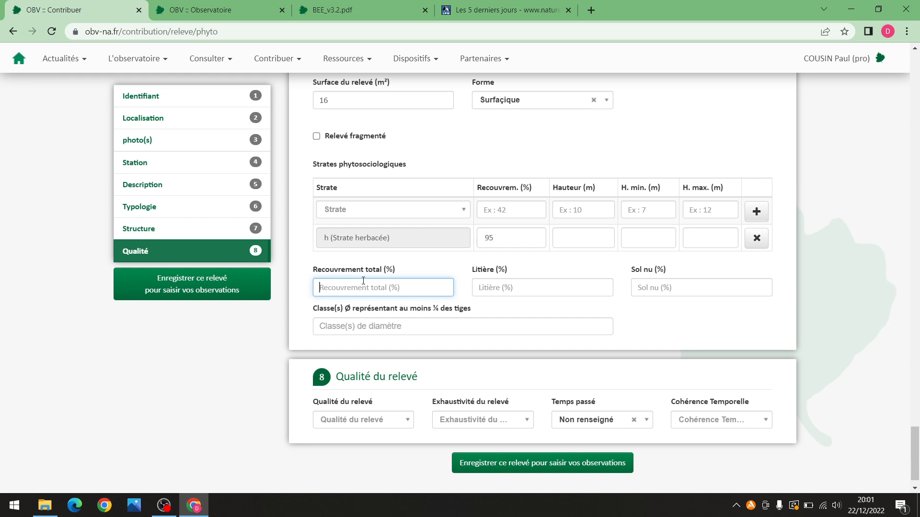
type("95")
left_click(656, 288)
type("5")
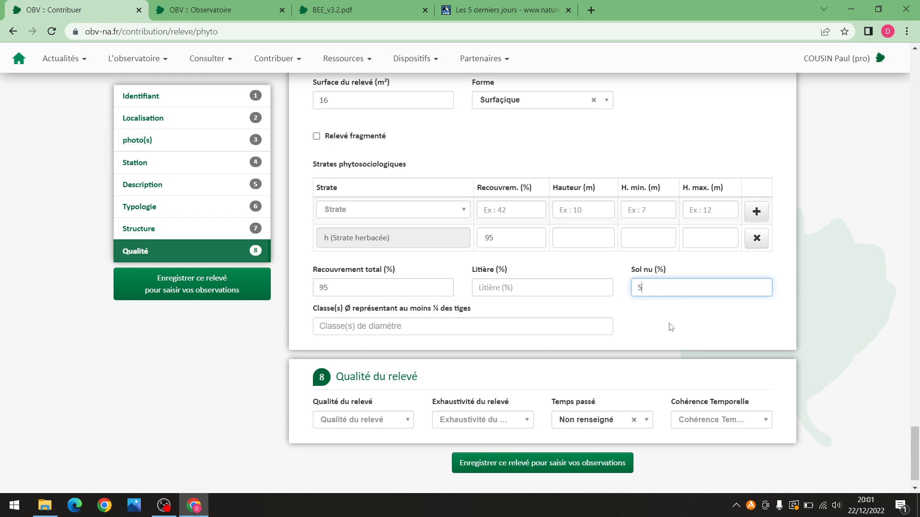
scroll(679, 332, "down", 1)
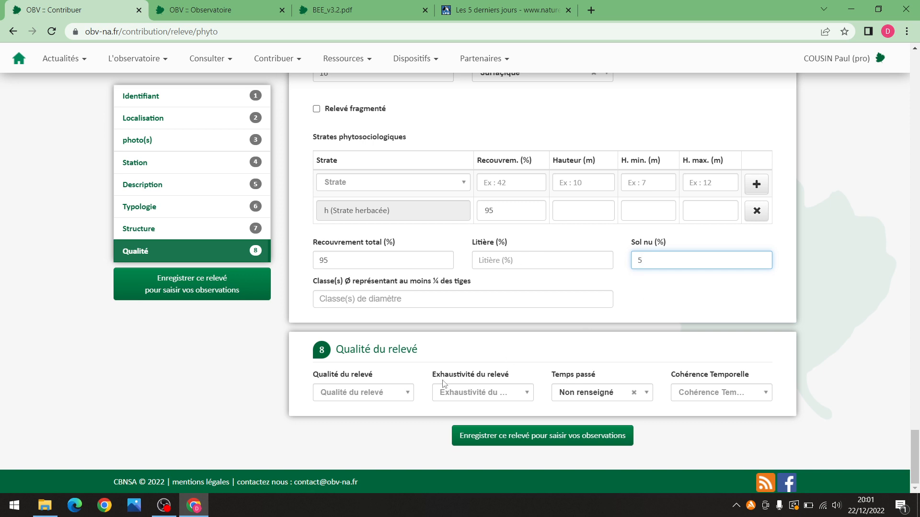
left_click(371, 393)
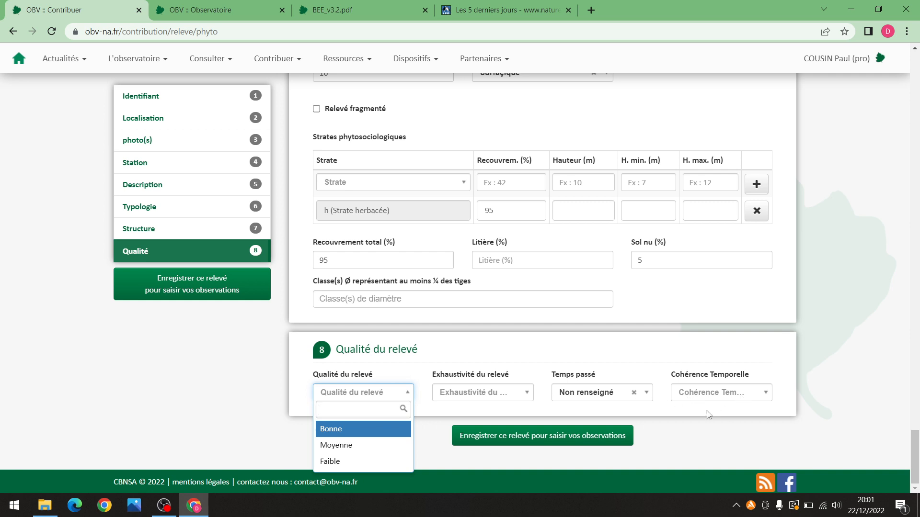
left_click(578, 441)
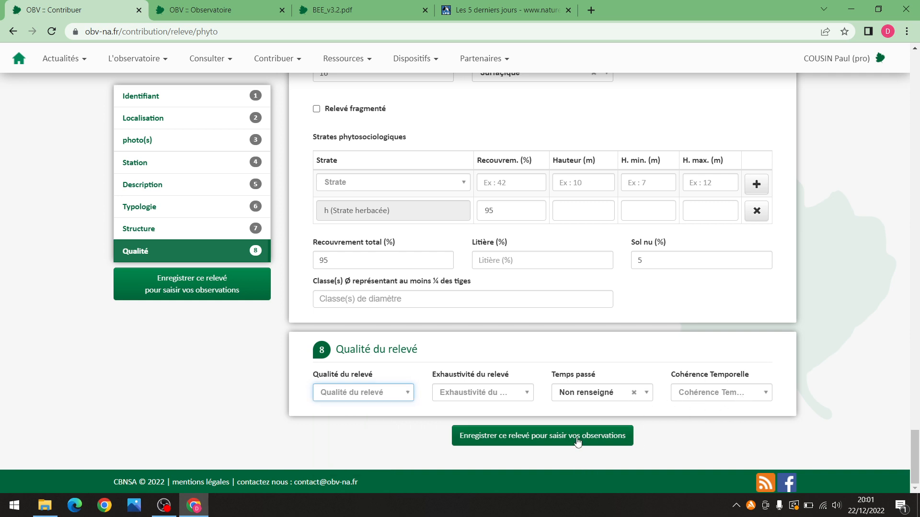
left_click(553, 437)
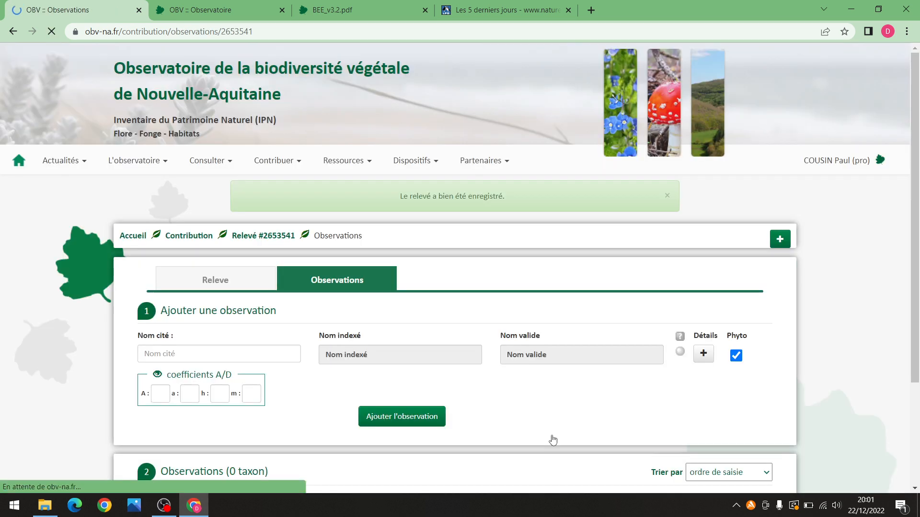
Search 'Picris hier' in Nom cité and pick Picris hieracioides L., 1753
scroll(533, 382, "down", 3)
left_click(231, 235)
type("Picirs")
key("BackSpace")
key("BackSpace")
key("BackSpace")
type("ris")
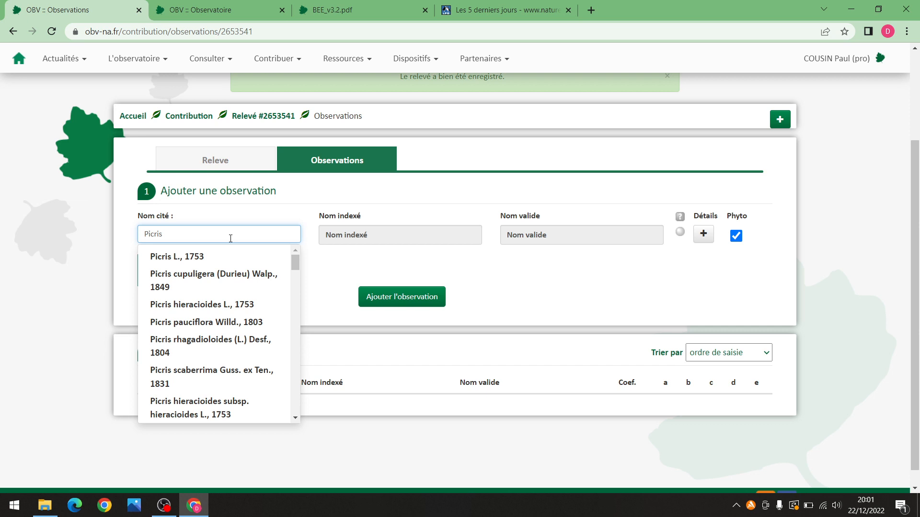
type(" hier")
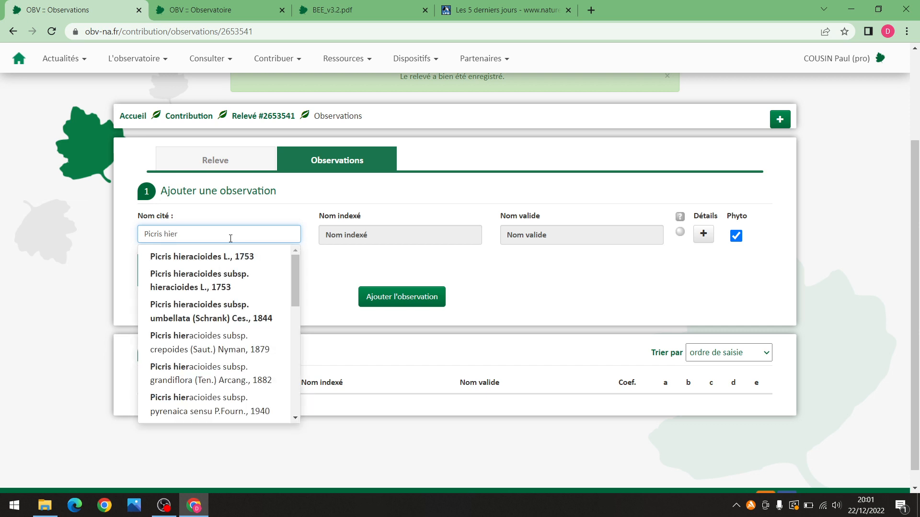
left_click(195, 257)
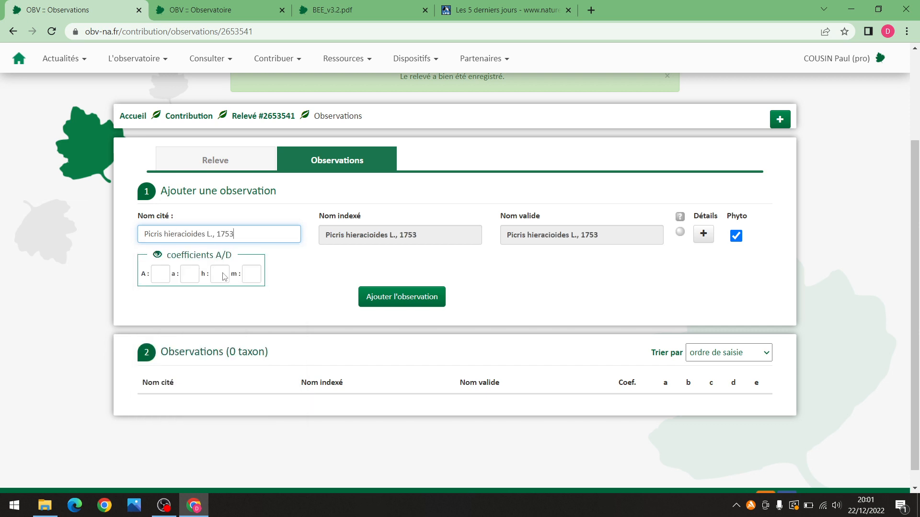
Give it herb-layer coefficient 2, add the observation, then request its deletion
left_click(221, 275)
left_click(302, 290)
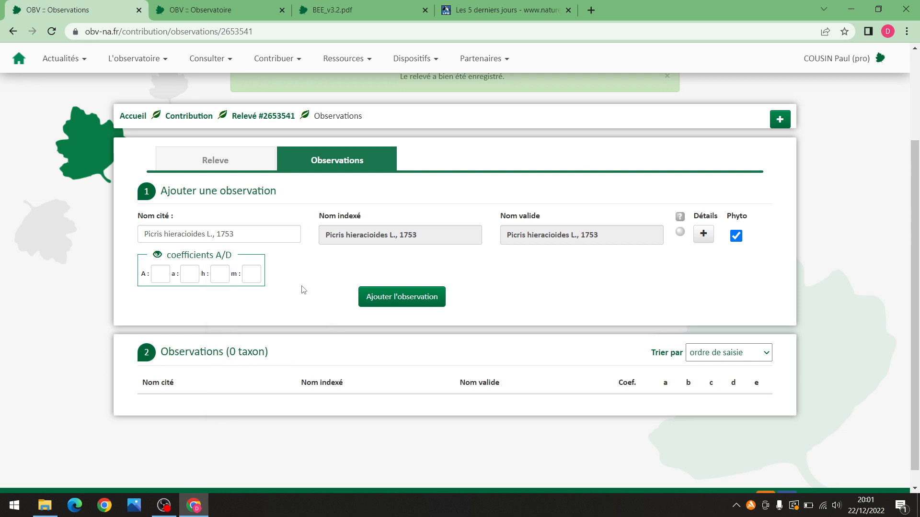
left_click(222, 279)
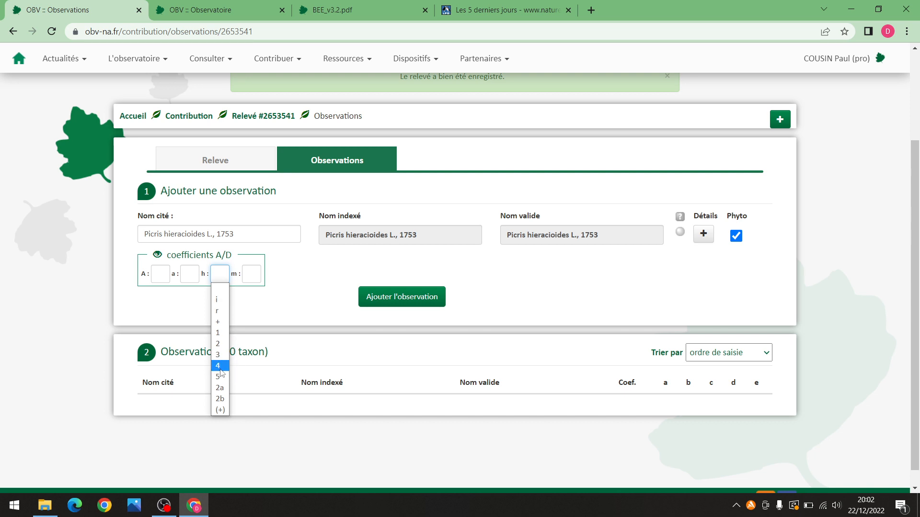
left_click(217, 345)
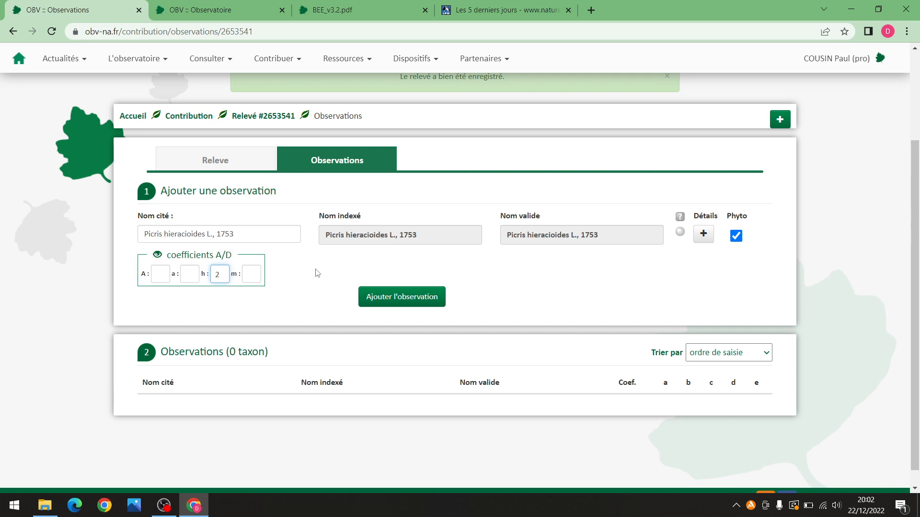
left_click(371, 297)
scroll(455, 321, "down", 1)
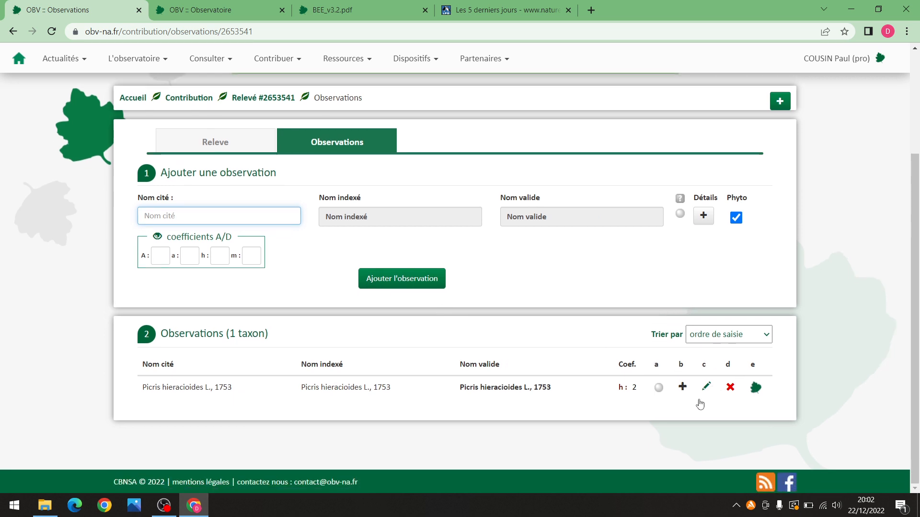
left_click(730, 388)
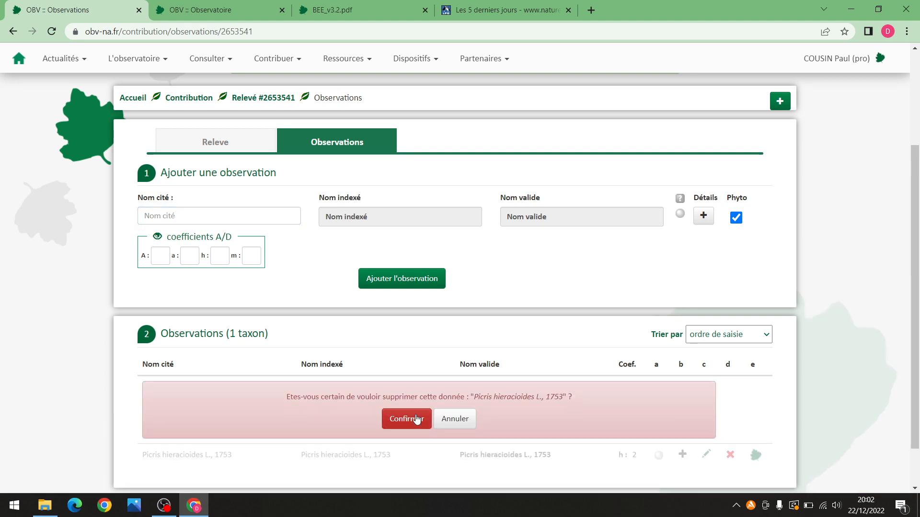
Confirm deleting the Picris observation, then delete the whole relevé and confirm
left_click(416, 418)
left_click(233, 144)
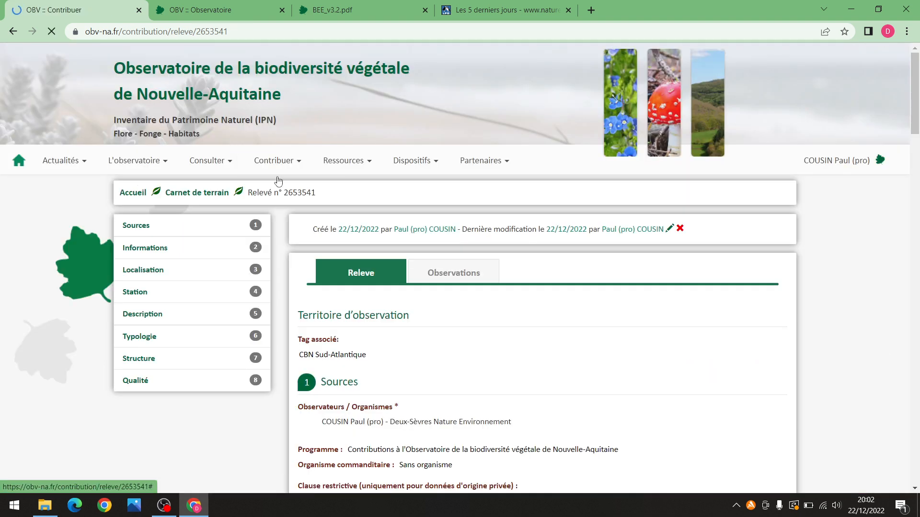
scroll(552, 319, "down", 1)
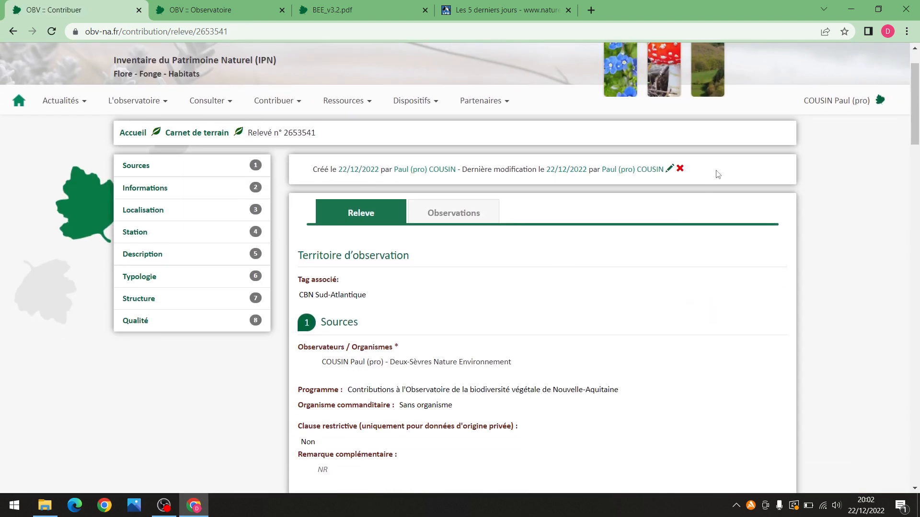
left_click(679, 171)
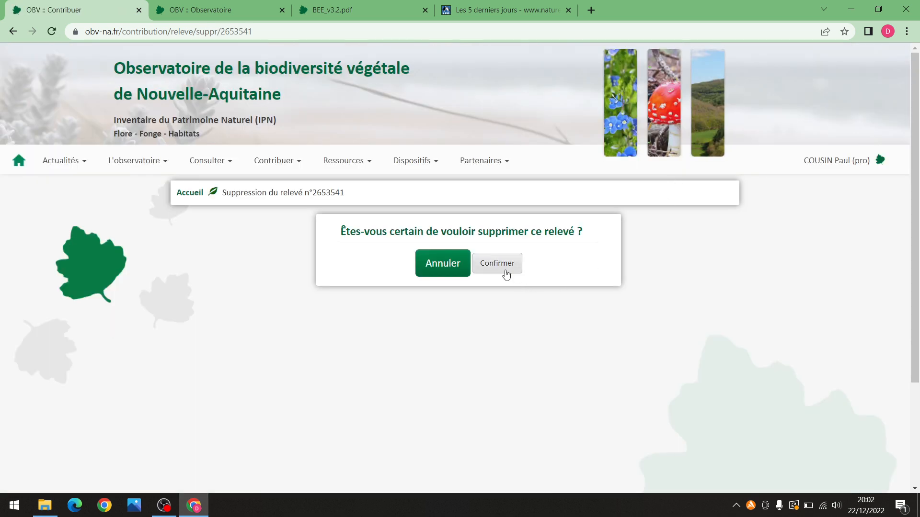
left_click(512, 269)
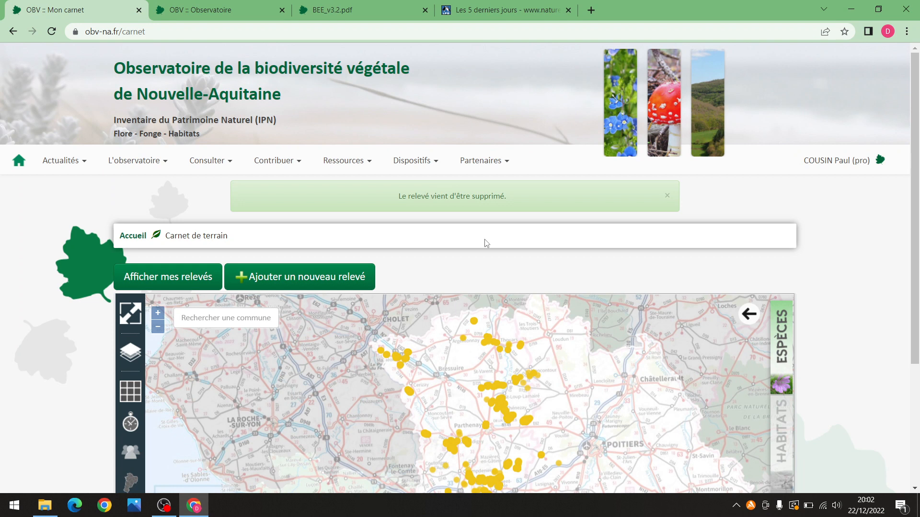
Open the field notebook map from the reserved-access page and toggle the list of own relevés
left_click(827, 159)
left_click(805, 209)
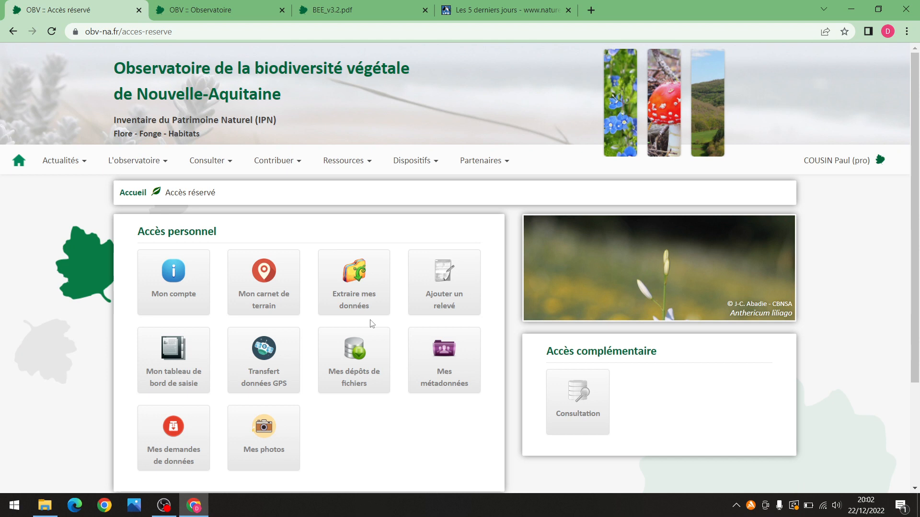
left_click(272, 280)
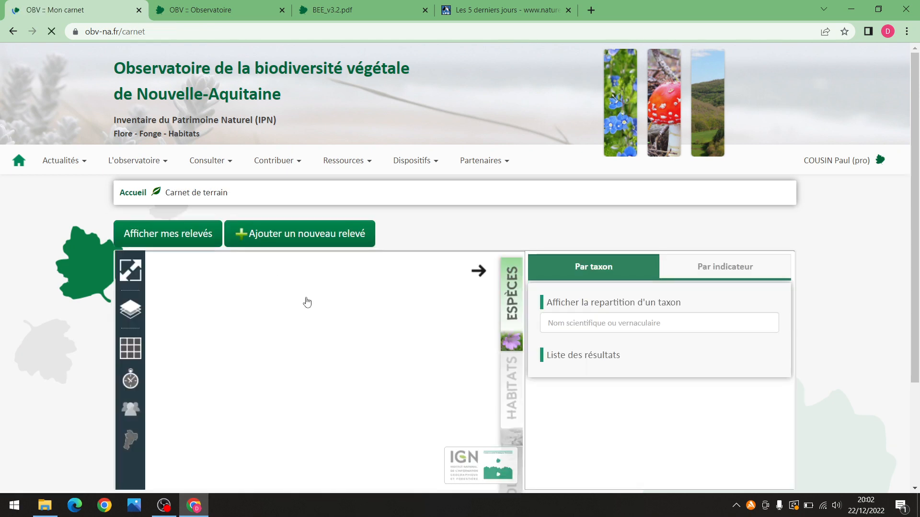
scroll(912, 220, "down", 2)
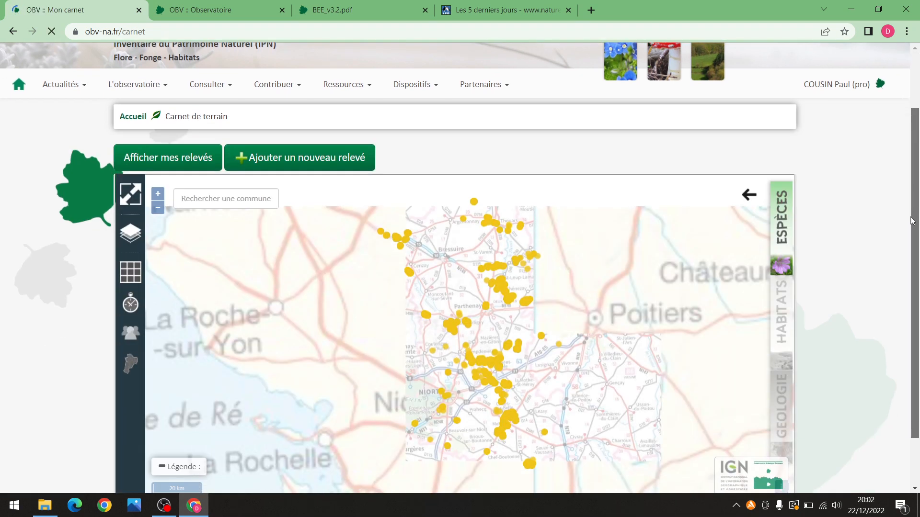
left_click_drag(913, 221, 912, 246)
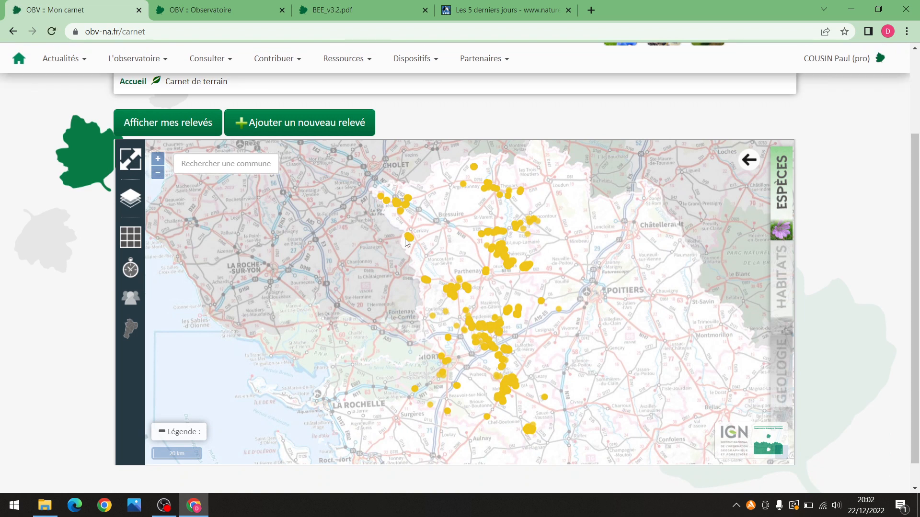
left_click(188, 132)
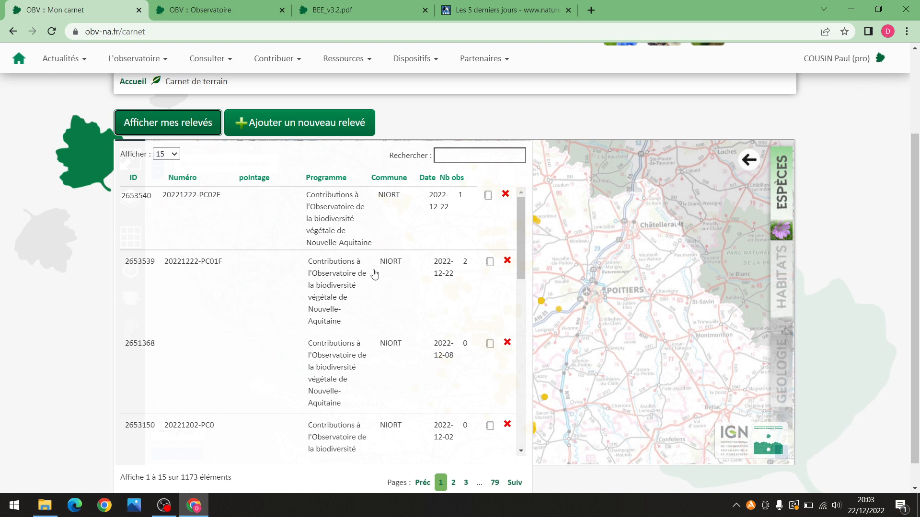
scroll(375, 274, "down", 1)
scroll(374, 274, "up", 1)
left_click(199, 130)
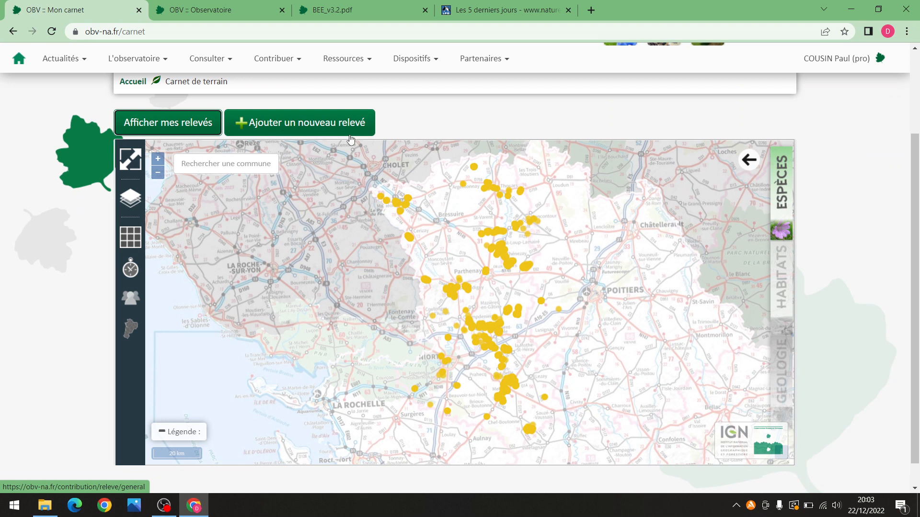
Reopen the field notebook map, then return to the Accès réservé page
left_click(10, 33)
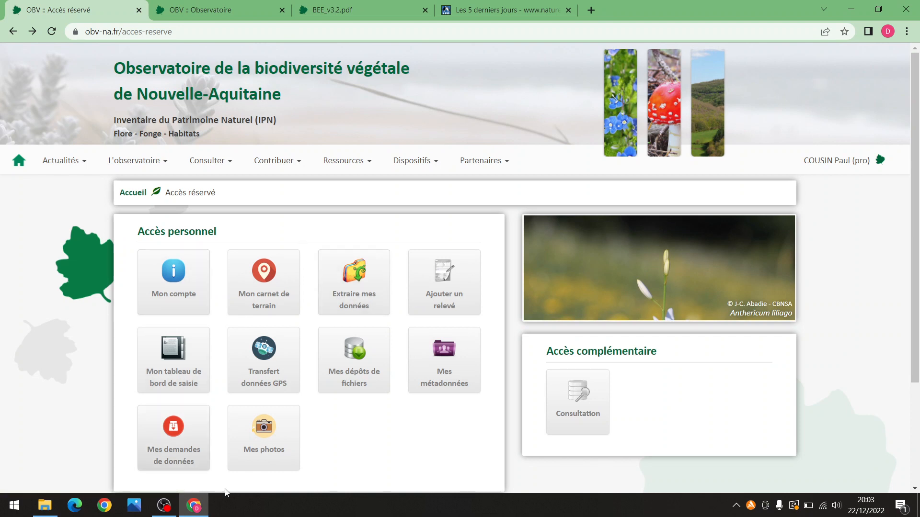
left_click(255, 286)
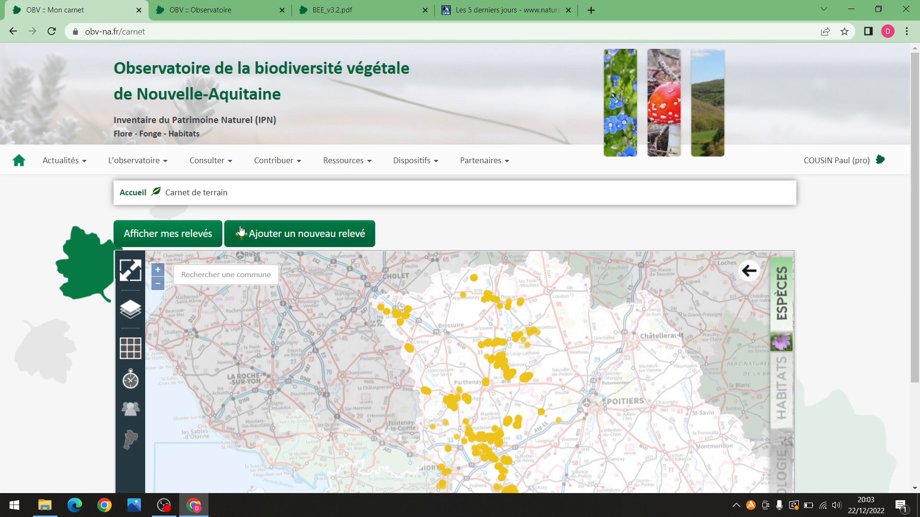
left_click(16, 32)
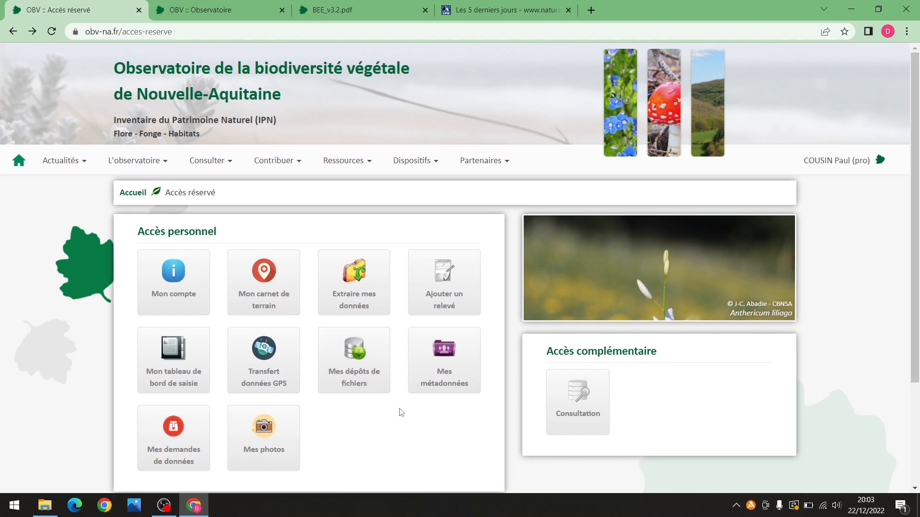
Open the data extraction form and restrict Saisie par to your own account
left_click(370, 286)
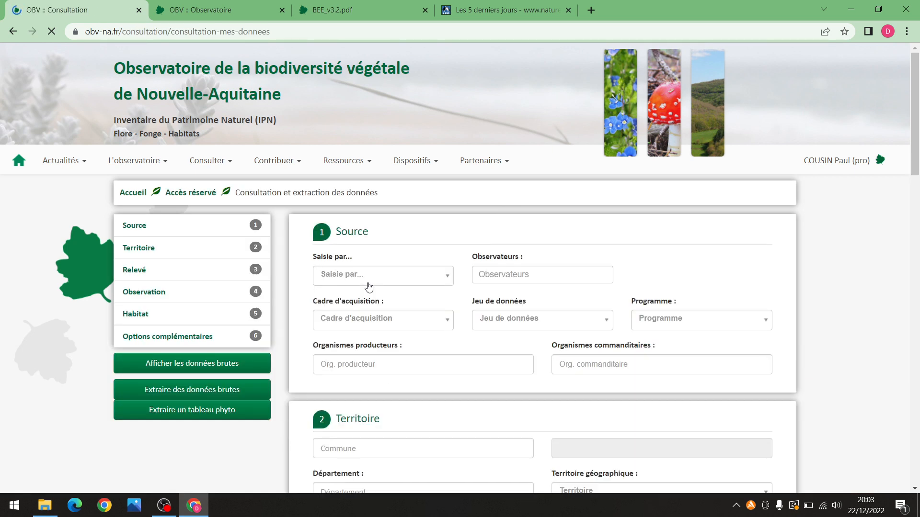
scroll(914, 99, "down", 2)
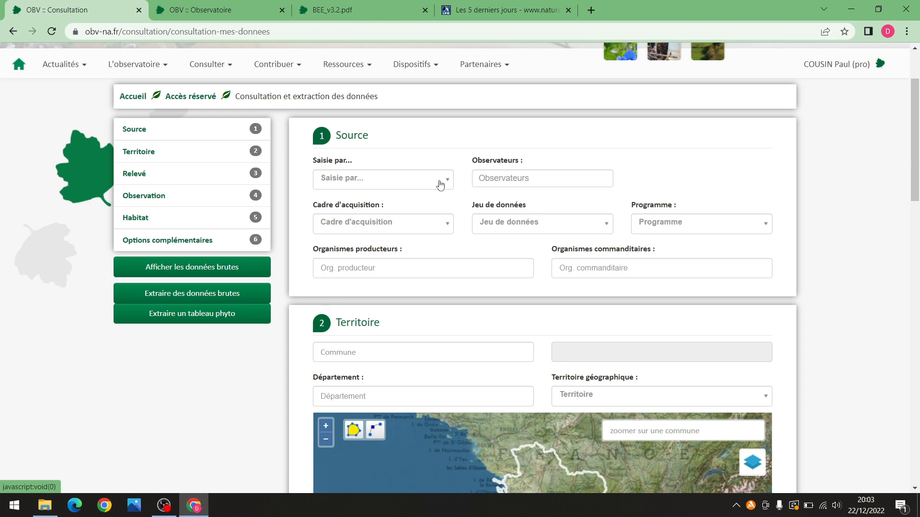
left_click(440, 185)
type("cousin")
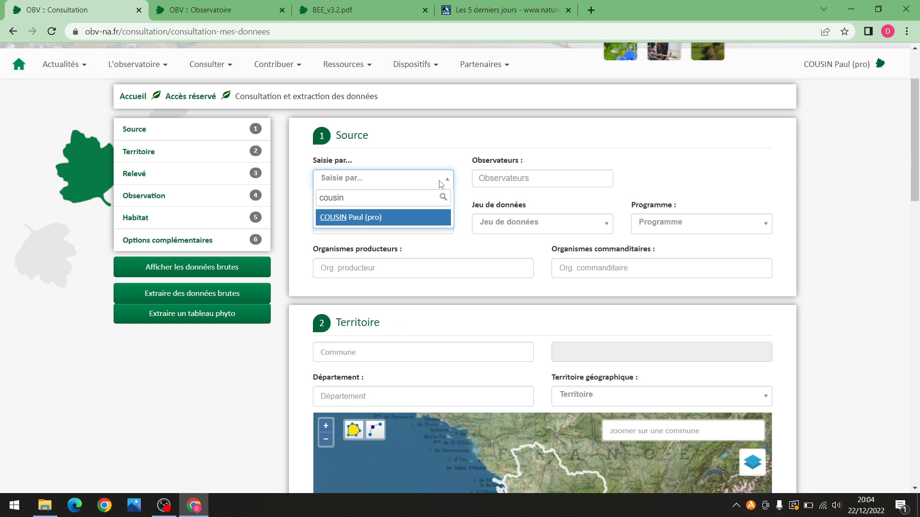
left_click(386, 217)
mouse_move(916, 130)
left_mouse_down()
mouse_move(916, 142)
mouse_move(911, 121)
left_mouse_up()
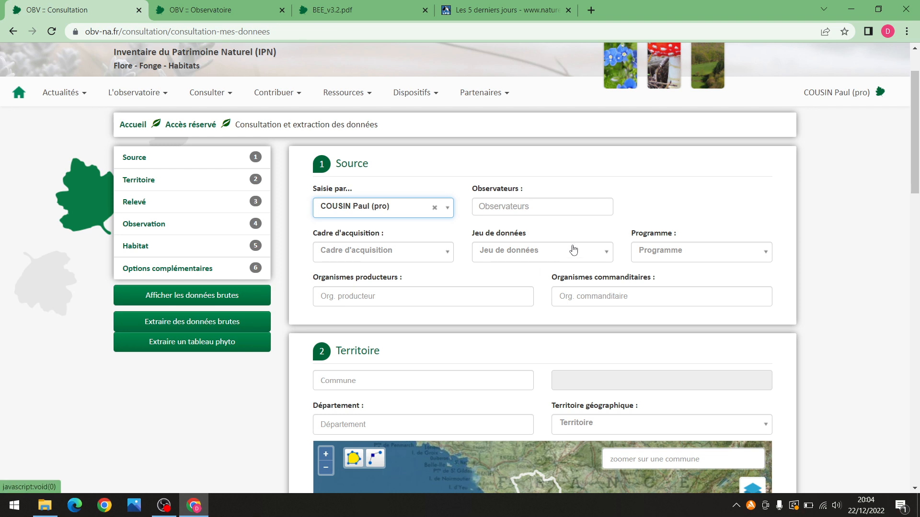
Filter the Jeu de données list by 'Diagnostic' and browse the matching datasets
left_click(603, 257)
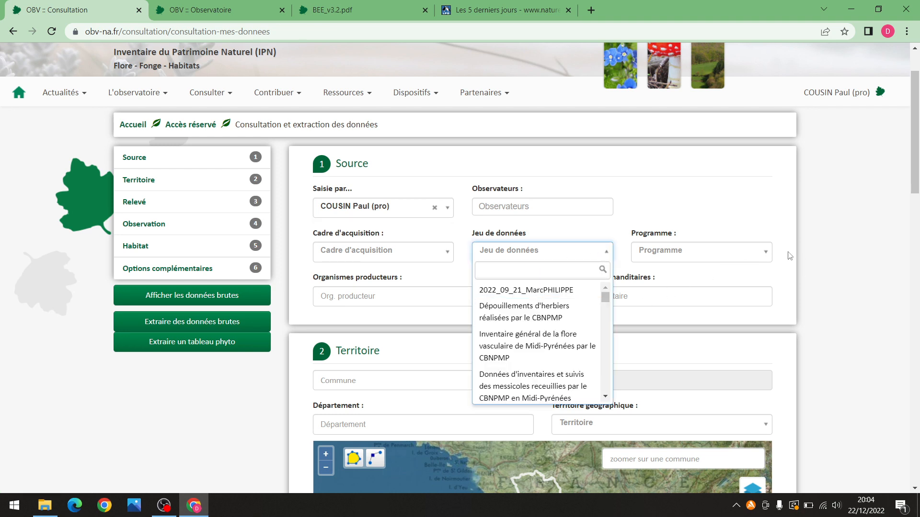
scroll(539, 330, "down", 2)
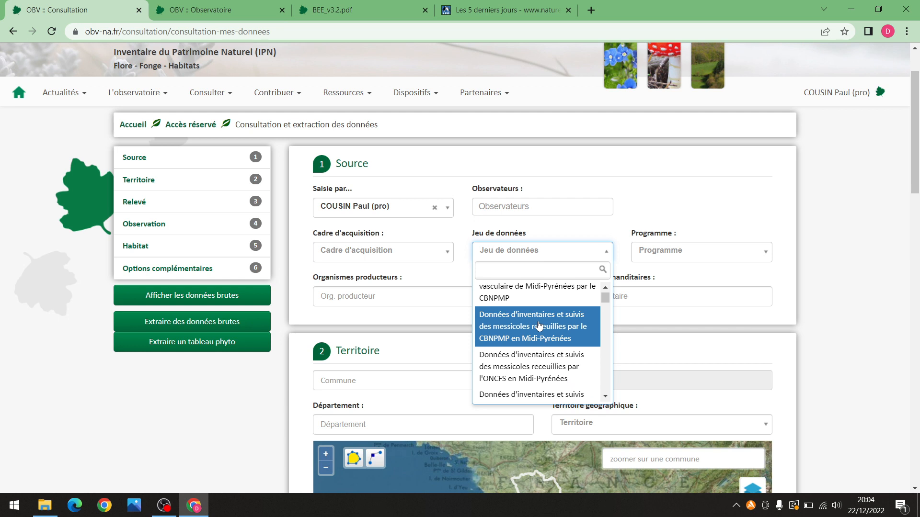
type("Dia")
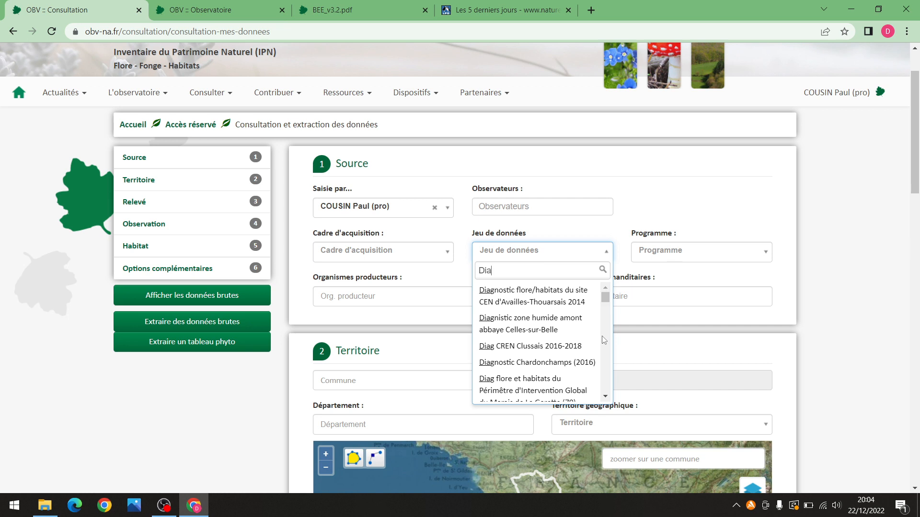
type("gn")
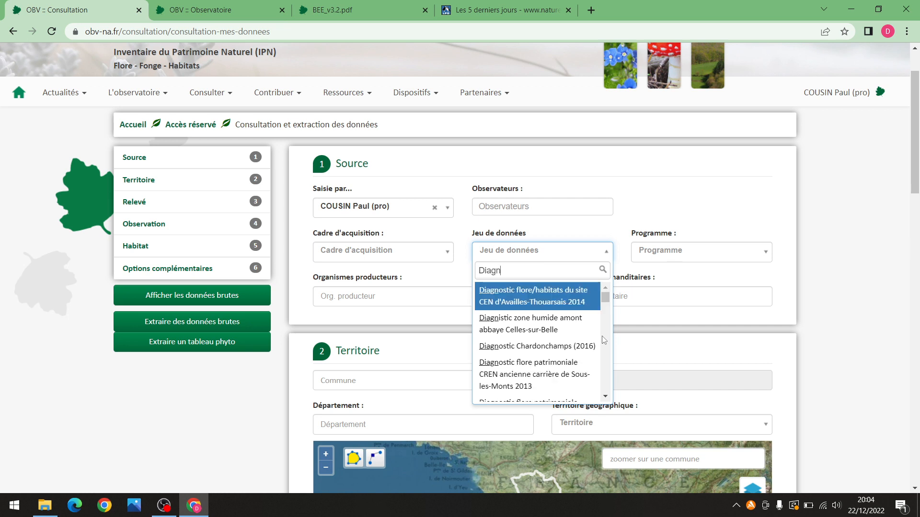
type("ostic h")
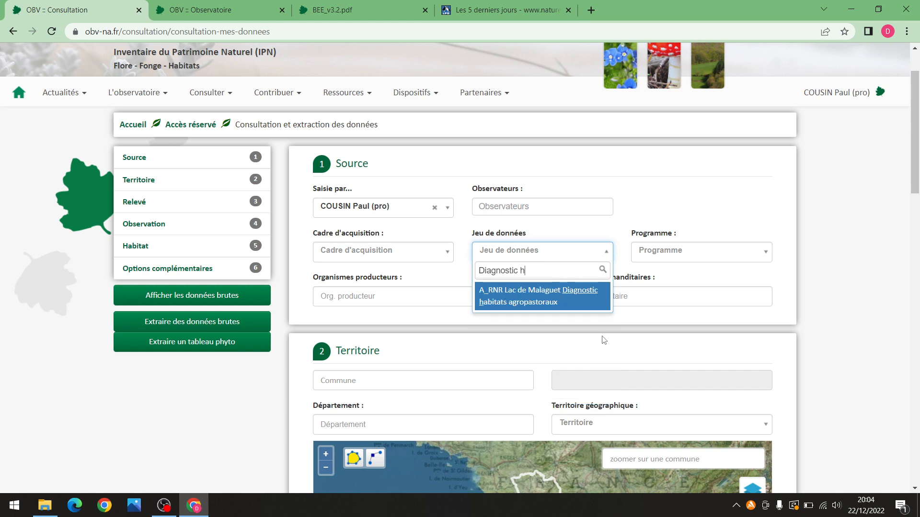
type("a")
key("BackSpace")
key("BackSpace")
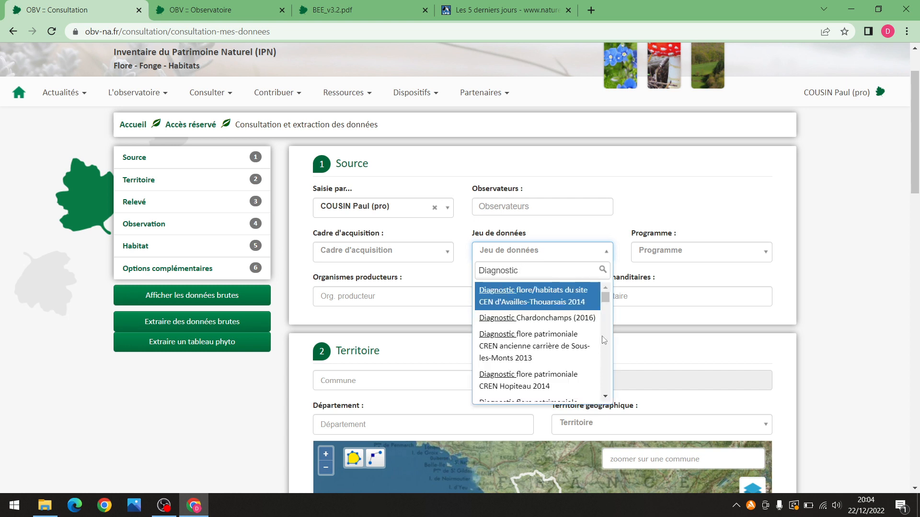
scroll(551, 345, "down", 2)
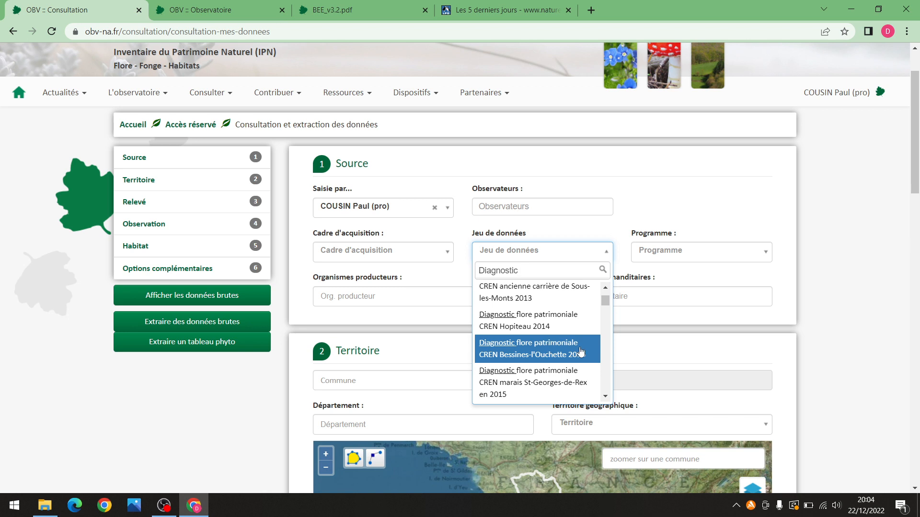
scroll(580, 329, "down", 5)
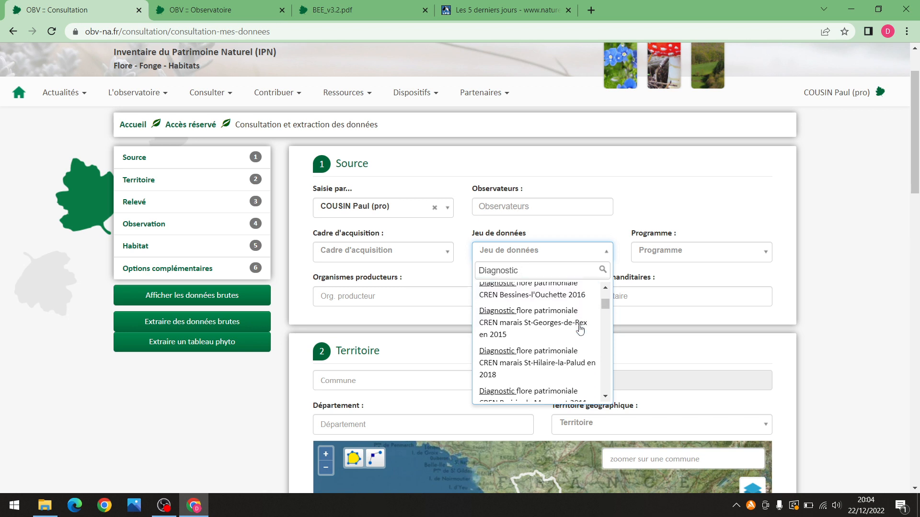
scroll(577, 343, "down", 2)
scroll(577, 352, "down", 3)
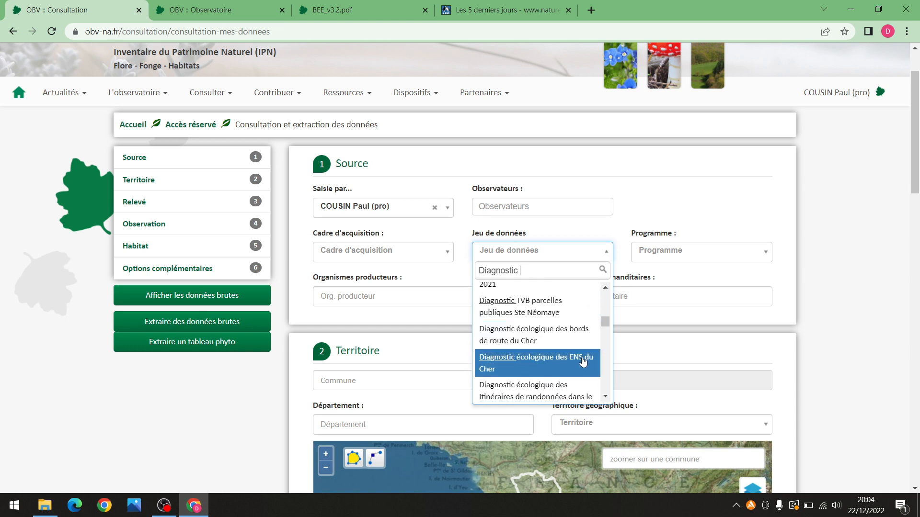
scroll(584, 361, "down", 2)
scroll(594, 357, "down", 2)
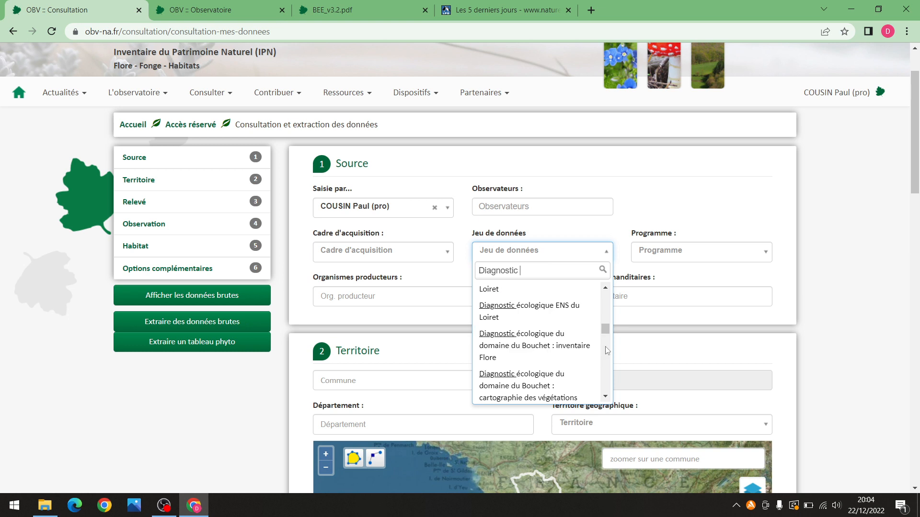
scroll(556, 374, "down", 2)
scroll(558, 369, "down", 4)
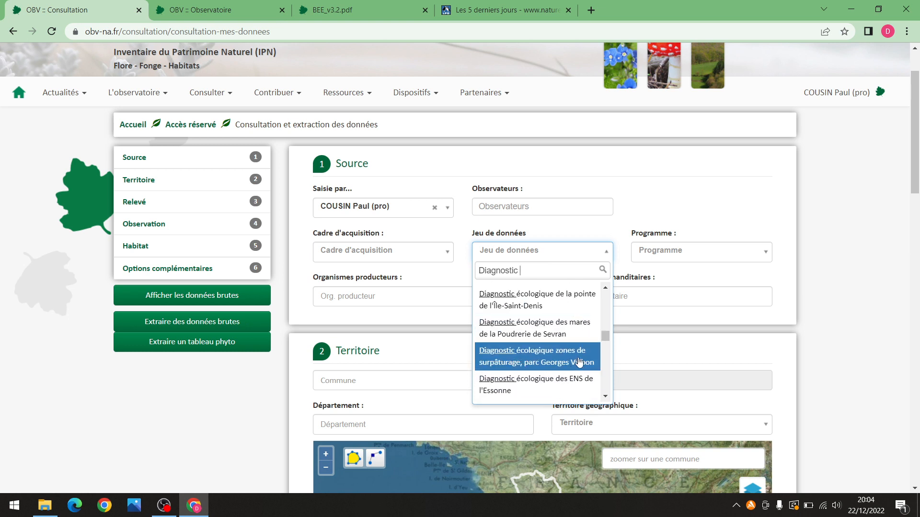
scroll(563, 362, "down", 2)
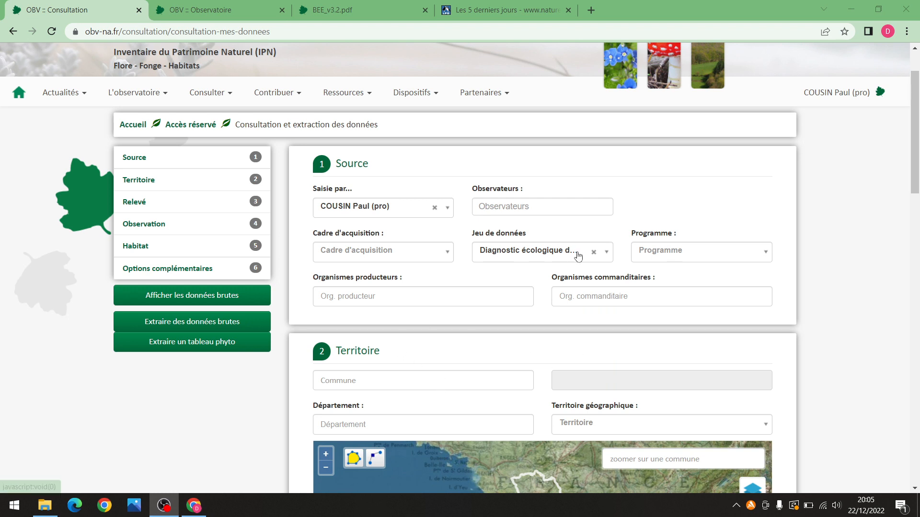
left_click(550, 259)
left_click(563, 254)
left_click(564, 254)
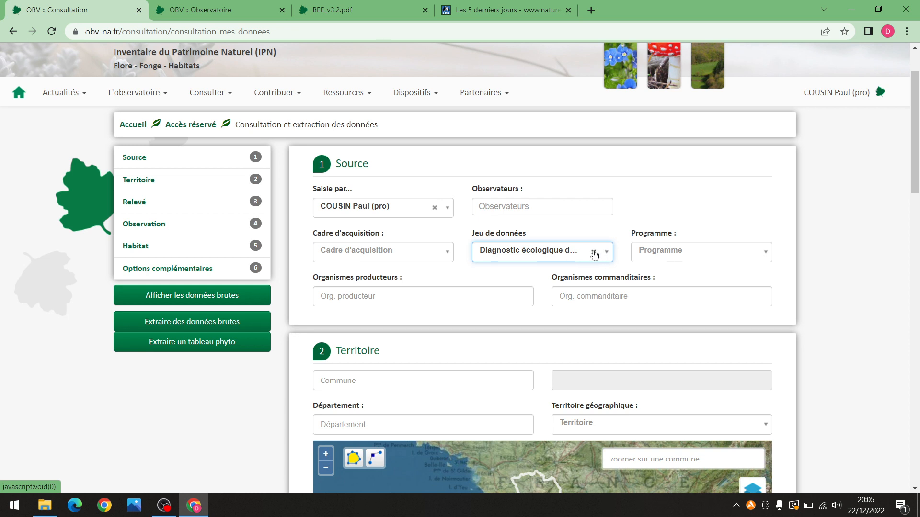
Clear the dataset and select Diagnostic écologique de Hanc 2022 via a 'Hanc' search
left_click(594, 253)
left_click(524, 253)
type("Hanc")
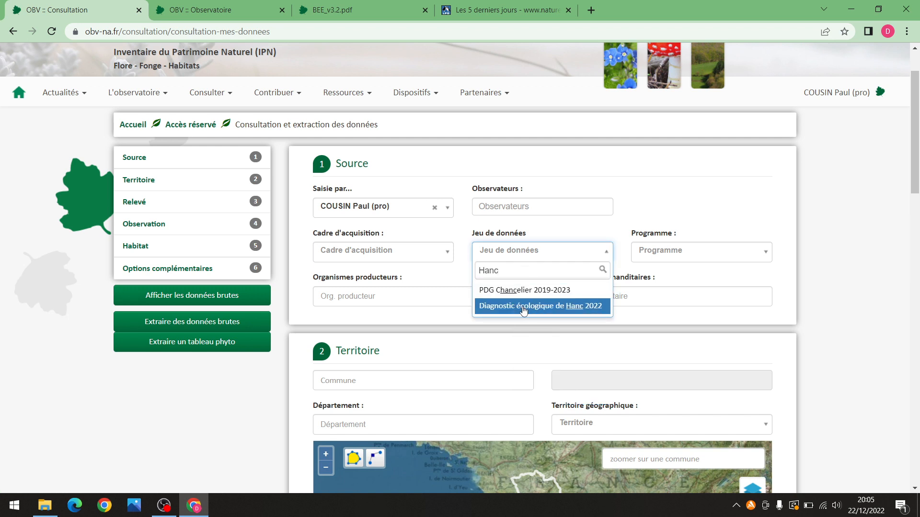
left_click(522, 308)
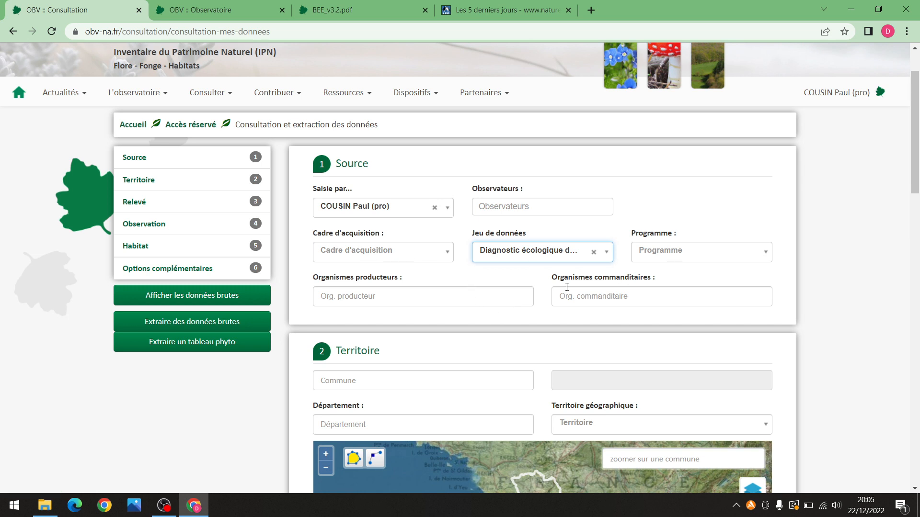
scroll(544, 297, "down", 4)
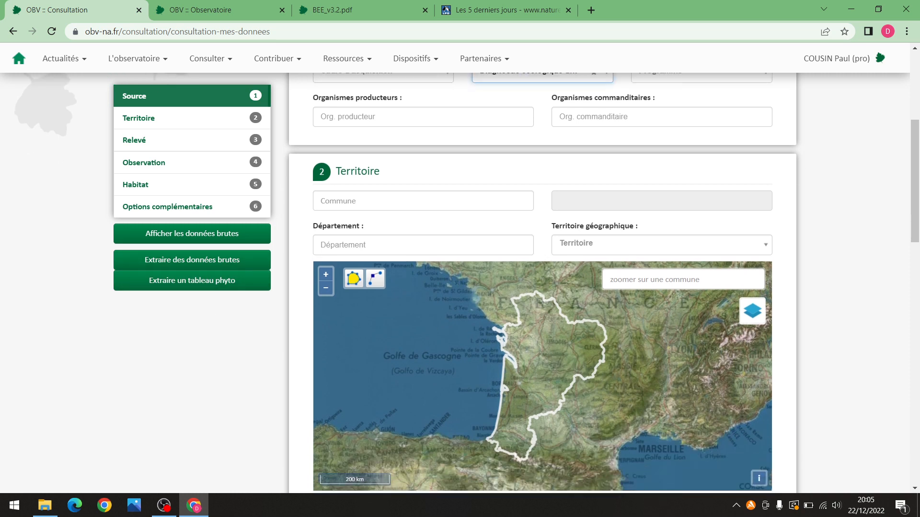
scroll(908, 214, "up", 4)
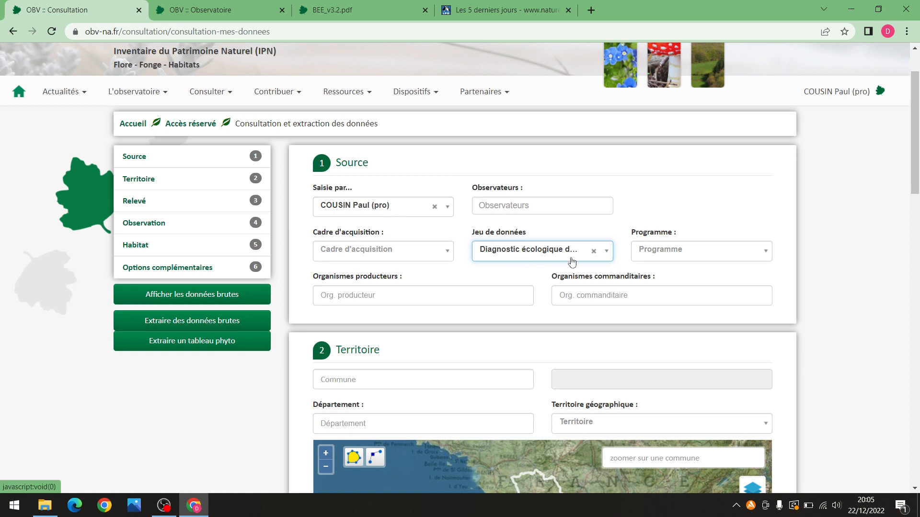
left_click_drag(913, 160, 889, 258)
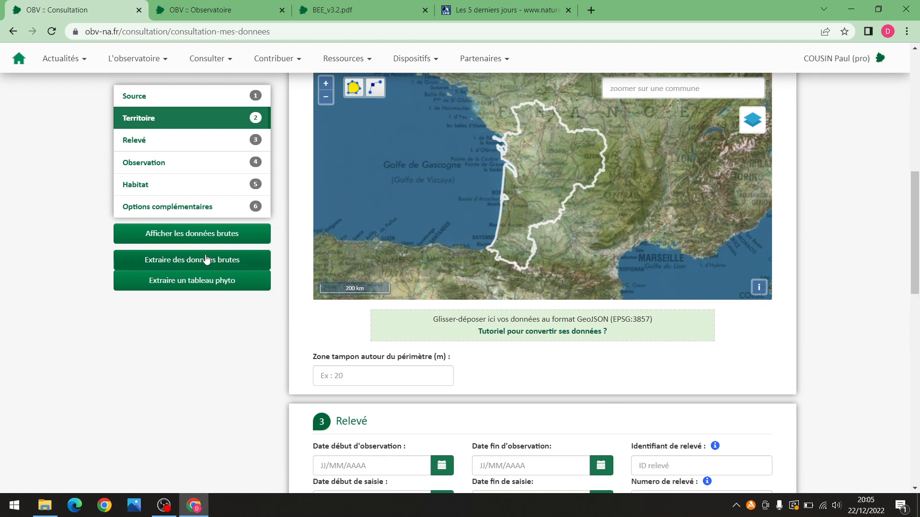
left_click(216, 266)
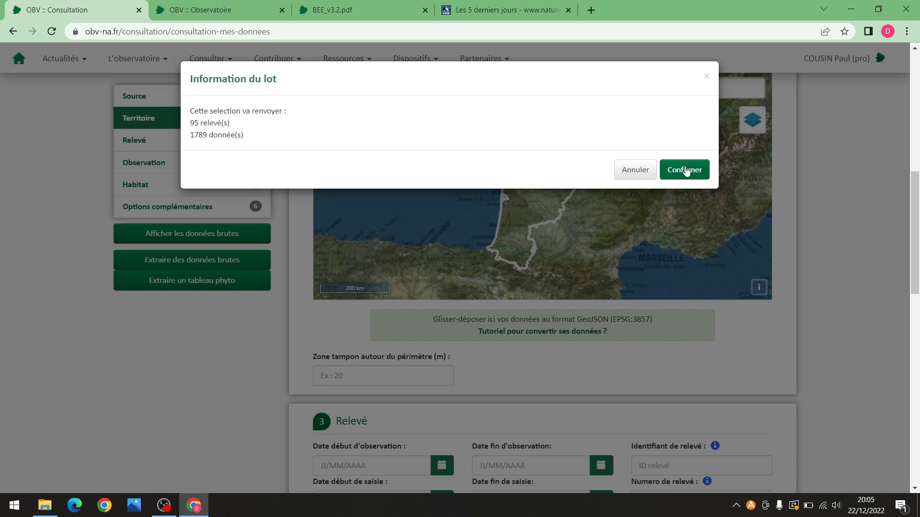
left_click(647, 172)
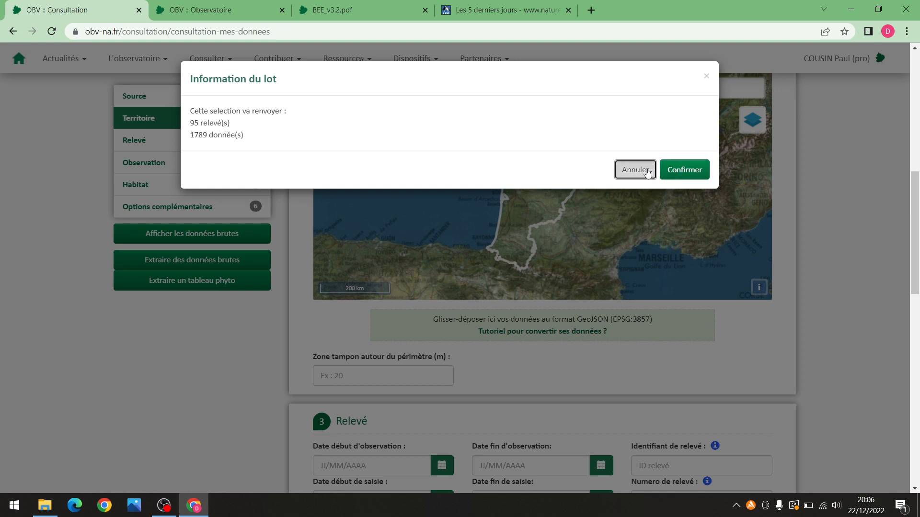
scroll(636, 308, "up", 5)
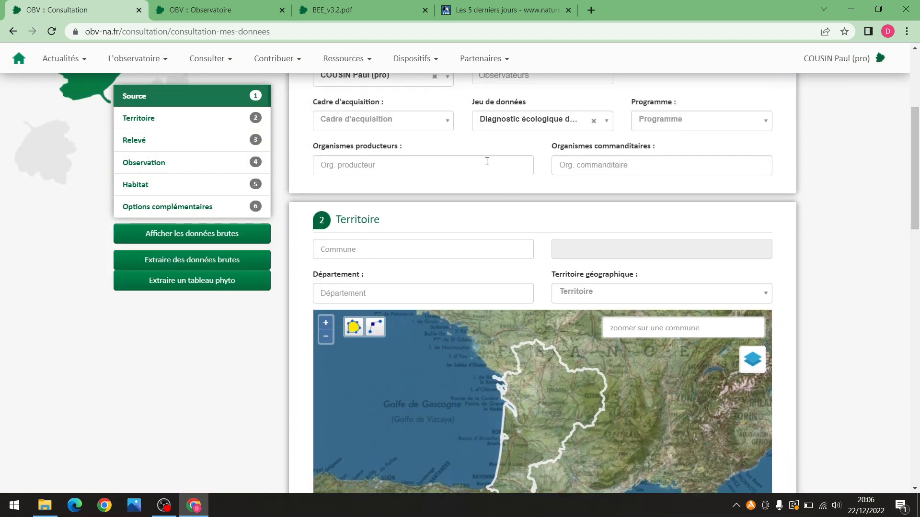
scroll(533, 156, "up", 2)
scroll(474, 240, "down", 3)
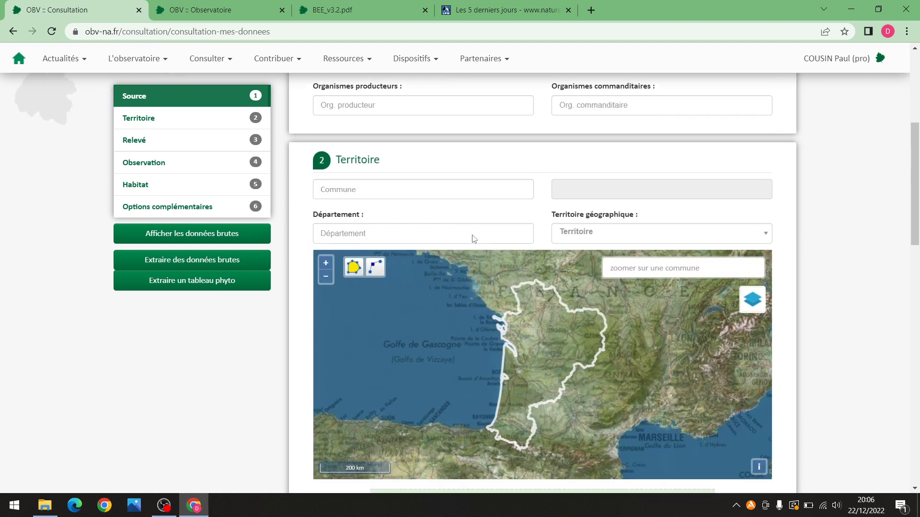
scroll(486, 231, "up", 1)
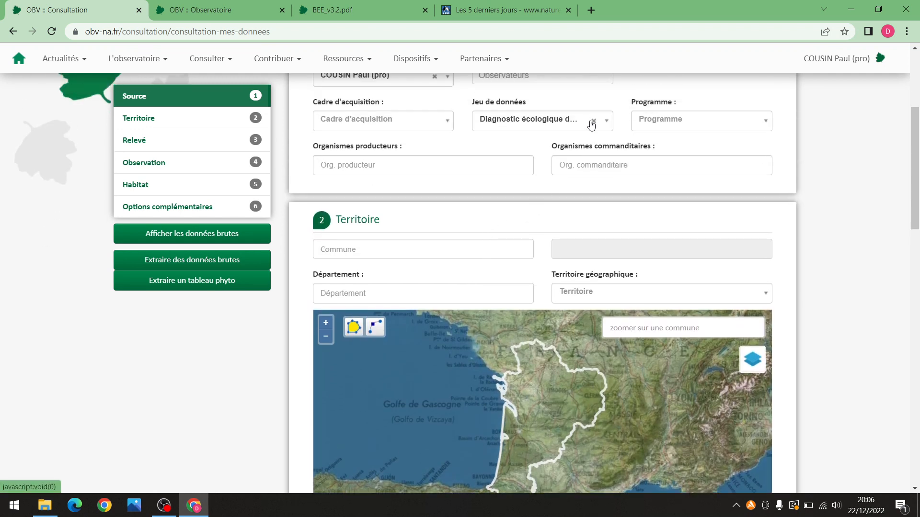
Zoom the map to Niort and draw a four-corner polygon around one city block
left_click(595, 123)
scroll(534, 389, "up", 5)
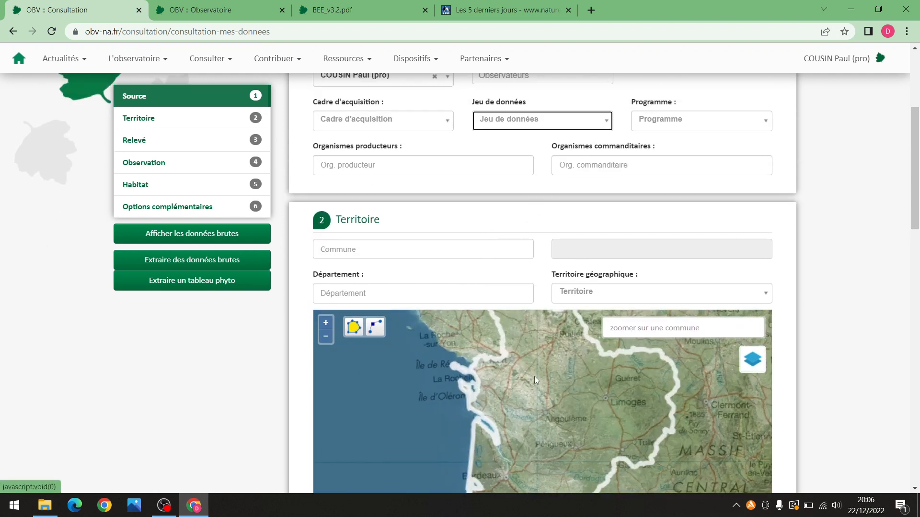
scroll(509, 363, "up", 3)
left_click_drag(511, 355, 473, 398)
scroll(473, 398, "up", 4)
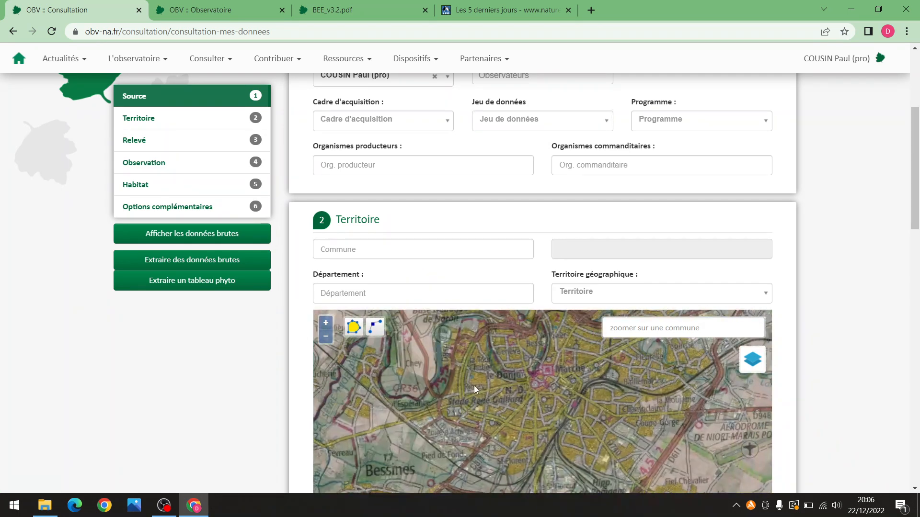
scroll(484, 398, "up", 3)
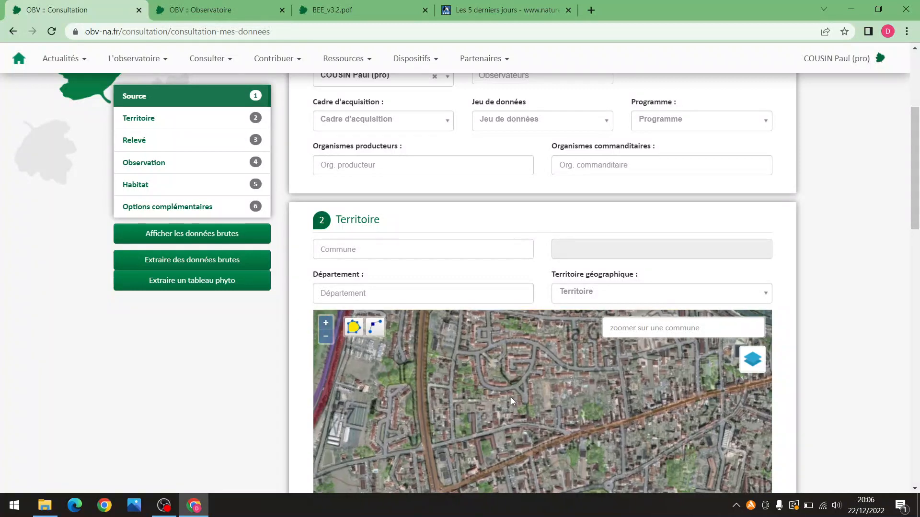
left_click_drag(505, 407, 485, 405)
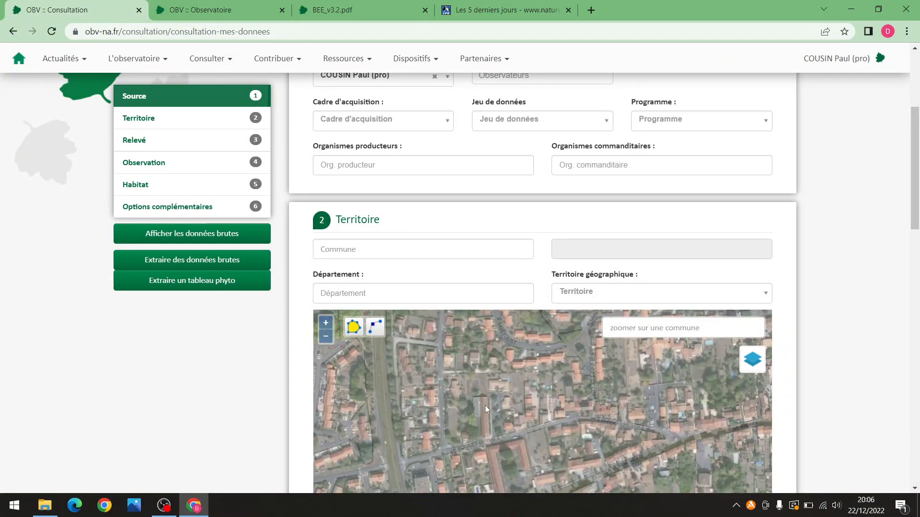
left_click(360, 335)
left_click(461, 372)
left_click(466, 446)
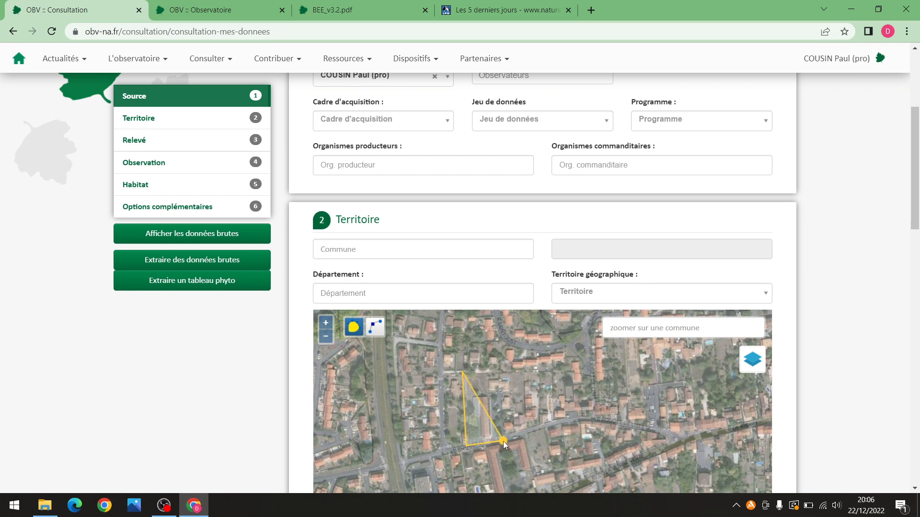
left_click(503, 441)
double_click(501, 368)
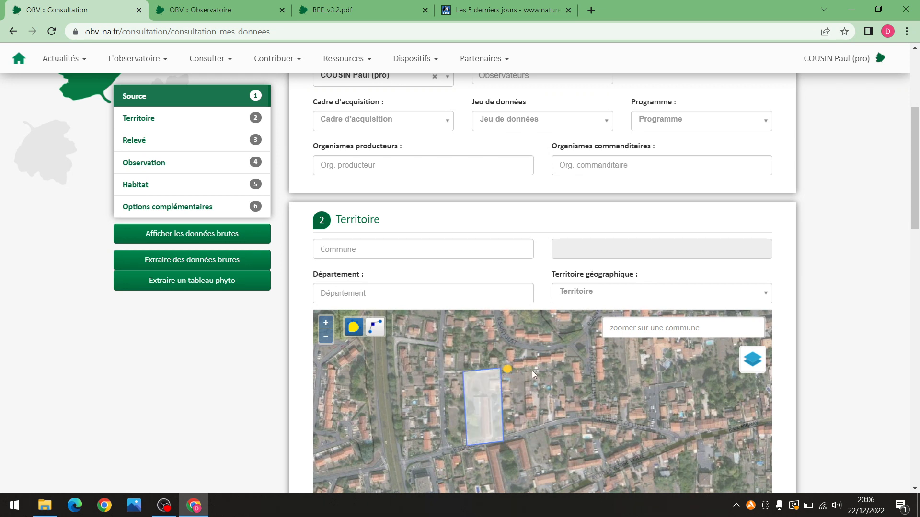
Request a raw-data extraction, note 3 relevés and 3 données, then cancel
left_click_drag(915, 146, 911, 209)
left_click(180, 263)
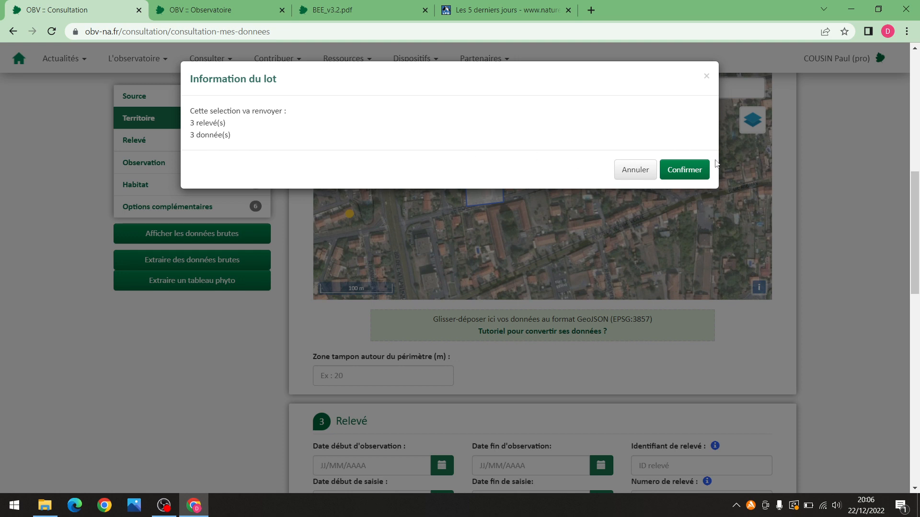
left_click(644, 174)
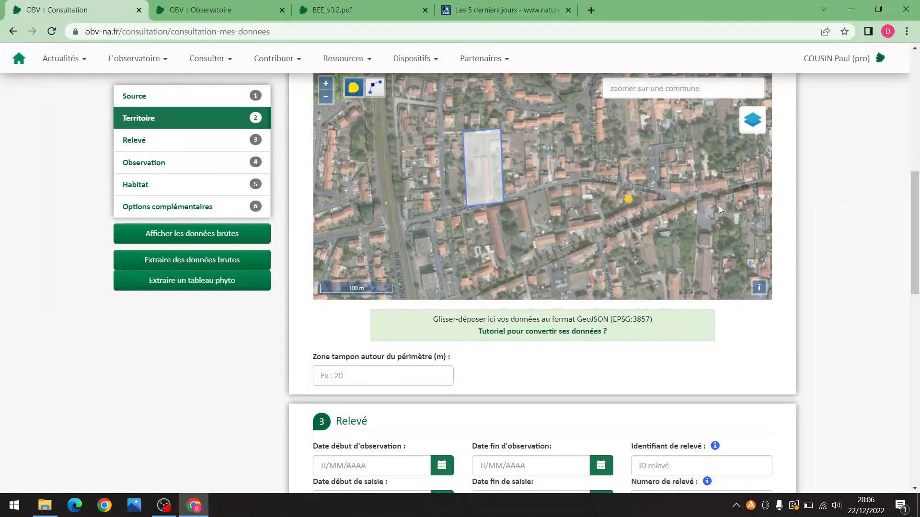
Under Source, set Saisie par to your own account by searching your name
left_click_drag(914, 190, 899, 117)
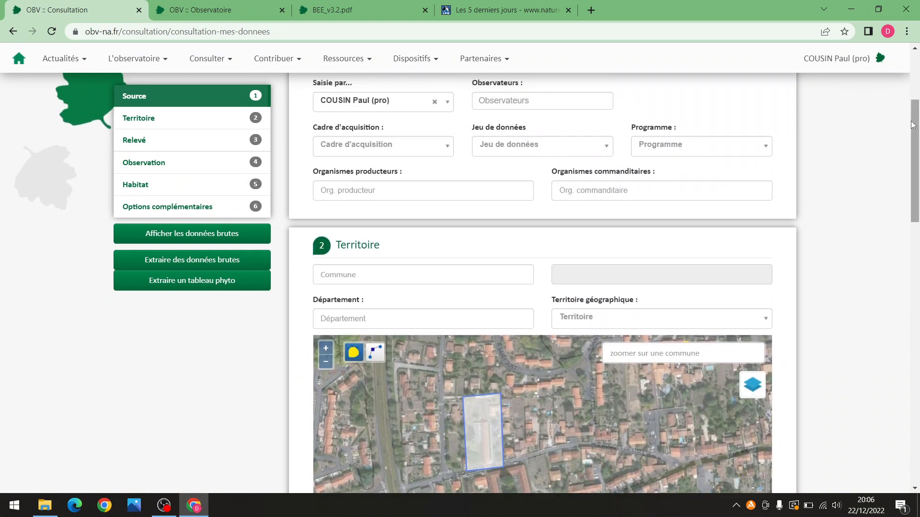
left_click_drag(914, 124, 912, 214)
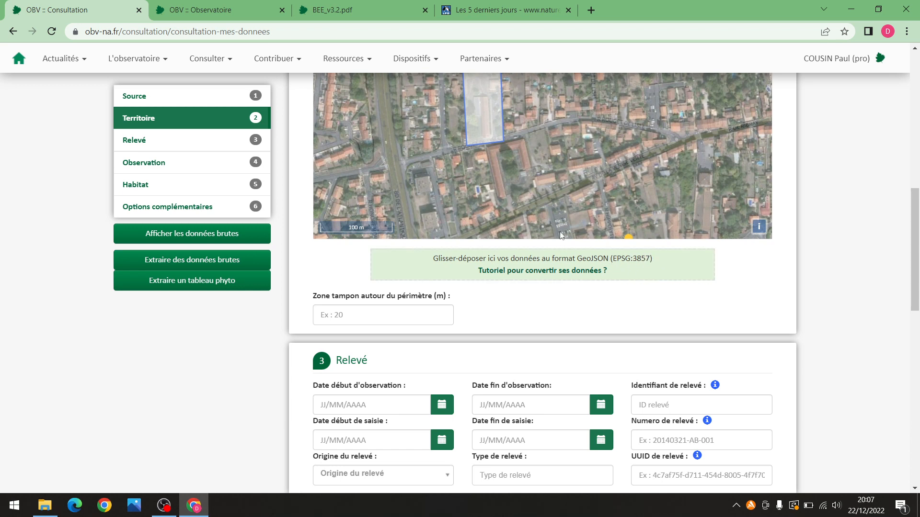
scroll(517, 311, "down", 1)
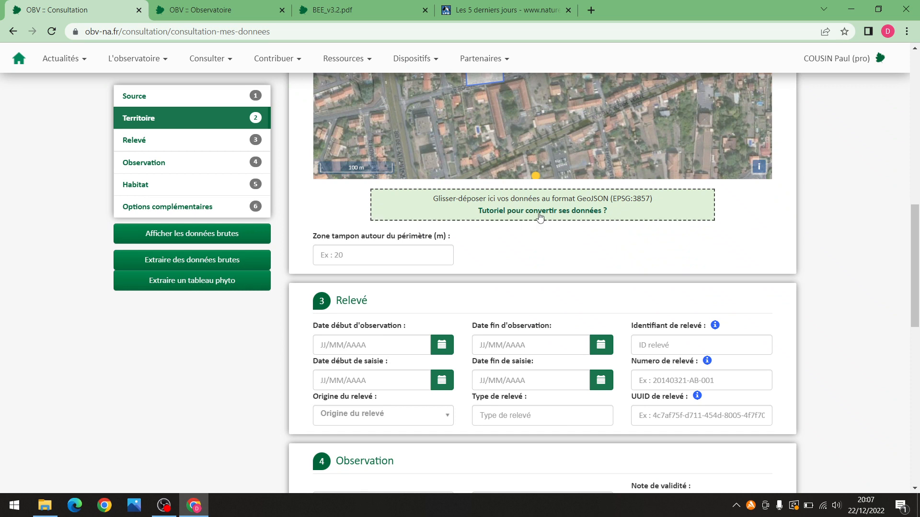
mouse_move(911, 223)
left_mouse_down()
mouse_move(912, 240)
mouse_move(911, 209)
mouse_move(911, 240)
left_mouse_up()
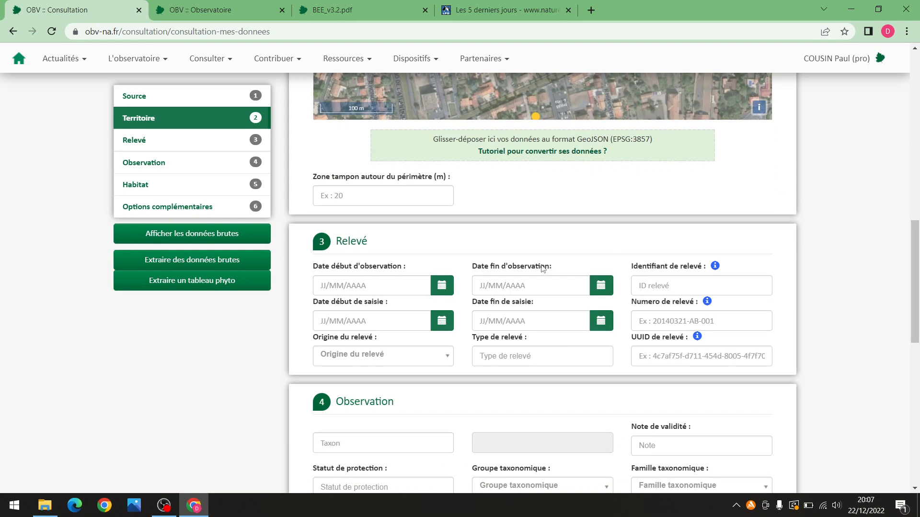
left_click_drag(912, 247, 913, 155)
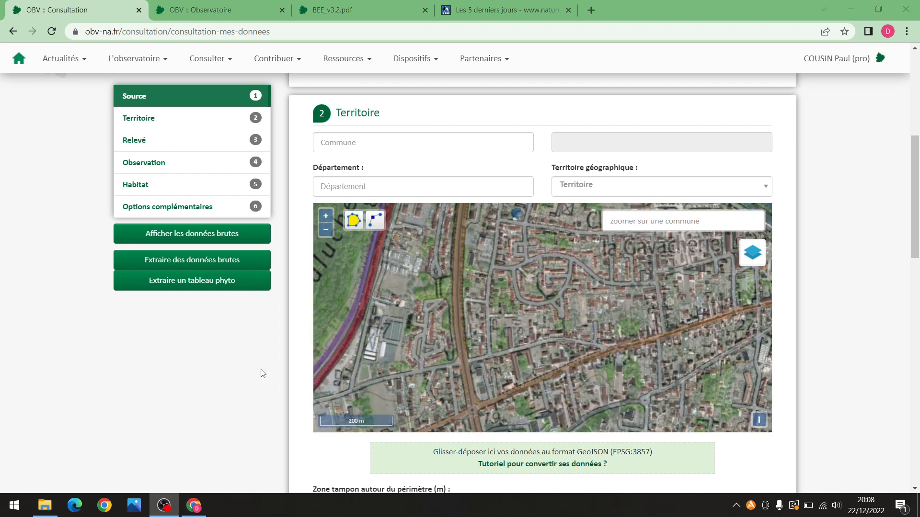
left_click_drag(913, 210, 912, 171)
left_click(363, 125)
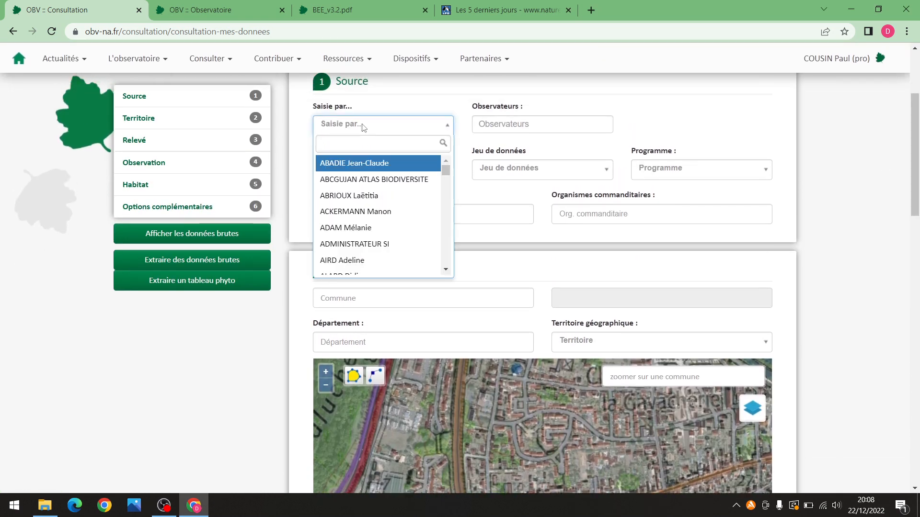
type("cousi")
left_click(345, 164)
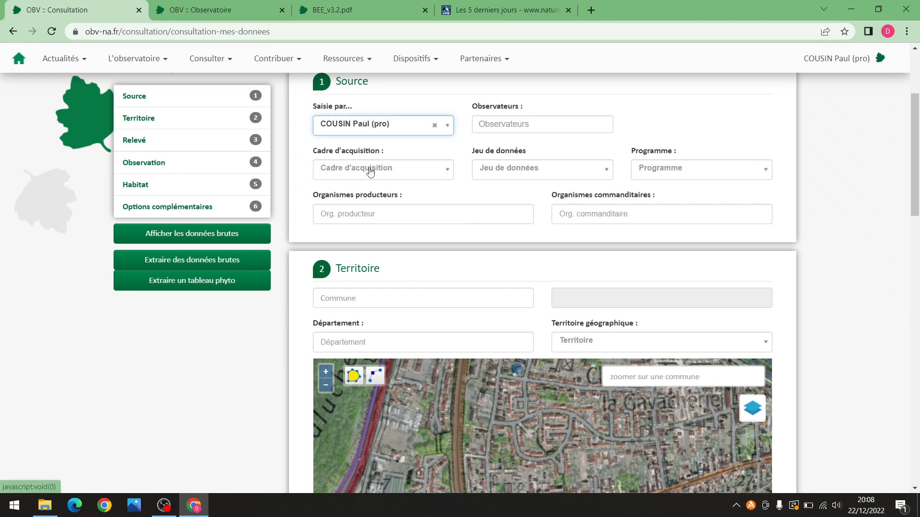
scroll(766, 216, "down", 9)
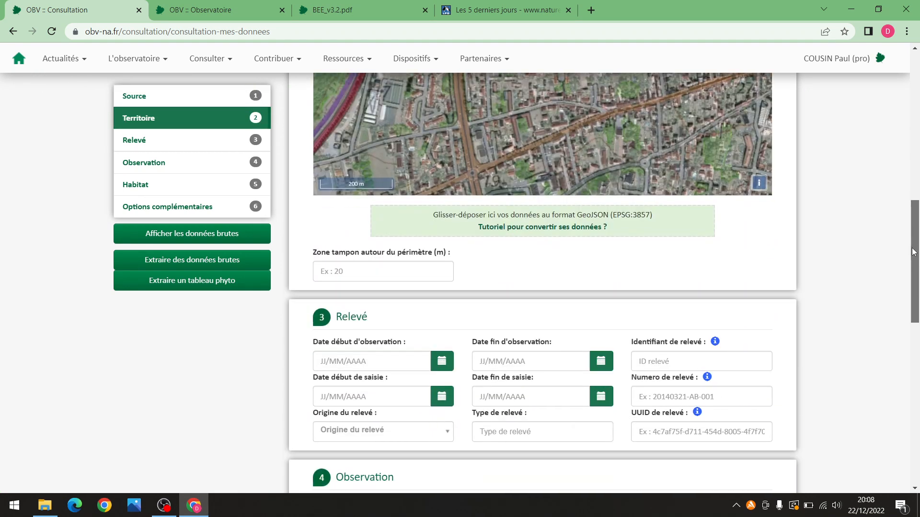
Set the observation start date to 01/01/2022 using the calendar
left_click(442, 320)
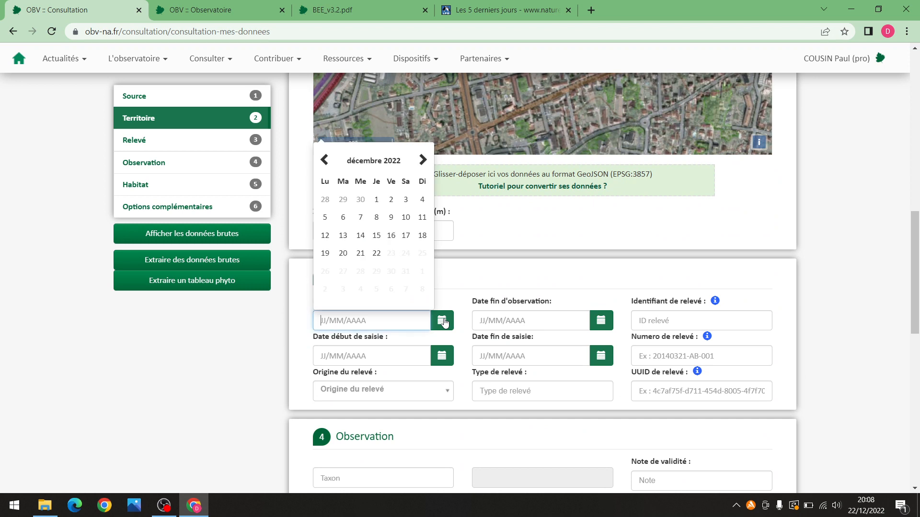
left_click(327, 159)
left_click(327, 158)
left_click(326, 158)
left_click(326, 158)
left_click(326, 159)
left_click(327, 158)
left_click(327, 159)
left_click(327, 158)
left_click(326, 158)
left_click(326, 158)
left_click(326, 158)
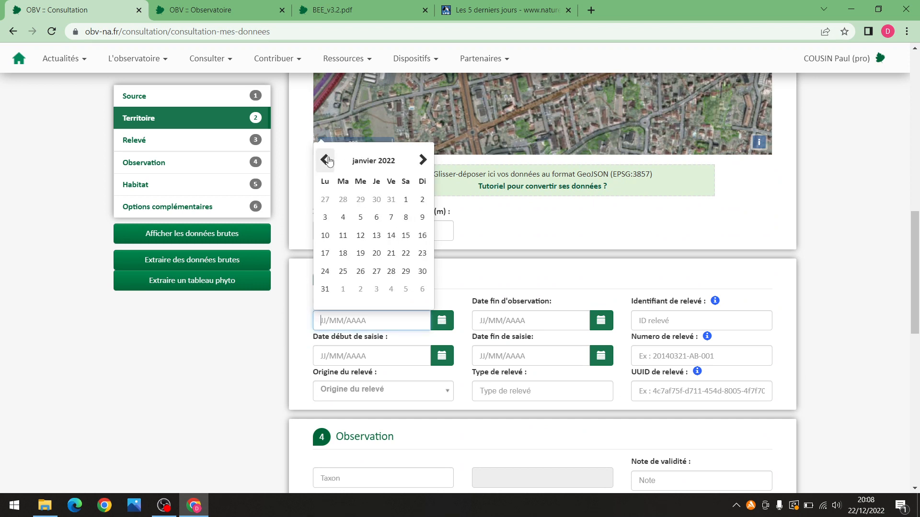
left_click(406, 199)
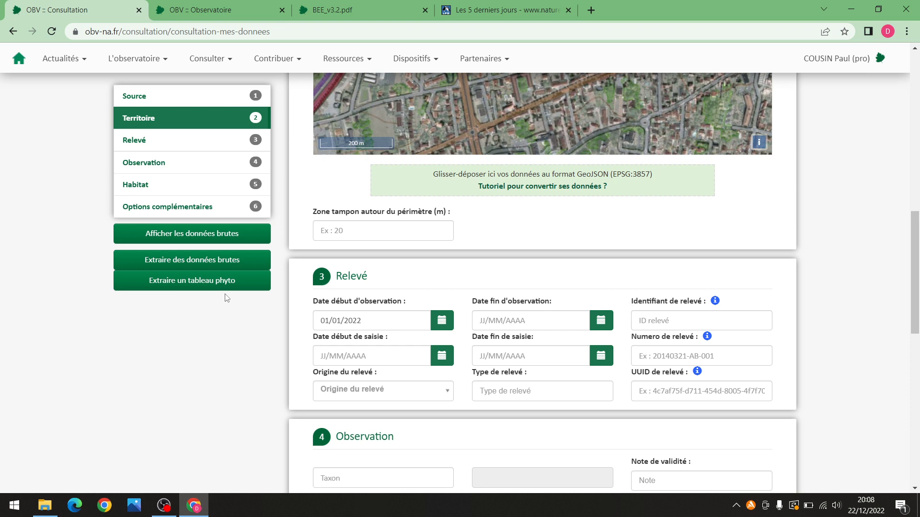
Launch and confirm the raw-data extraction of 716 relevés
left_click(225, 265)
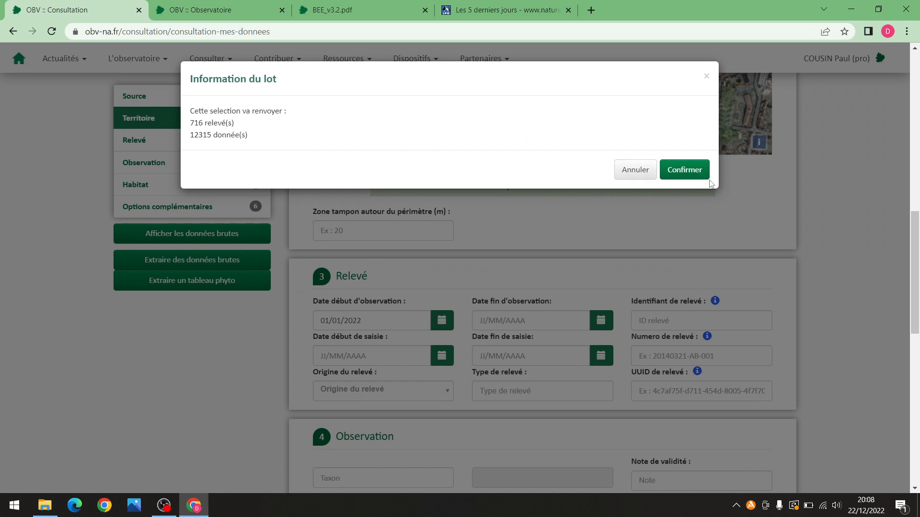
left_click(692, 169)
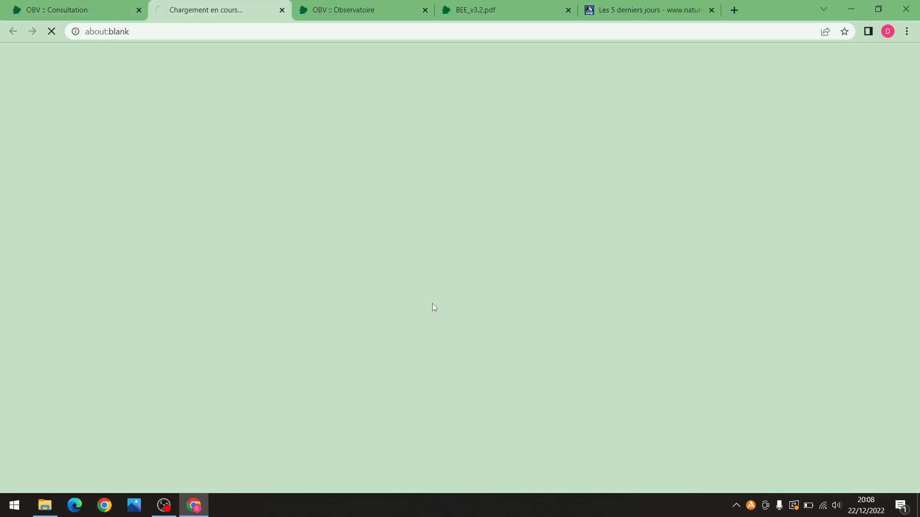
left_click(282, 11)
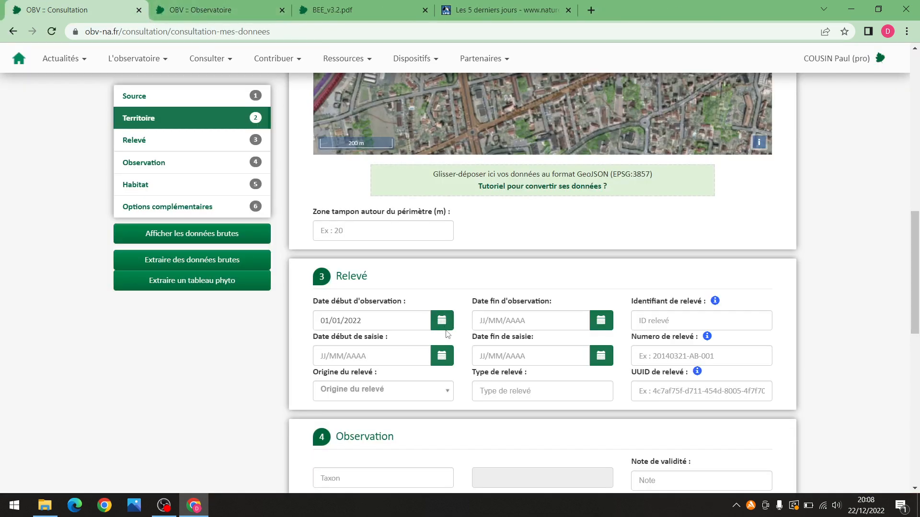
Change the start date to 22/12/2022 and check the extraction counts 2 relevés, 3 données
left_click(398, 320)
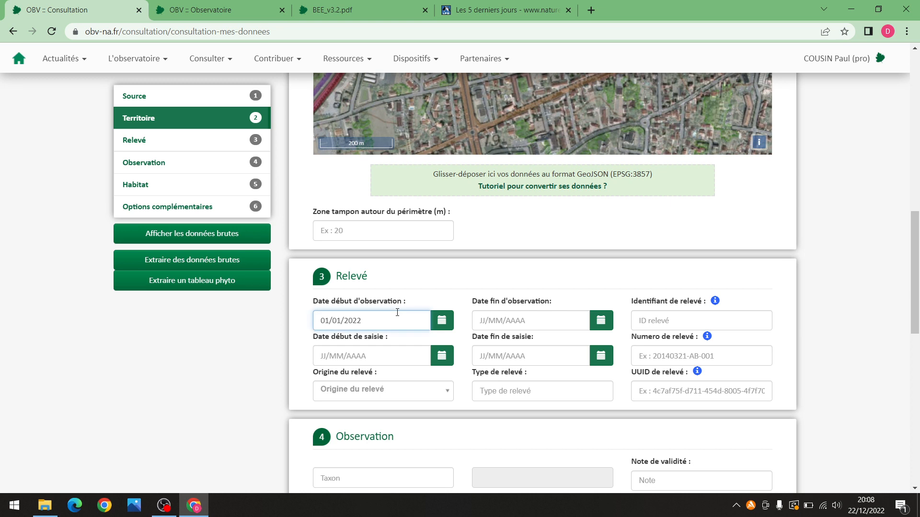
key("BackSpace")
key("BackSpace")
key("BackSpace")
key("BackSpace")
type("21")
key("BackSpace")
type("22")
left_click(442, 320)
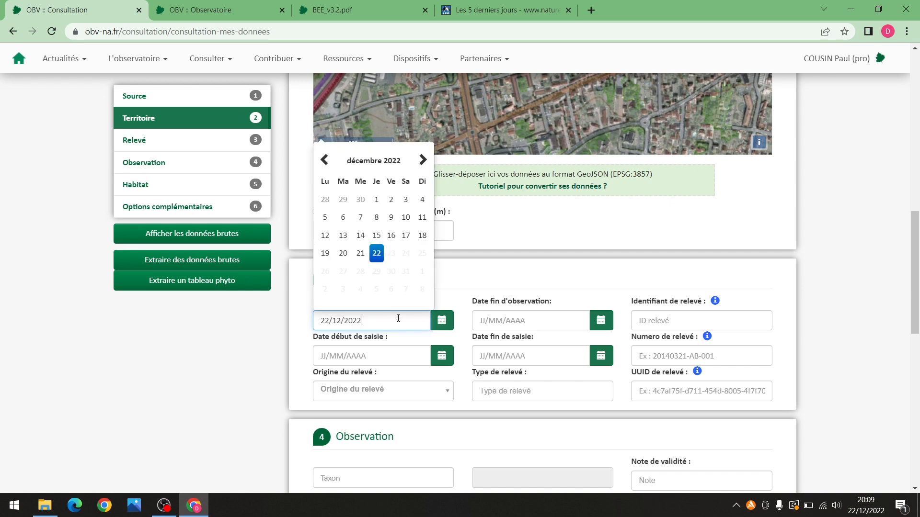
left_click(376, 254)
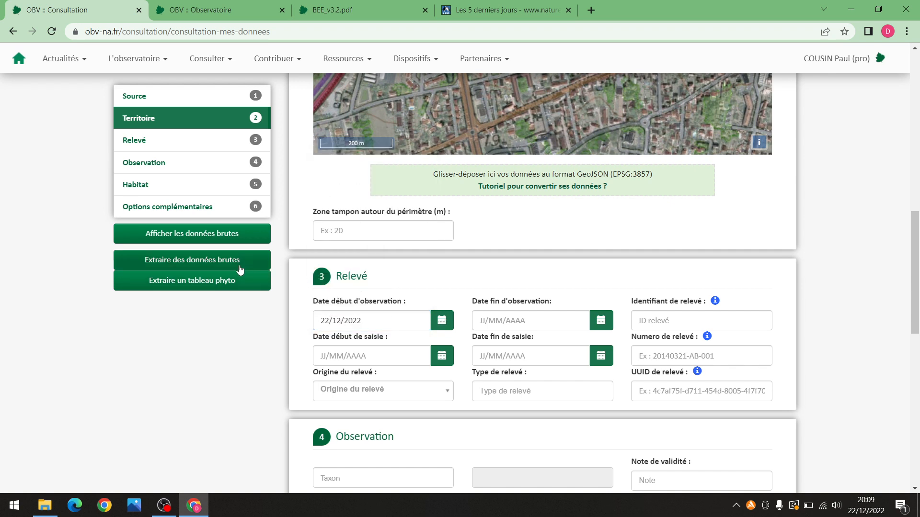
left_click(240, 268)
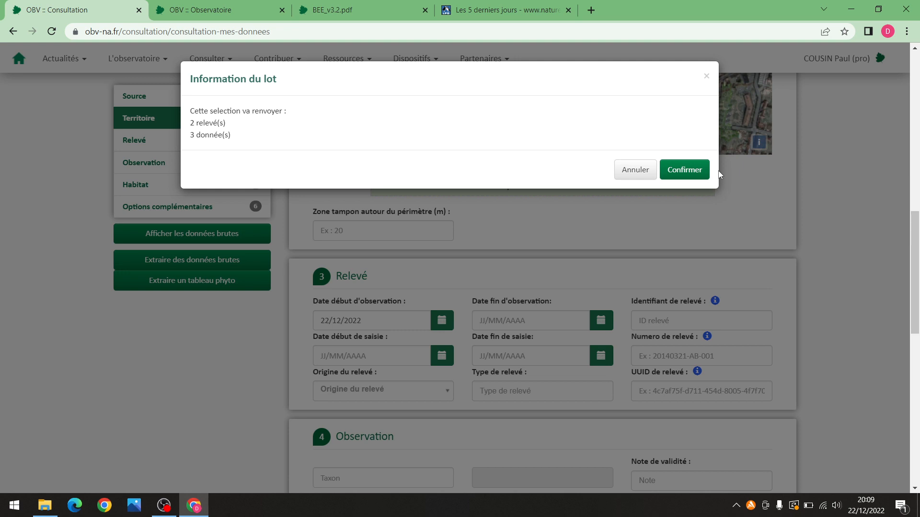
left_click(632, 174)
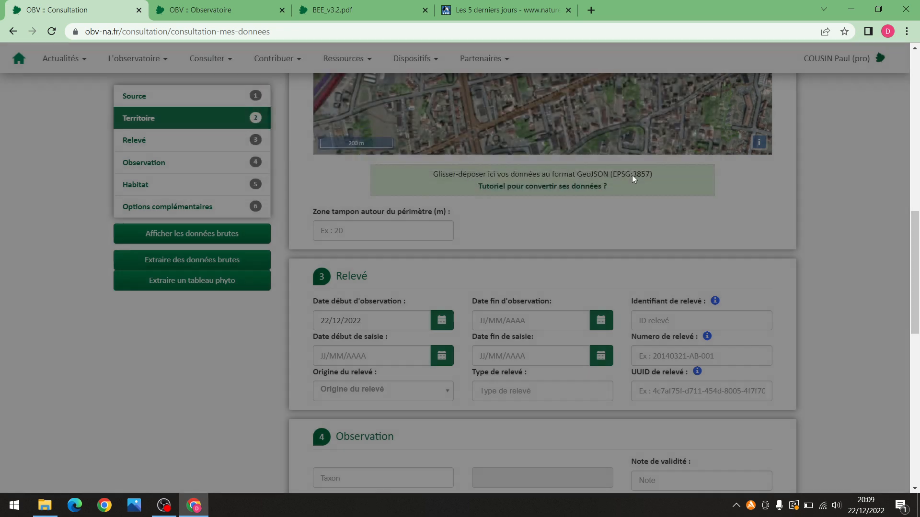
Clear the observation start date and request a raw-data extraction of 1248 relevés and 21326 données
scroll(460, 286, "down", 5)
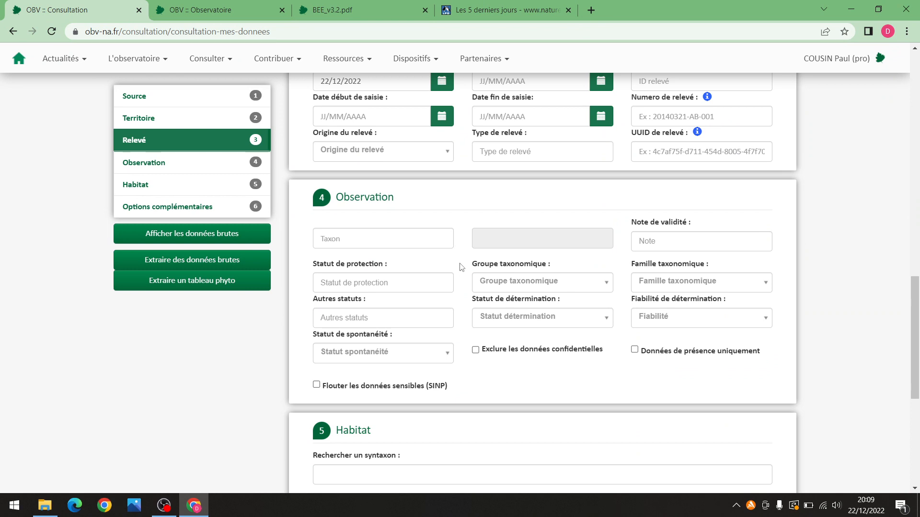
scroll(454, 246, "up", 8)
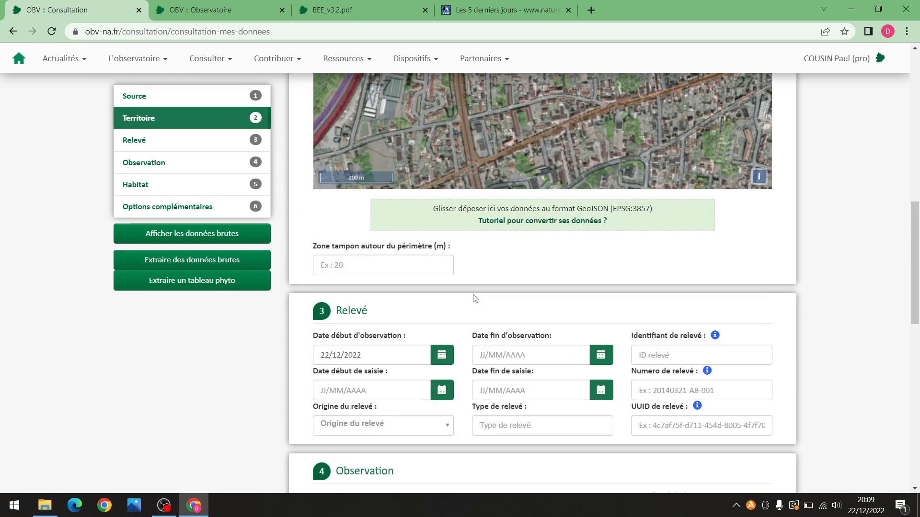
left_click_drag(907, 231, 895, 155)
scroll(896, 155, "down", 7)
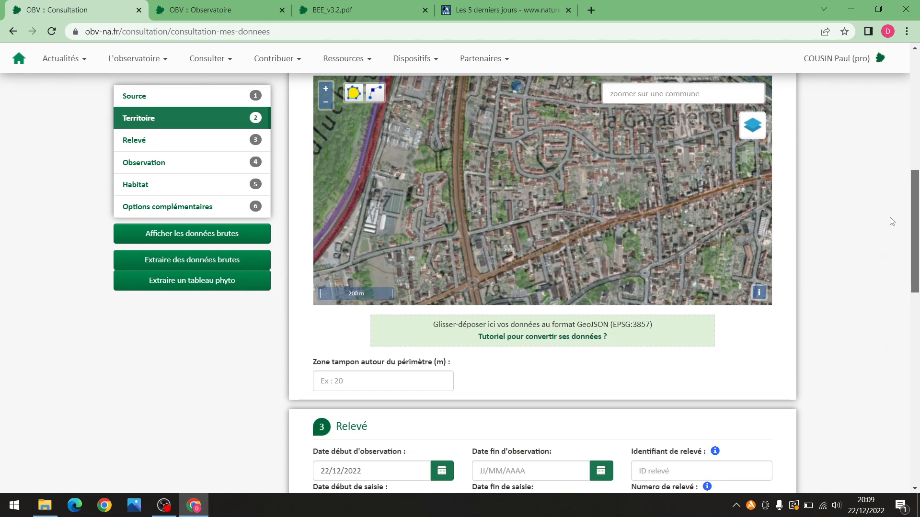
left_click(383, 363)
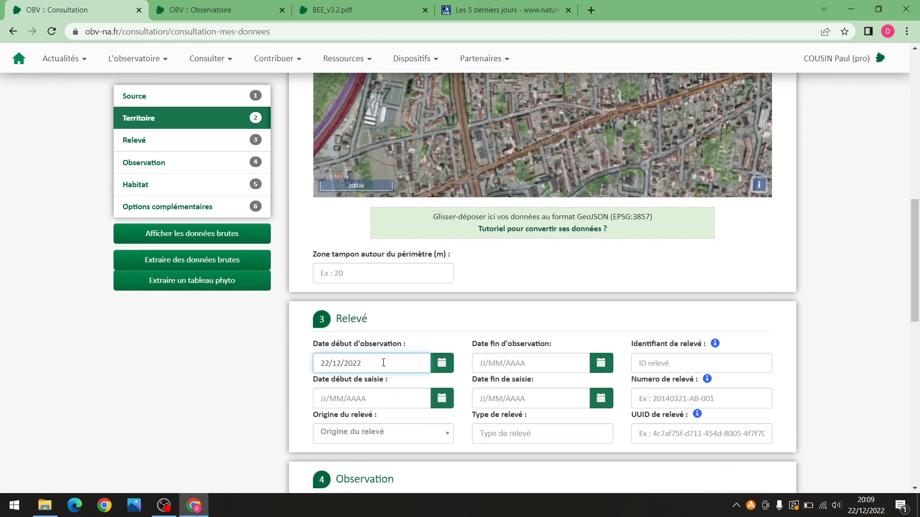
key("BackSpace")
key("BackSpace")
key("BackSpace")
key("BackSpace")
key("BackSpace")
key("BackSpace")
key("BackSpace")
key("BackSpace")
key("BackSpace")
left_click(660, 298)
left_click_drag(913, 258, 904, 144)
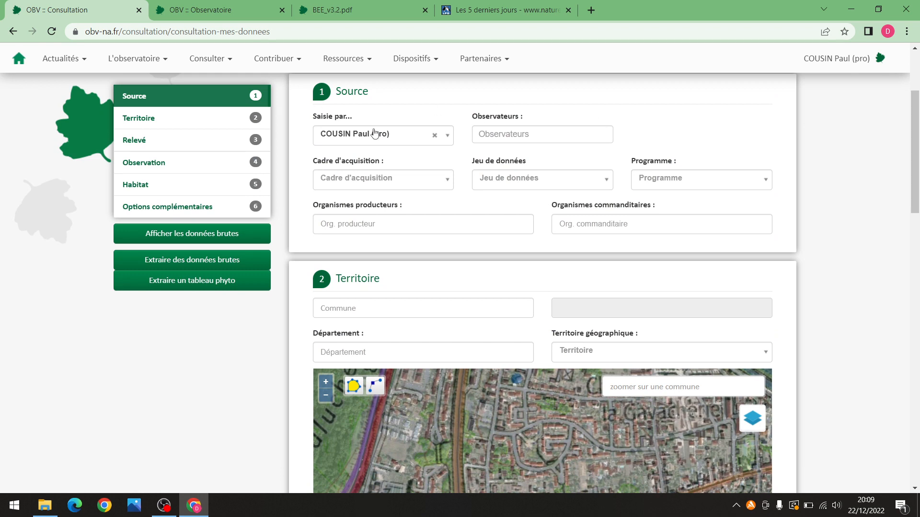
left_click(193, 261)
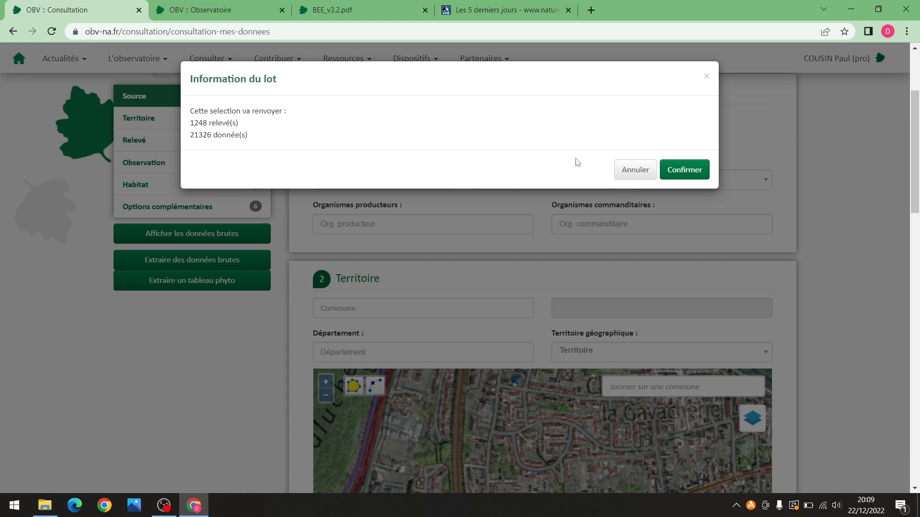
Re-request and confirm the extraction, downloading the 20221222 extraction zip
left_click(634, 171)
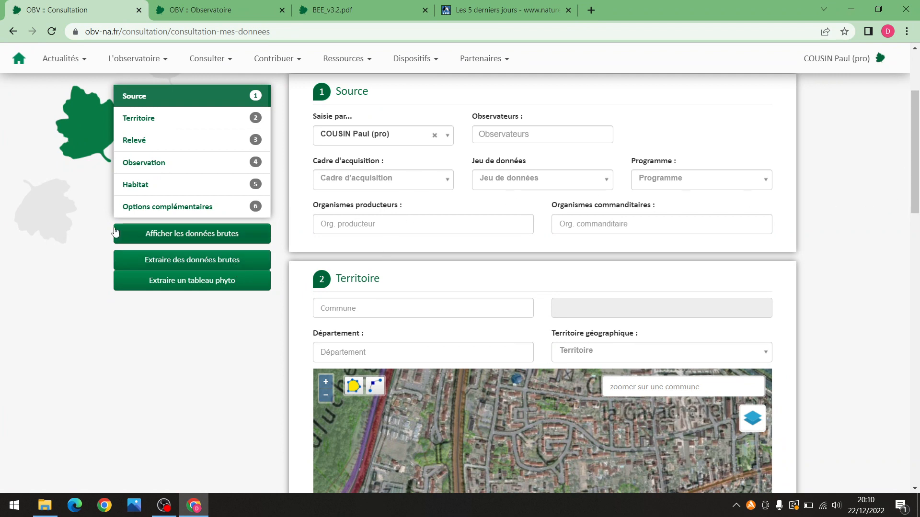
left_click(191, 261)
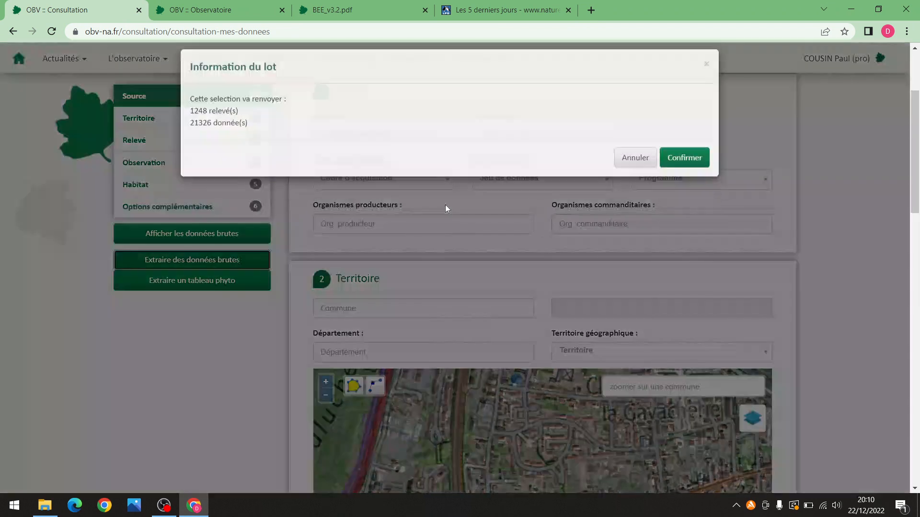
left_click(677, 173)
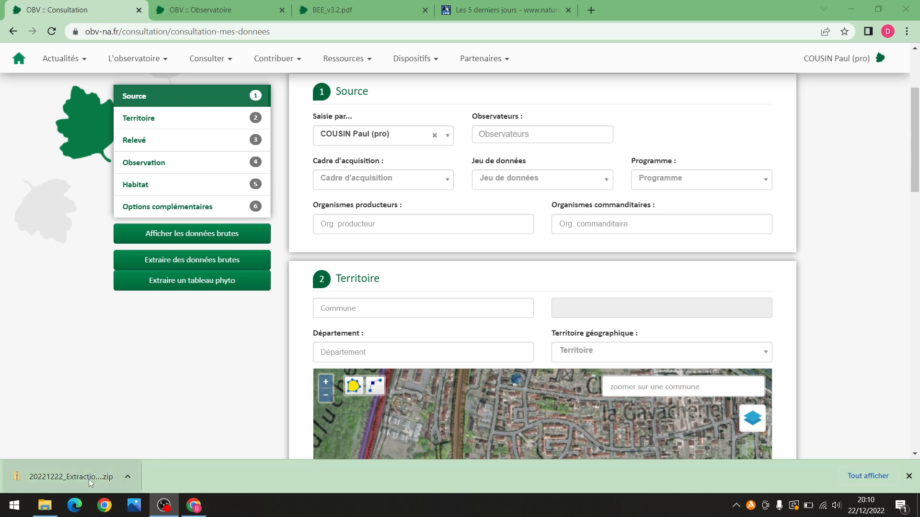
left_click(128, 477)
Open the downloaded 20221222 zip in Explorer and launch its 20221222_Extraction_OBV_Taxons CSV in Excel
left_click(168, 437)
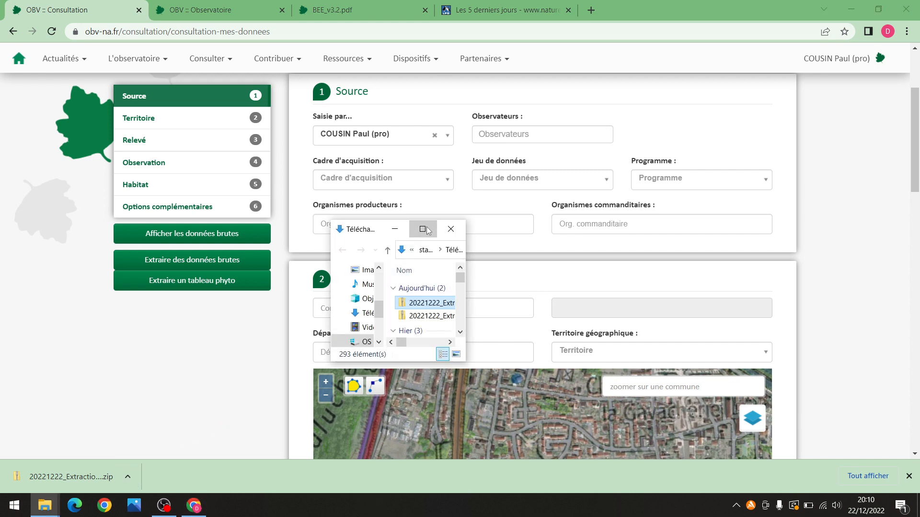
left_click(423, 229)
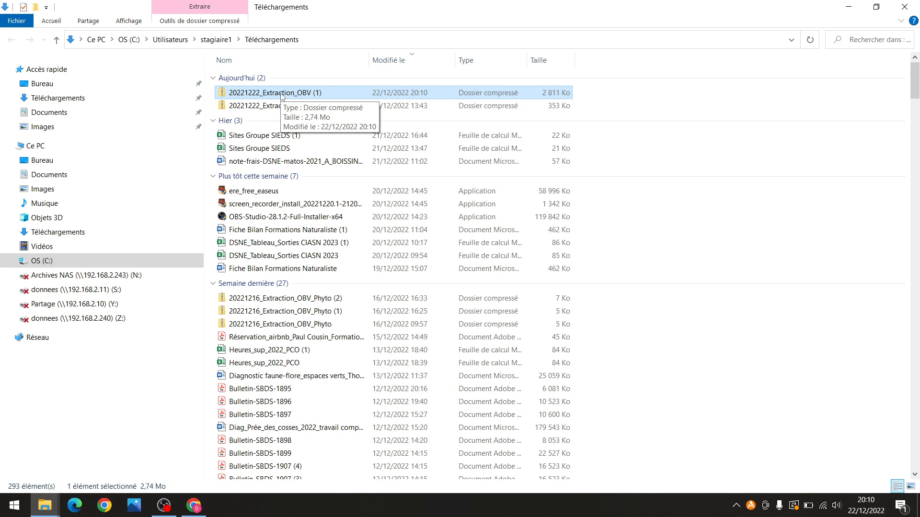
double_click(281, 93)
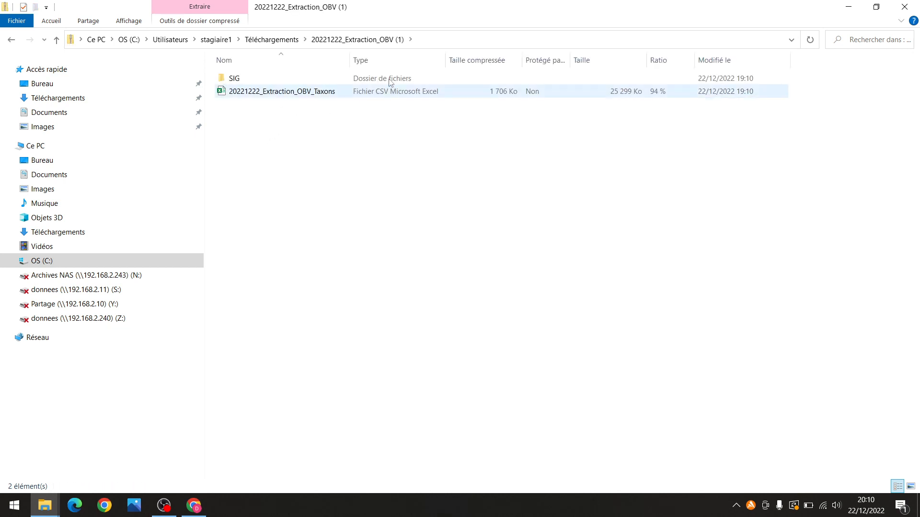
left_click_drag(350, 59, 424, 58)
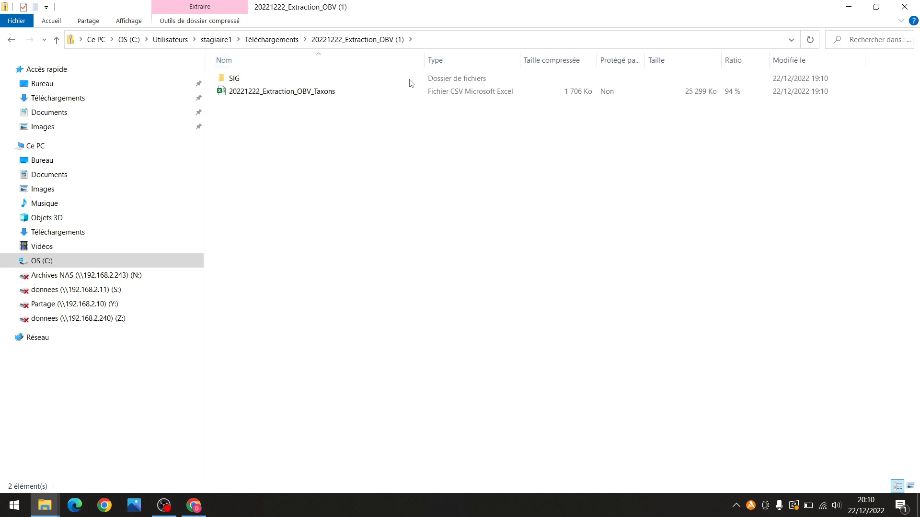
double_click(338, 96)
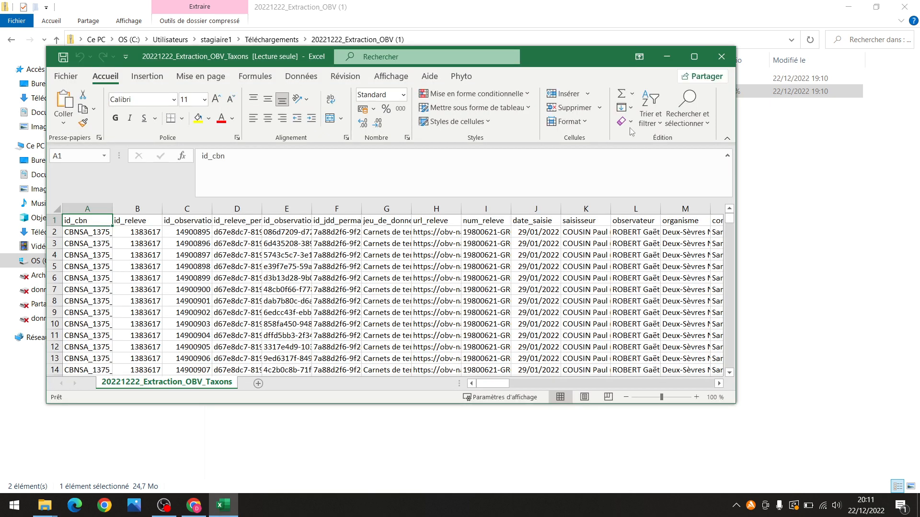
Maximize Excel and scroll through the Taxons sheet's columns, inspecting cells L5 and E8
mouse_move(556, 59)
left_mouse_down()
mouse_move(594, 289)
mouse_move(601, 59)
mouse_move(563, 47)
left_mouse_up()
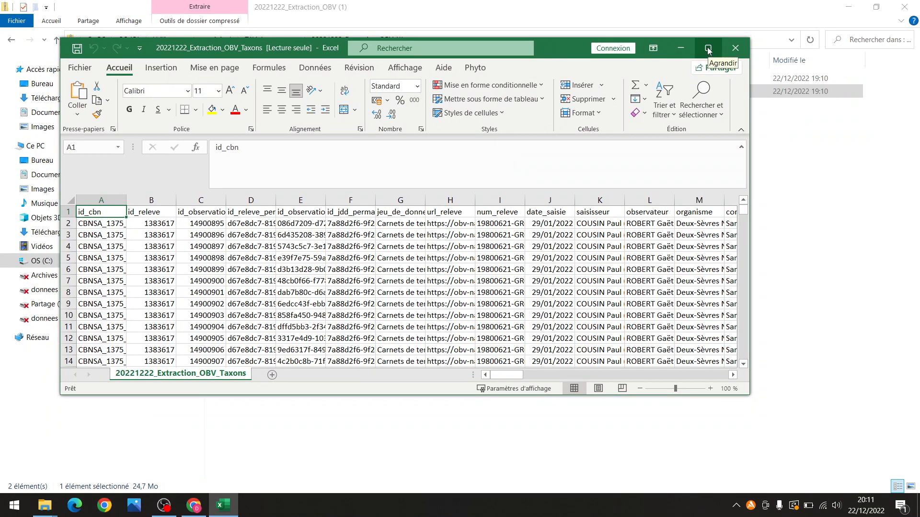
left_click(708, 48)
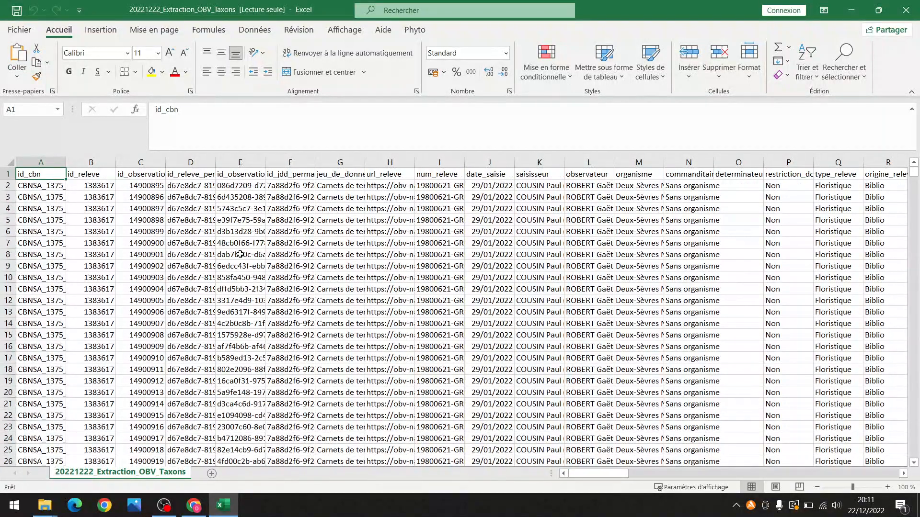
left_click_drag(585, 477, 621, 471)
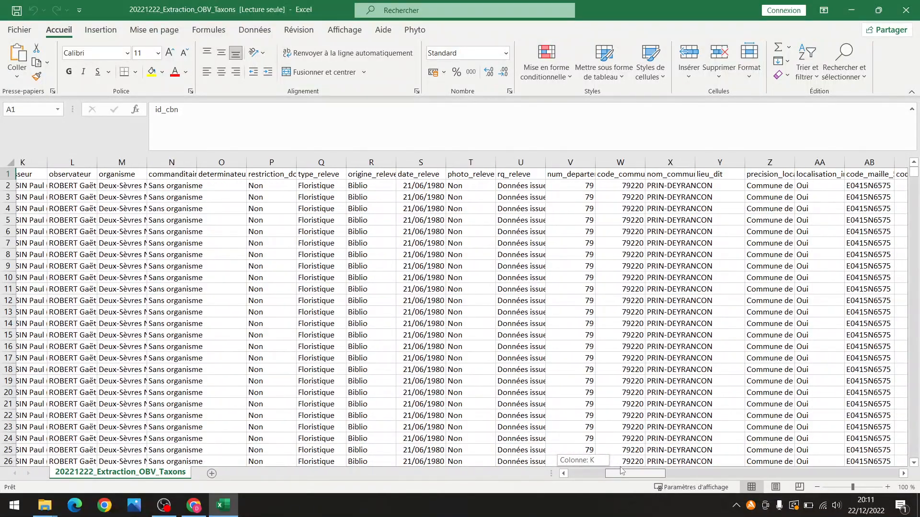
left_click_drag(621, 471, 613, 473)
left_click(196, 218)
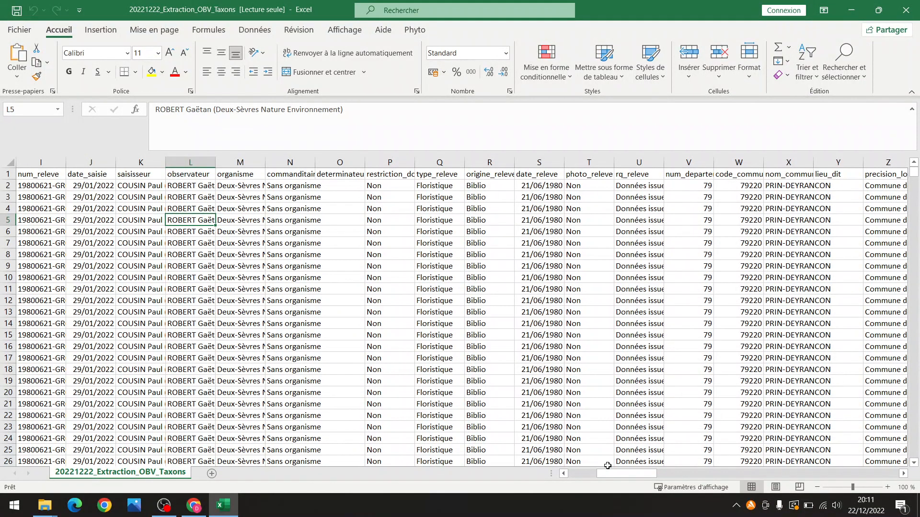
left_click_drag(618, 473, 549, 445)
left_click(232, 252)
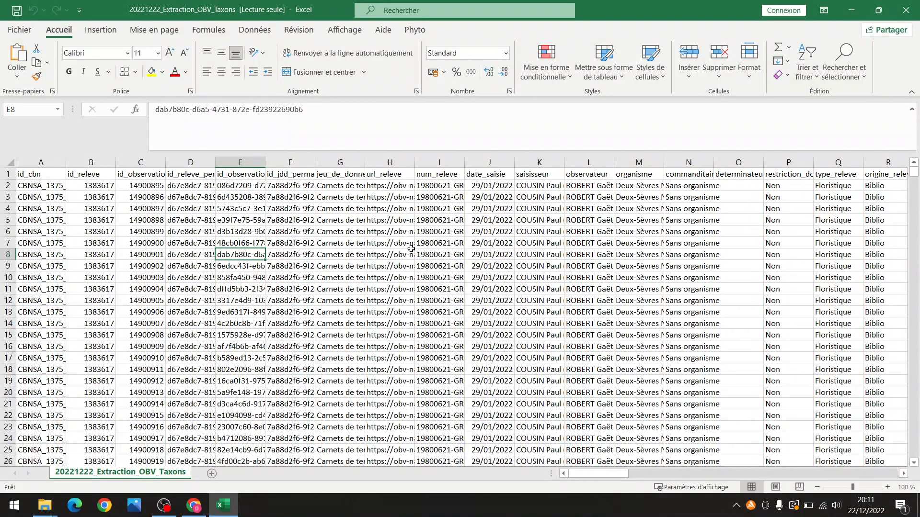
left_click(19, 29)
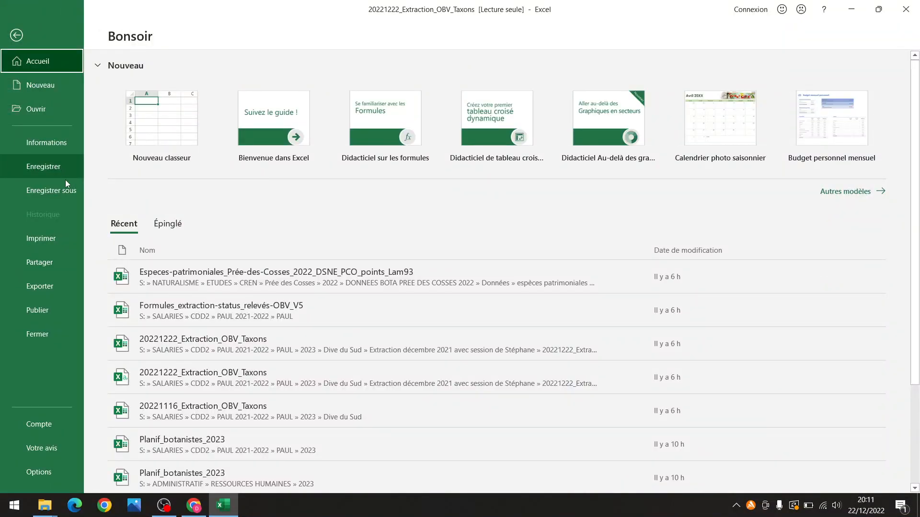
Choose the Desktop as the Save As location for the extraction
left_click(67, 186)
left_click(176, 204)
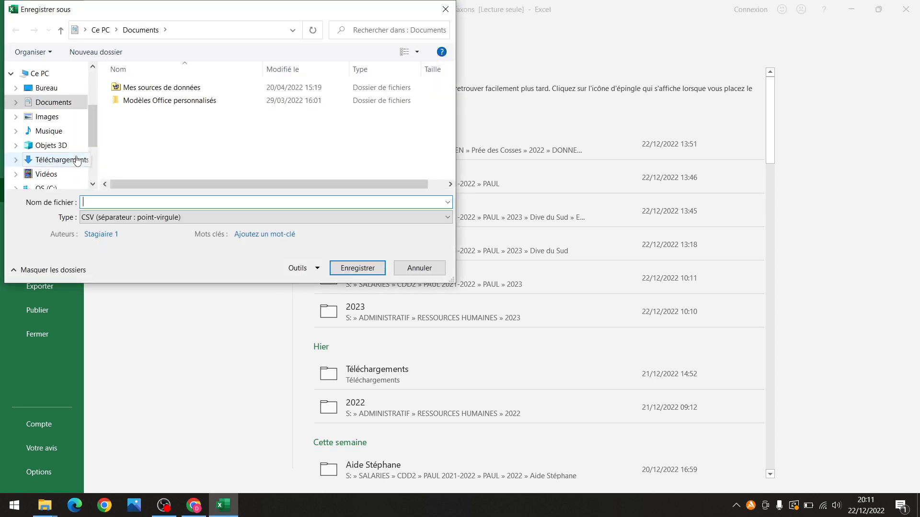
left_click(79, 159)
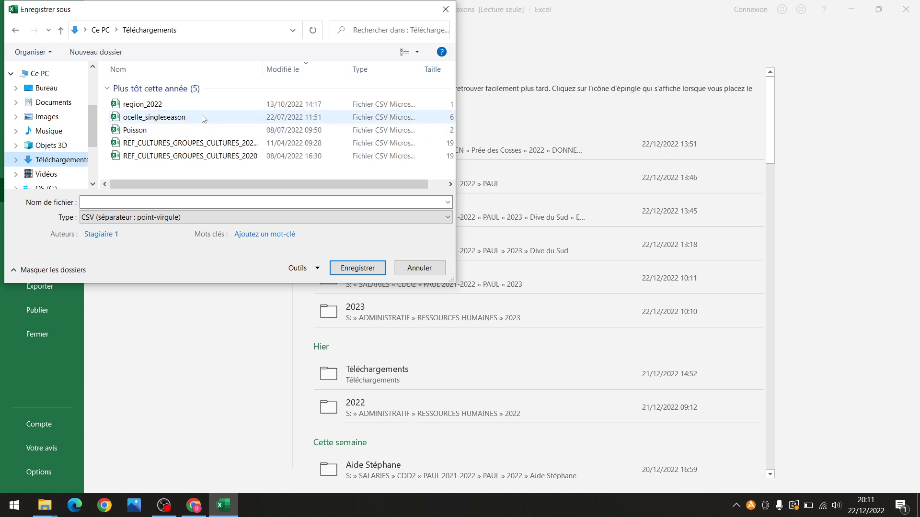
left_click(163, 217)
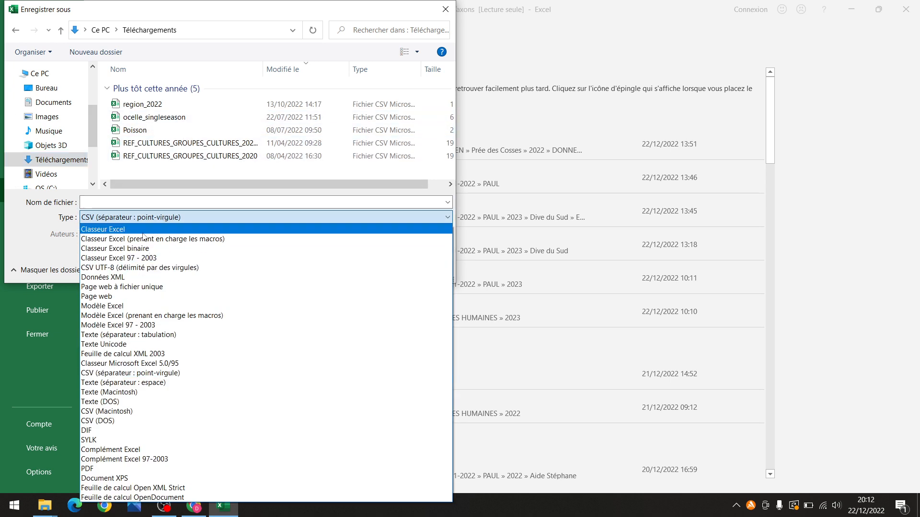
left_click(53, 89)
left_click(53, 90)
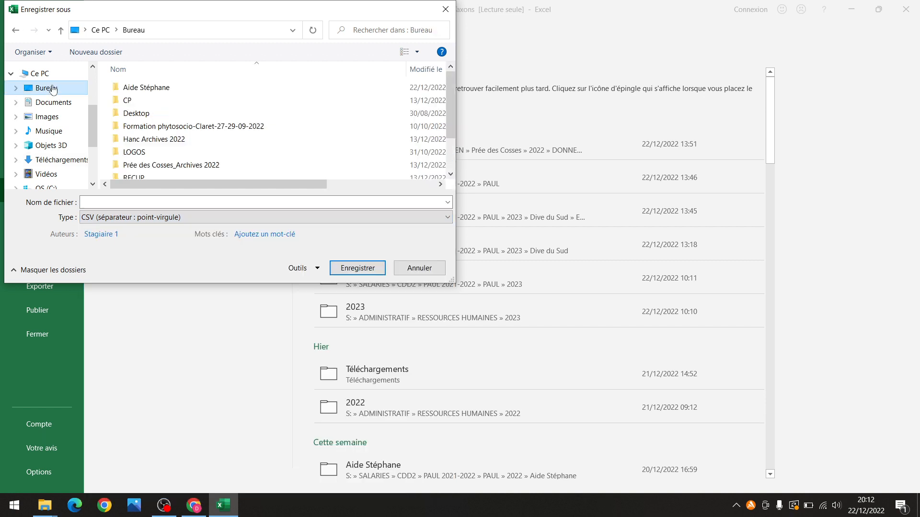
Save it as an Excel workbook named Données_[user's first name]_2021-2022-DN
left_click(133, 204)
left_click(132, 216)
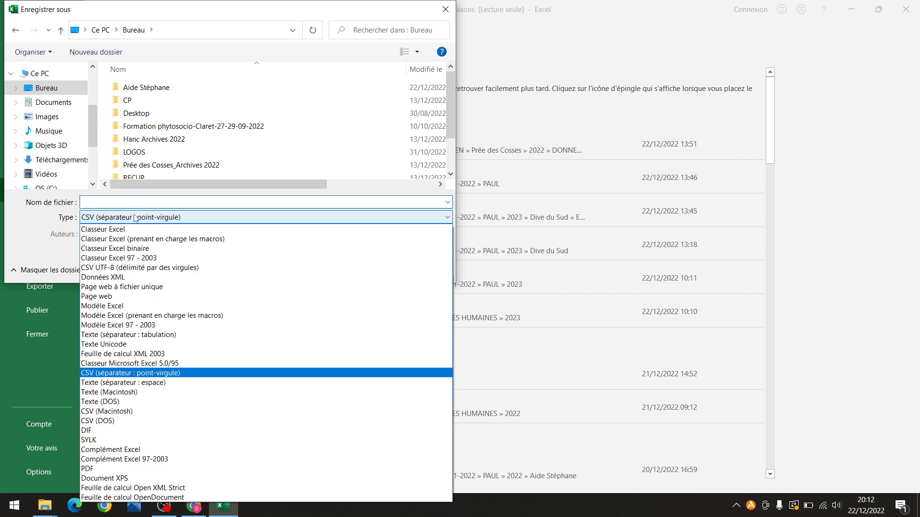
left_click(126, 228)
type("Données_Paul_20")
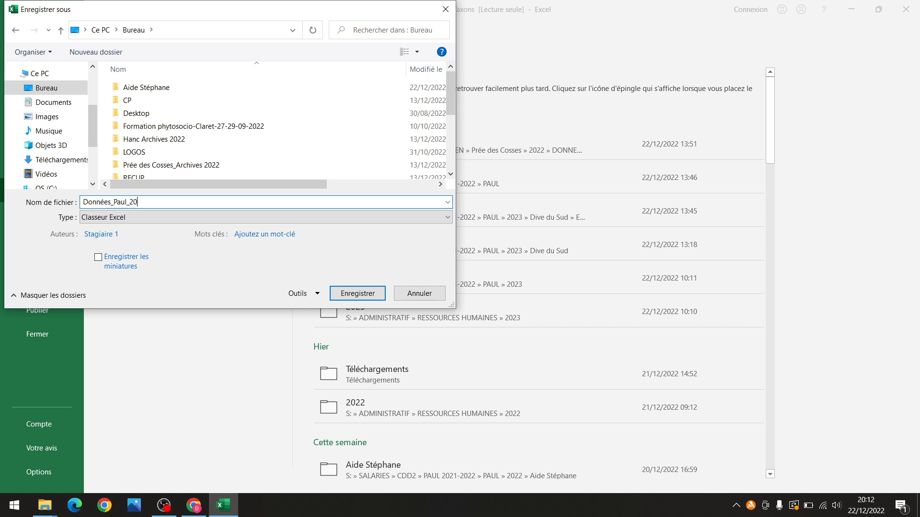
type("21-2022-DNSE")
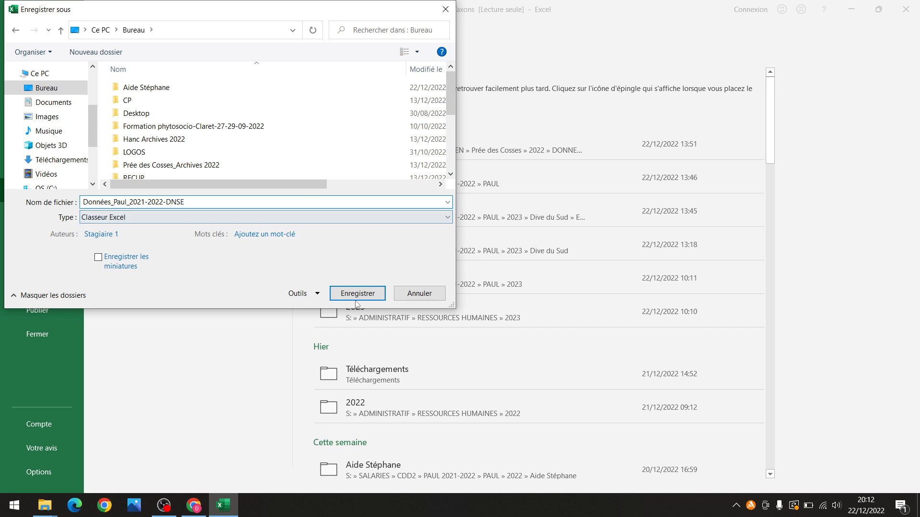
left_click(357, 294)
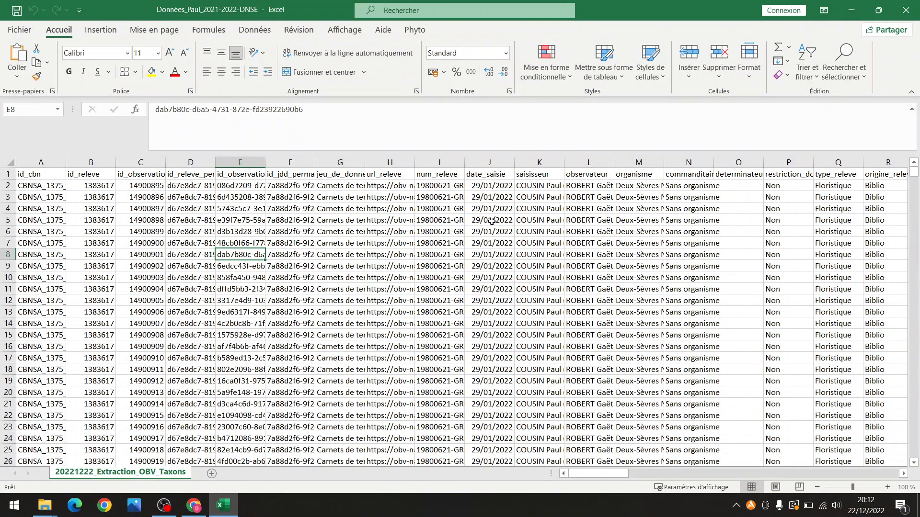
left_click_drag(616, 474, 546, 447)
scroll(429, 346, "down", 12)
scroll(429, 346, "up", 12)
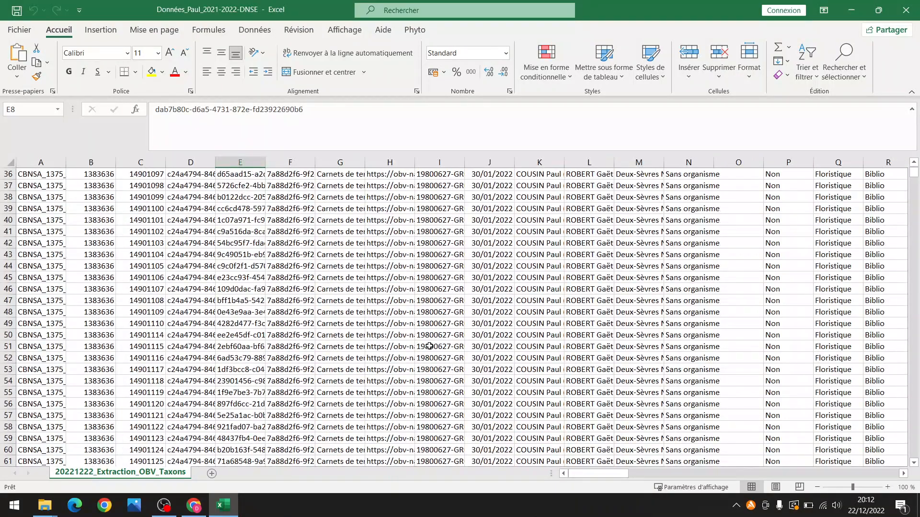
Close Excel and view the full GeoJSON file name in the extraction's SIG folder
left_click(903, 17)
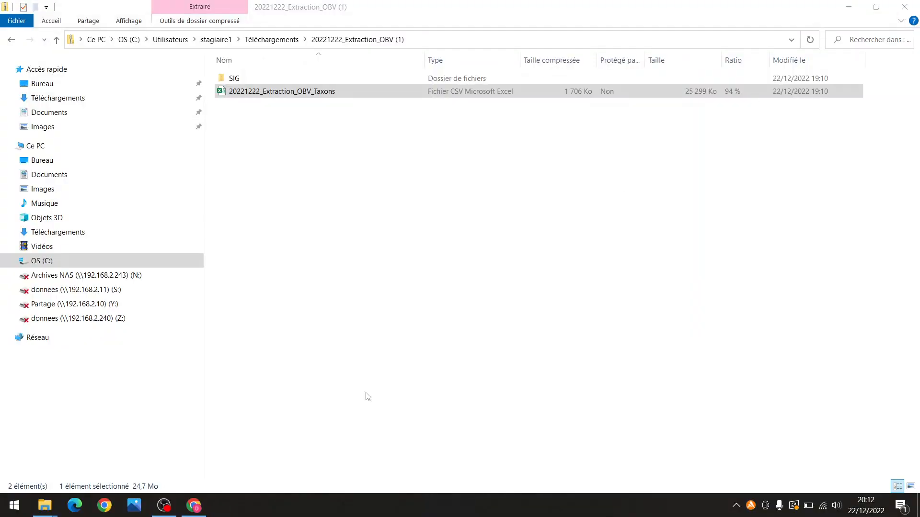
double_click(221, 78)
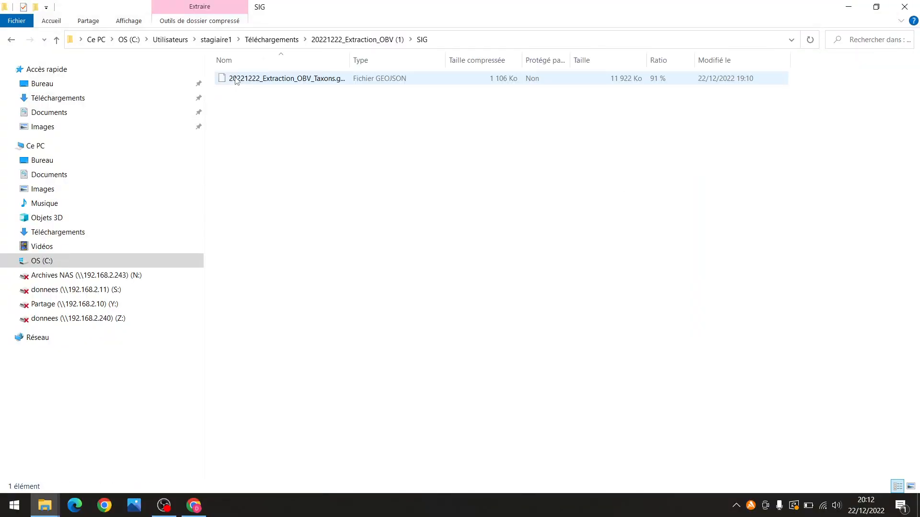
left_click_drag(350, 54, 425, 59)
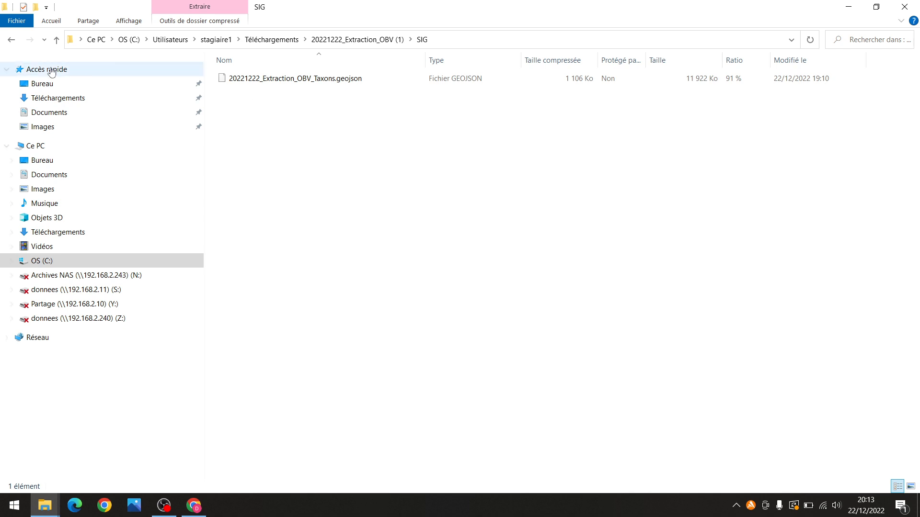
Go back to the extraction folder and return to the OBV consultation page in Chrome
left_click(12, 41)
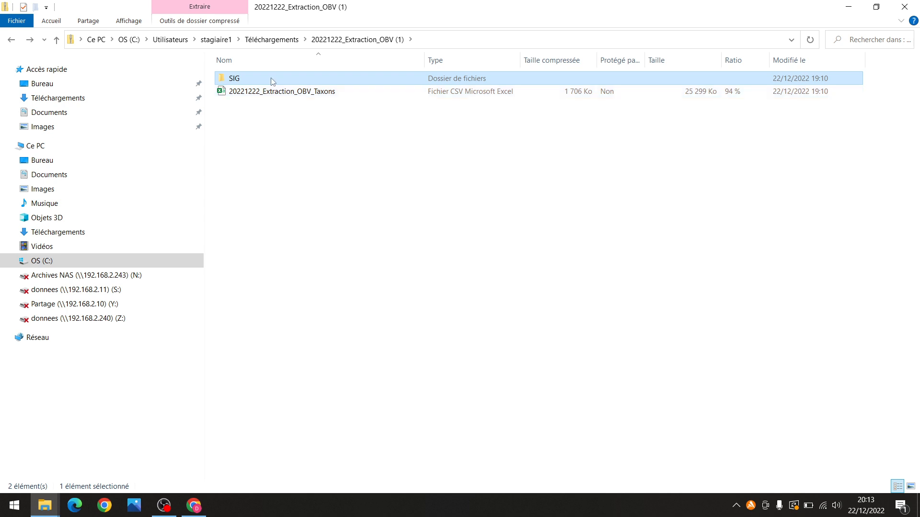
left_click(316, 166)
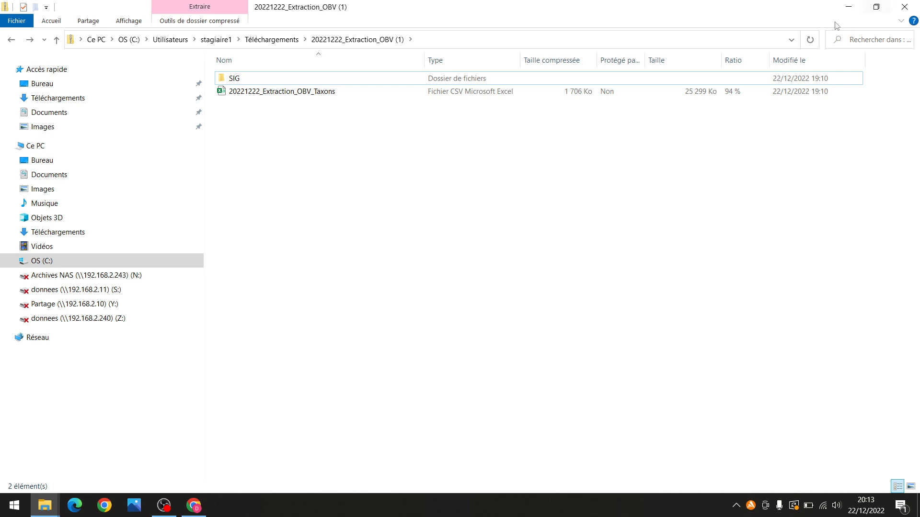
left_click(189, 509)
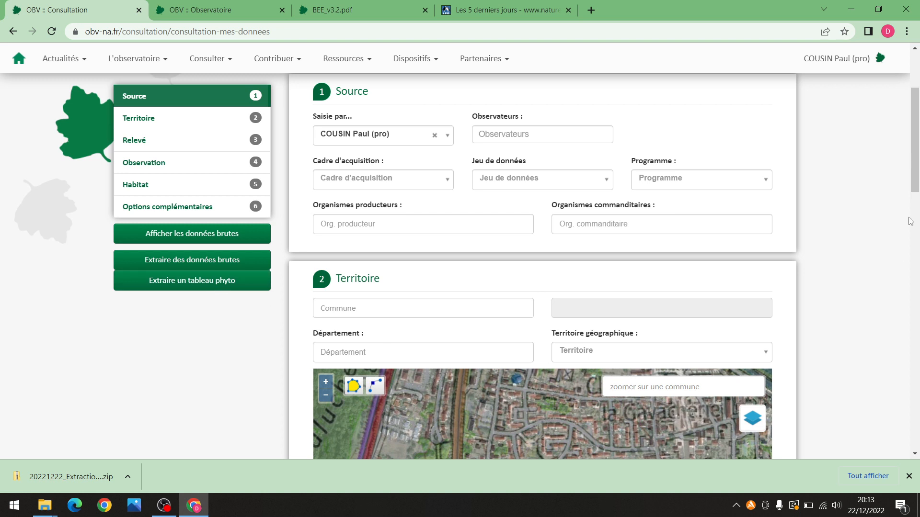
Review the consultation form, then choose Accès réservé from the user menu
scroll(325, 400, "down", 3)
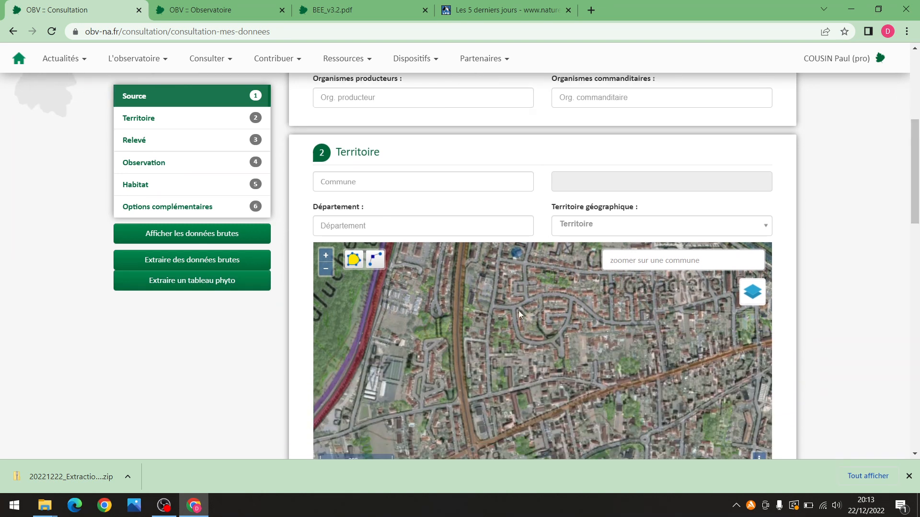
left_click_drag(914, 179, 890, 203)
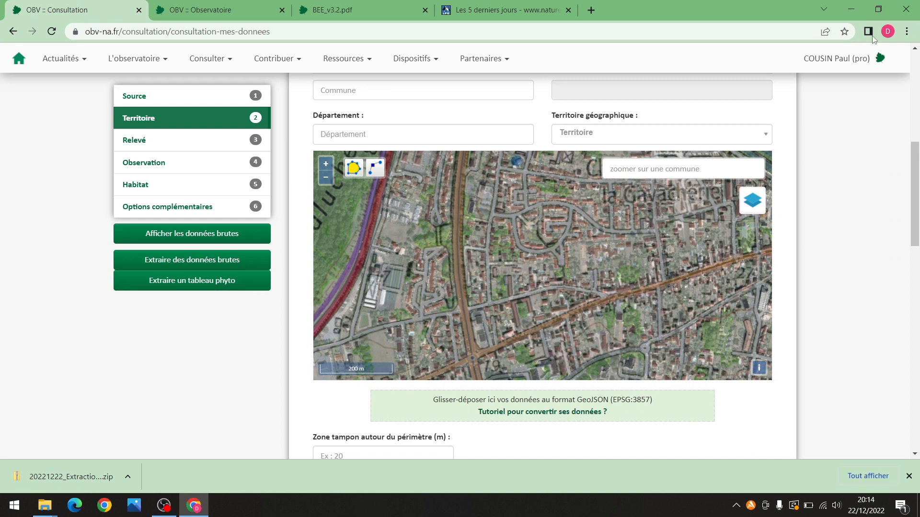
scroll(856, 138, "up", 8)
left_click(826, 158)
left_click(810, 209)
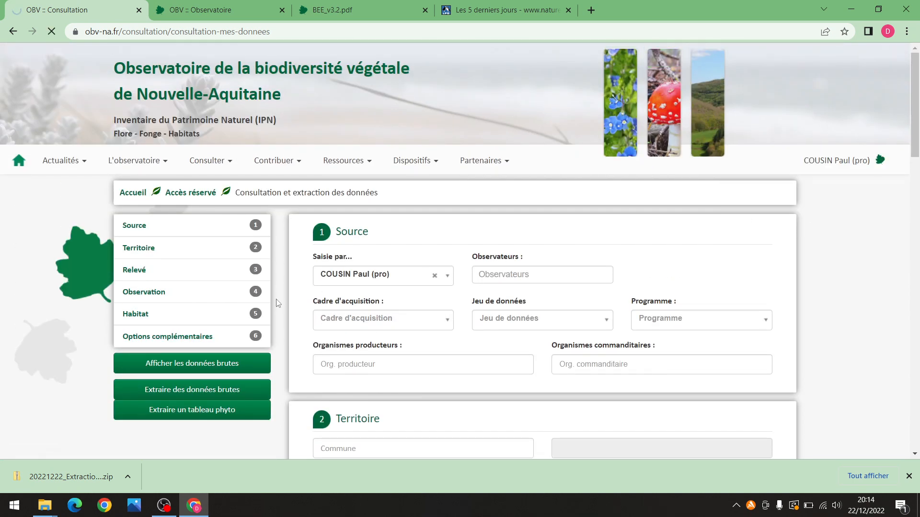
Browse Contribuer > Relevé flore, then open Mon tableau de bord de saisie listing your relevés
scroll(400, 358, "down", 1)
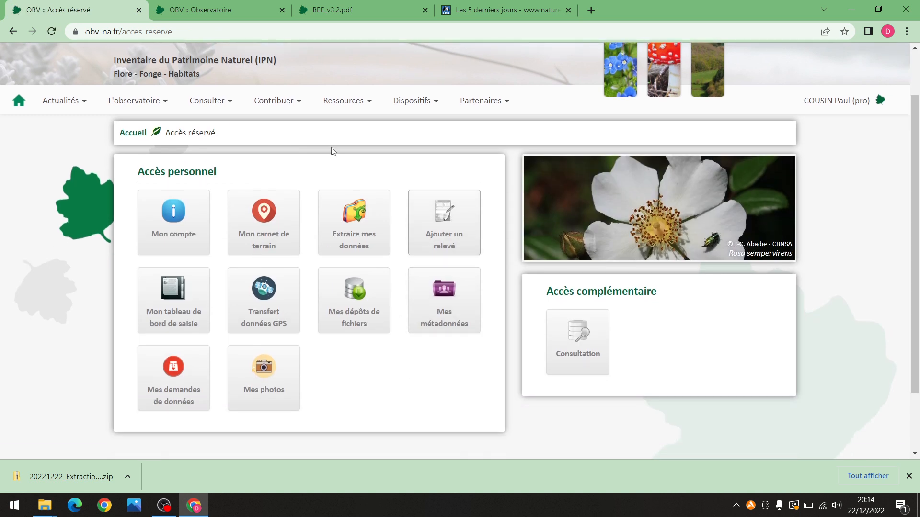
left_click(282, 103)
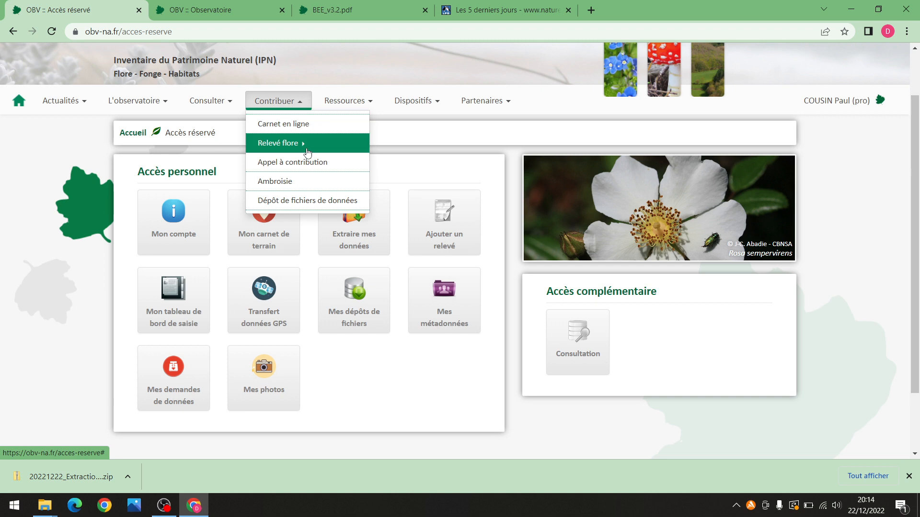
left_click(362, 146)
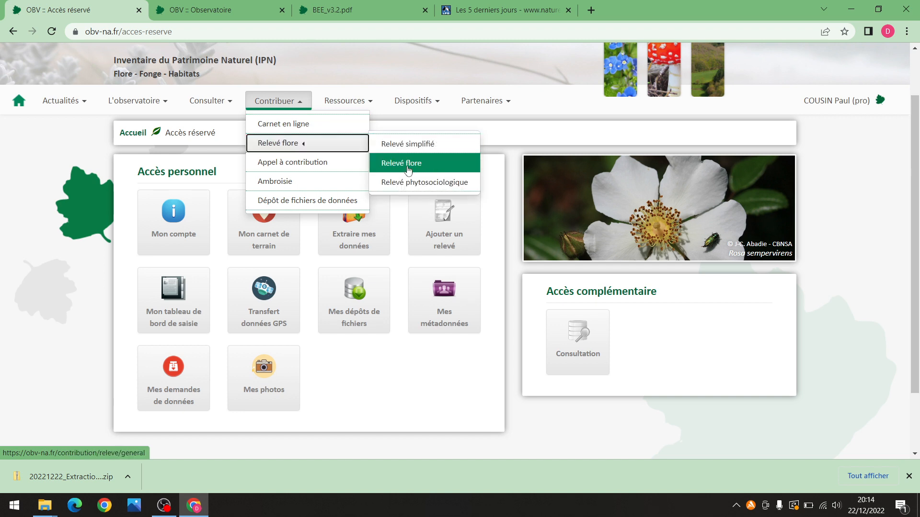
left_click(395, 391)
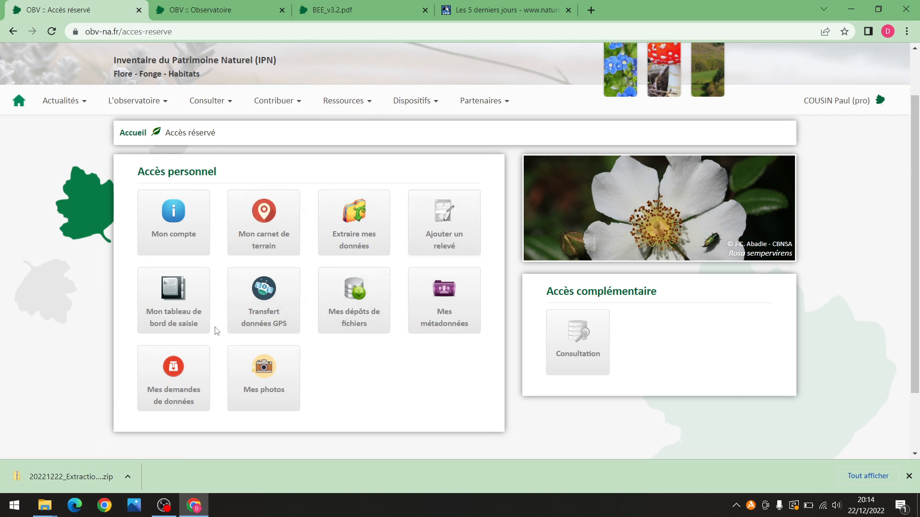
left_click(180, 309)
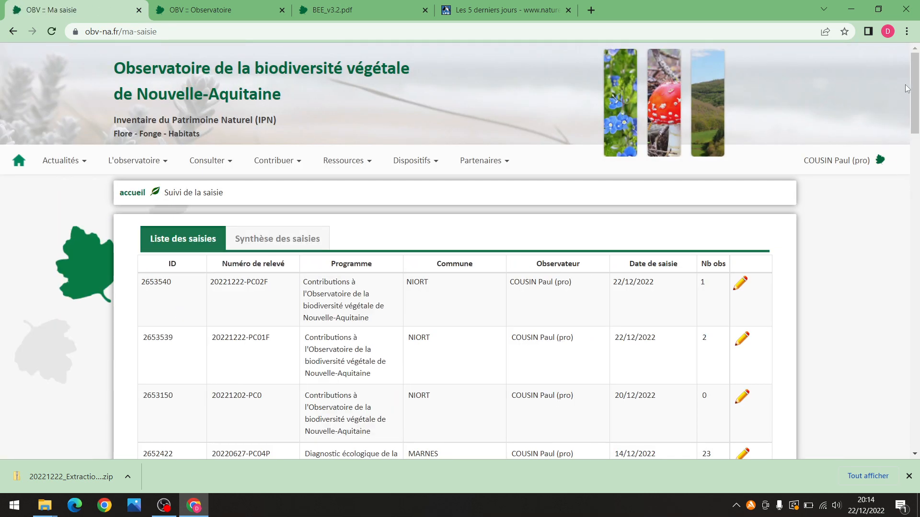
left_click_drag(916, 78, 918, 107)
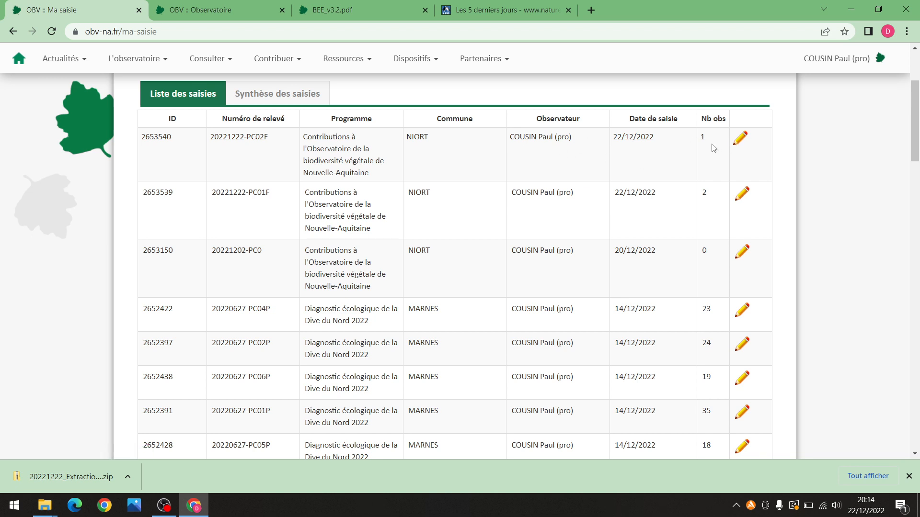
Open relevé 2653540 and confirm its Observations tab holds one Oxalis corniculata record
left_click(740, 140)
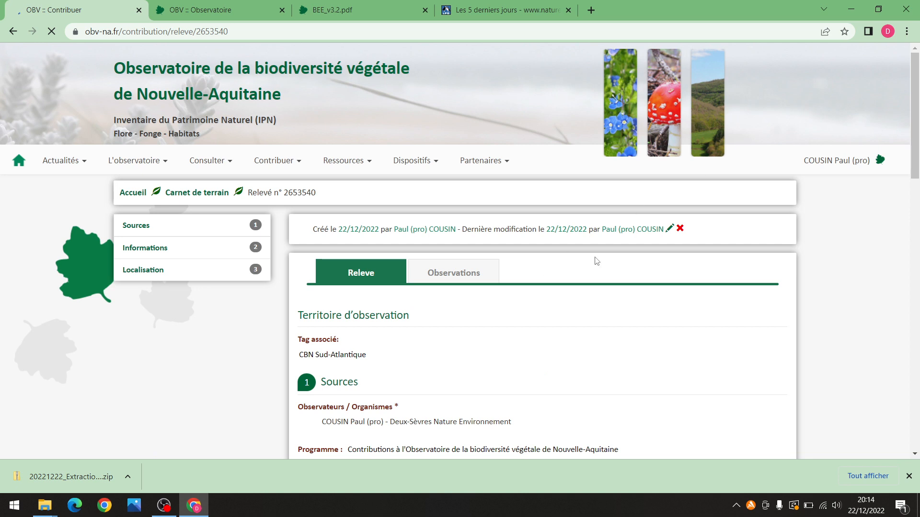
scroll(551, 271, "down", 1)
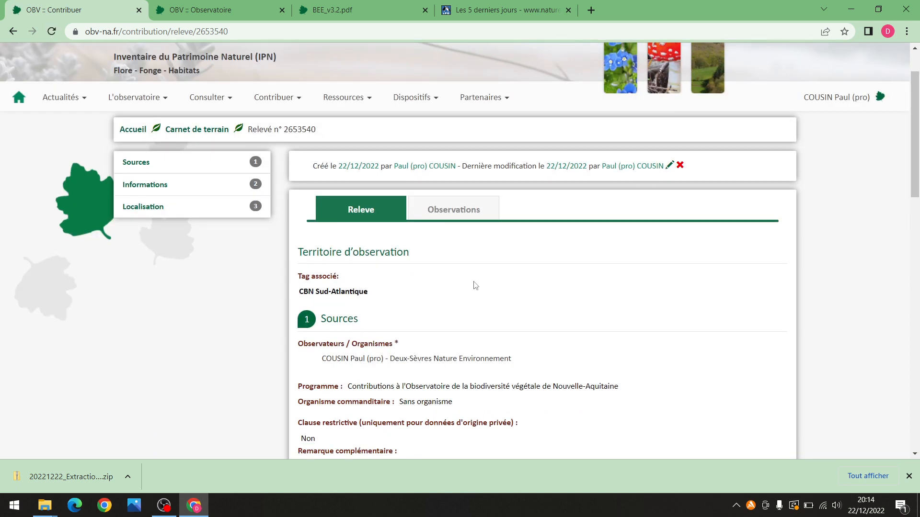
left_click(457, 215)
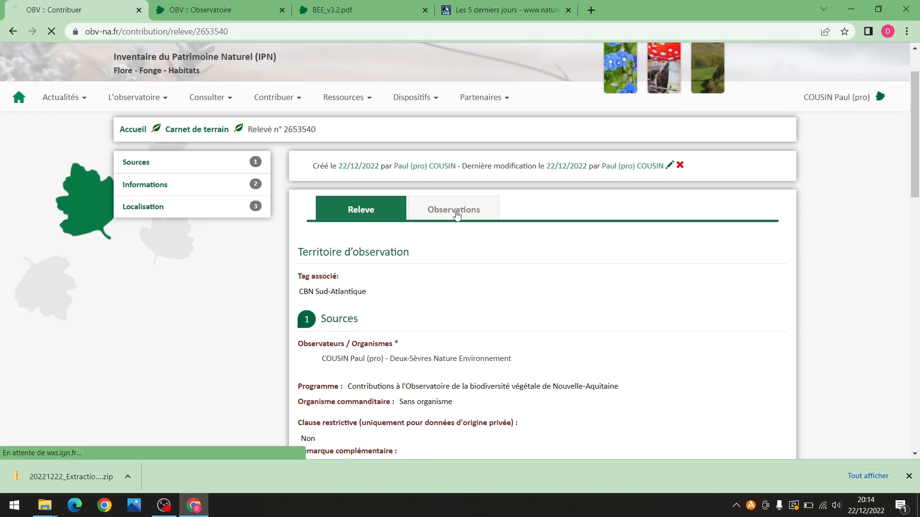
scroll(496, 256, "down", 1)
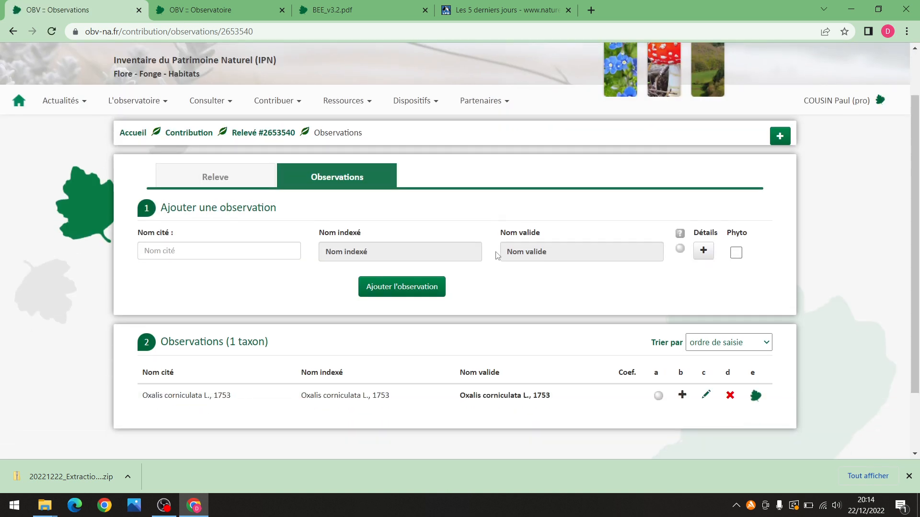
left_click(205, 249)
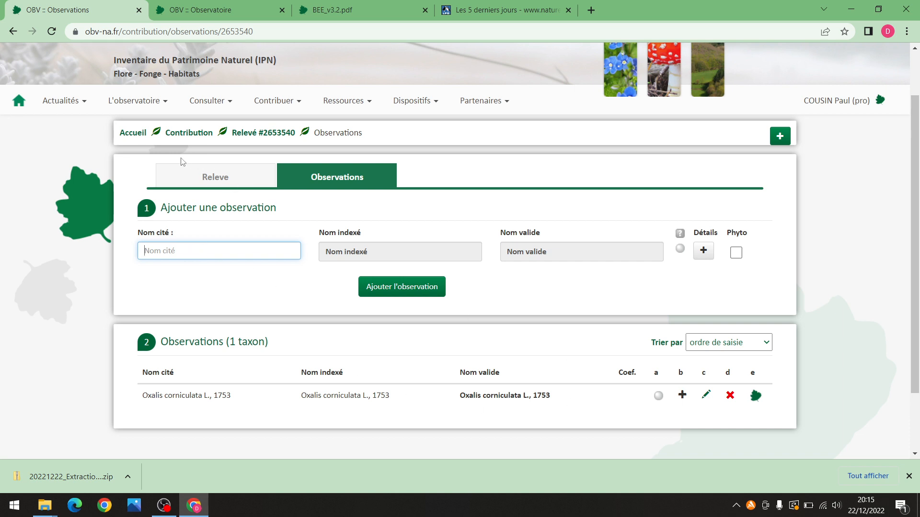
left_click(214, 177)
scroll(486, 300, "down", 5)
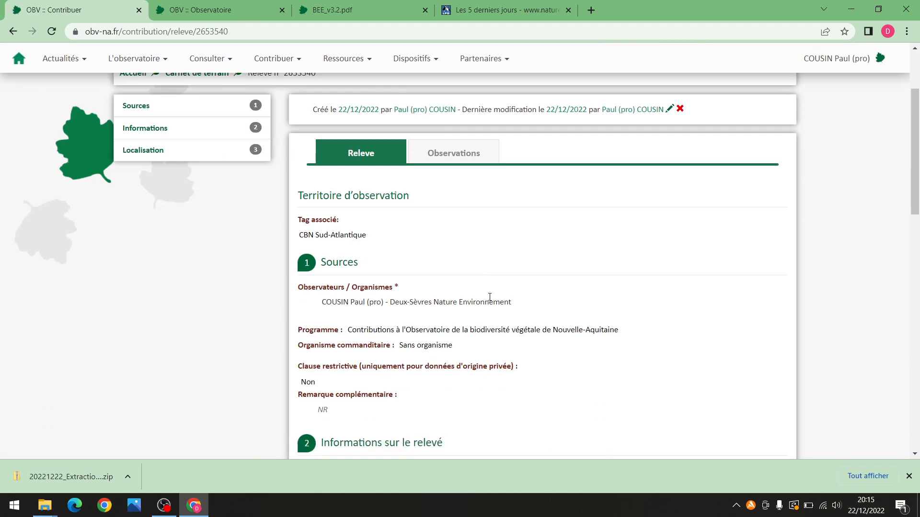
scroll(466, 293, "up", 2)
Open relevé 2653540's edit form, prefilled with date 22/12/2022 and commune NIORT (79)
left_click(668, 110)
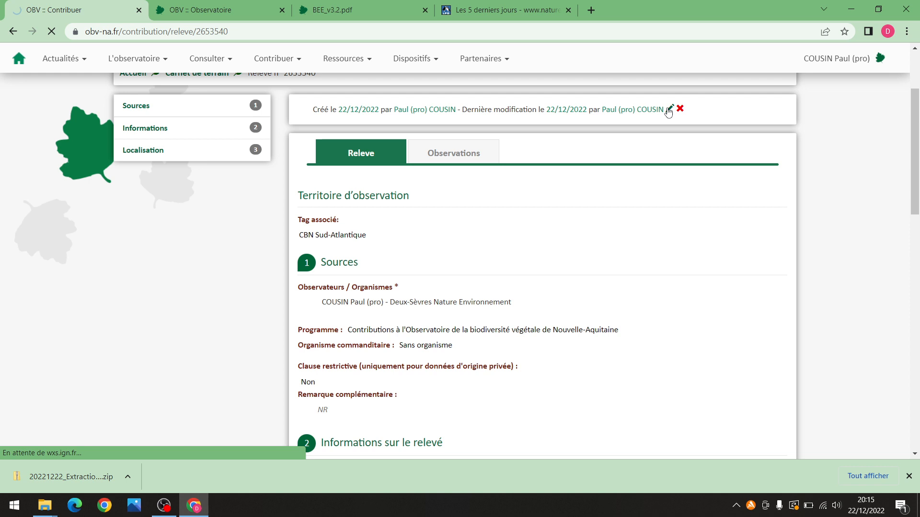
scroll(272, 255, "down", 2)
scroll(272, 259, "down", 2)
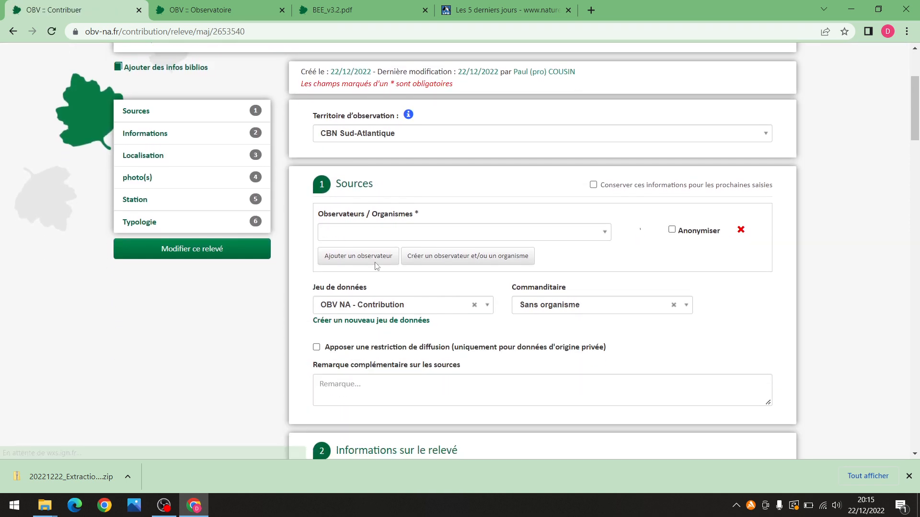
scroll(339, 392, "down", 3)
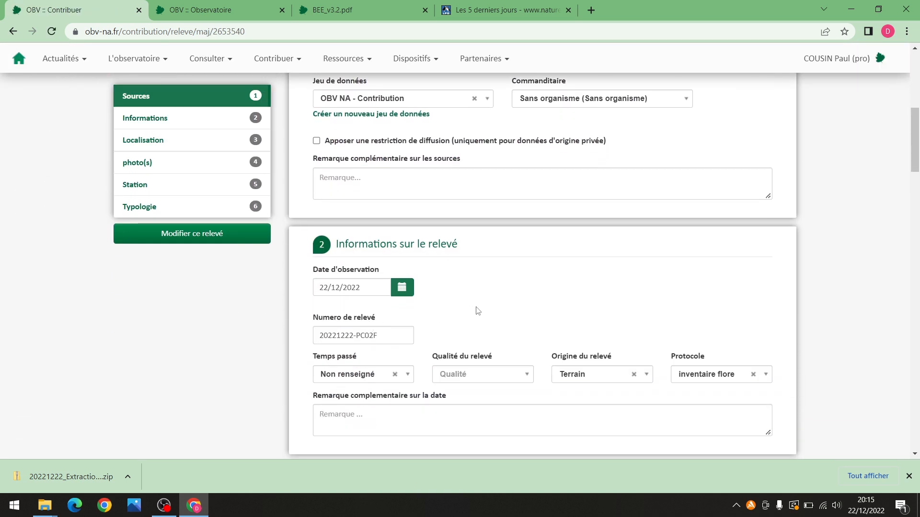
scroll(503, 294, "down", 5)
left_click_drag(915, 177, 821, 94)
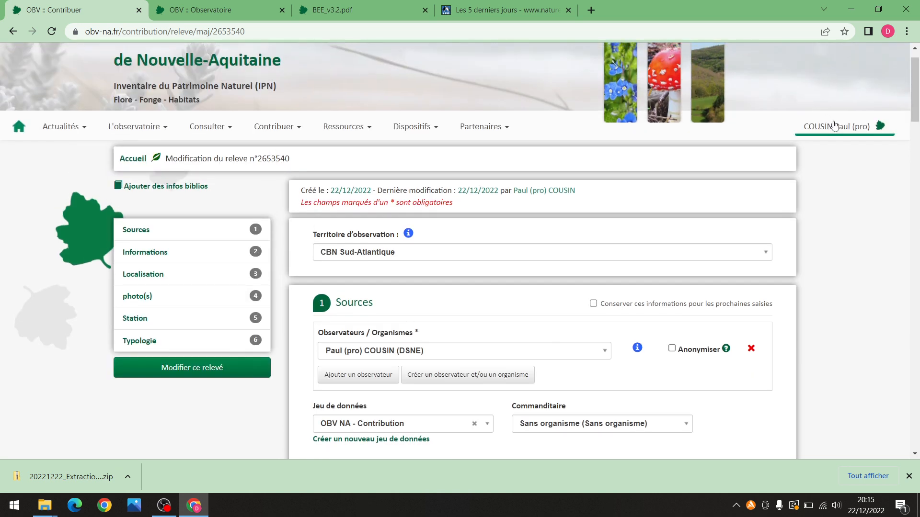
left_click(833, 126)
From Accès réservé, check Mes demandes de données is empty, then open Mes photos
left_click(814, 177)
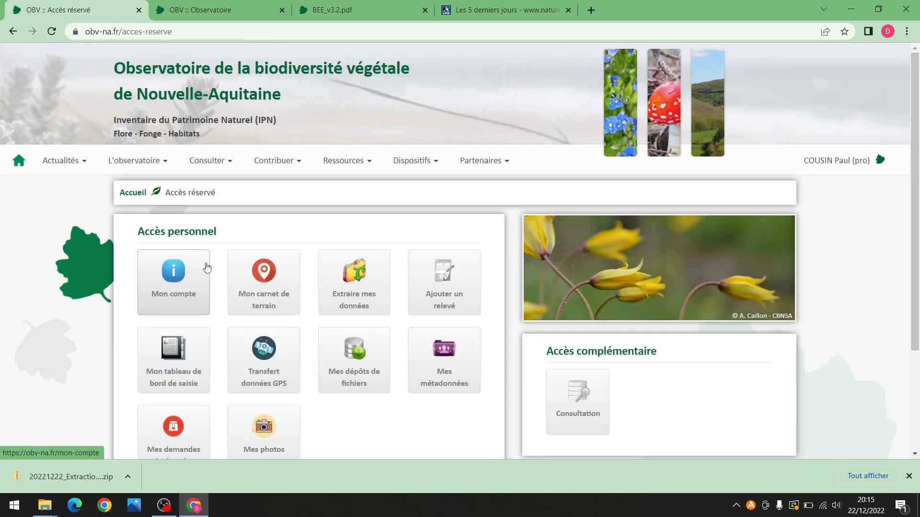
scroll(149, 365, "down", 1)
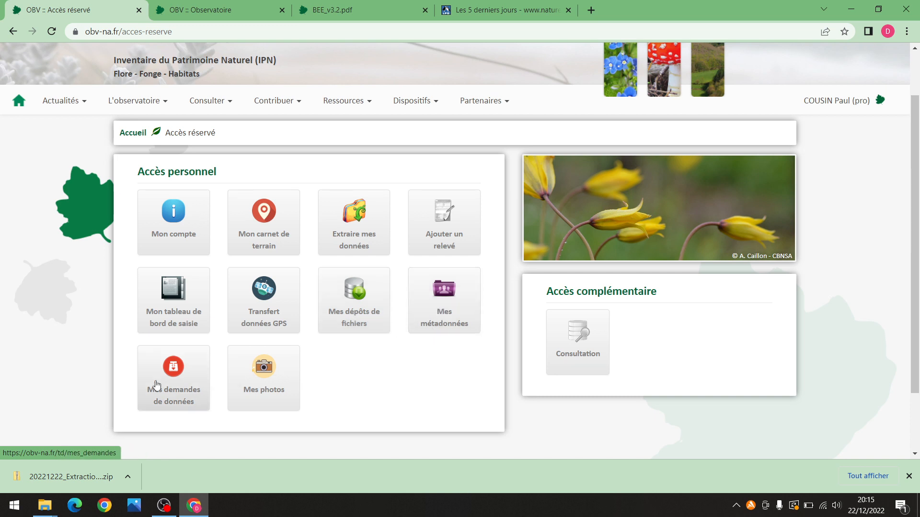
left_click(186, 368)
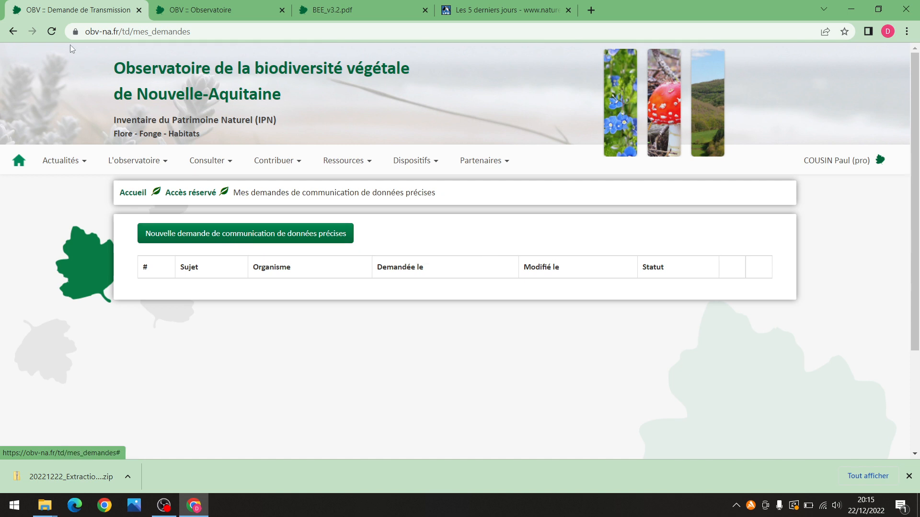
left_click(14, 32)
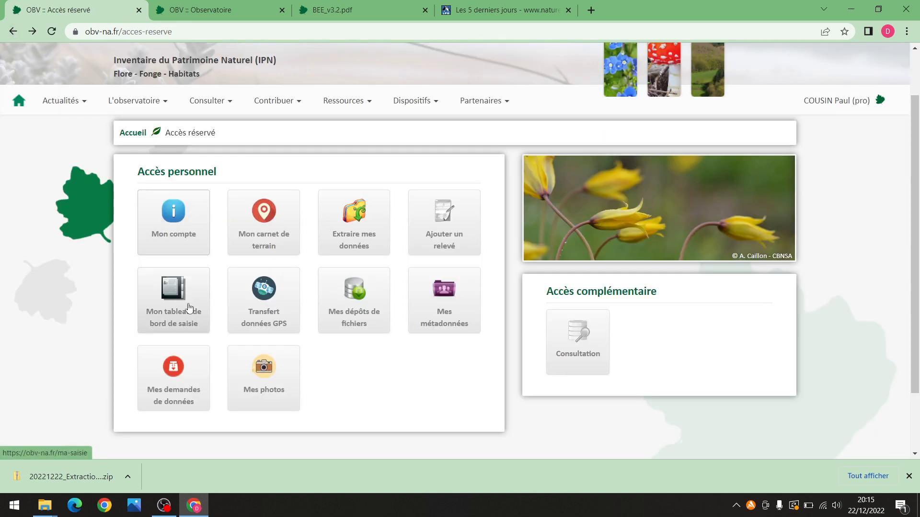
left_click(273, 381)
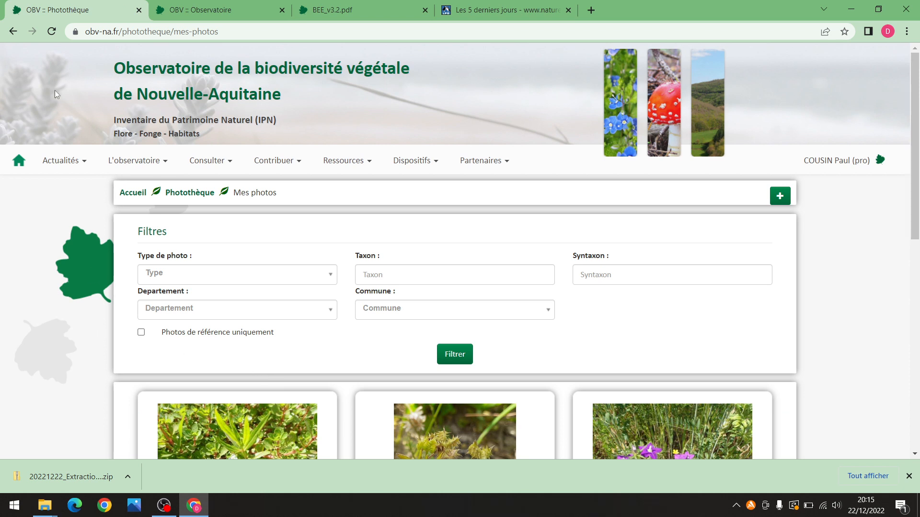
Browse the plant pictures in the Mes photos grid, then go back to Accès réservé
scroll(107, 313, "down", 6)
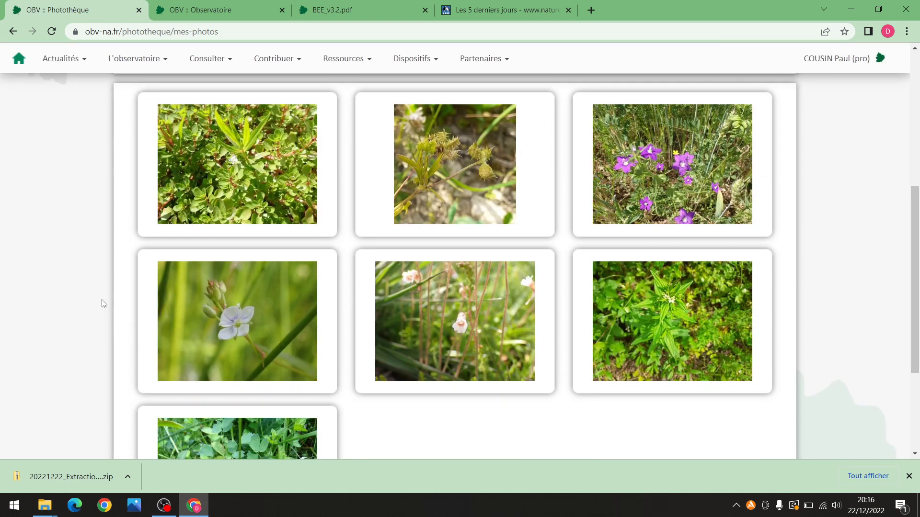
scroll(98, 296, "up", 3)
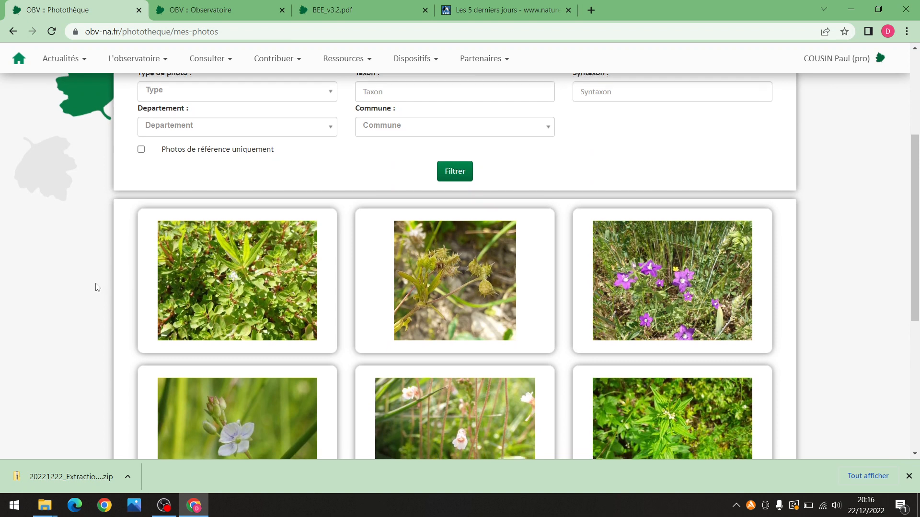
scroll(97, 288, "down", 6)
scroll(96, 287, "up", 9)
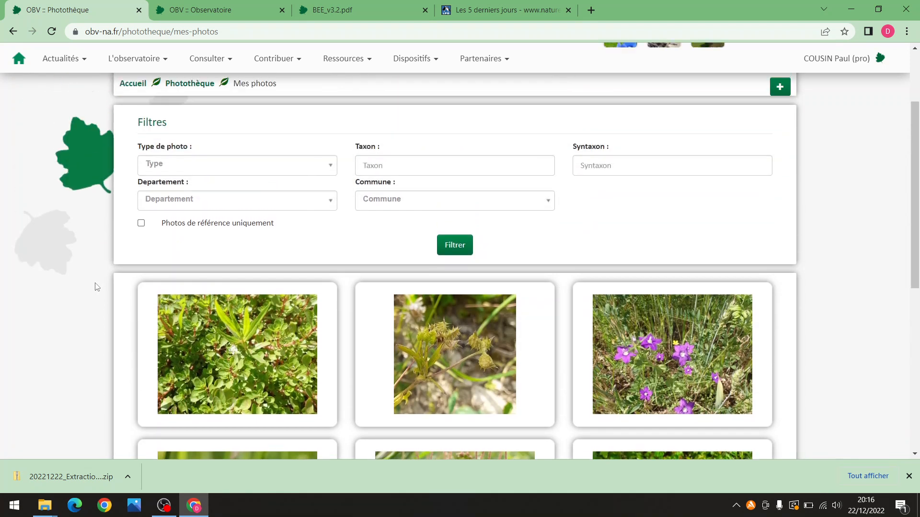
scroll(94, 286, "up", 1)
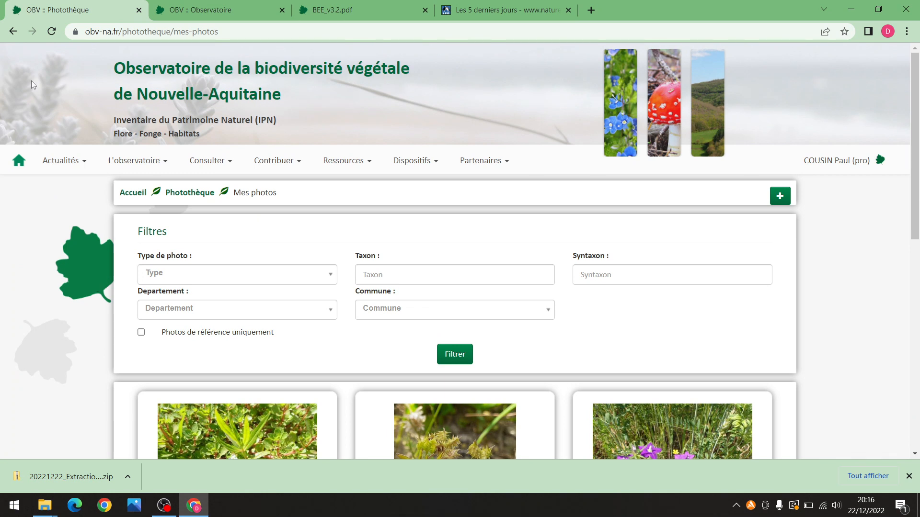
scroll(71, 294, "down", 2)
scroll(87, 264, "down", 4)
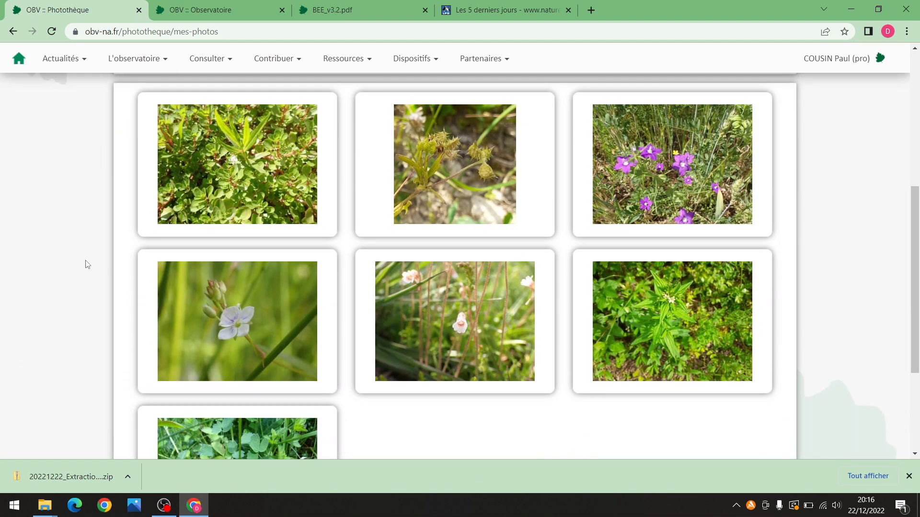
scroll(88, 264, "down", 3)
scroll(88, 262, "up", 4)
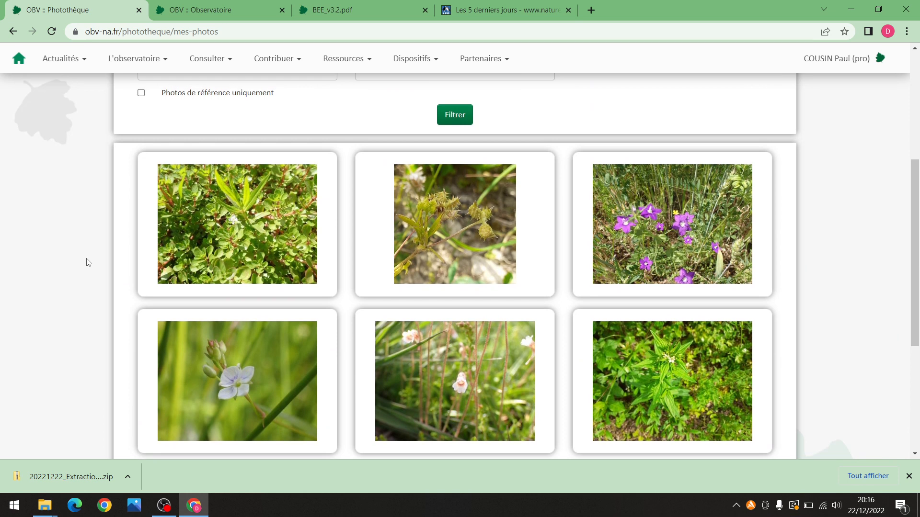
scroll(88, 262, "up", 4)
scroll(87, 263, "down", 2)
scroll(87, 263, "up", 2)
left_click(19, 32)
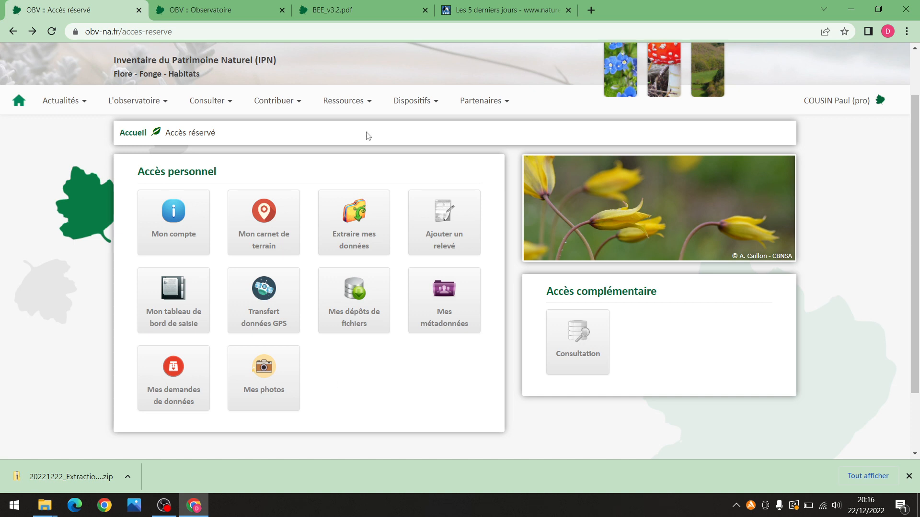
Look at the new standard relevé form under Ajouter un relevé, then return to Accès réservé
left_click(288, 103)
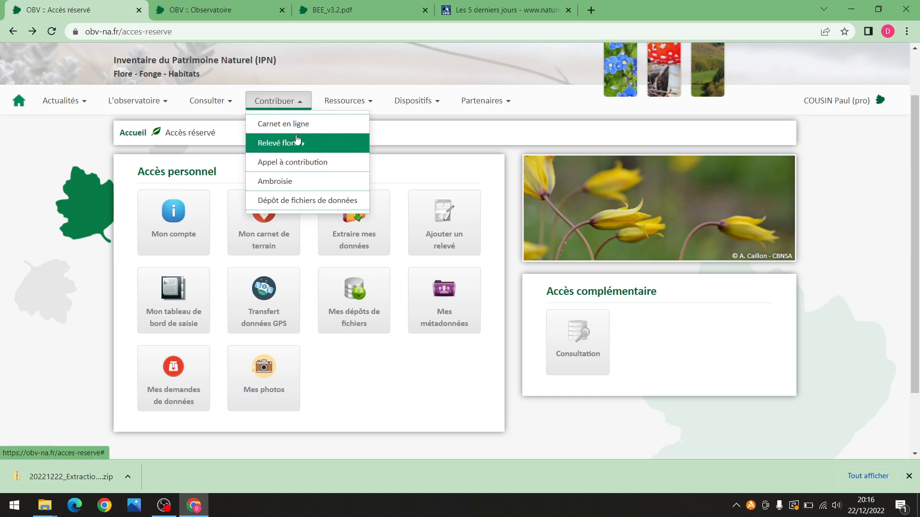
left_click(444, 220)
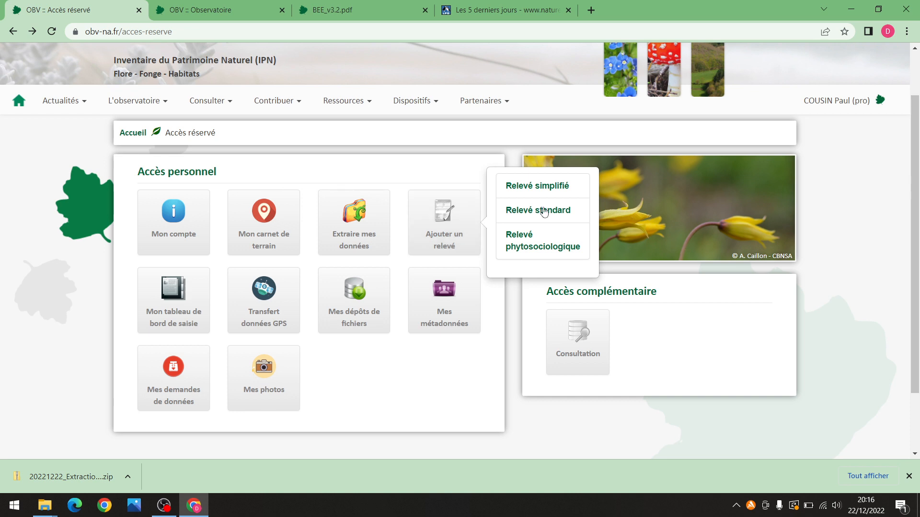
left_click(563, 216)
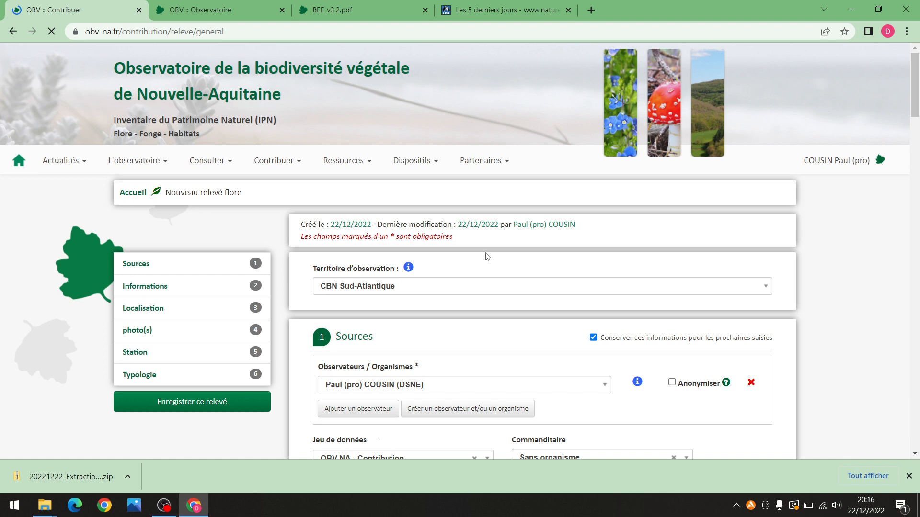
scroll(488, 257, "down", 1)
left_click(836, 100)
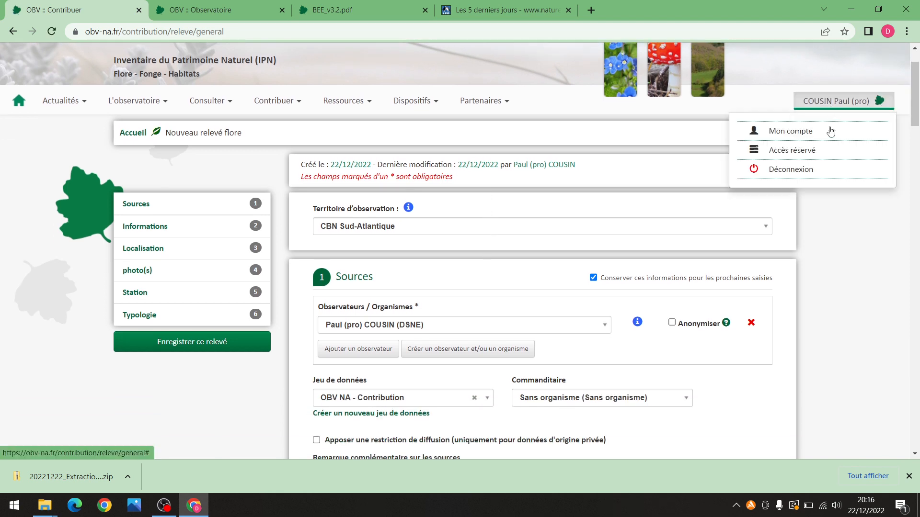
left_click(793, 151)
Glance at Mon carnet de terrain, then open Mon tableau de bord de saisie
left_click(281, 279)
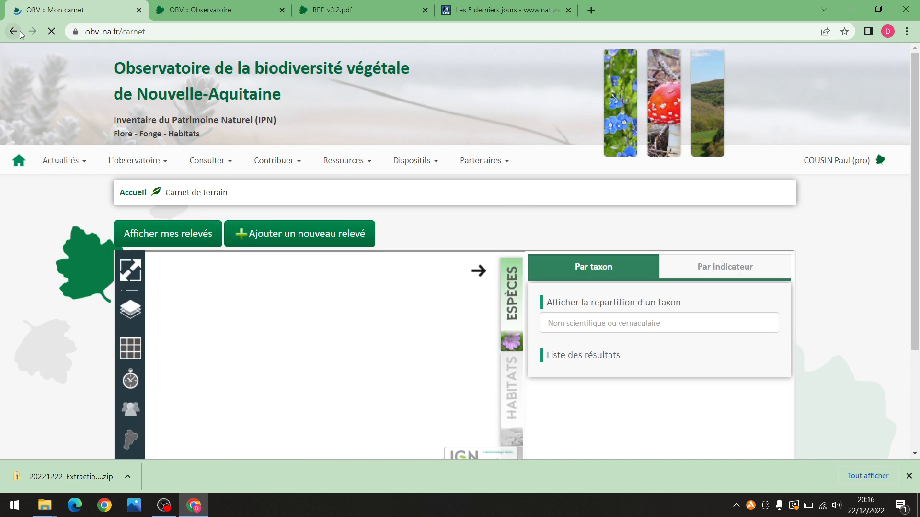
left_click(21, 32)
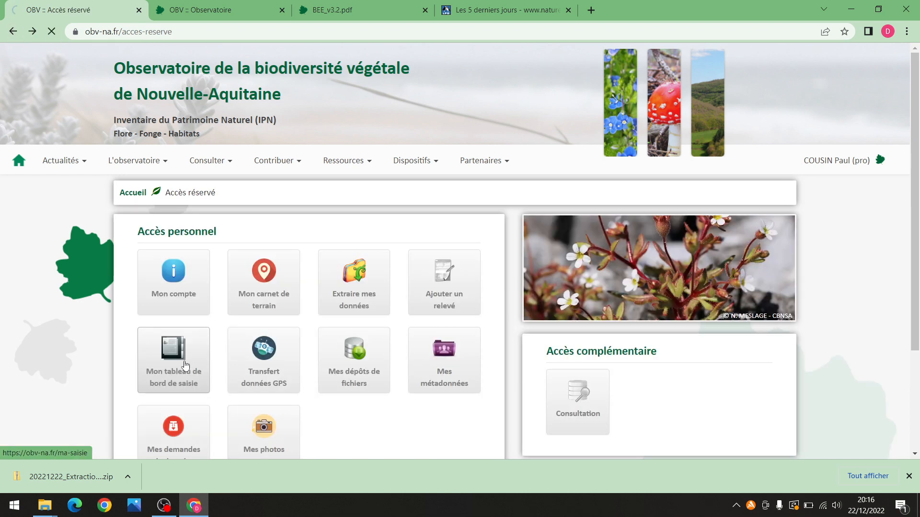
left_click(185, 367)
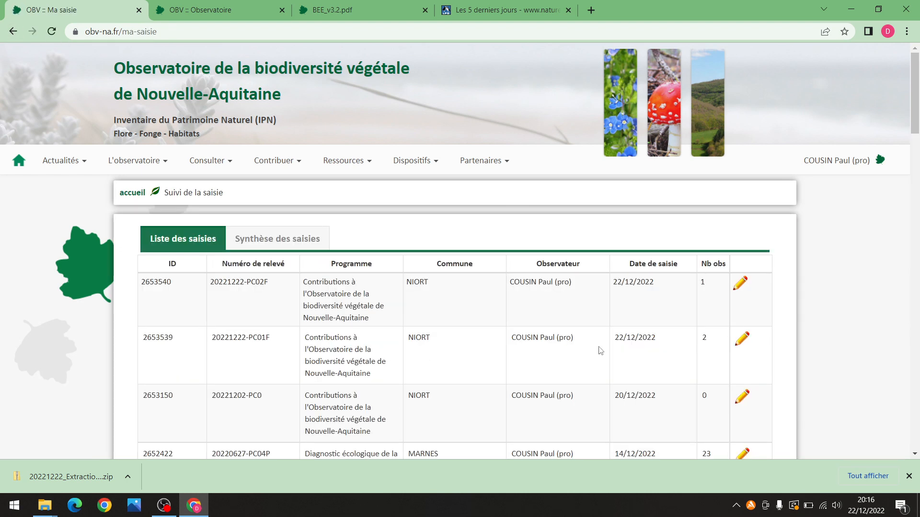
Edit relevé 2653540 and view its Observations list with Oxalis corniculata L., 1753
scroll(704, 283, "down", 1)
left_click(740, 228)
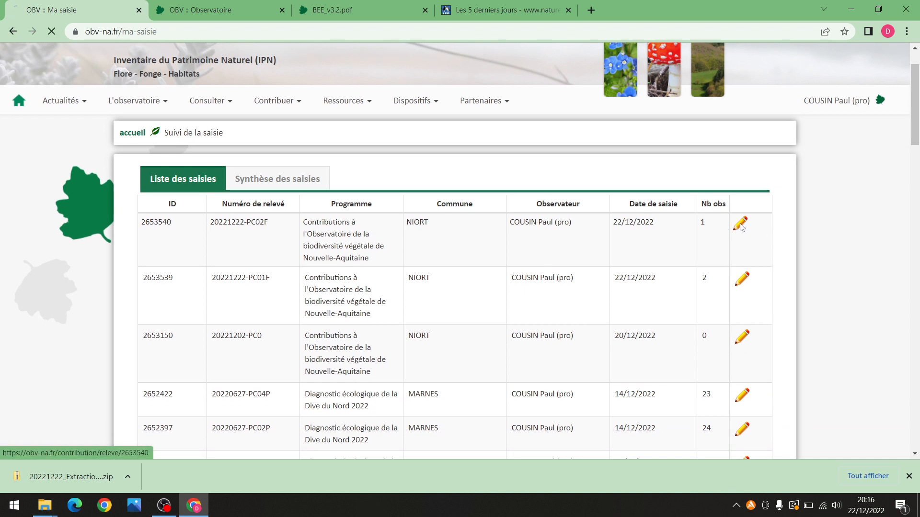
scroll(913, 149, "down", 2)
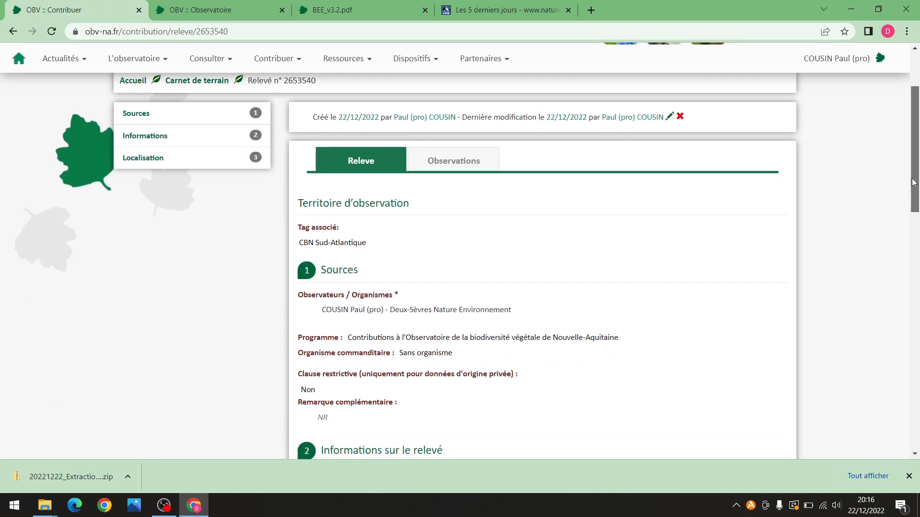
left_click(478, 157)
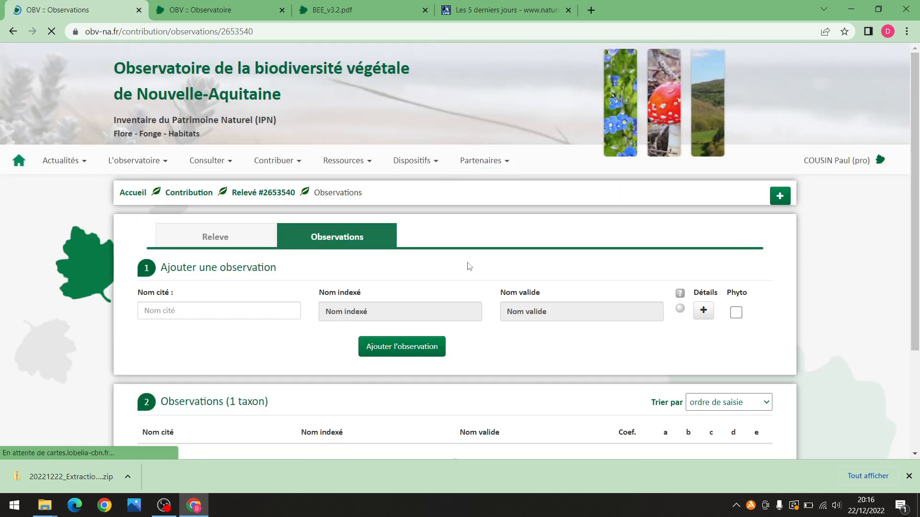
scroll(461, 331, "down", 1)
scroll(471, 341, "down", 2)
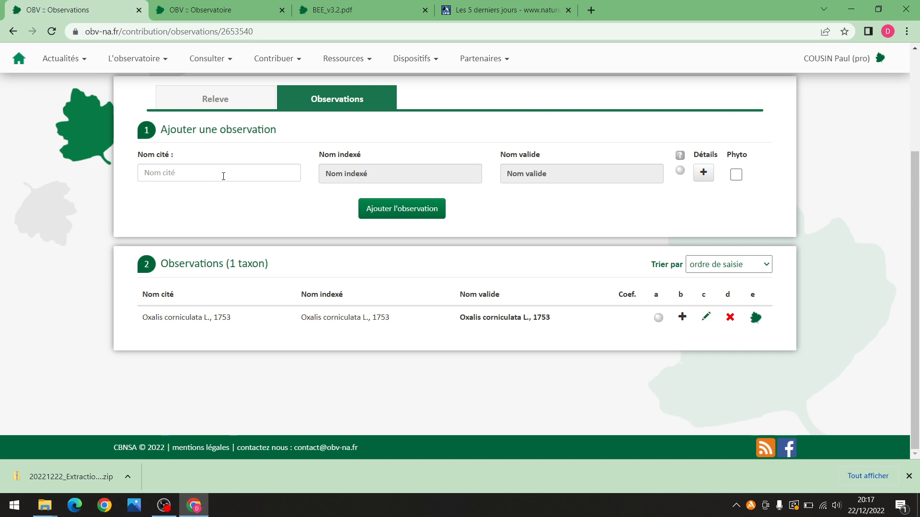
left_click(705, 317)
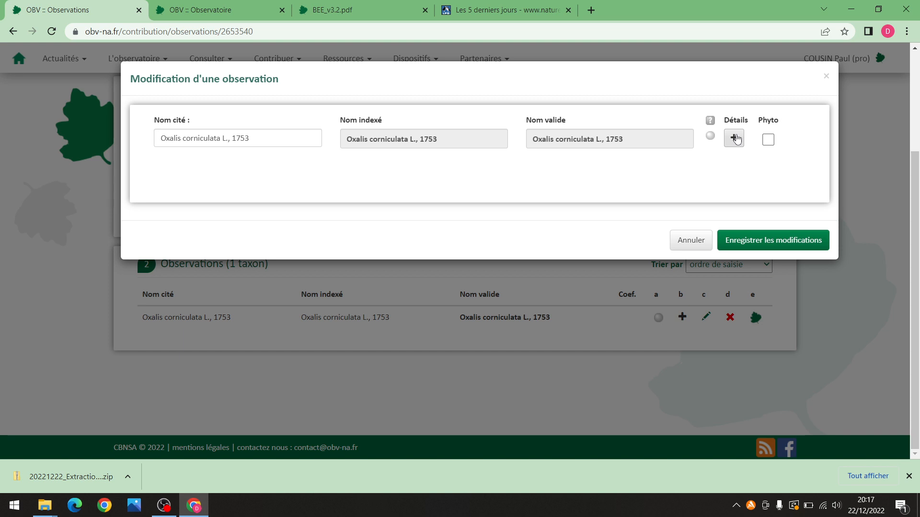
left_click(734, 138)
scroll(405, 291, "down", 1)
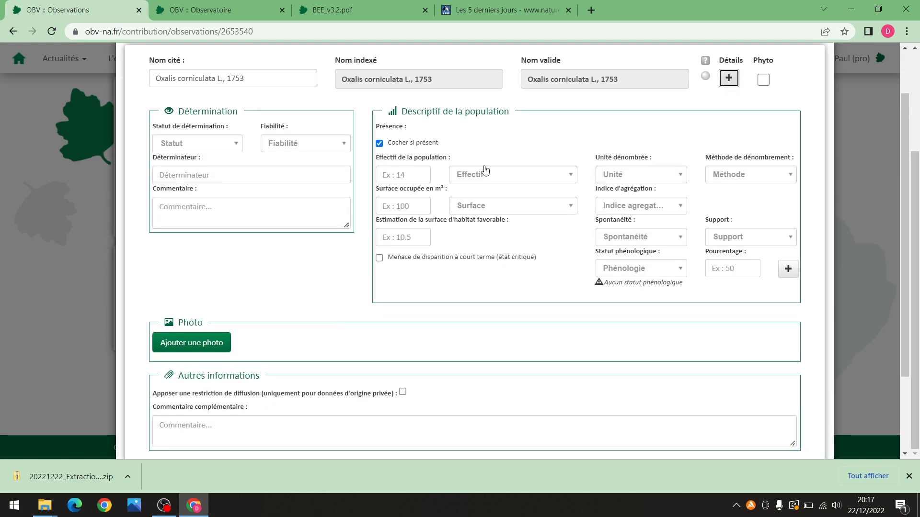
scroll(315, 305, "down", 1)
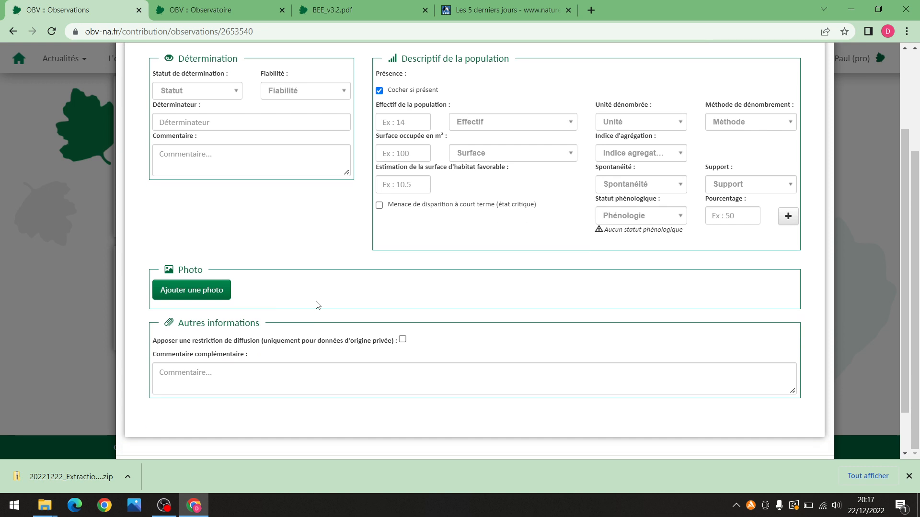
scroll(284, 276, "down", 1)
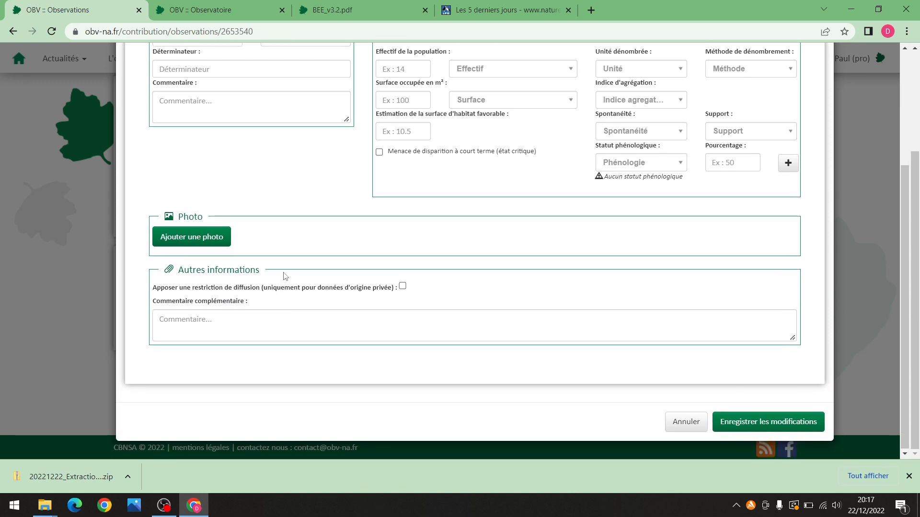
left_click(222, 242)
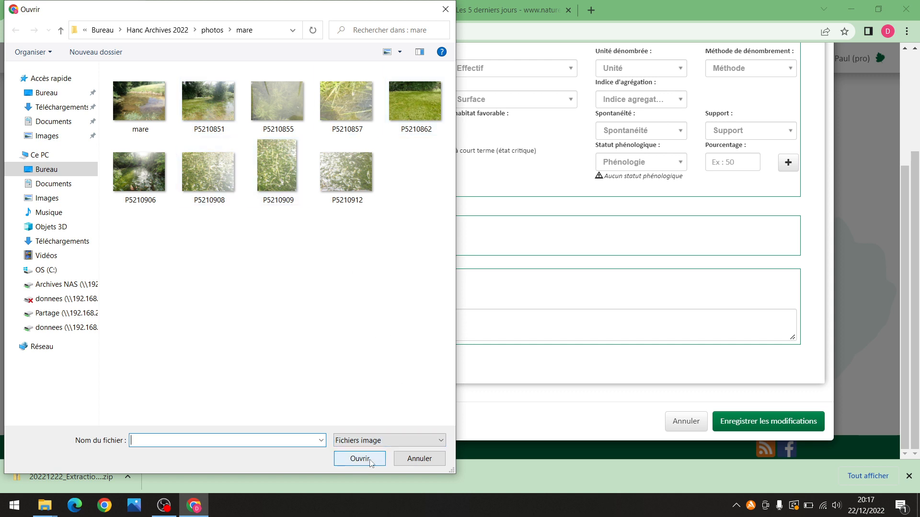
left_click(439, 459)
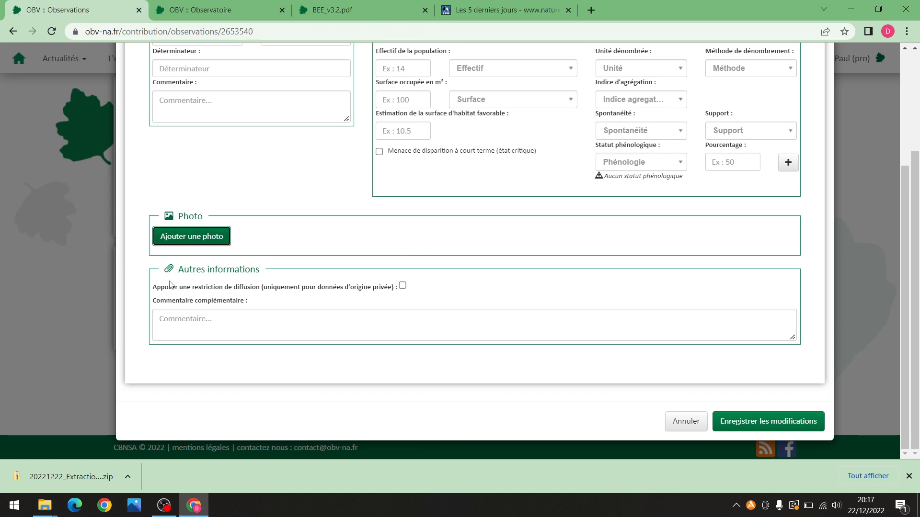
scroll(284, 274, "up", 1)
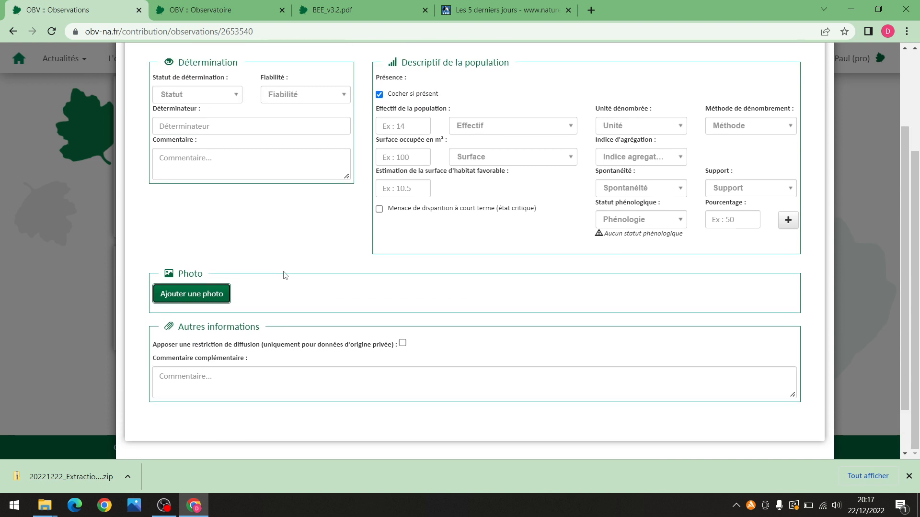
scroll(284, 274, "up", 1)
scroll(270, 312, "up", 1)
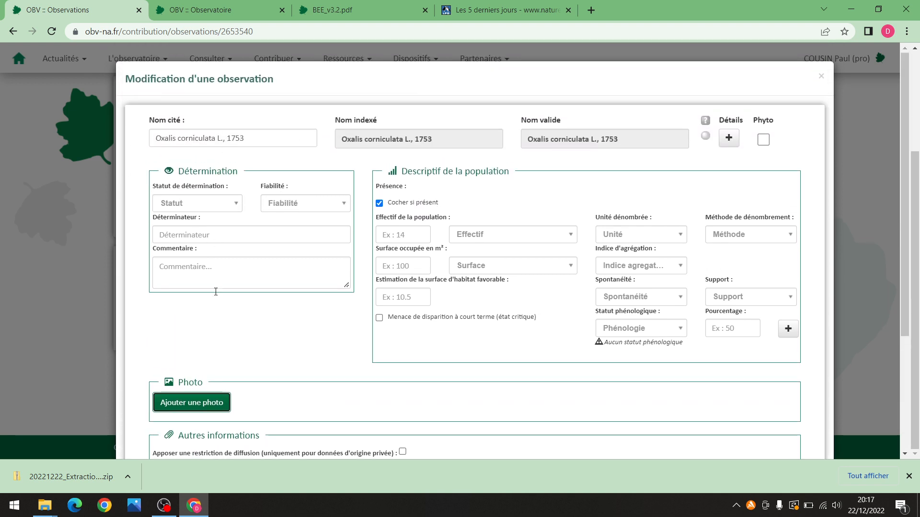
scroll(269, 356, "down", 1)
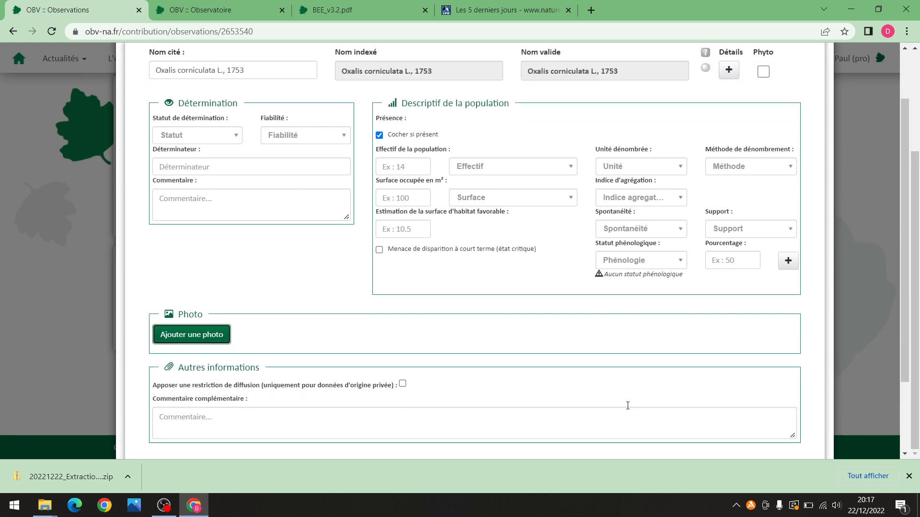
scroll(627, 406, "down", 1)
left_click(748, 425)
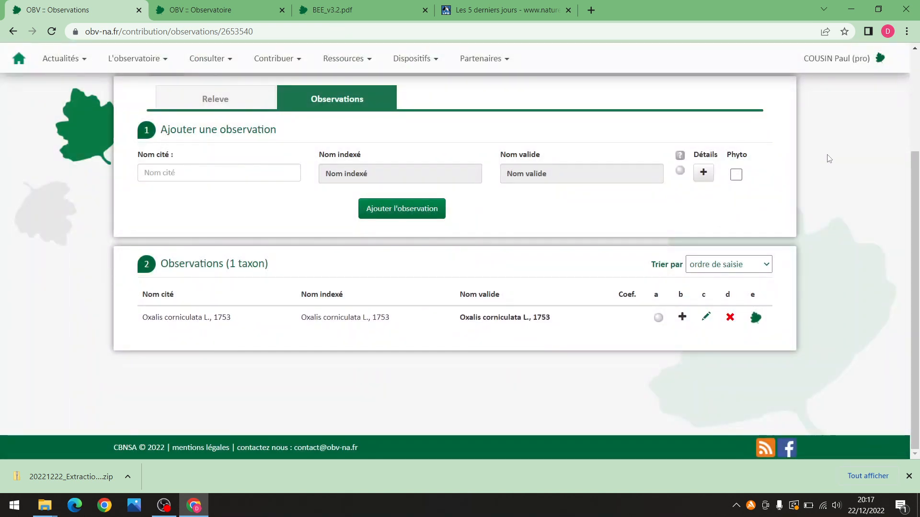
Go to Accès réservé from the account menu
scroll(829, 158, "up", 2)
left_click(836, 142)
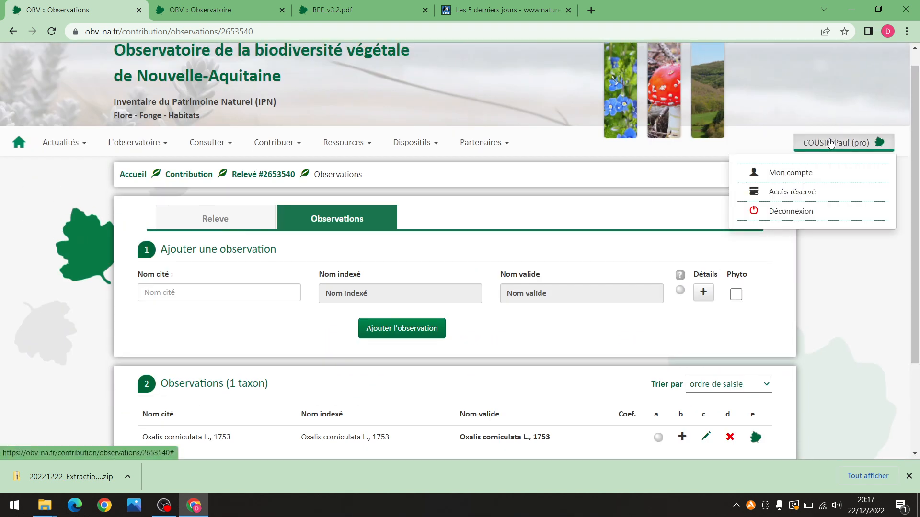
left_click(789, 201)
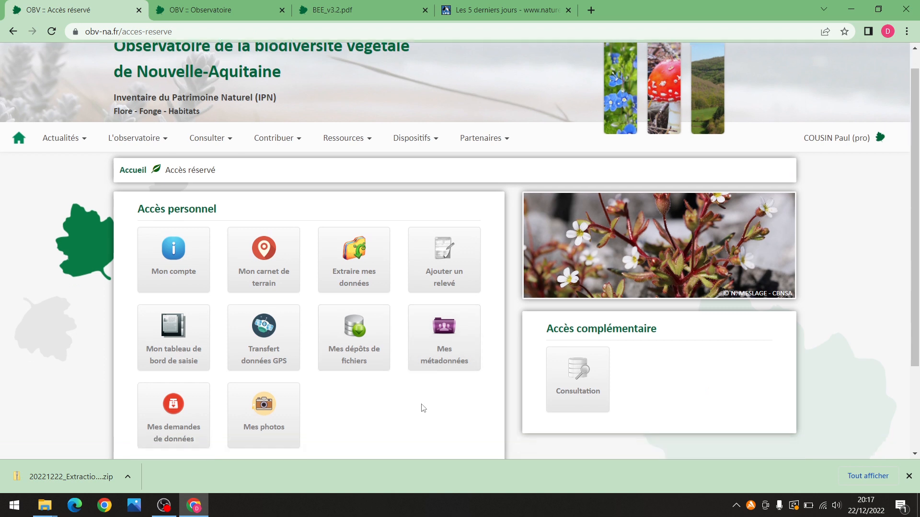
scroll(423, 407, "down", 1)
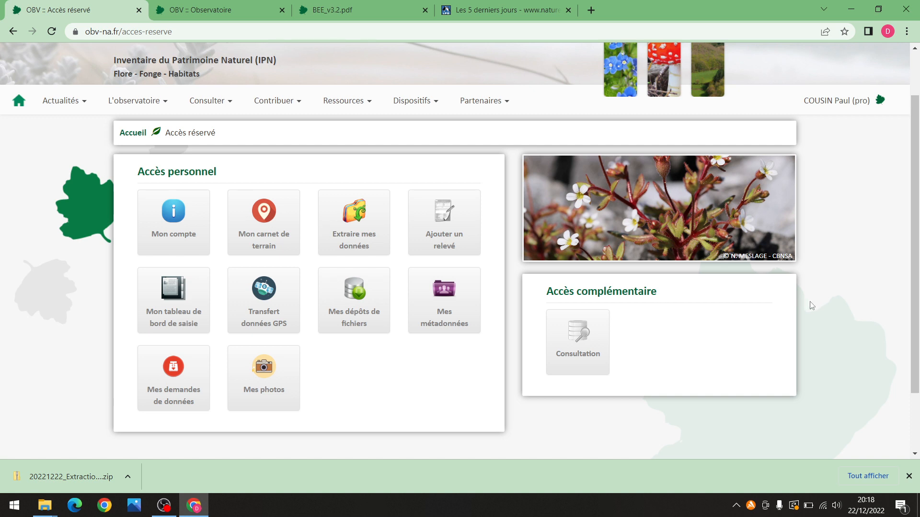
Show the Contribuer options, then close them again
scroll(811, 305, "up", 2)
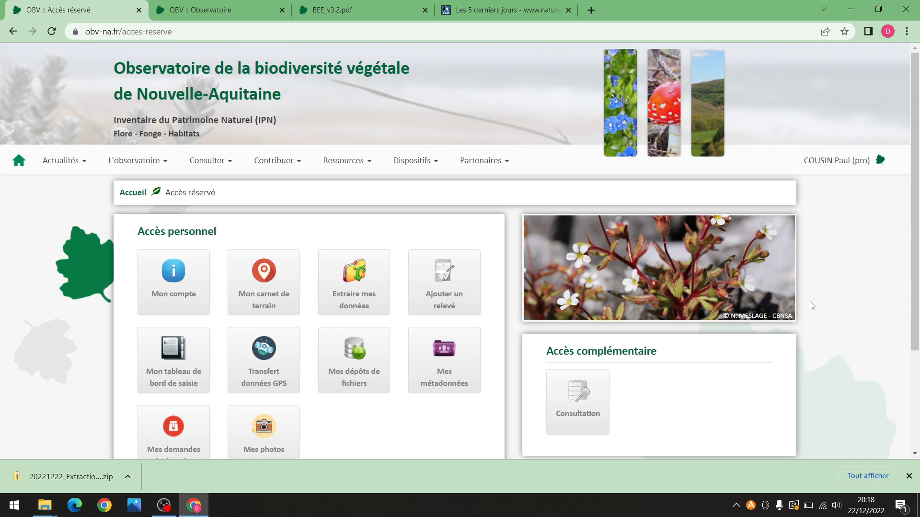
left_click(298, 164)
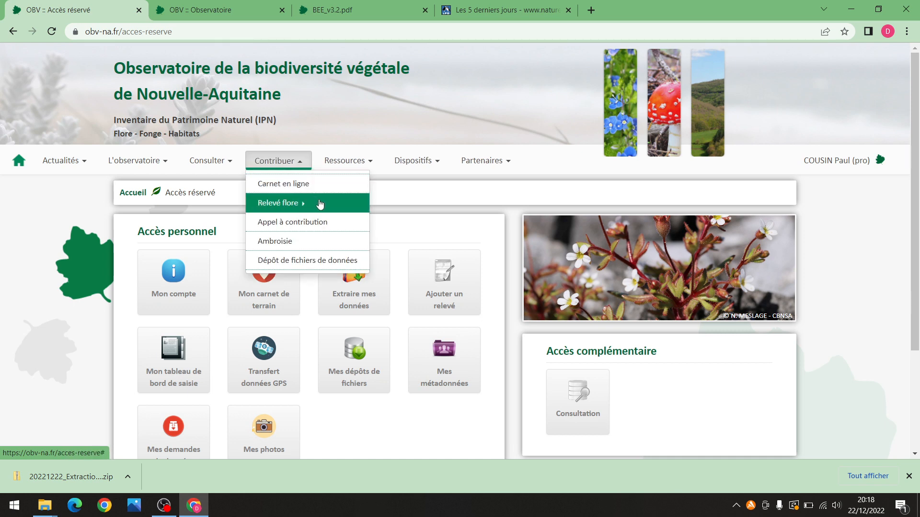
left_click(433, 180)
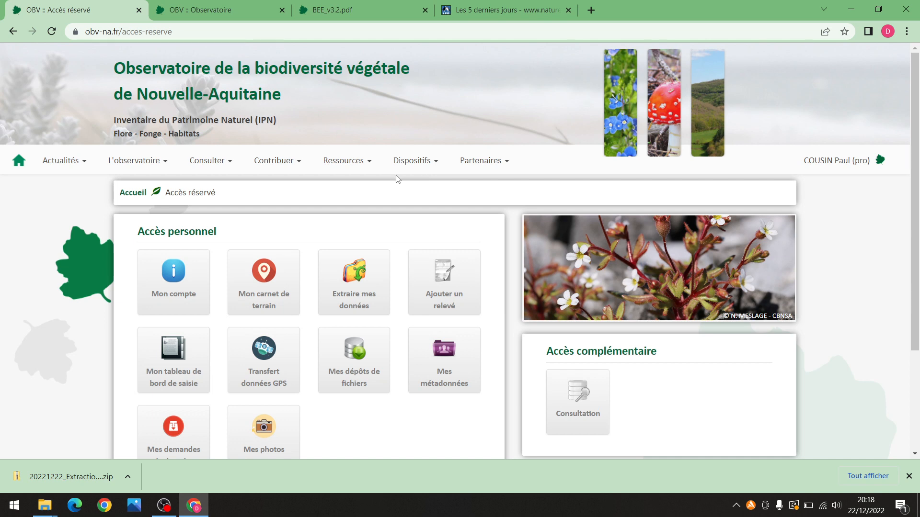